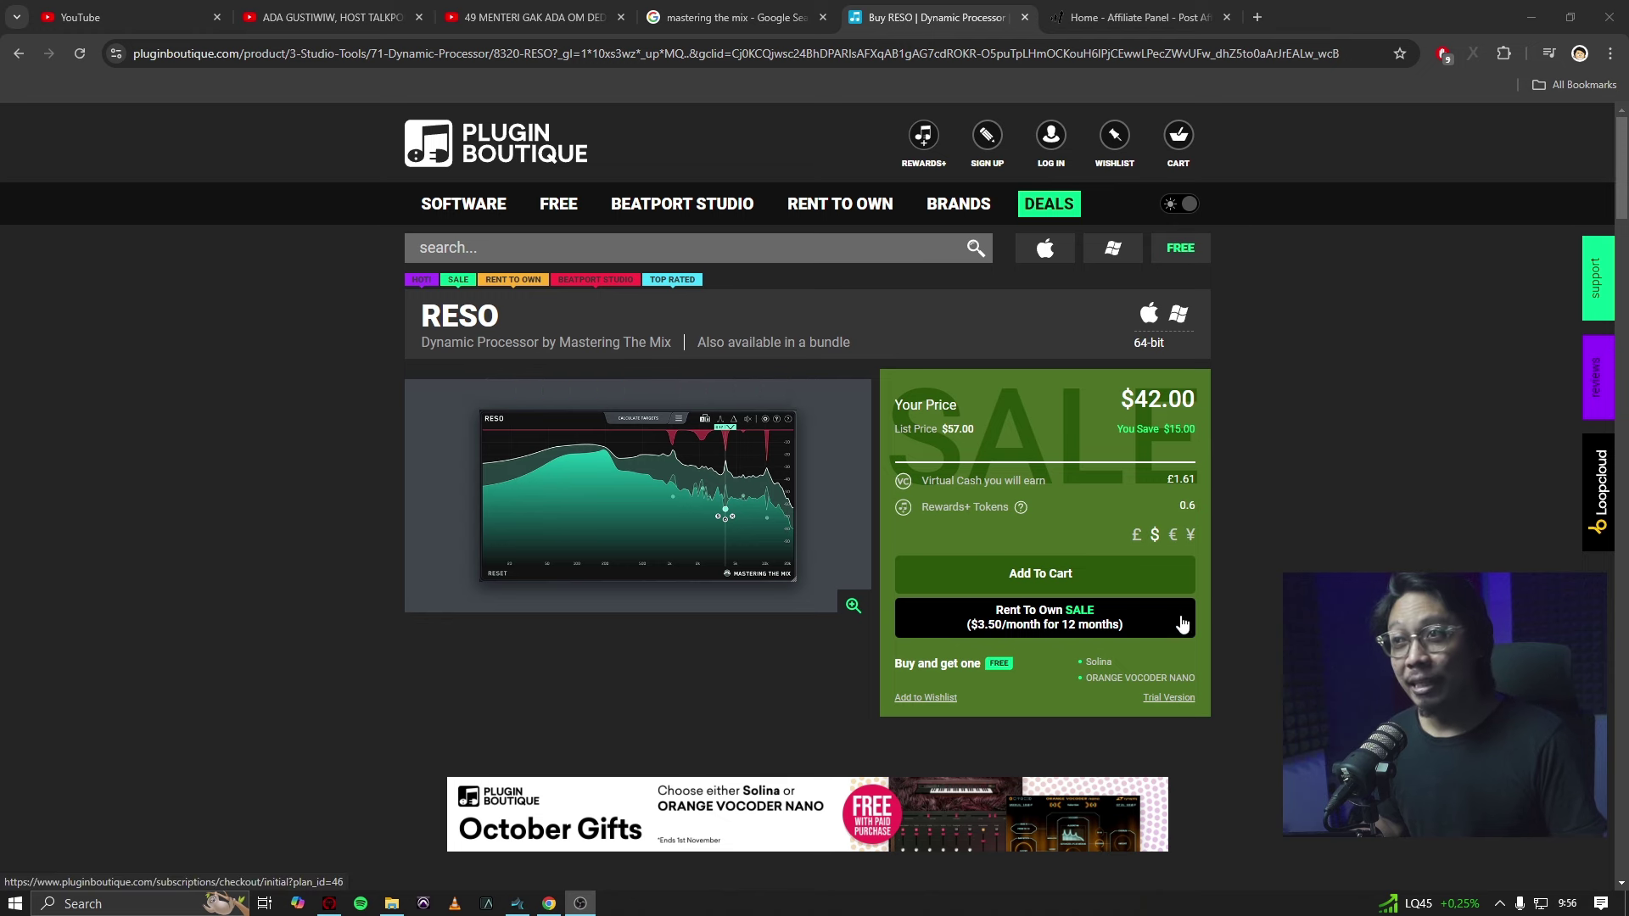
scroll(1184, 624, down, 1)
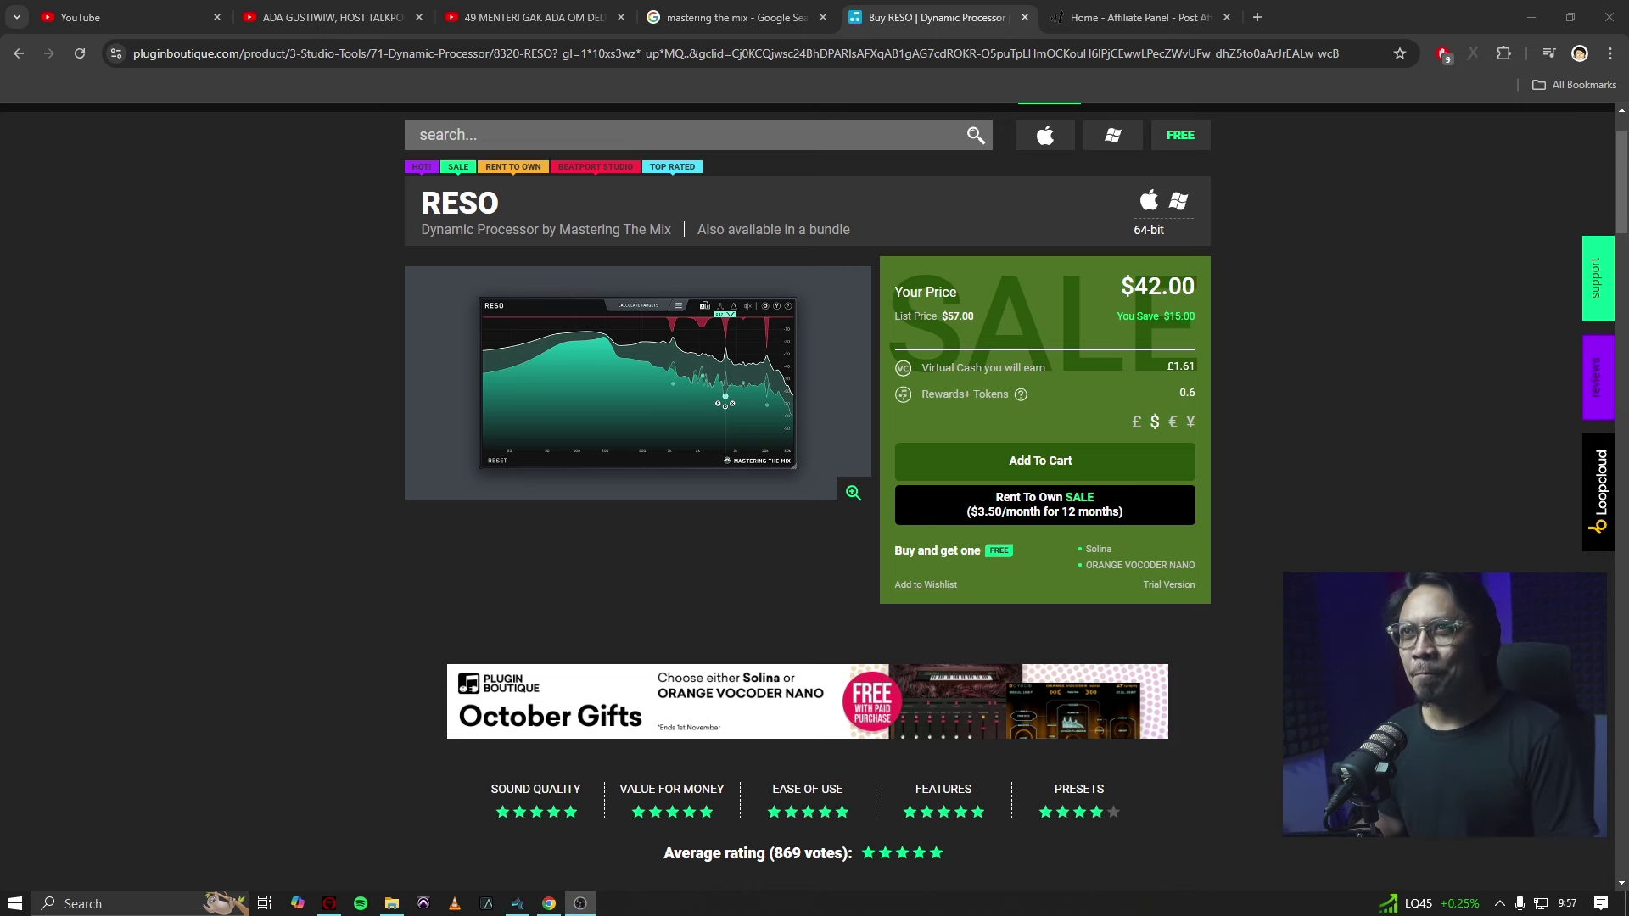
click(1548, 570)
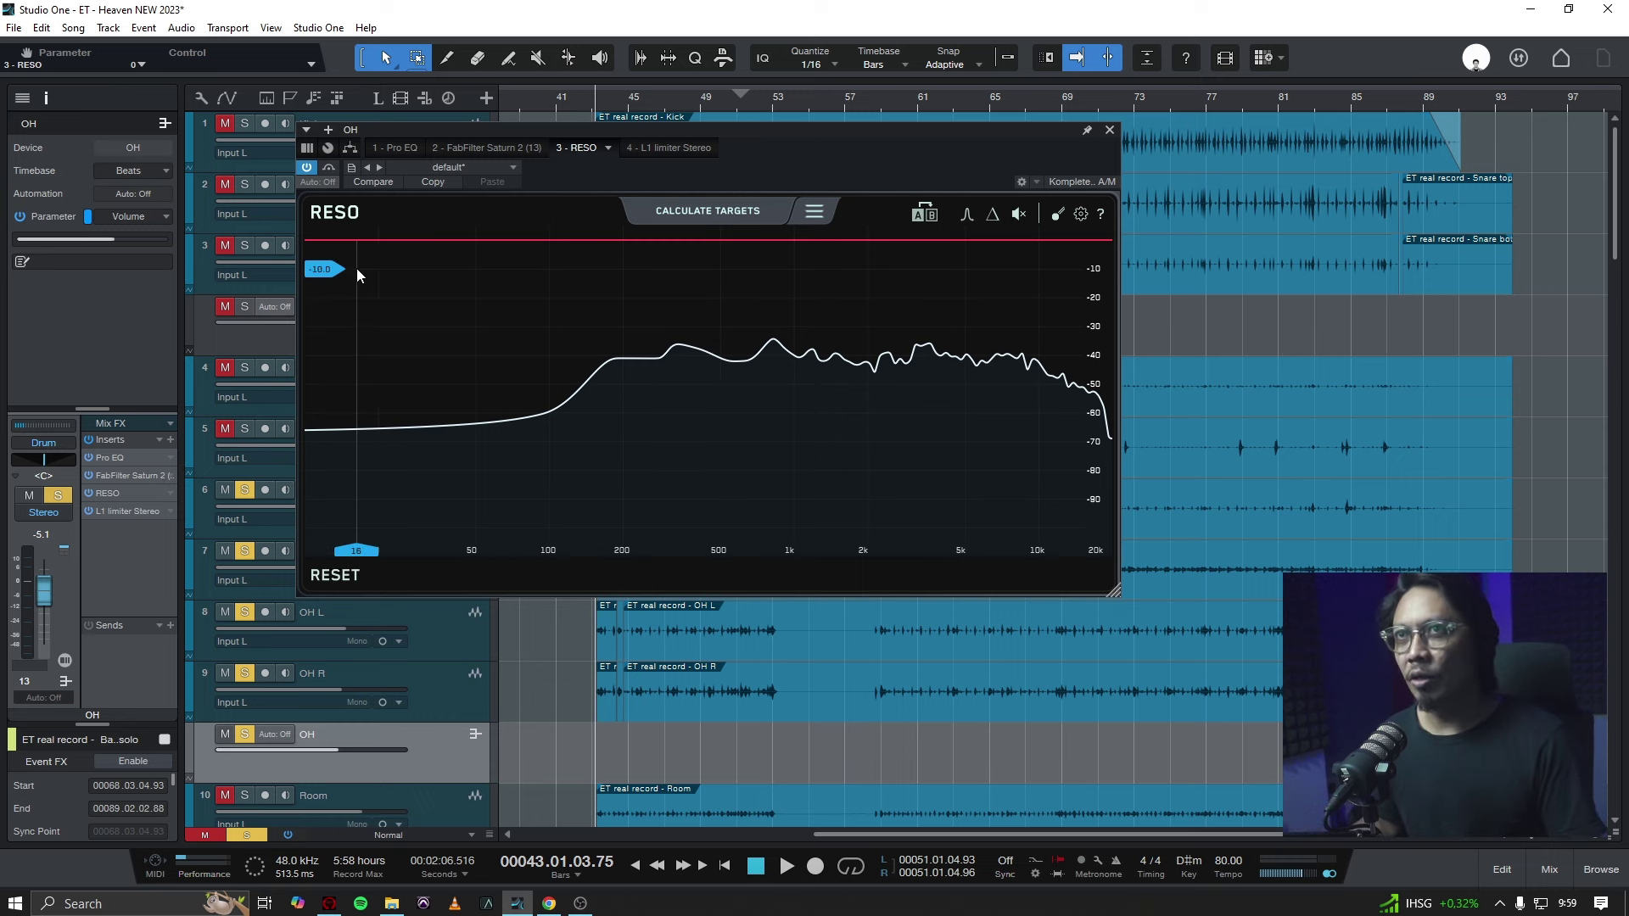
click(709, 211)
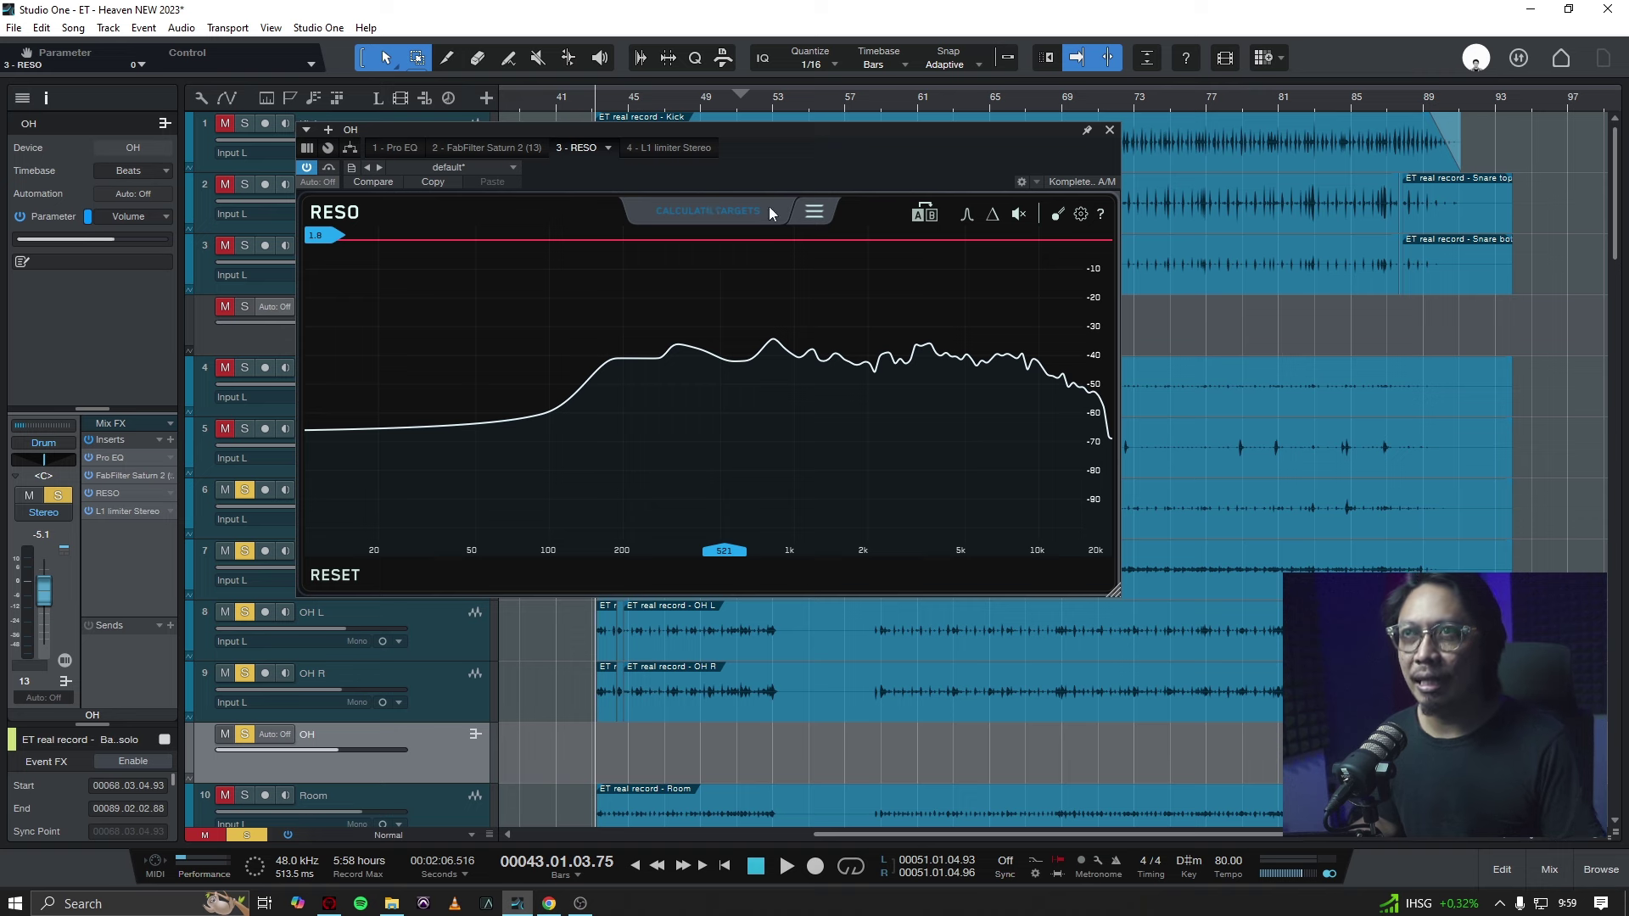
click(815, 212)
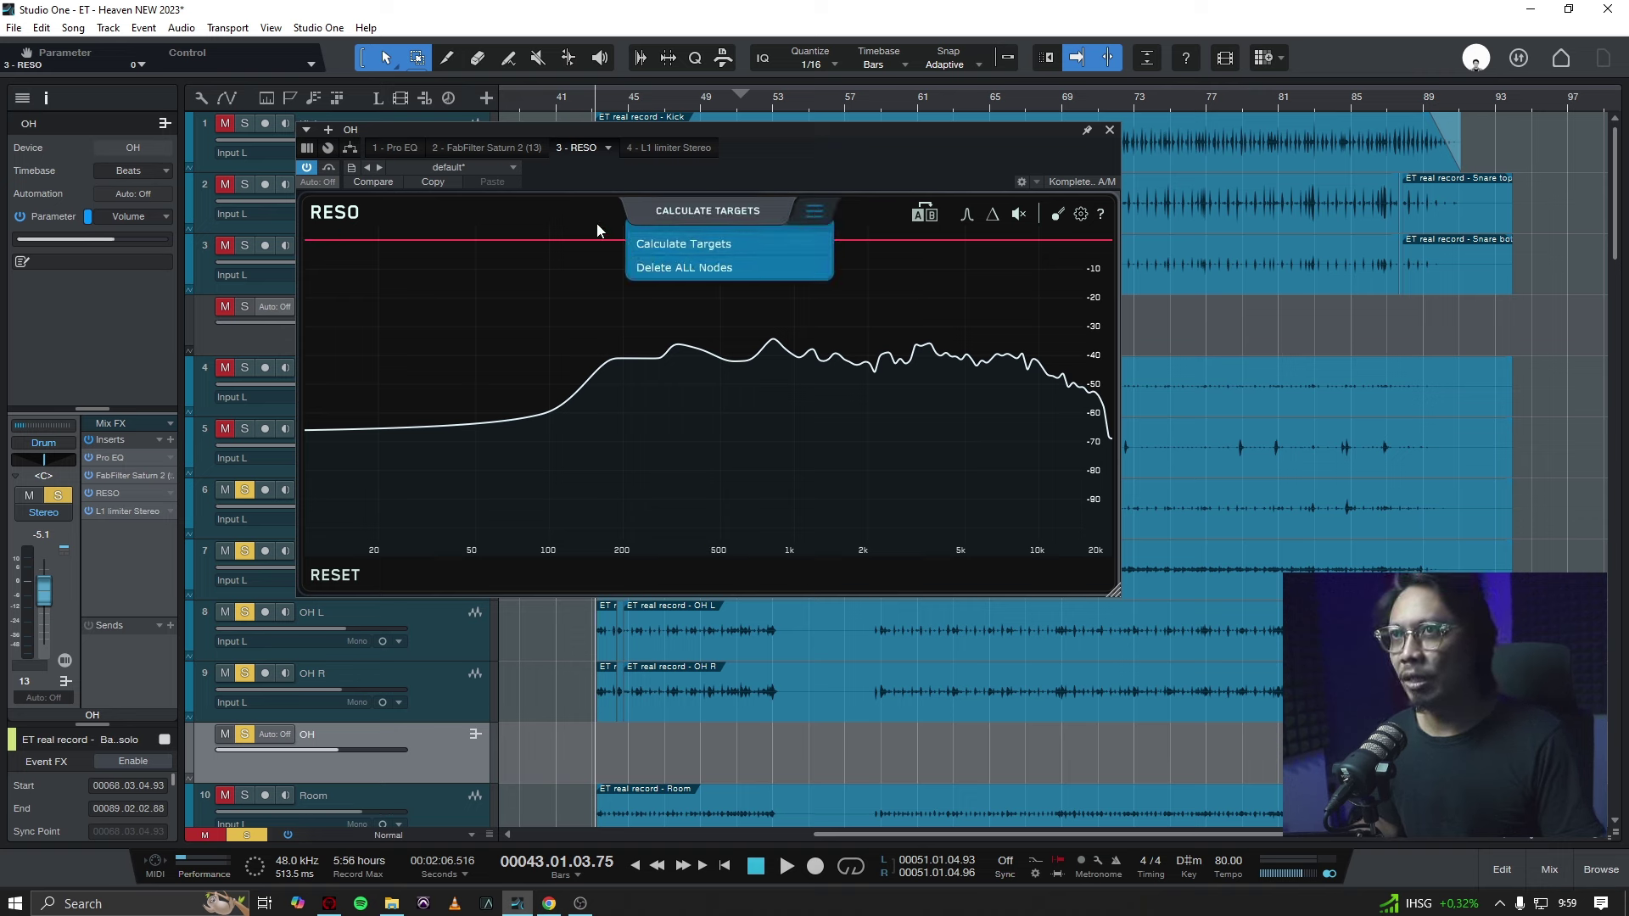
click(819, 211)
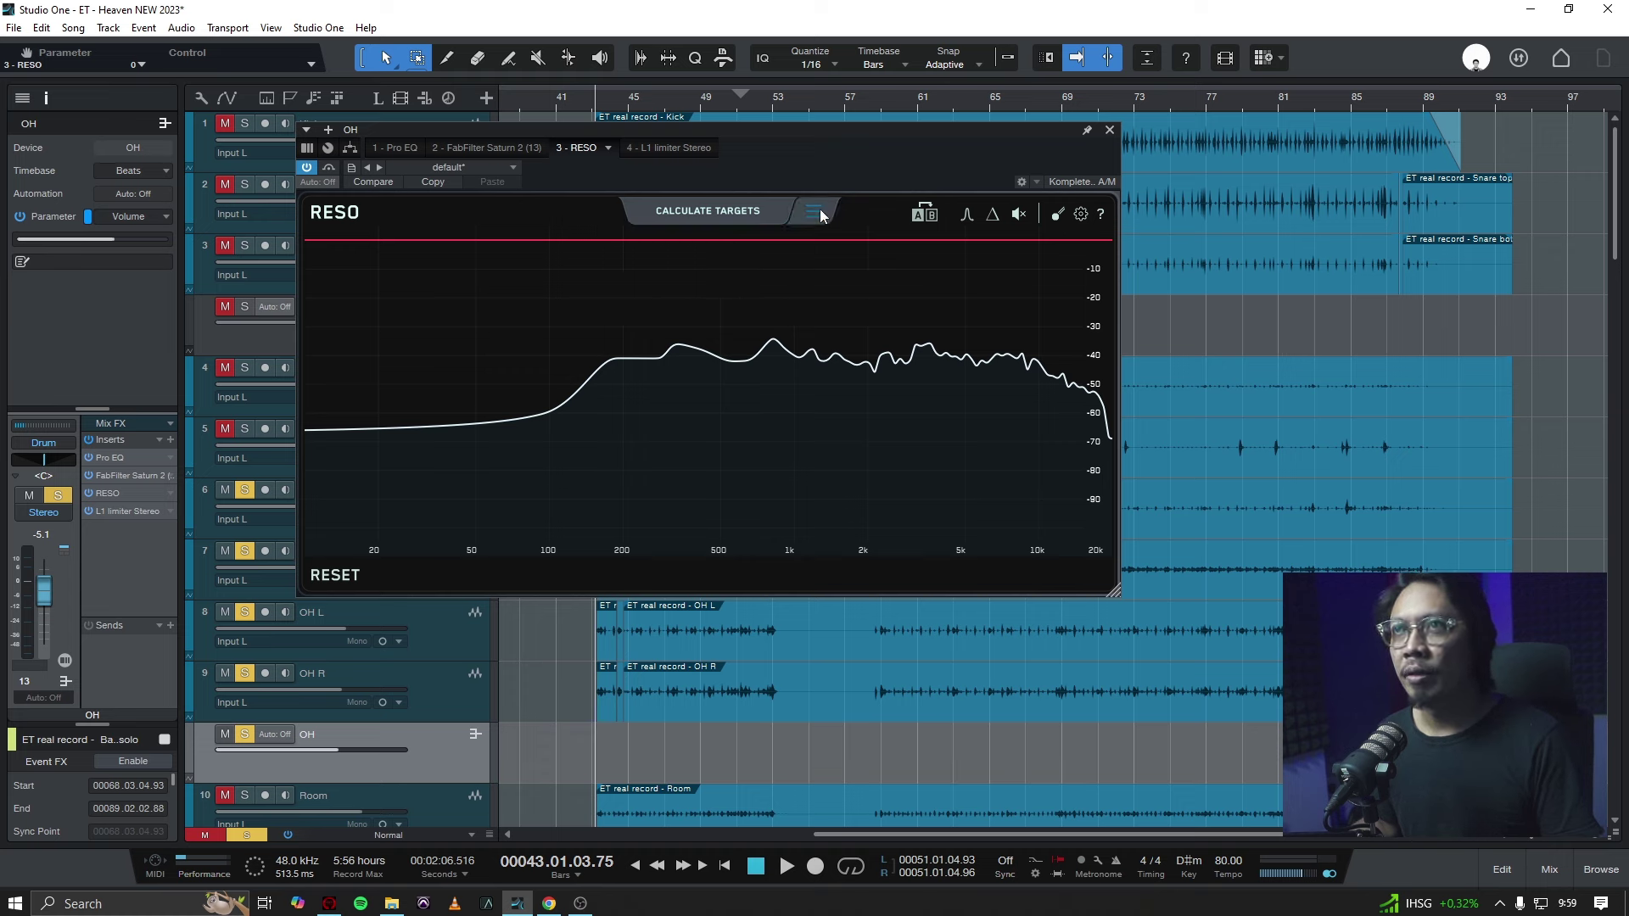
click(917, 217)
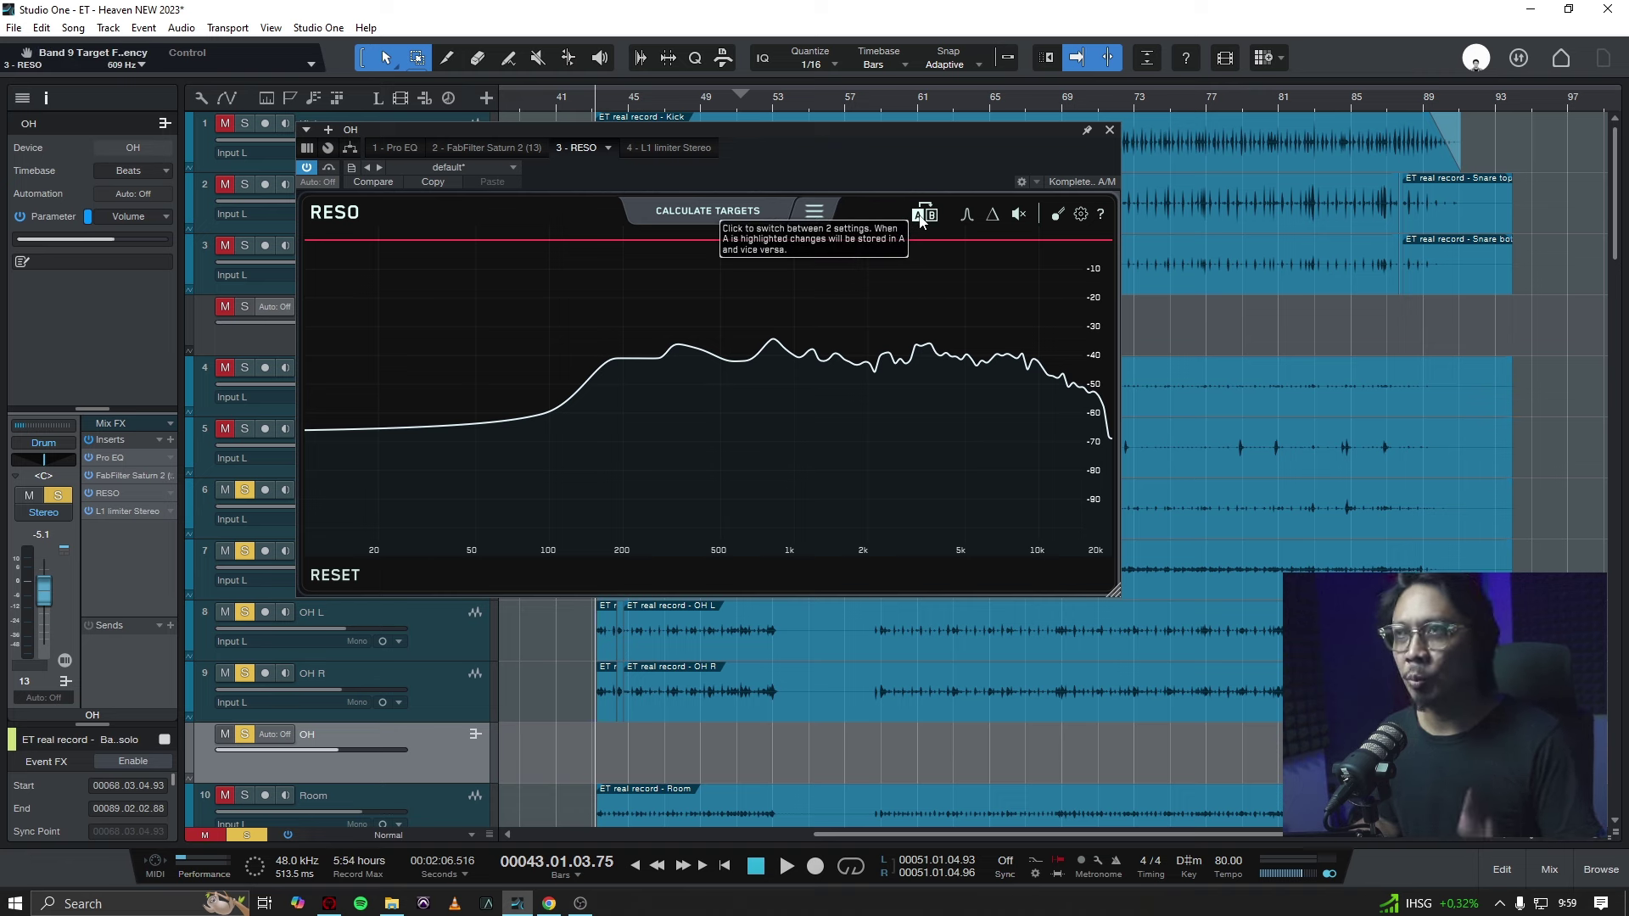
click(932, 218)
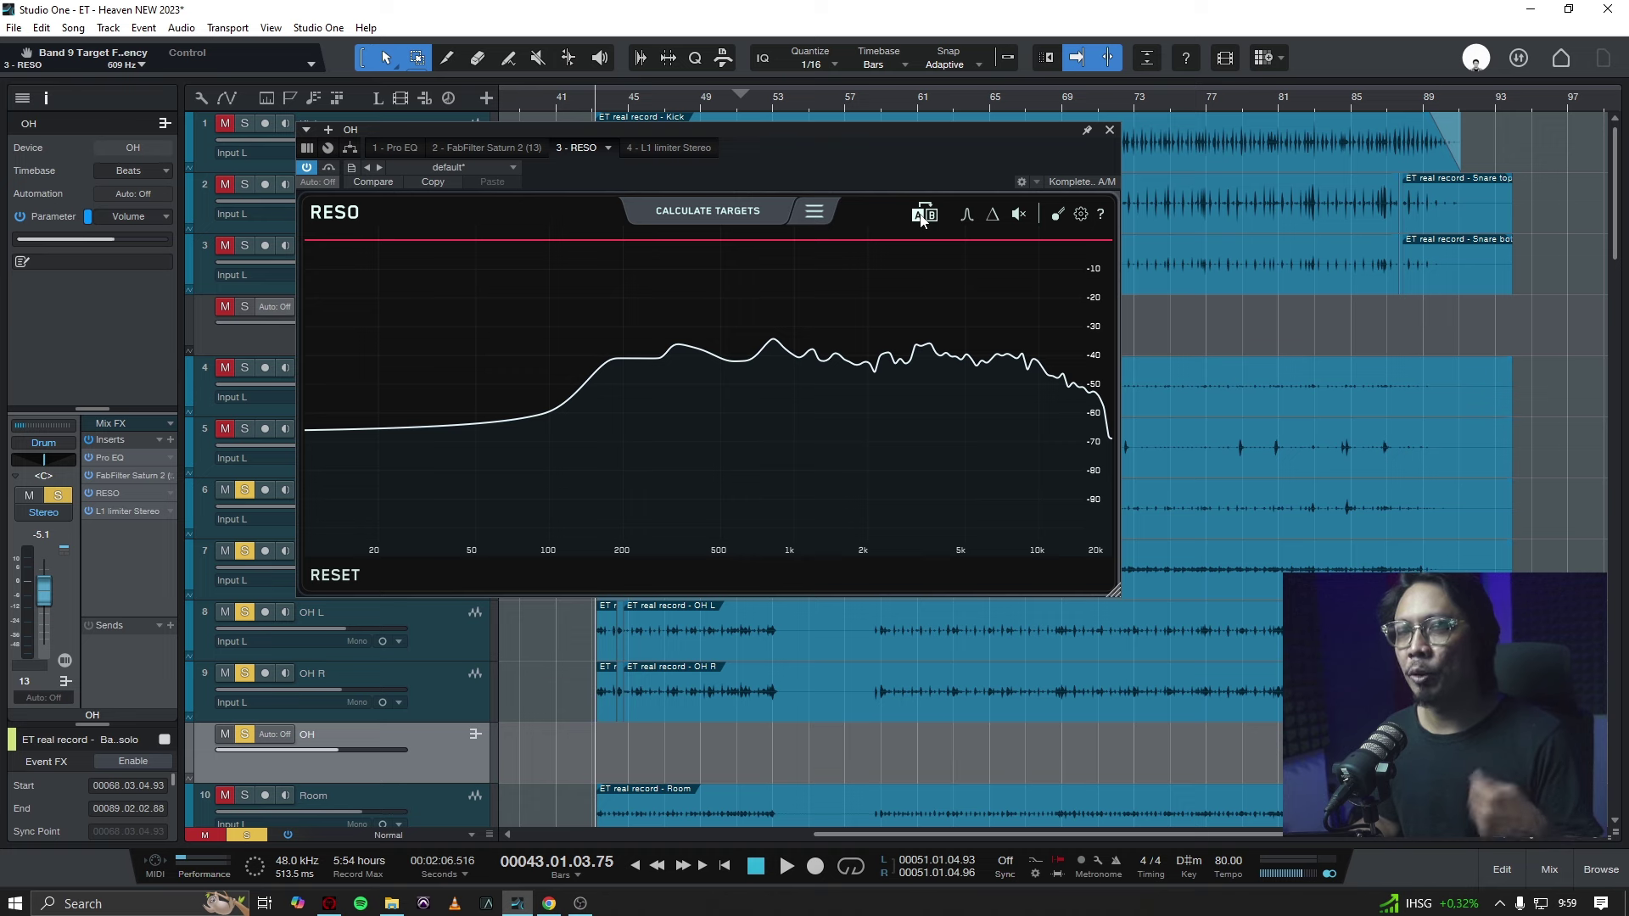
Audition the OH track's frequencies during playback using RESO's resonance sweep.
click(968, 219)
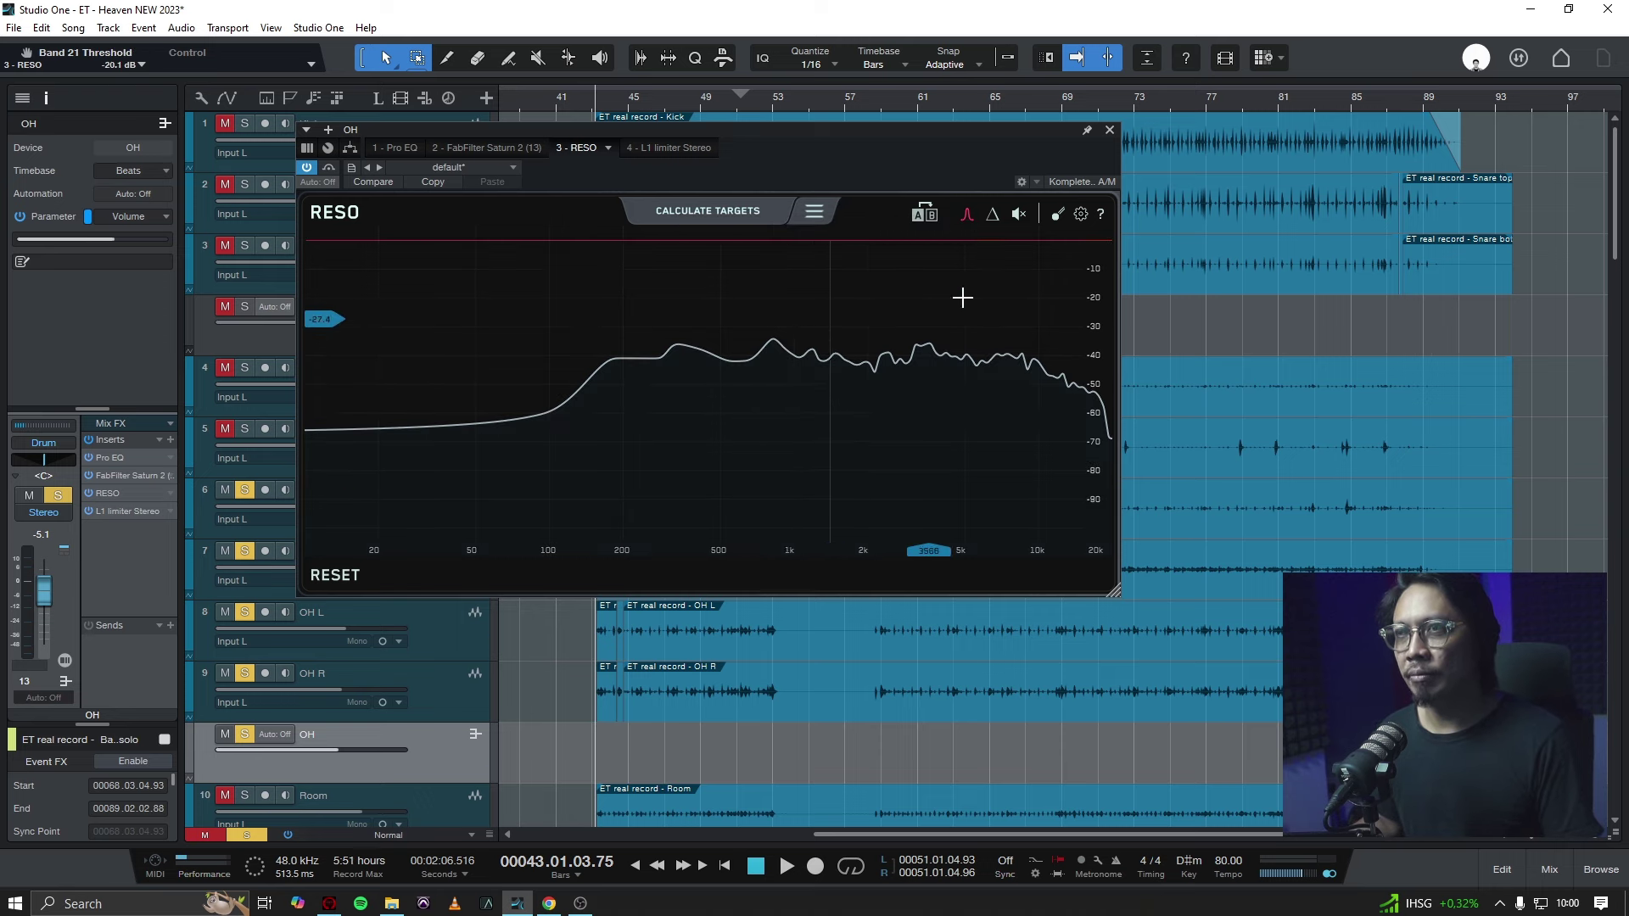
key(space)
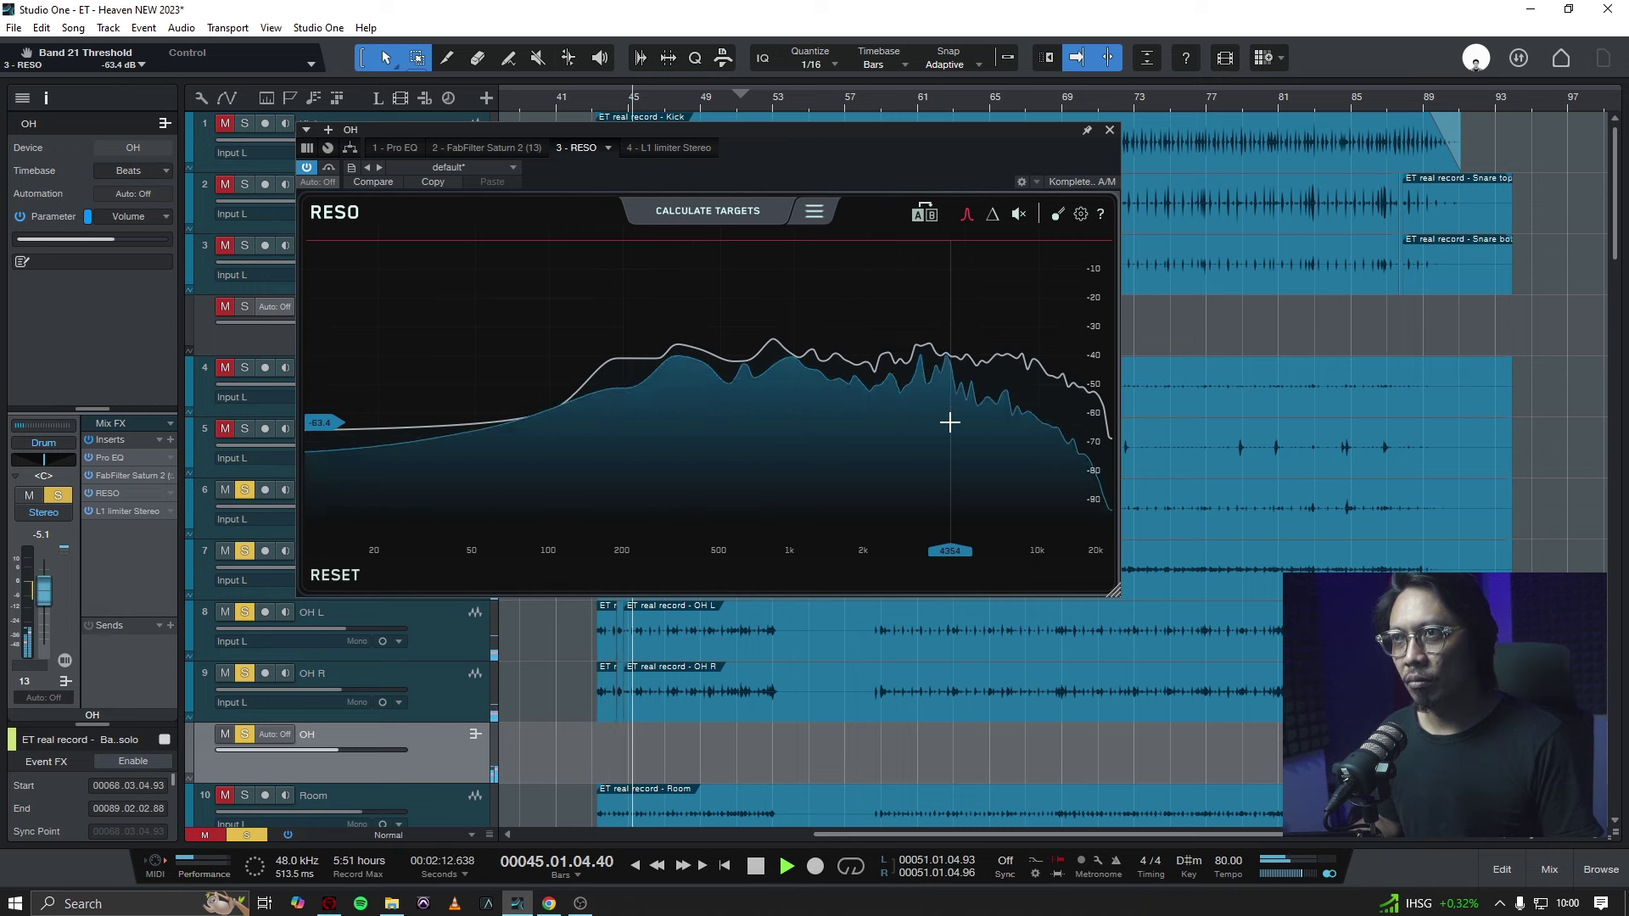
key(space)
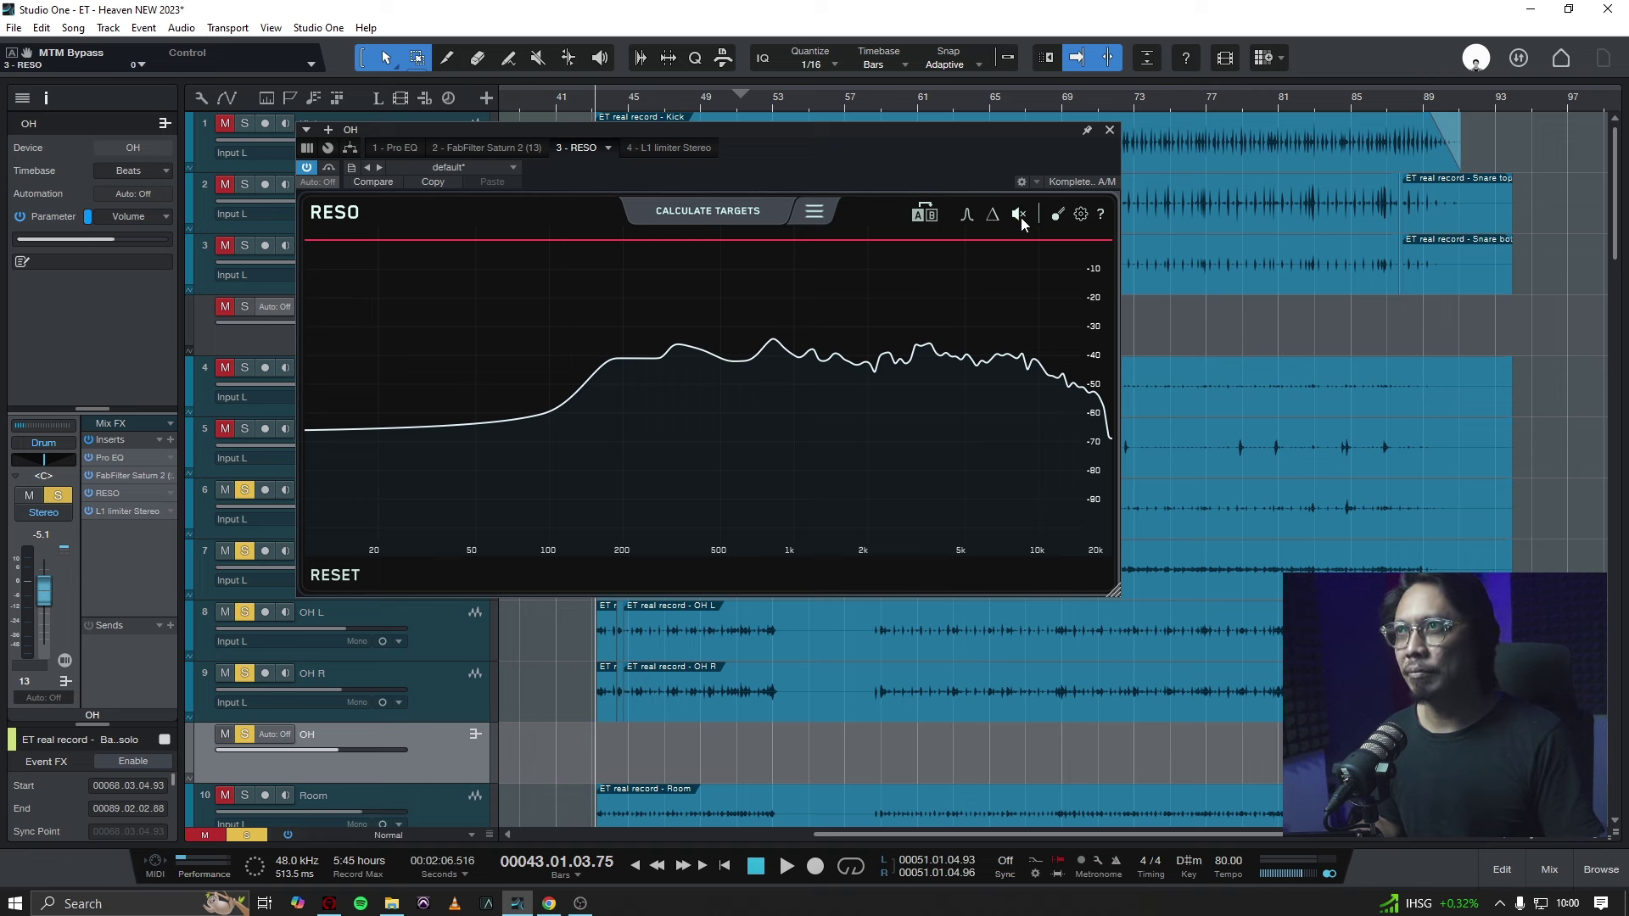
Link RESO's input and output gain at 0.0 dB and switch its bypass off.
mouse_move(1020, 217)
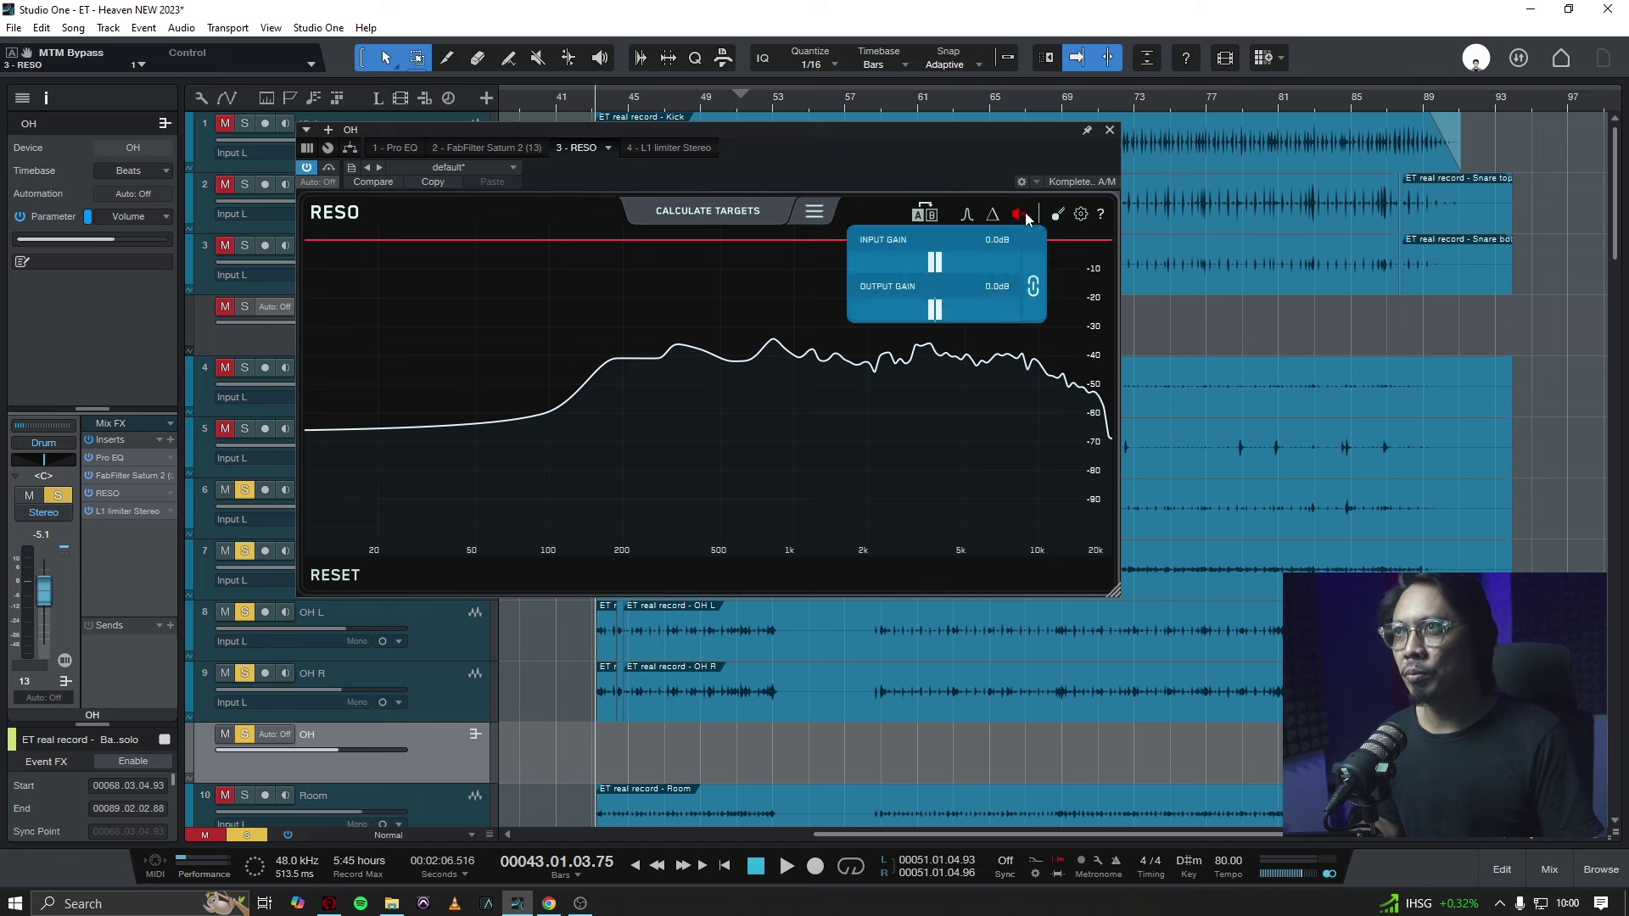
click(1033, 288)
mouse_move(935, 268)
mouse_down()
mouse_move(904, 265)
mouse_move(933, 263)
mouse_up()
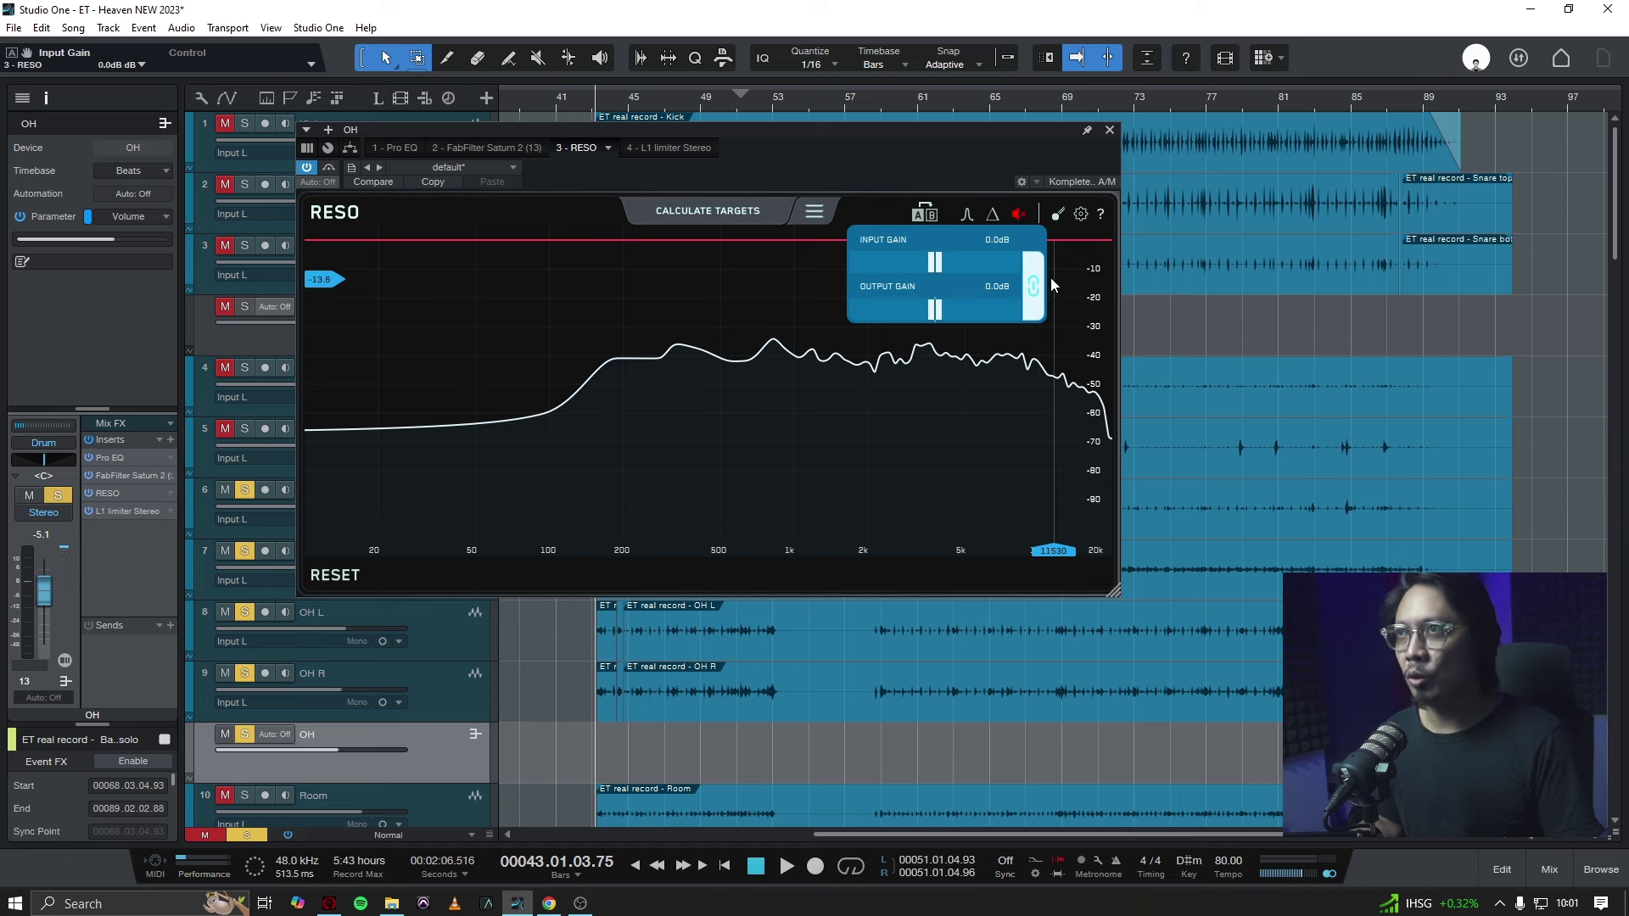
click(1019, 216)
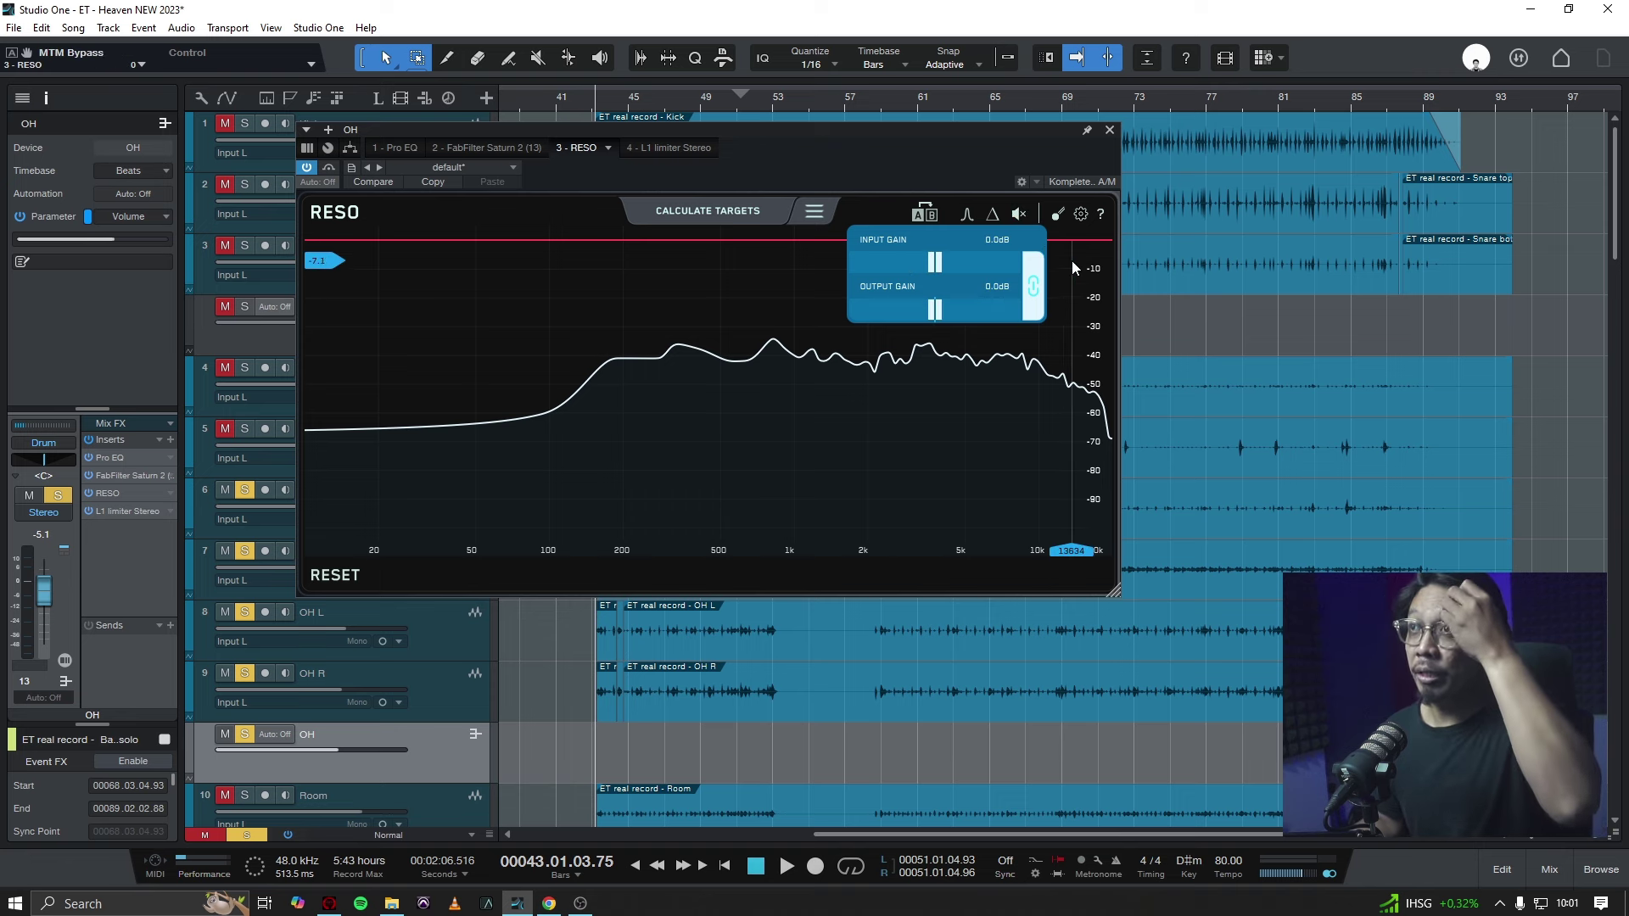
Open RESO's settings and review the values available for Calculate Targets Reduction.
click(1081, 215)
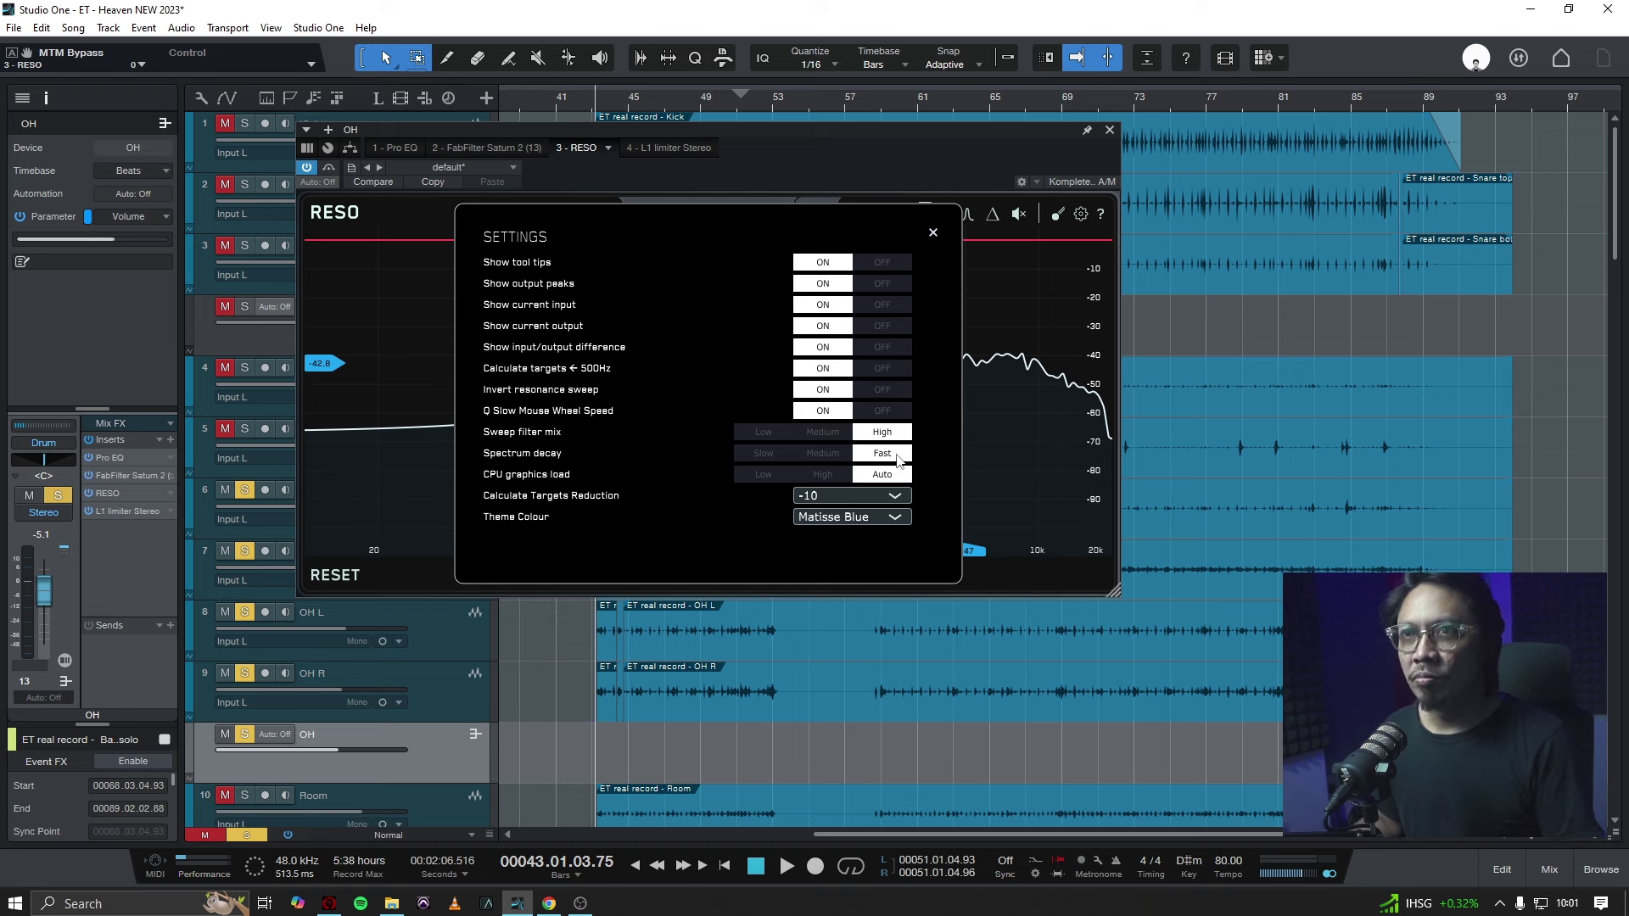
click(903, 496)
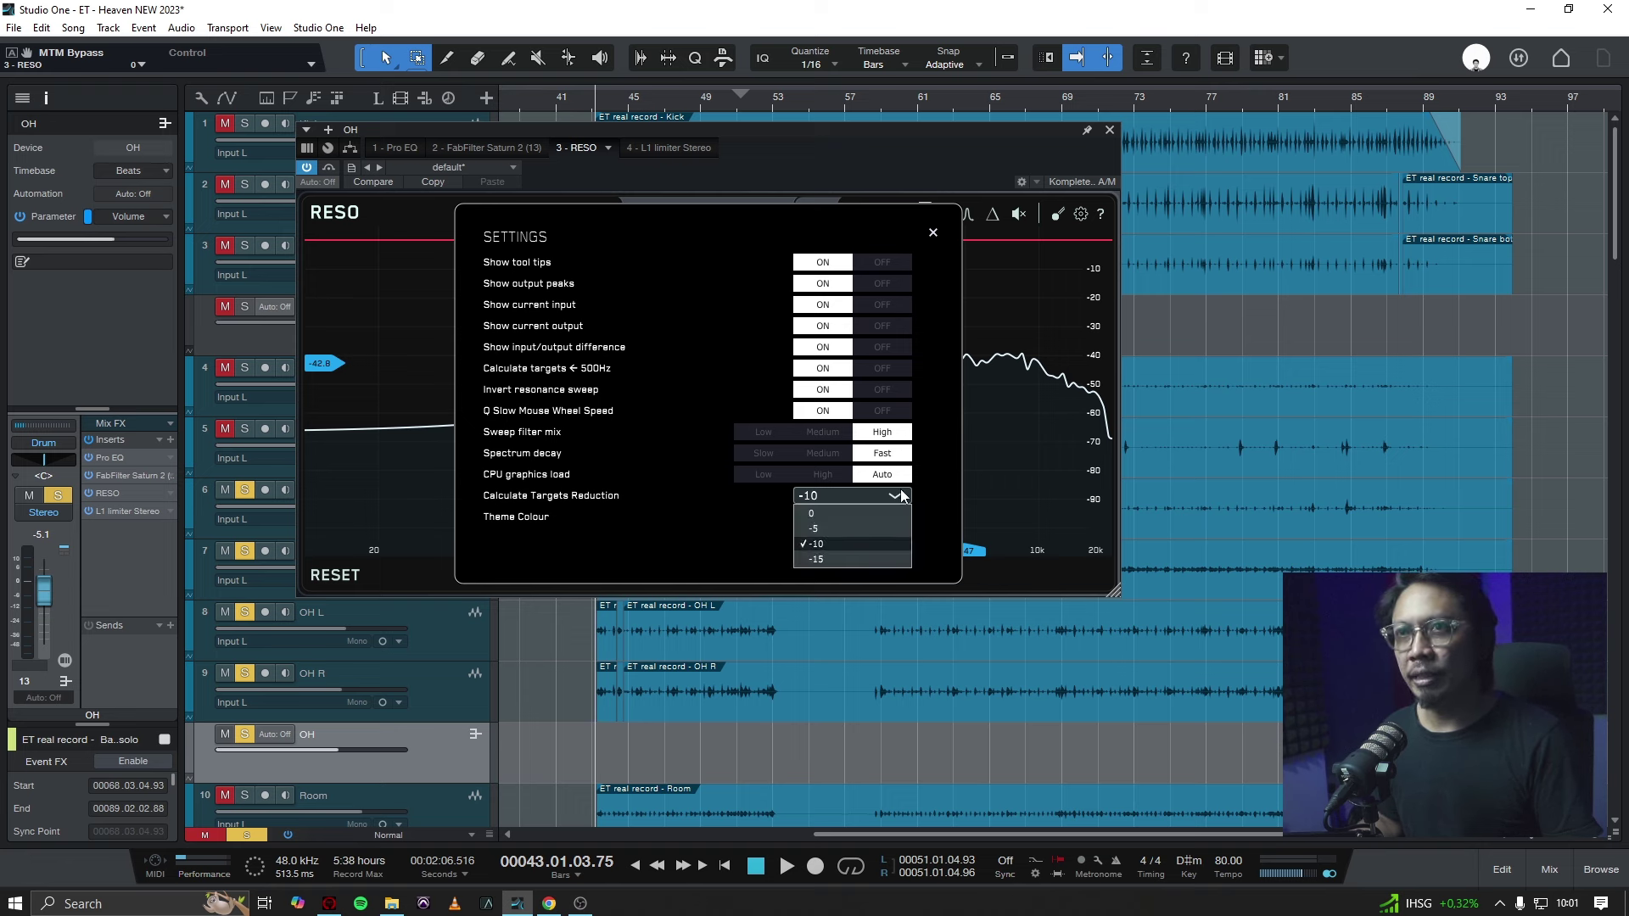
click(623, 521)
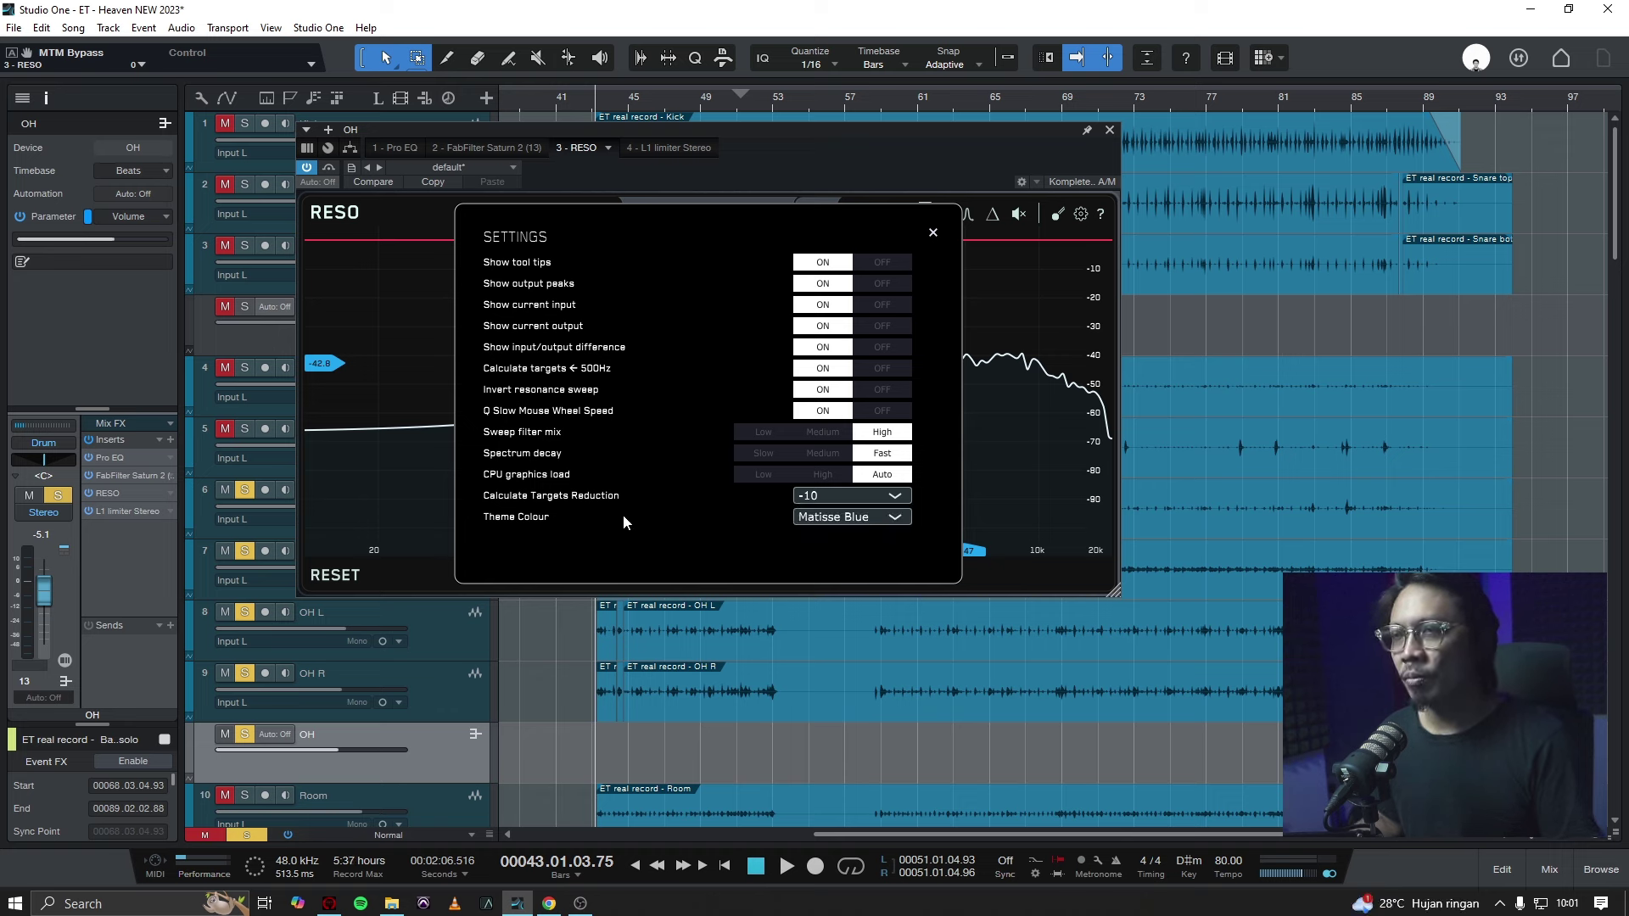
Try Electric Violet as RESO's theme colour.
click(894, 517)
click(867, 553)
click(887, 515)
click(874, 564)
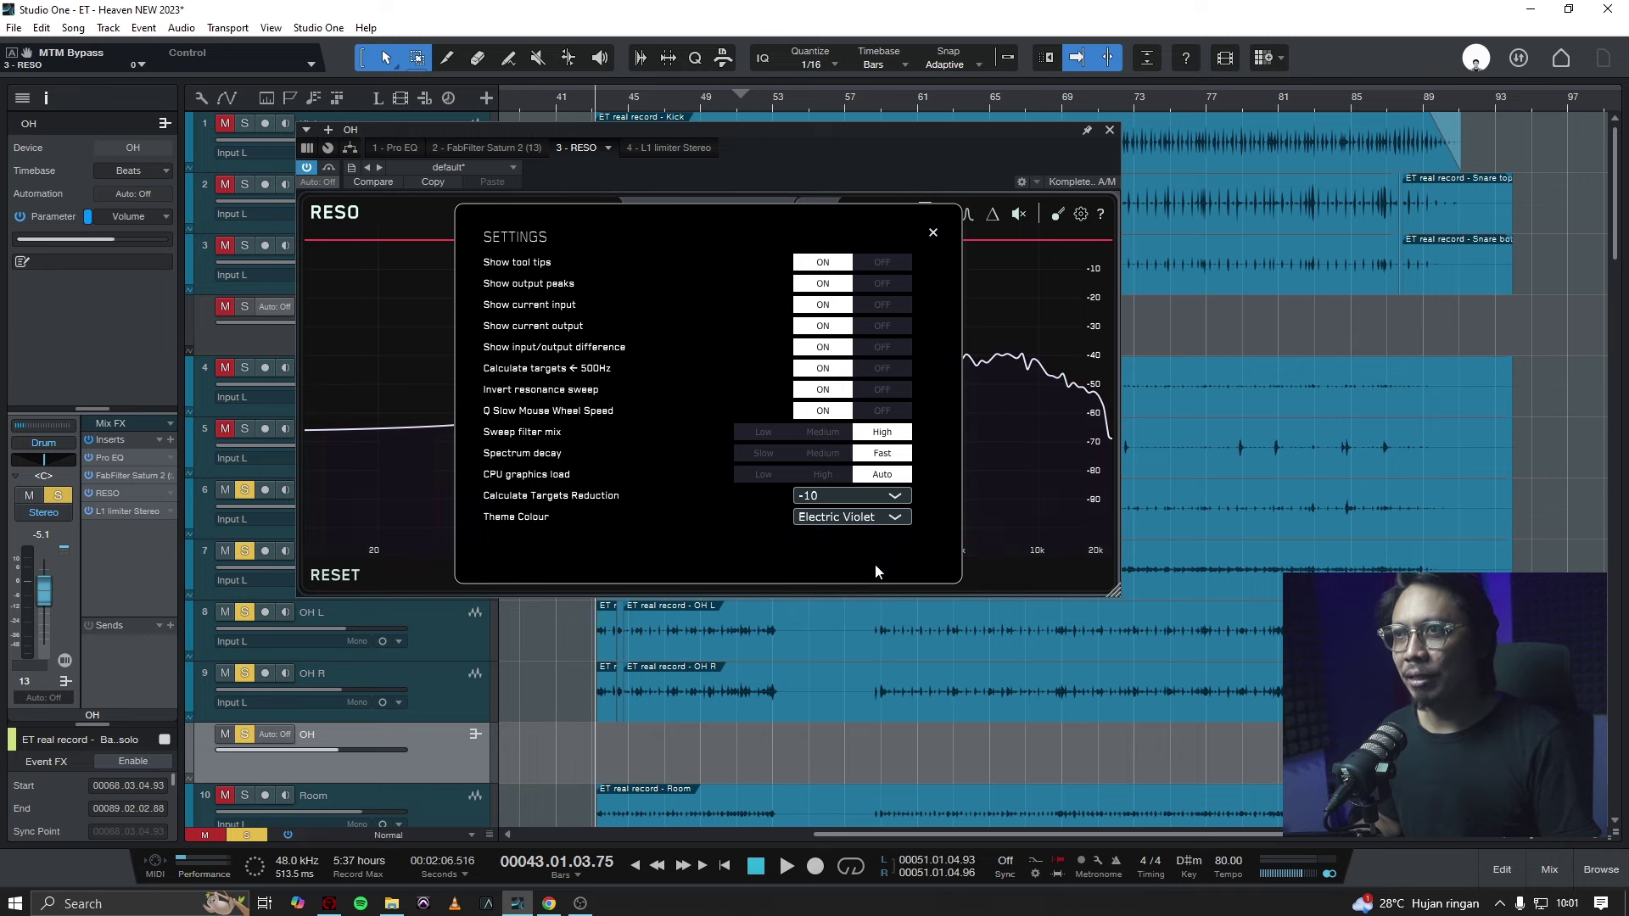
Set RESO's theme colour to Bright Turquoise and close the settings.
click(890, 522)
click(890, 521)
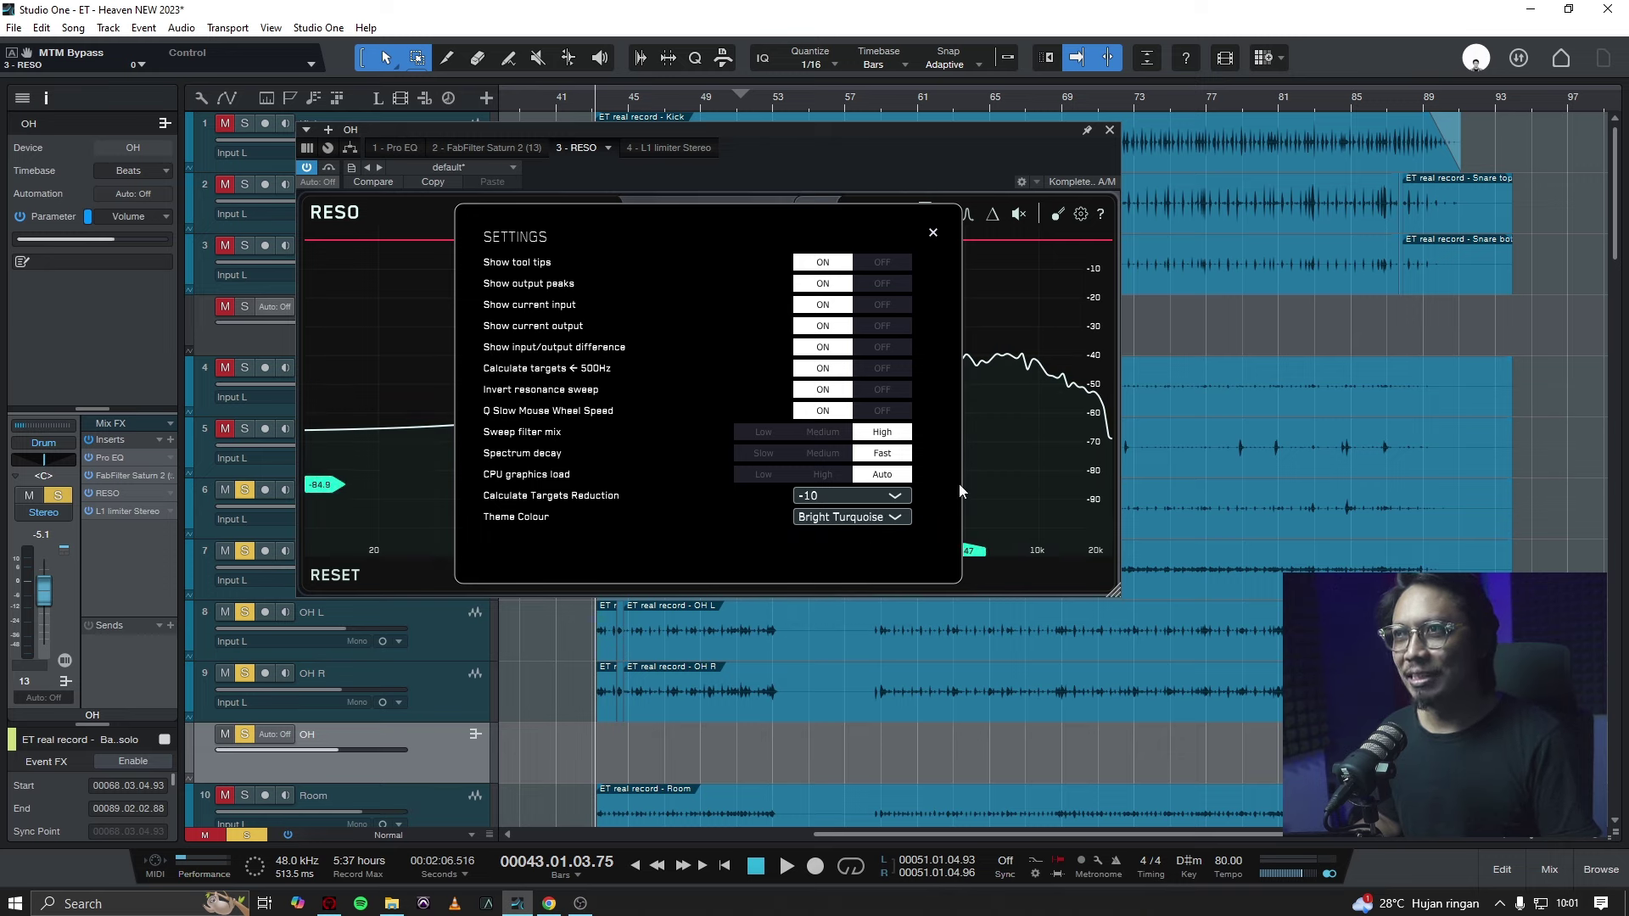
click(893, 518)
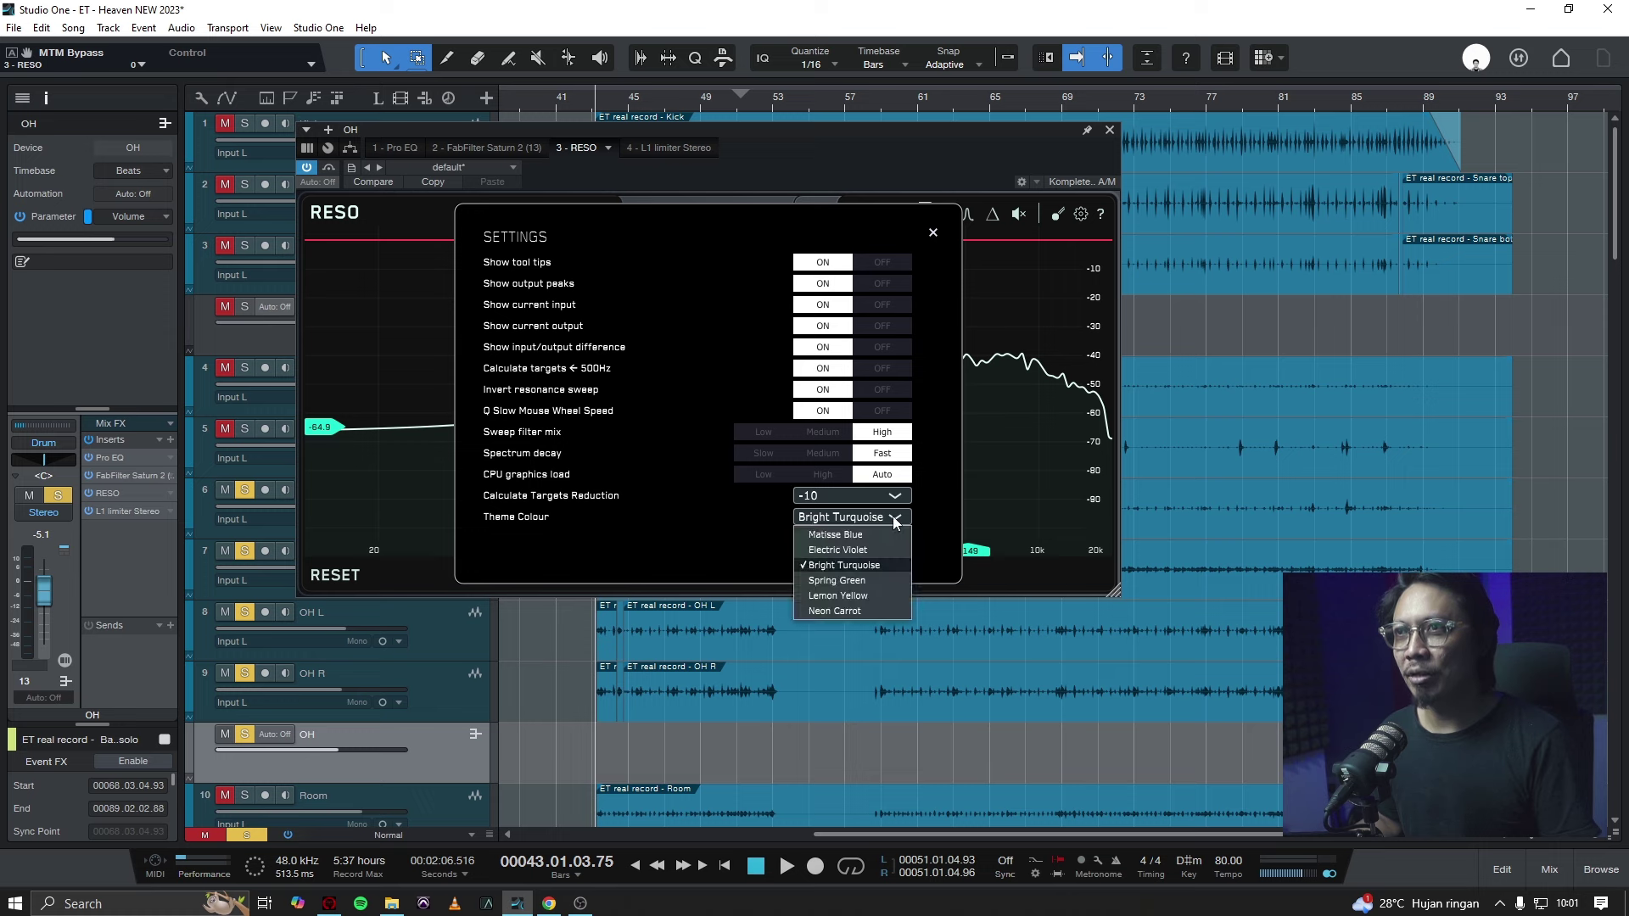
click(876, 565)
click(933, 232)
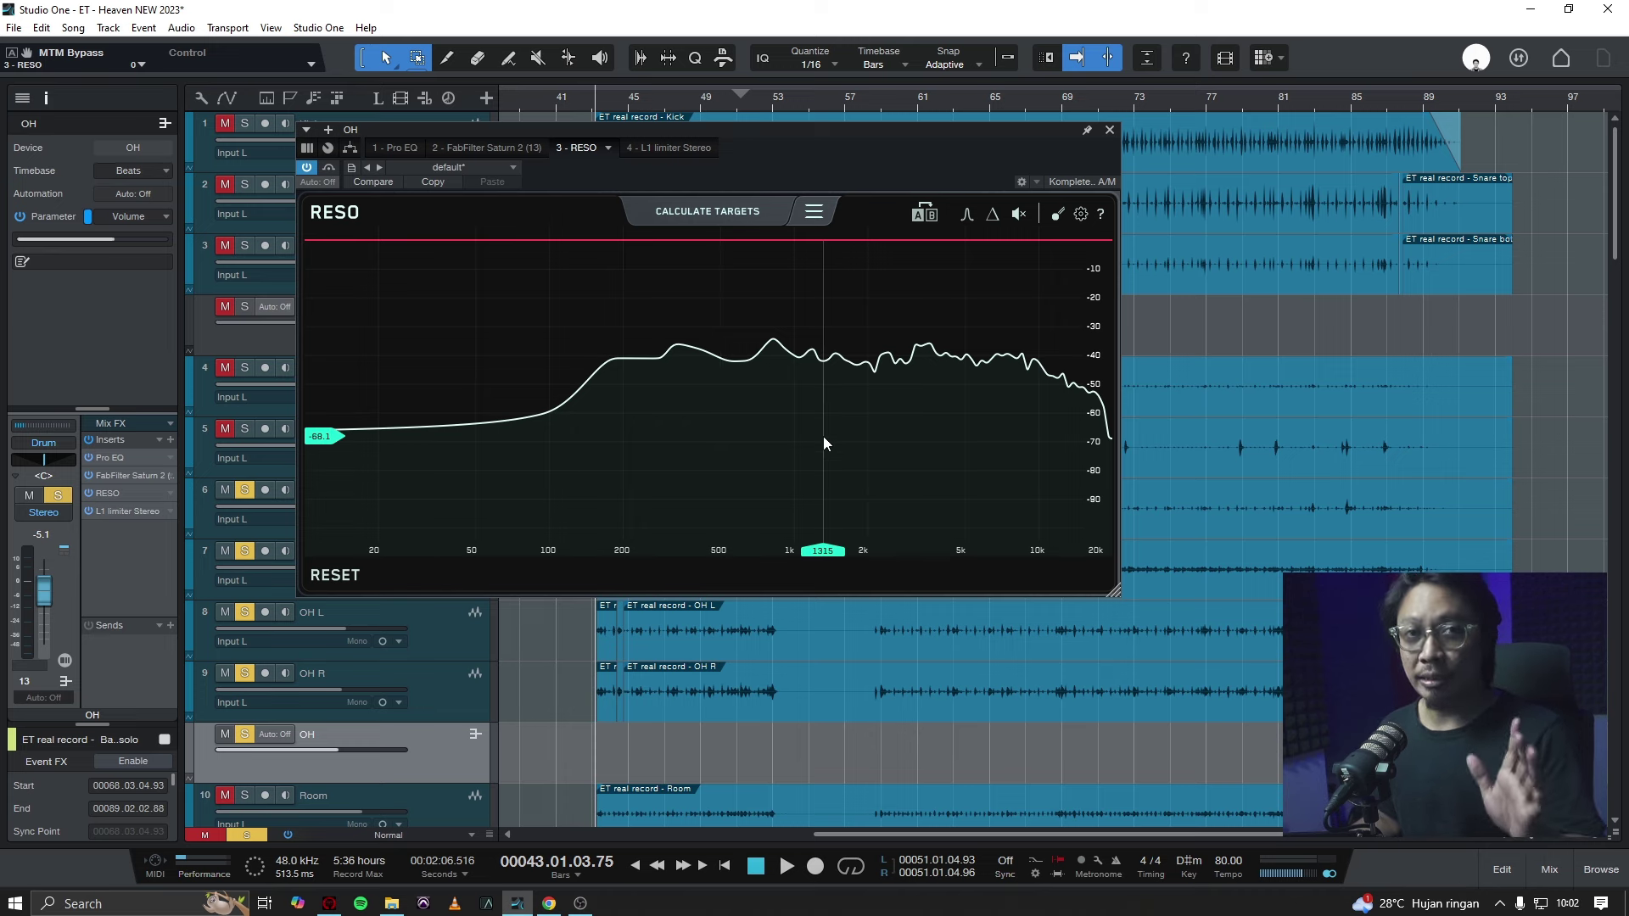
Sweep the playing OH track for resonances and place four nodes at about 3.2 kHz, 4.8 kHz, 7.4 kHz and just above 10 kHz.
key(space)
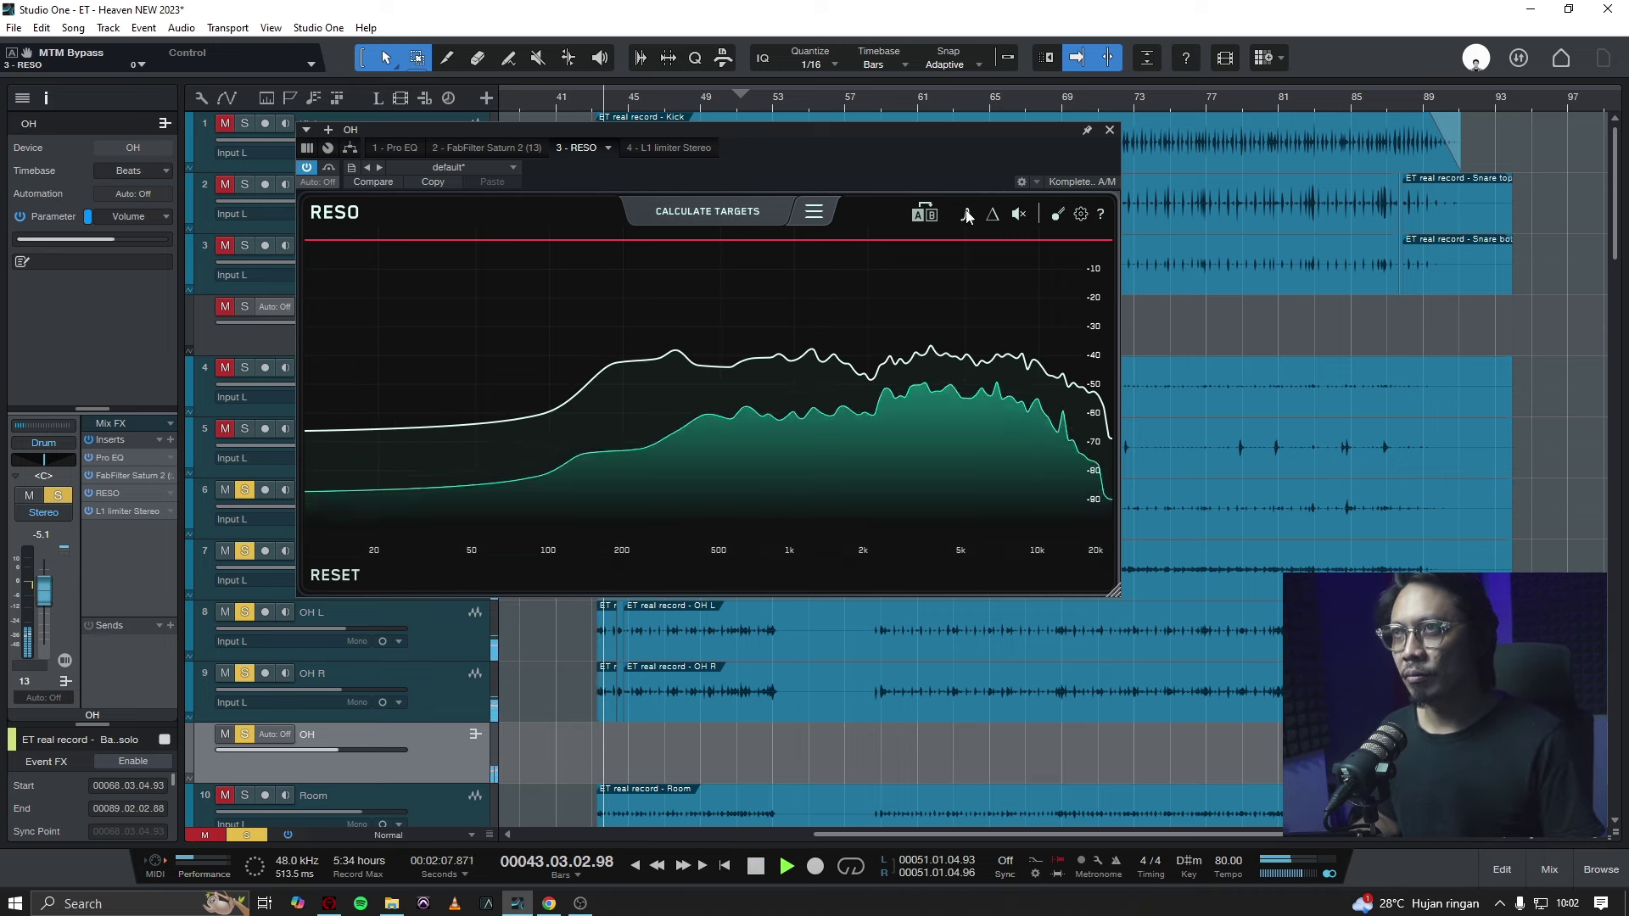
click(918, 450)
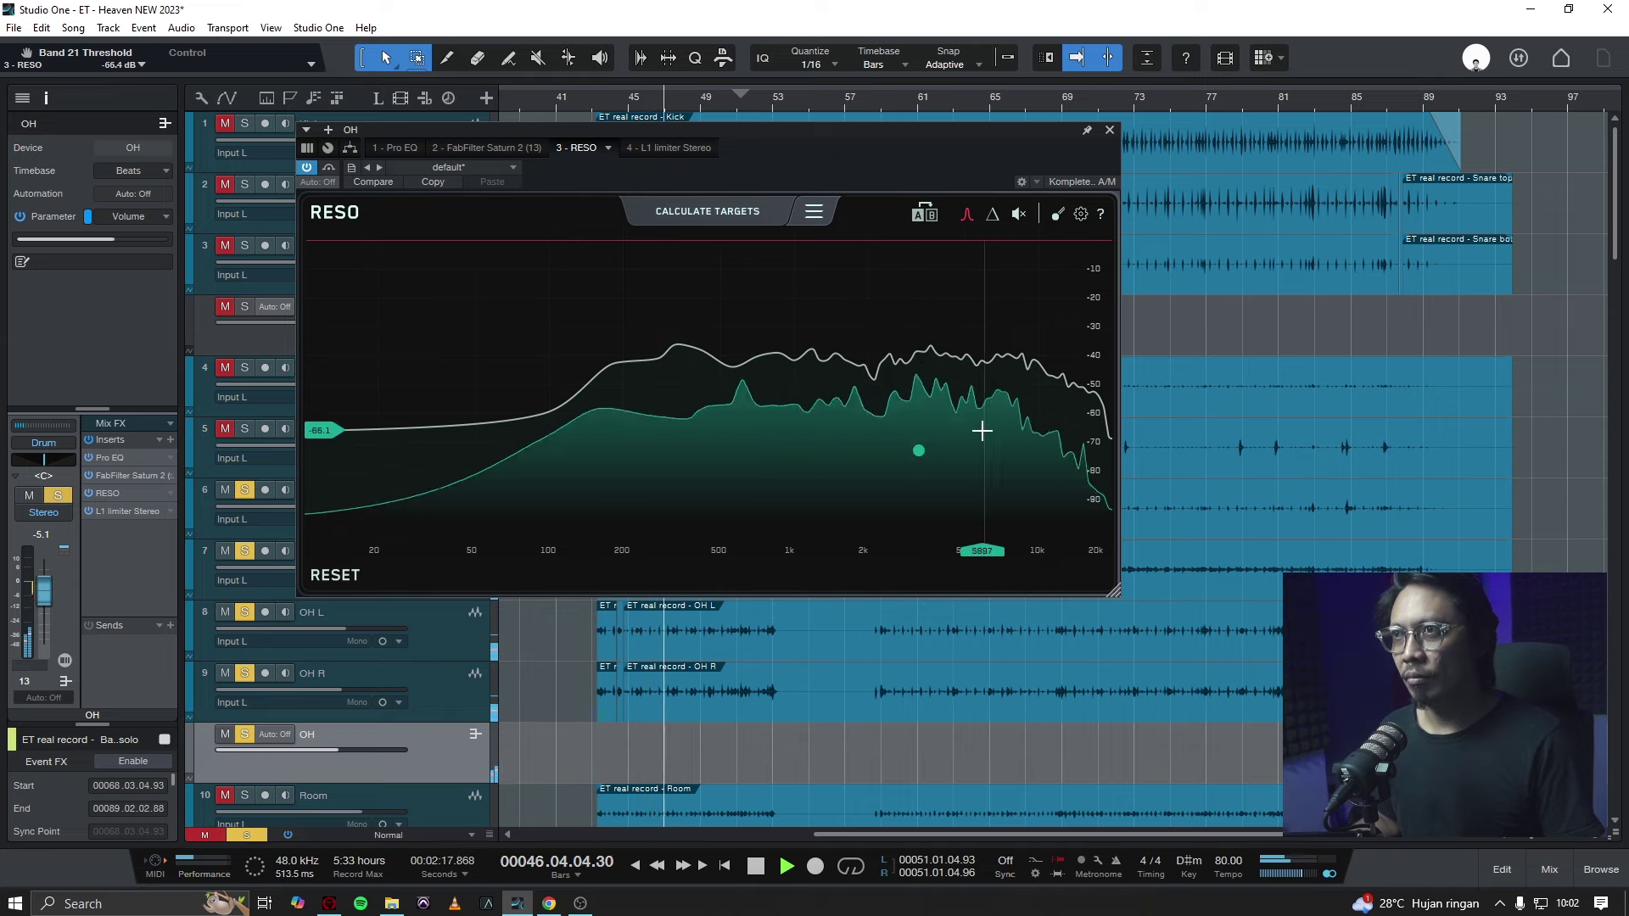
click(959, 442)
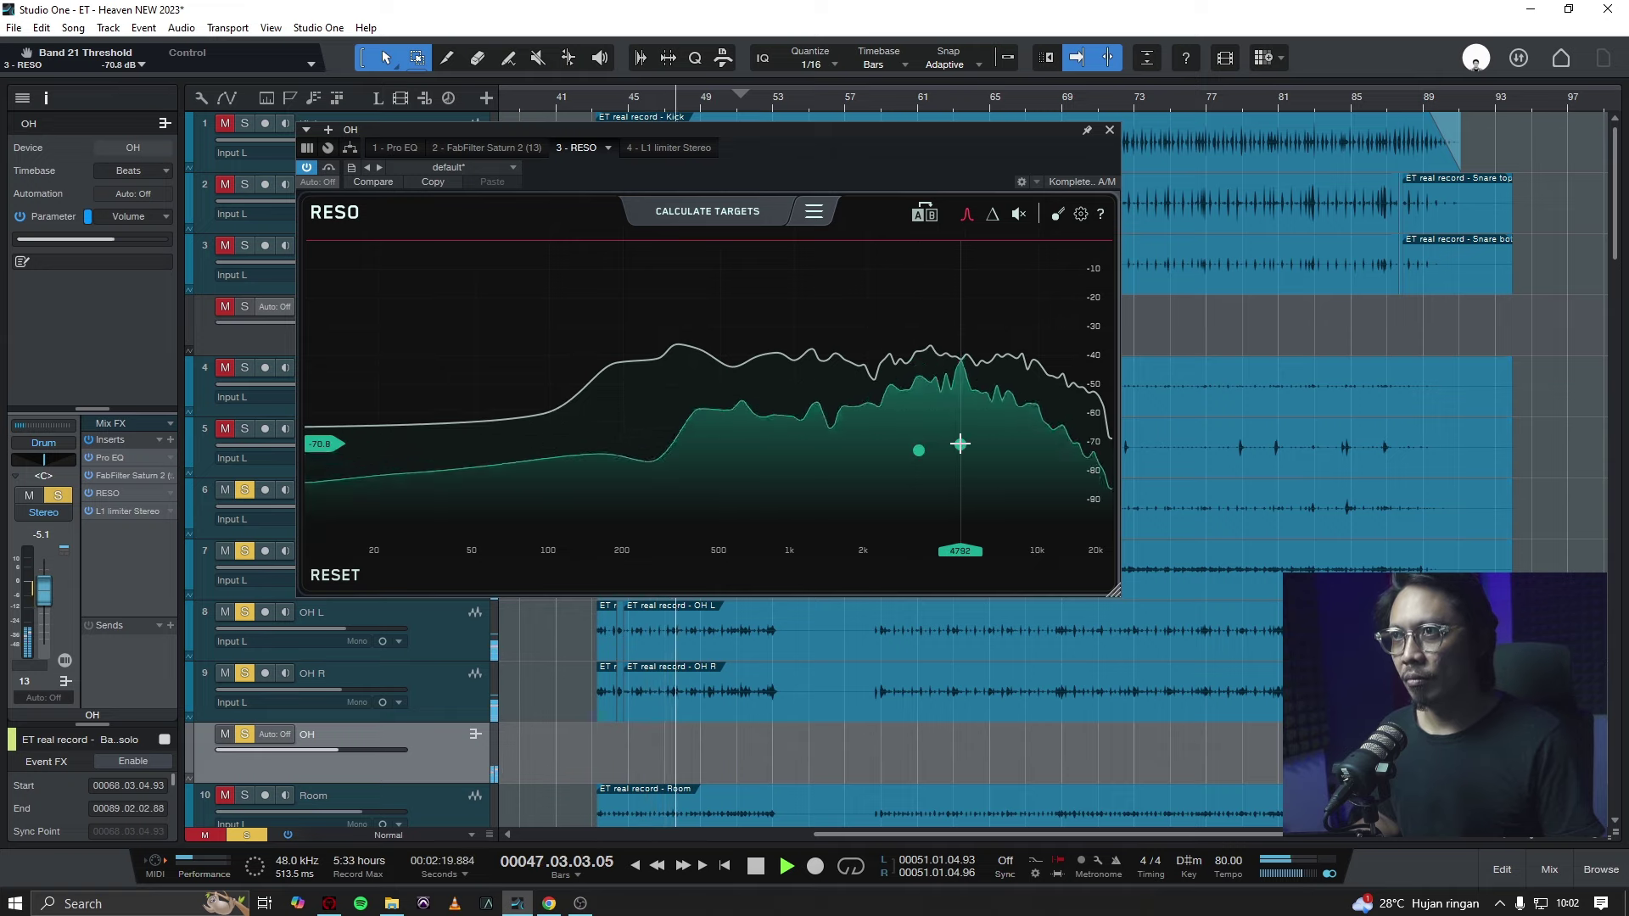
click(1005, 442)
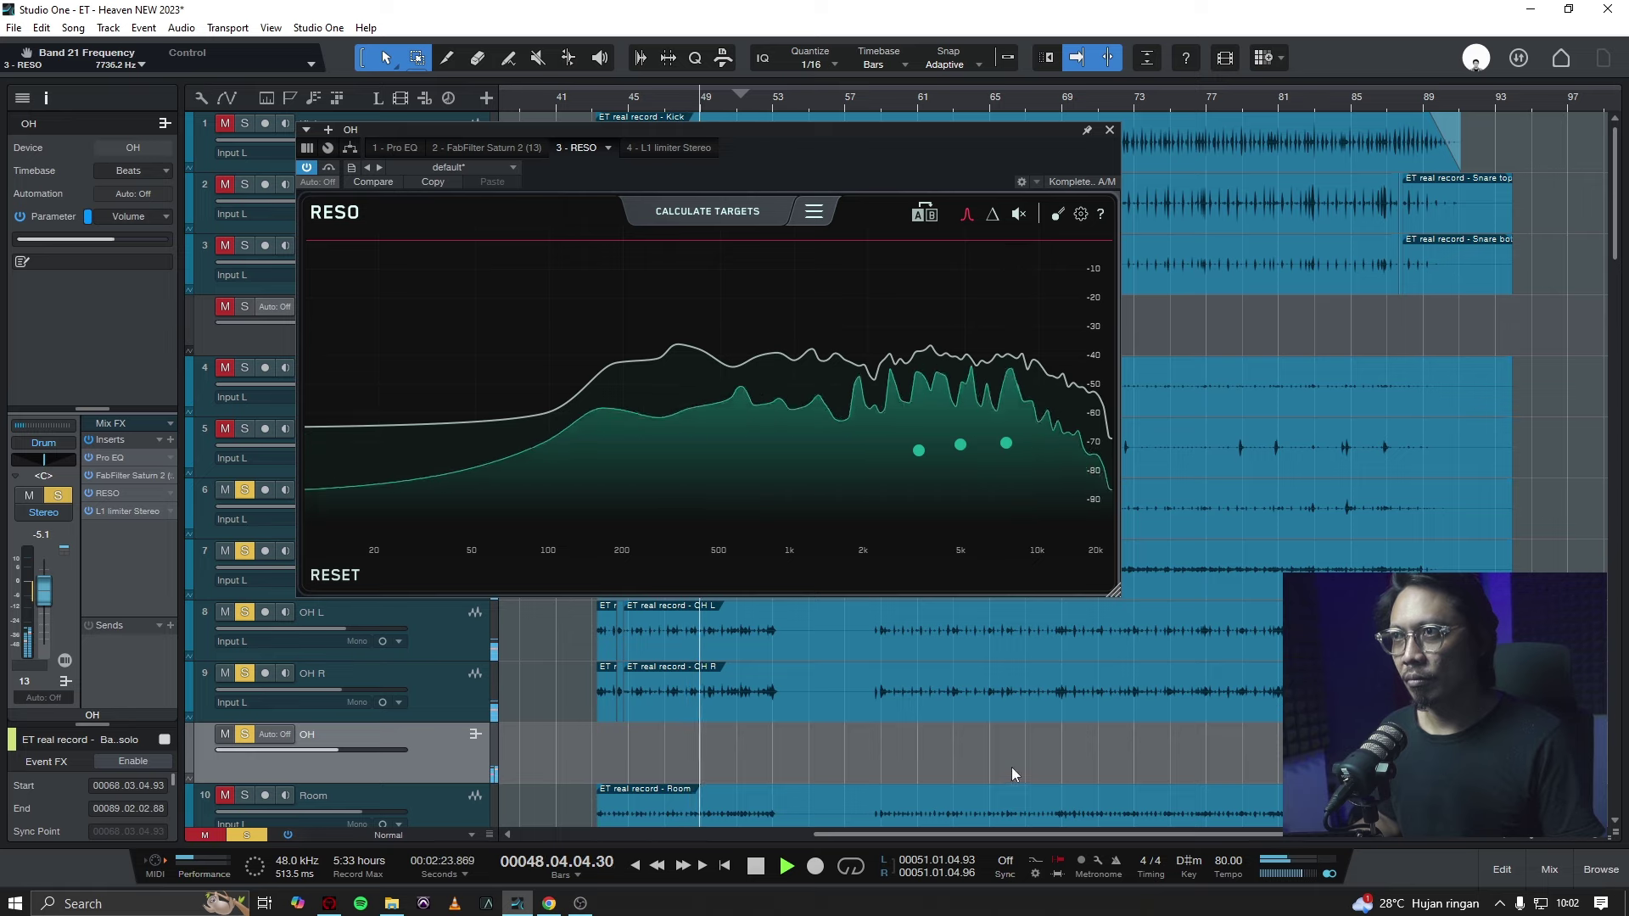
click(1048, 467)
key(space)
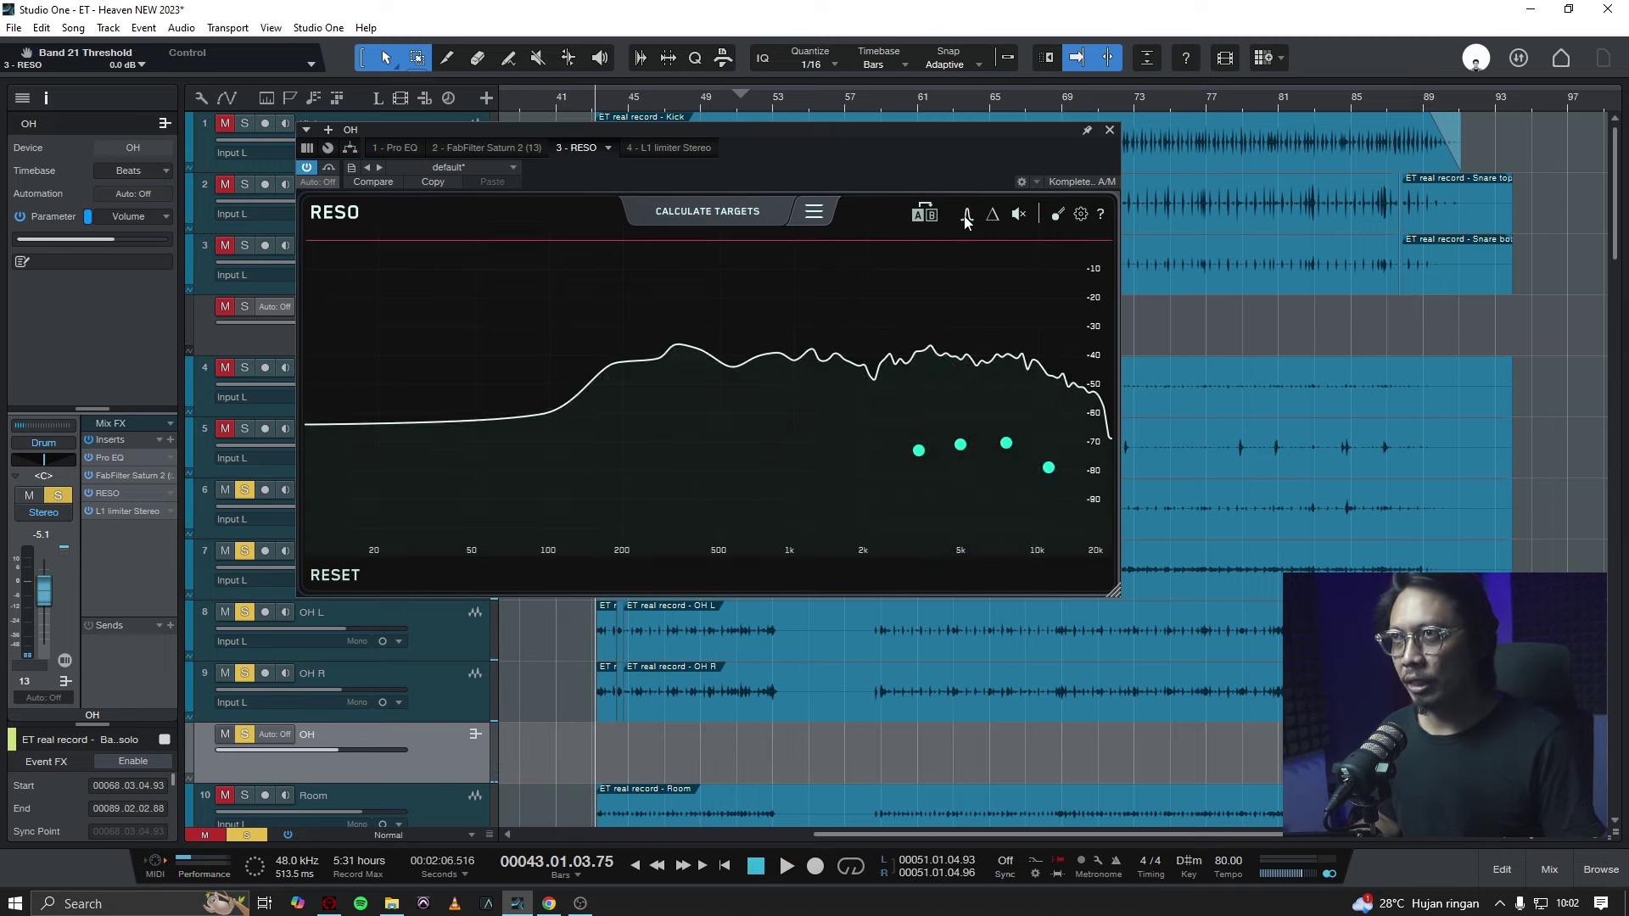
Listen to the resonance reduction on the OH track and set the Q of the 3.2 kHz node to 35.
key(space)
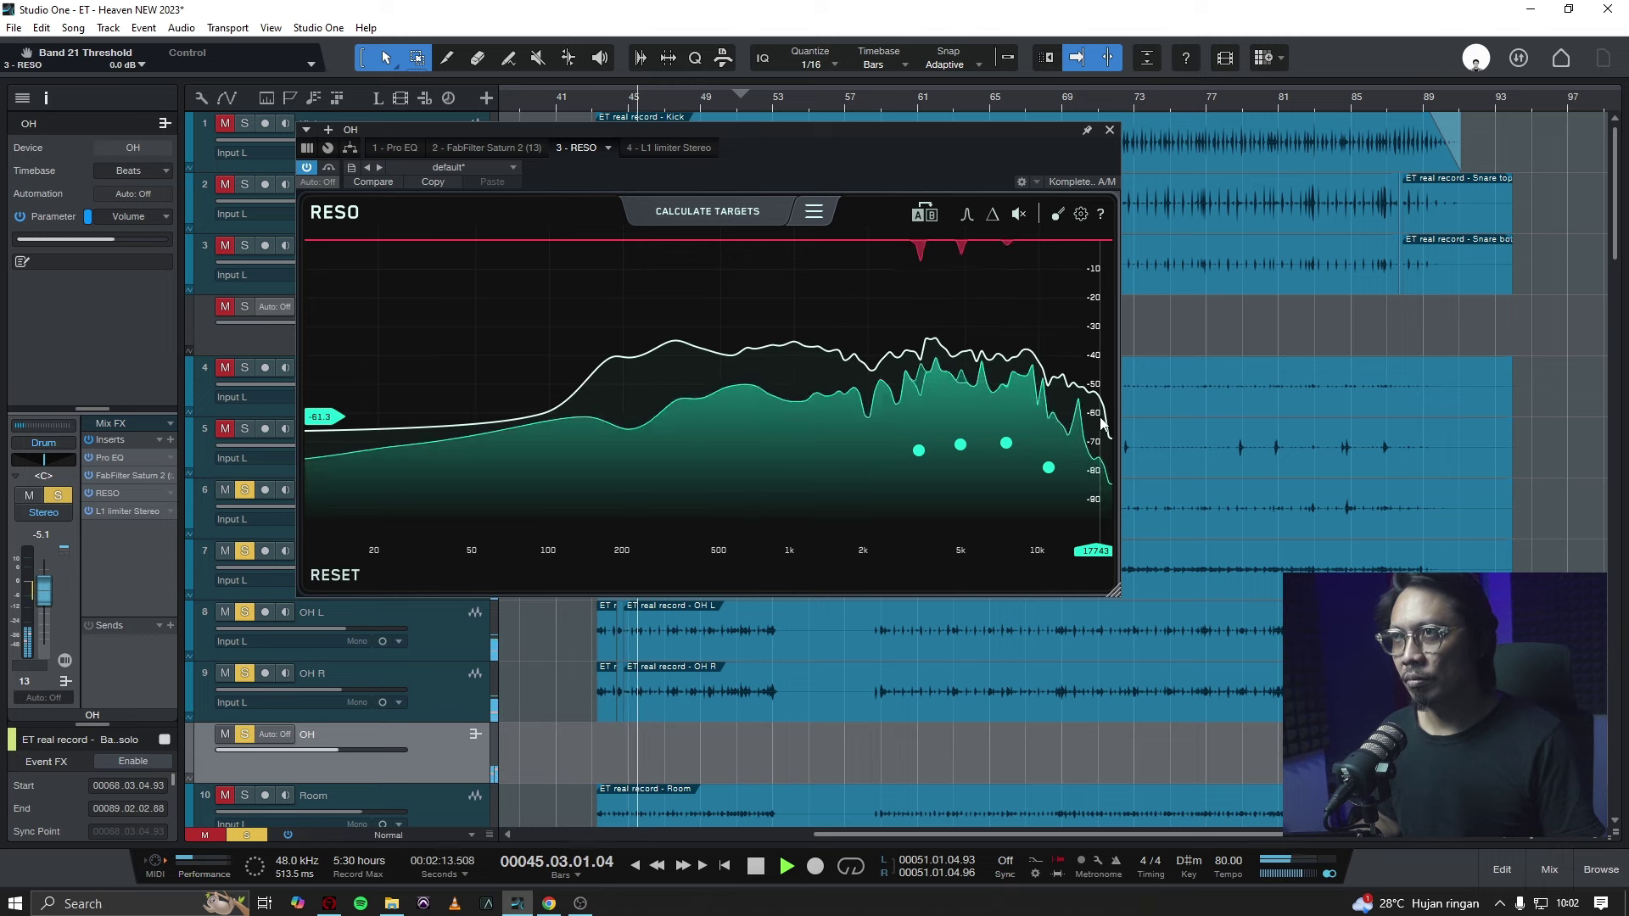
key(space)
mouse_move(959, 447)
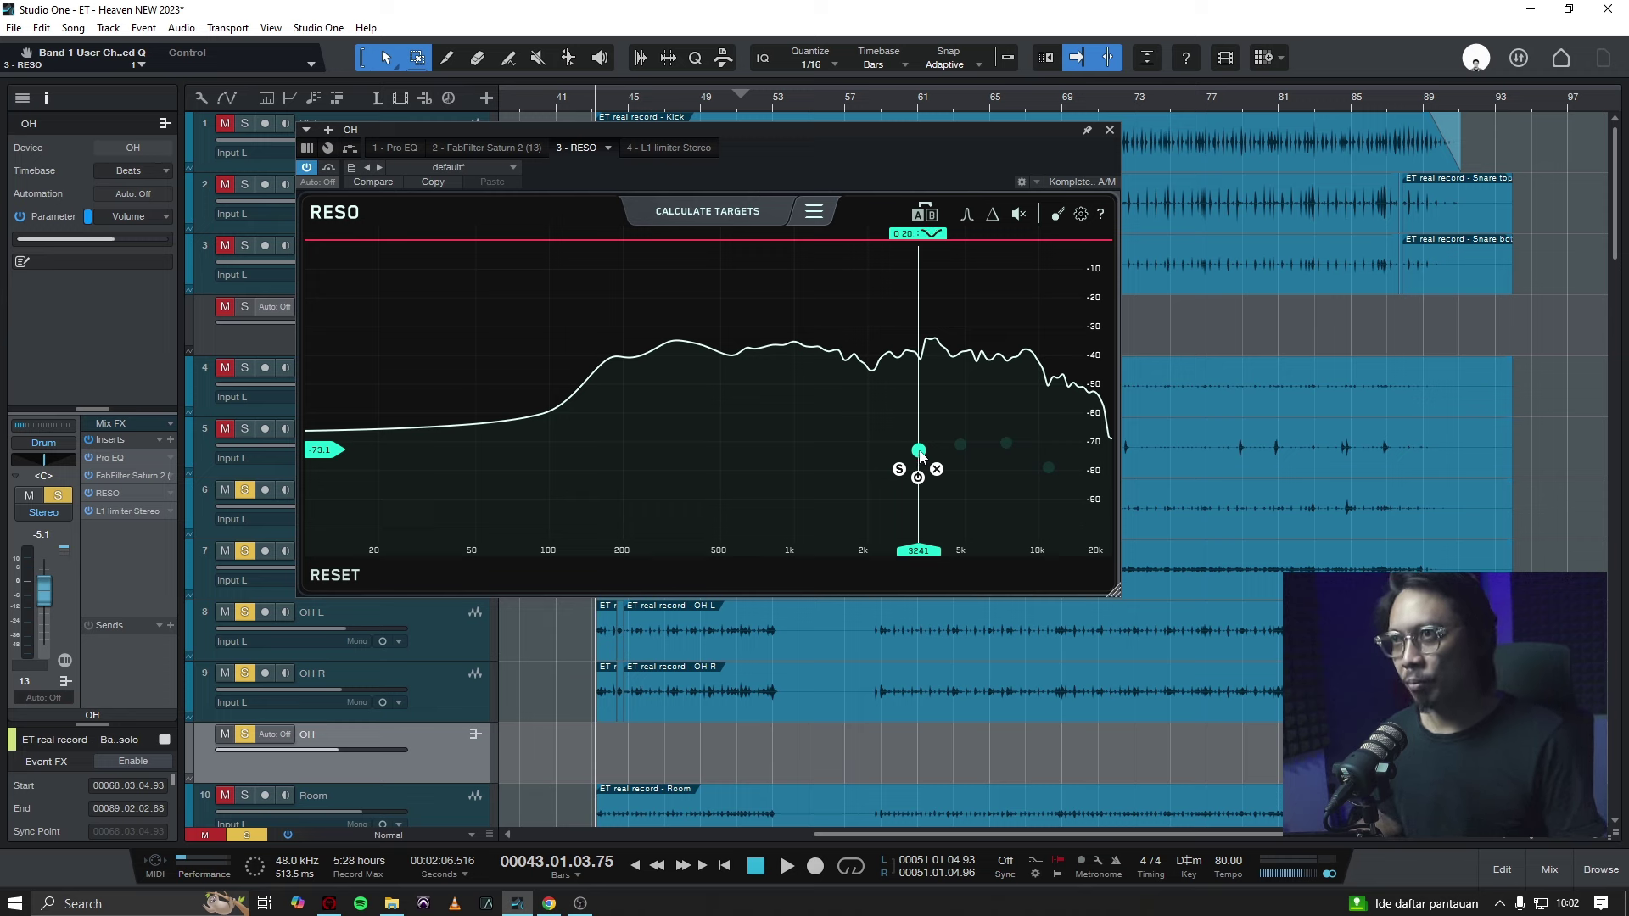
key(space)
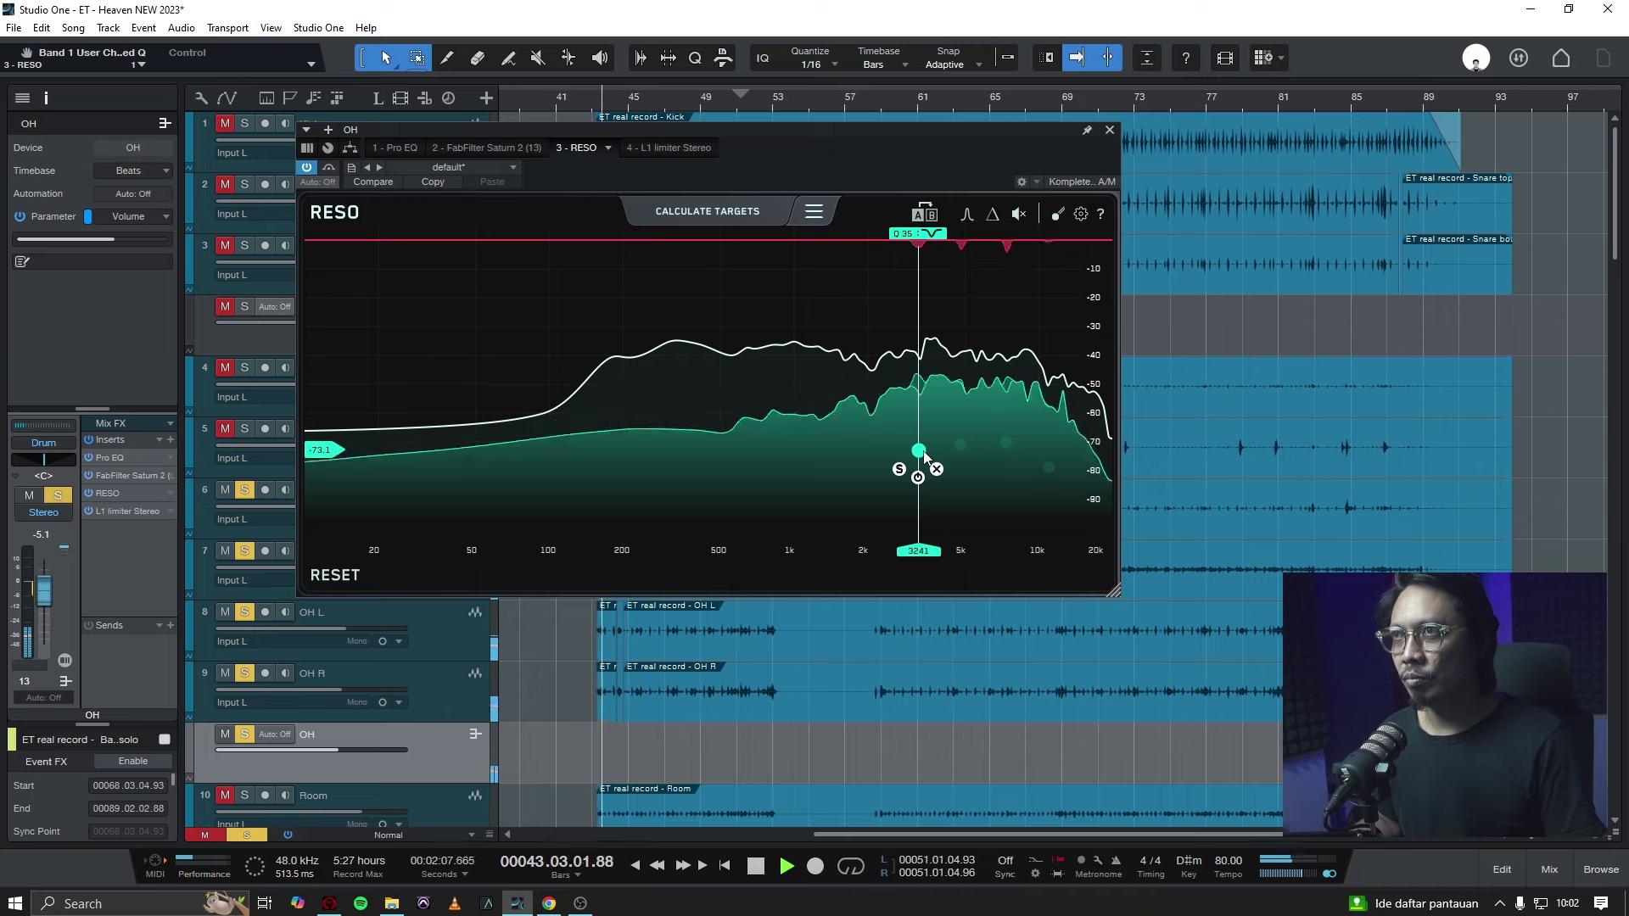
Fine-tune the Q of the three upper nodes during playback, moving the highest one to about 9.4 kHz at −78.4 dB with Q 37.
drag(924, 455, 965, 448)
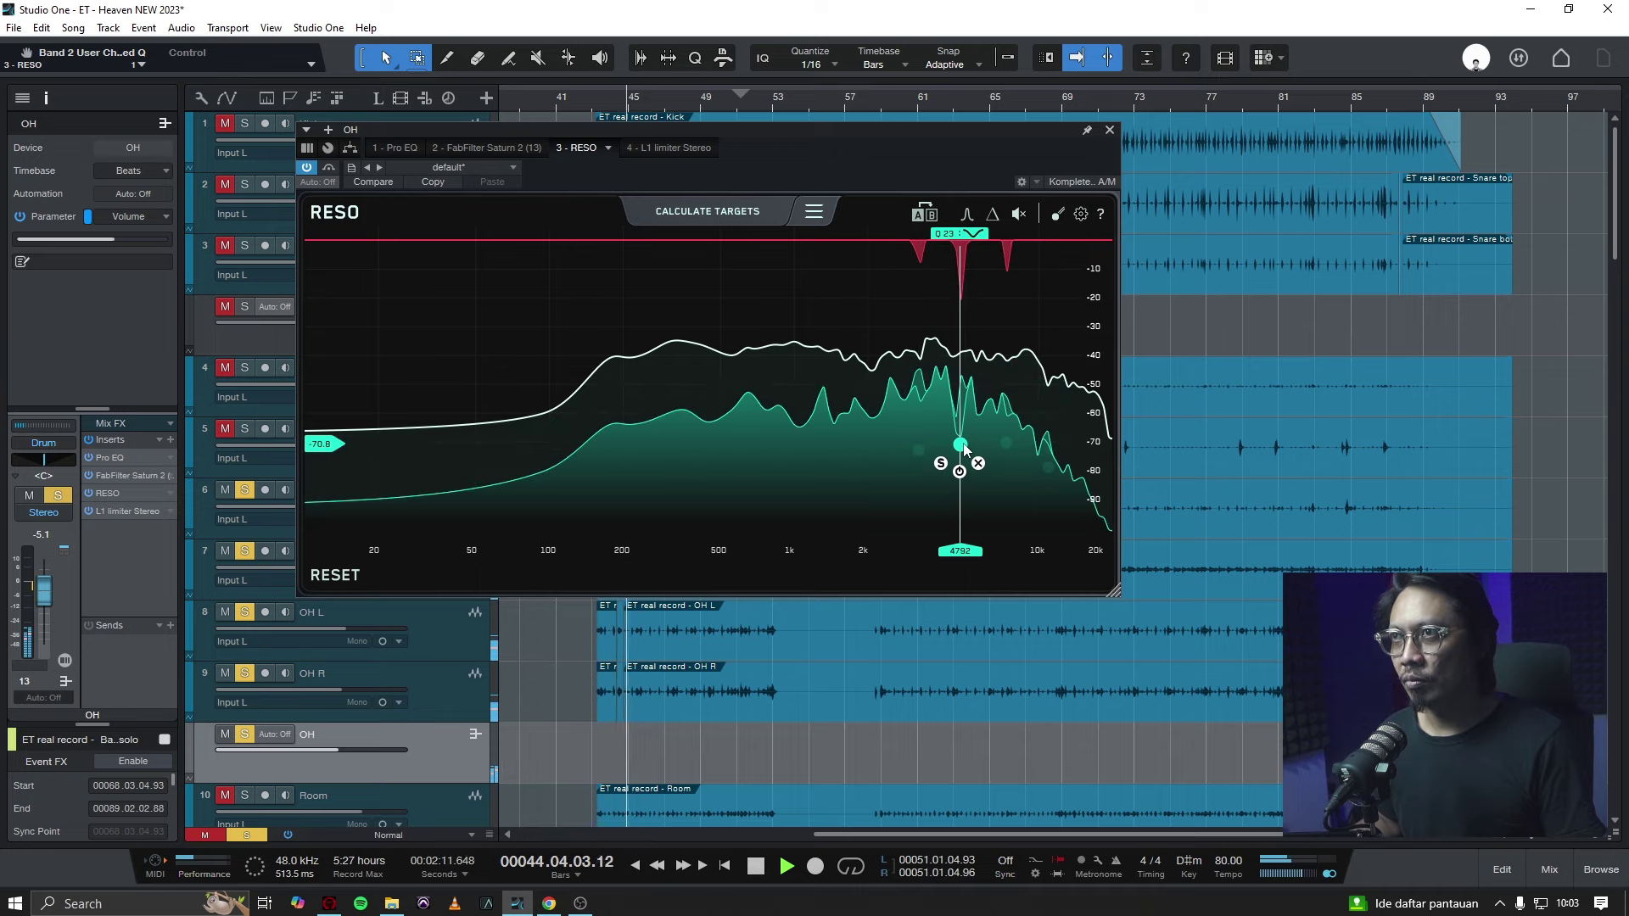
drag(965, 449, 1033, 471)
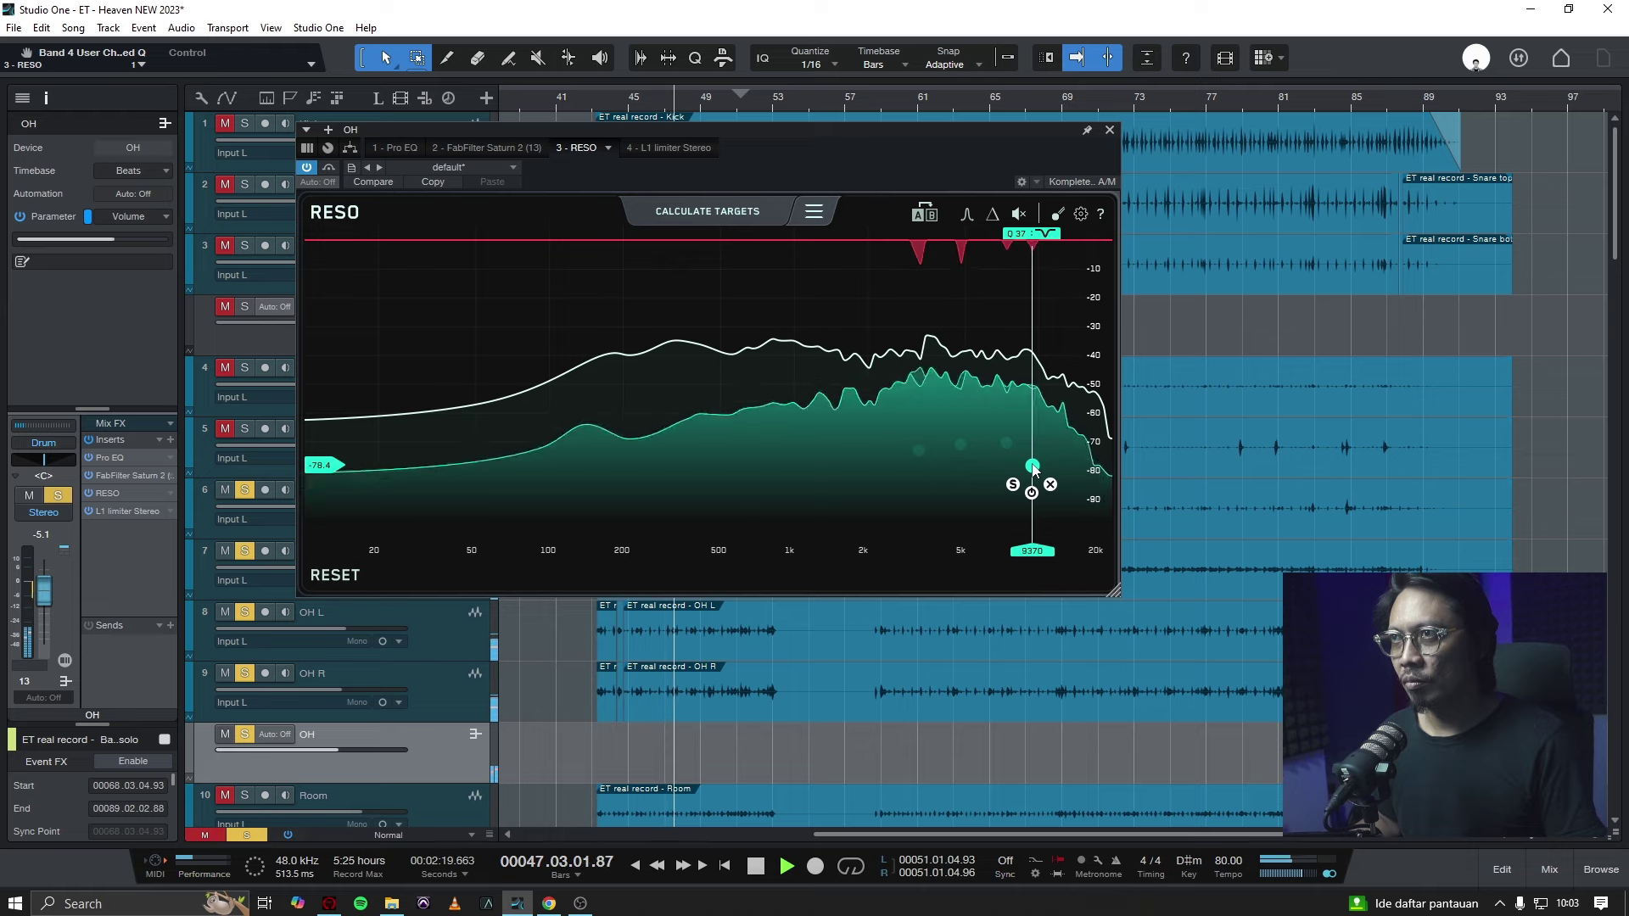
drag(1033, 469, 1007, 448)
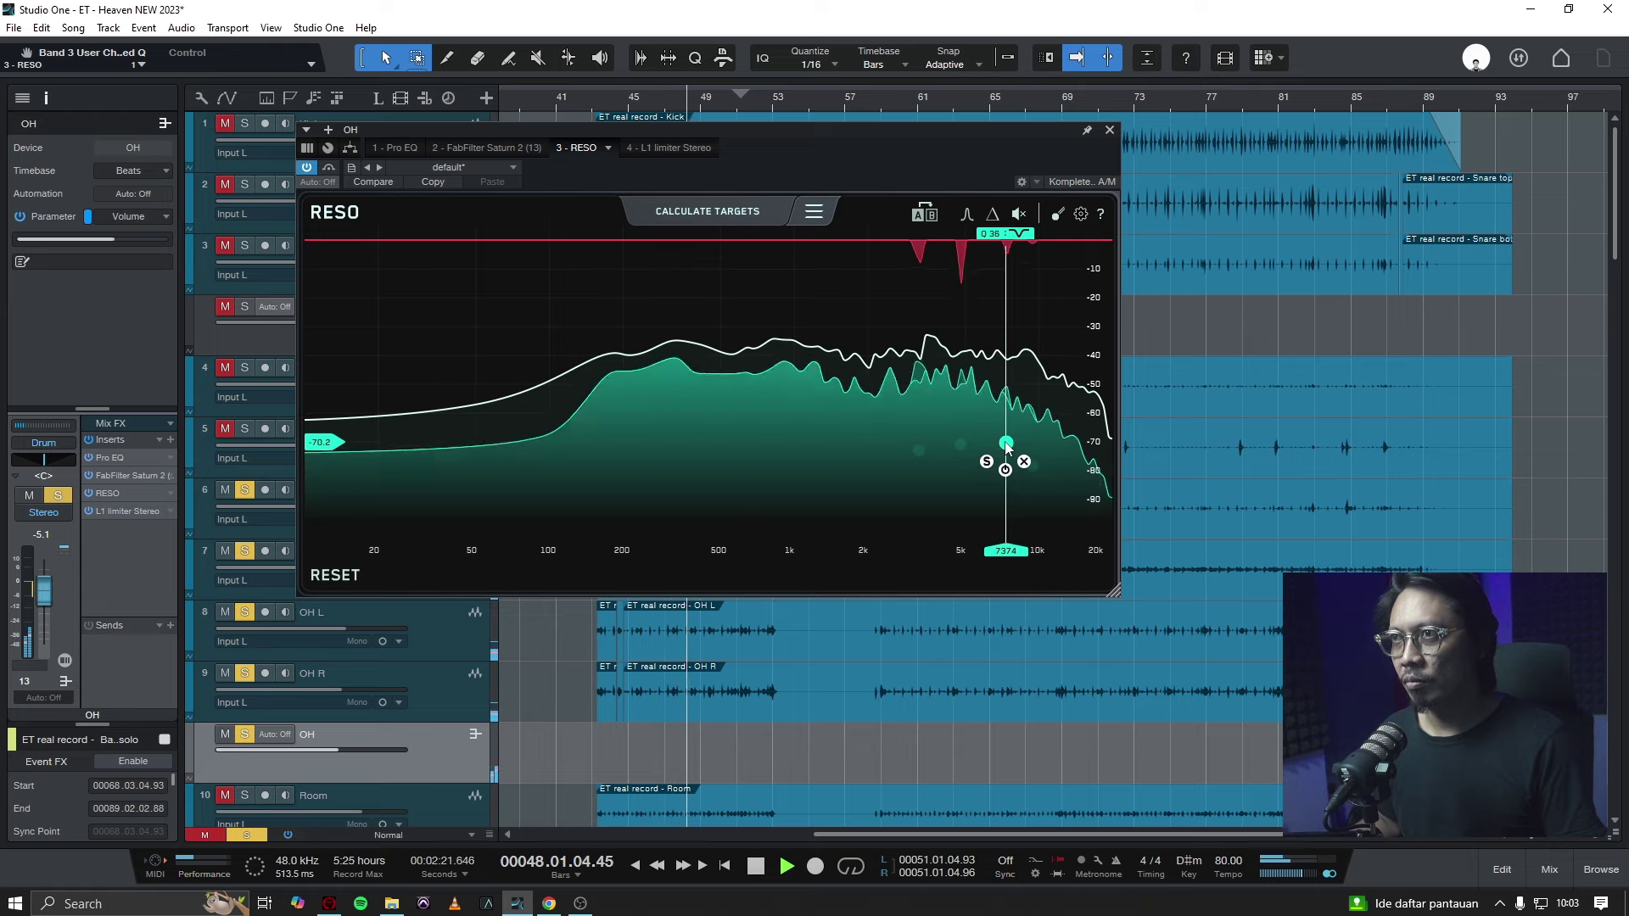
key(space)
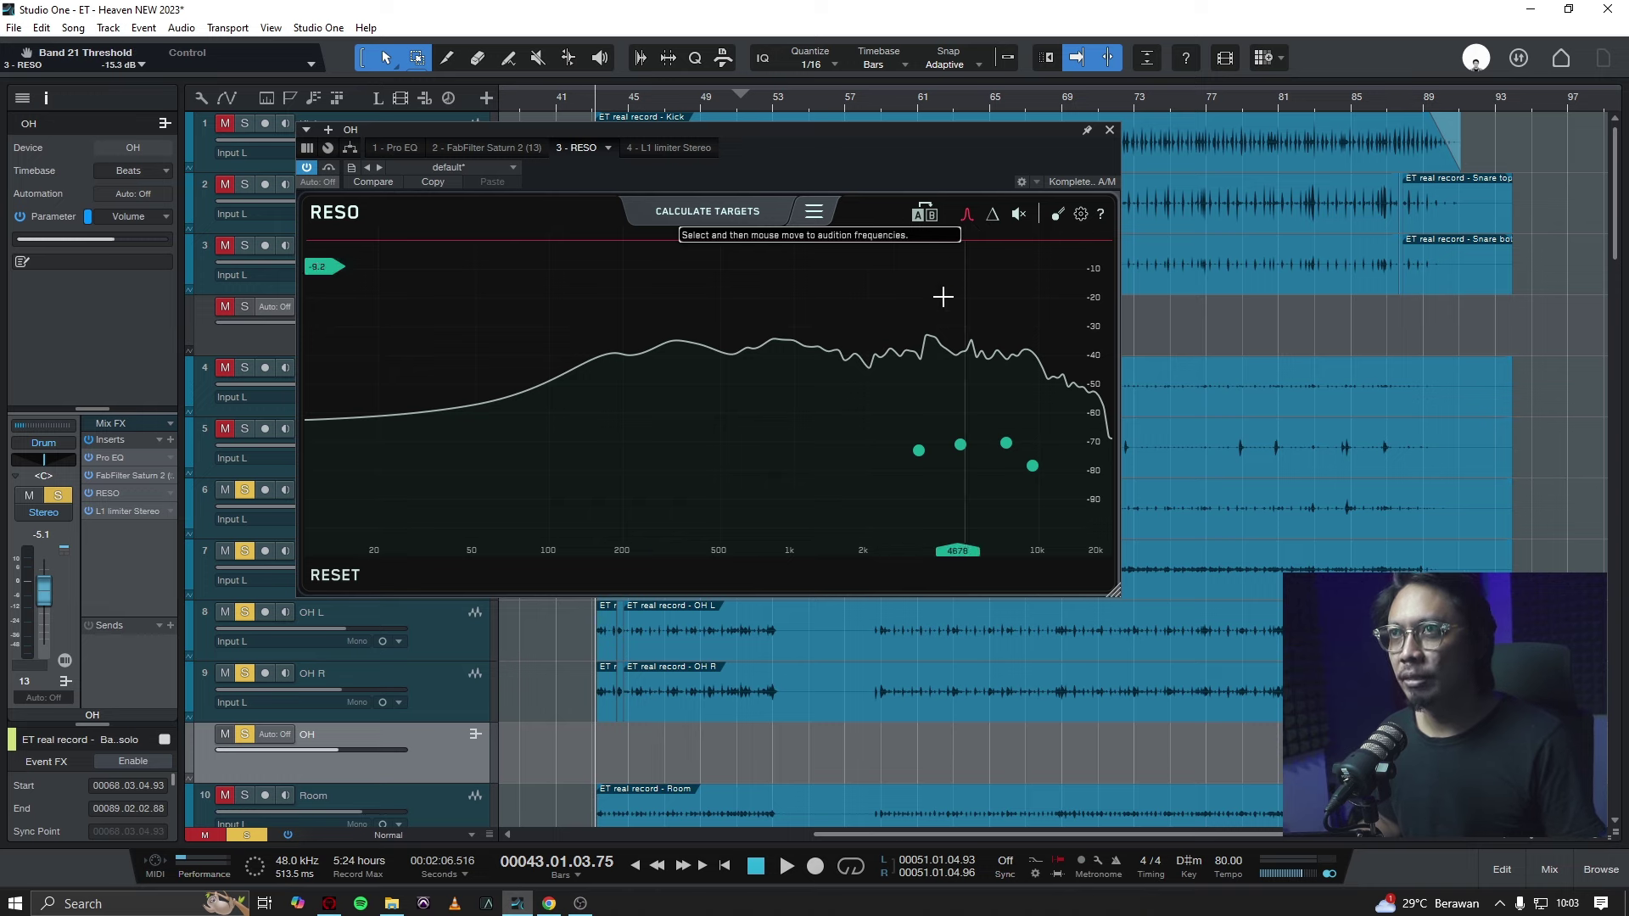
Sweep the low frequencies during playback and place a node at about 240 Hz and −58.7 dB with Q 6.
key(space)
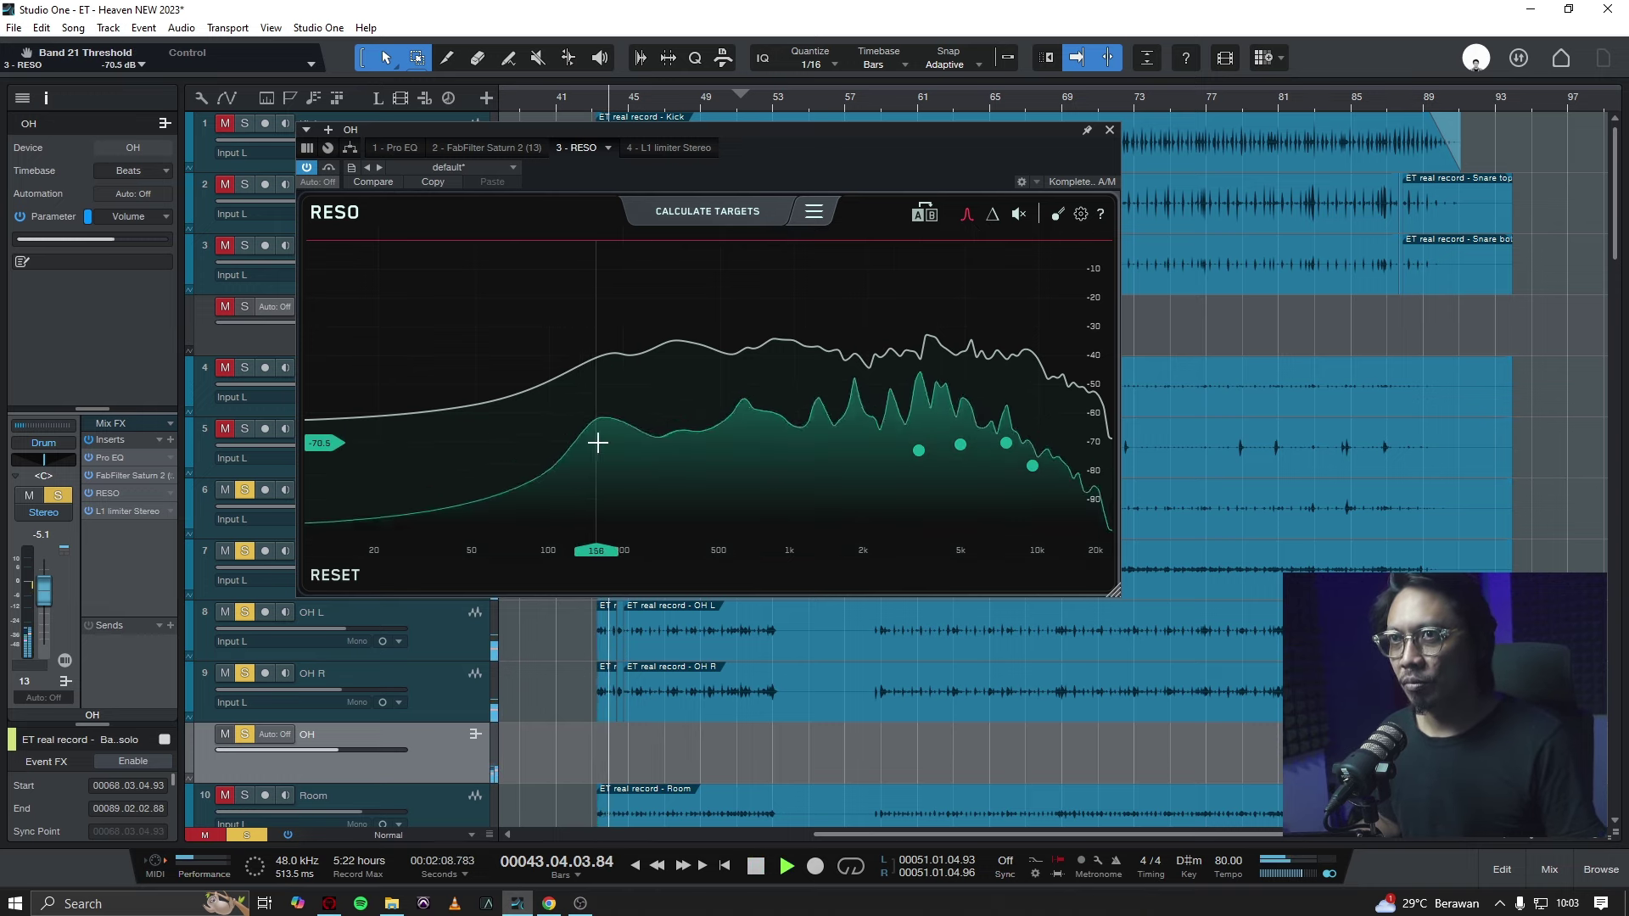
click(701, 442)
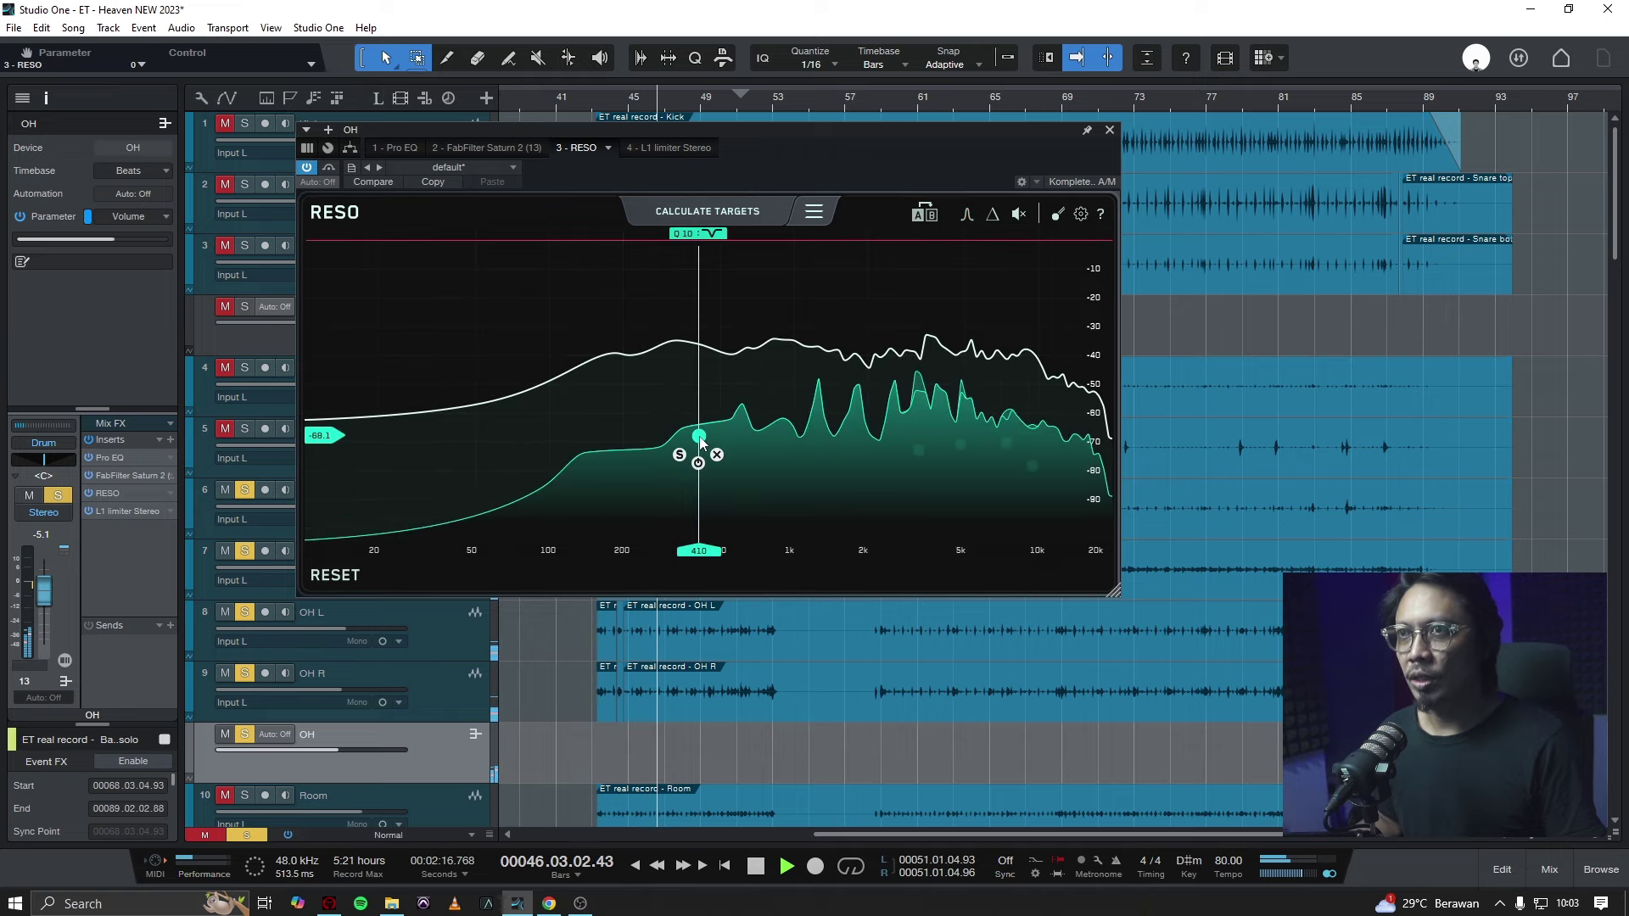
key(space)
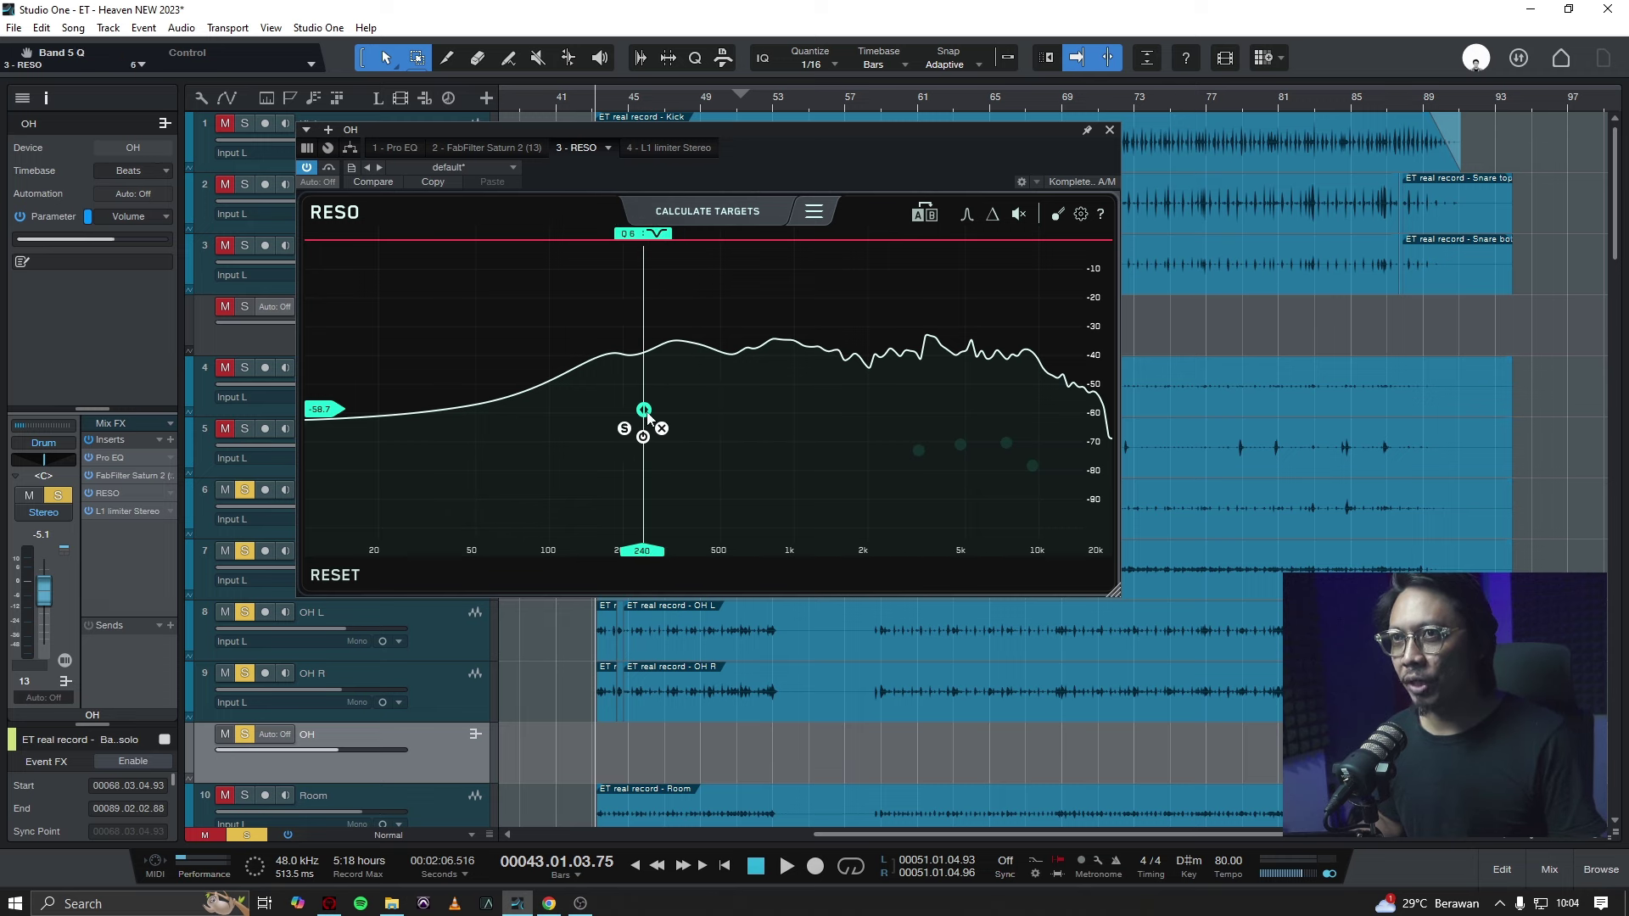
Move the 240 Hz node to about 347 Hz and −64.9 dB with Q 9, and compare it bypassed during playback.
drag(691, 421, 610, 411)
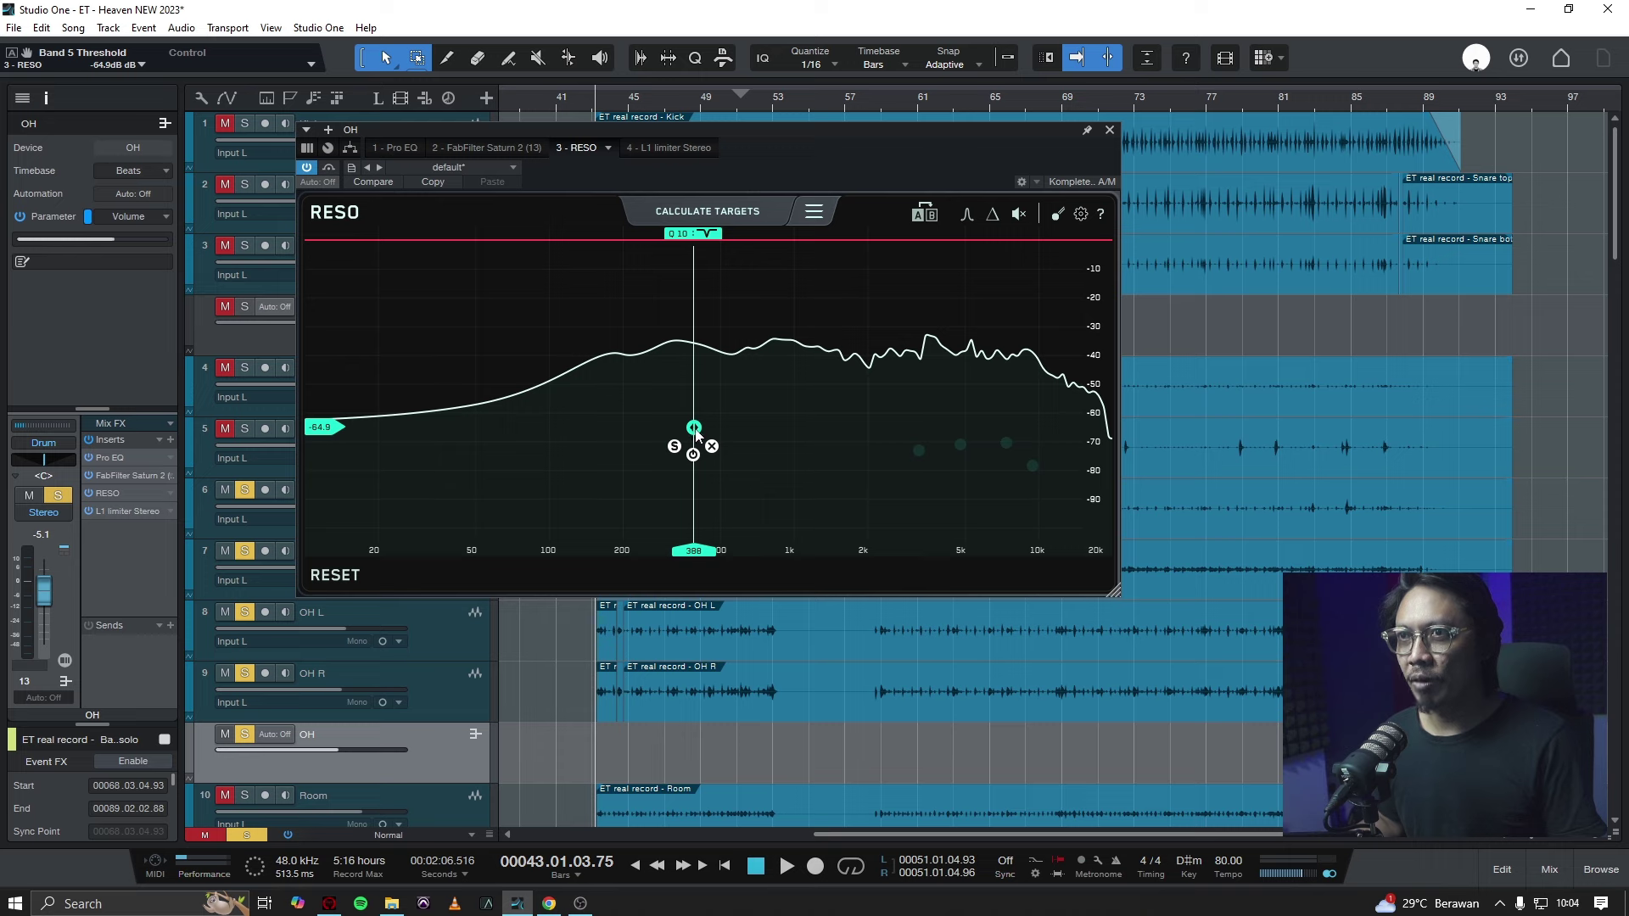
drag(695, 431, 620, 427)
drag(745, 428, 685, 432)
key(space)
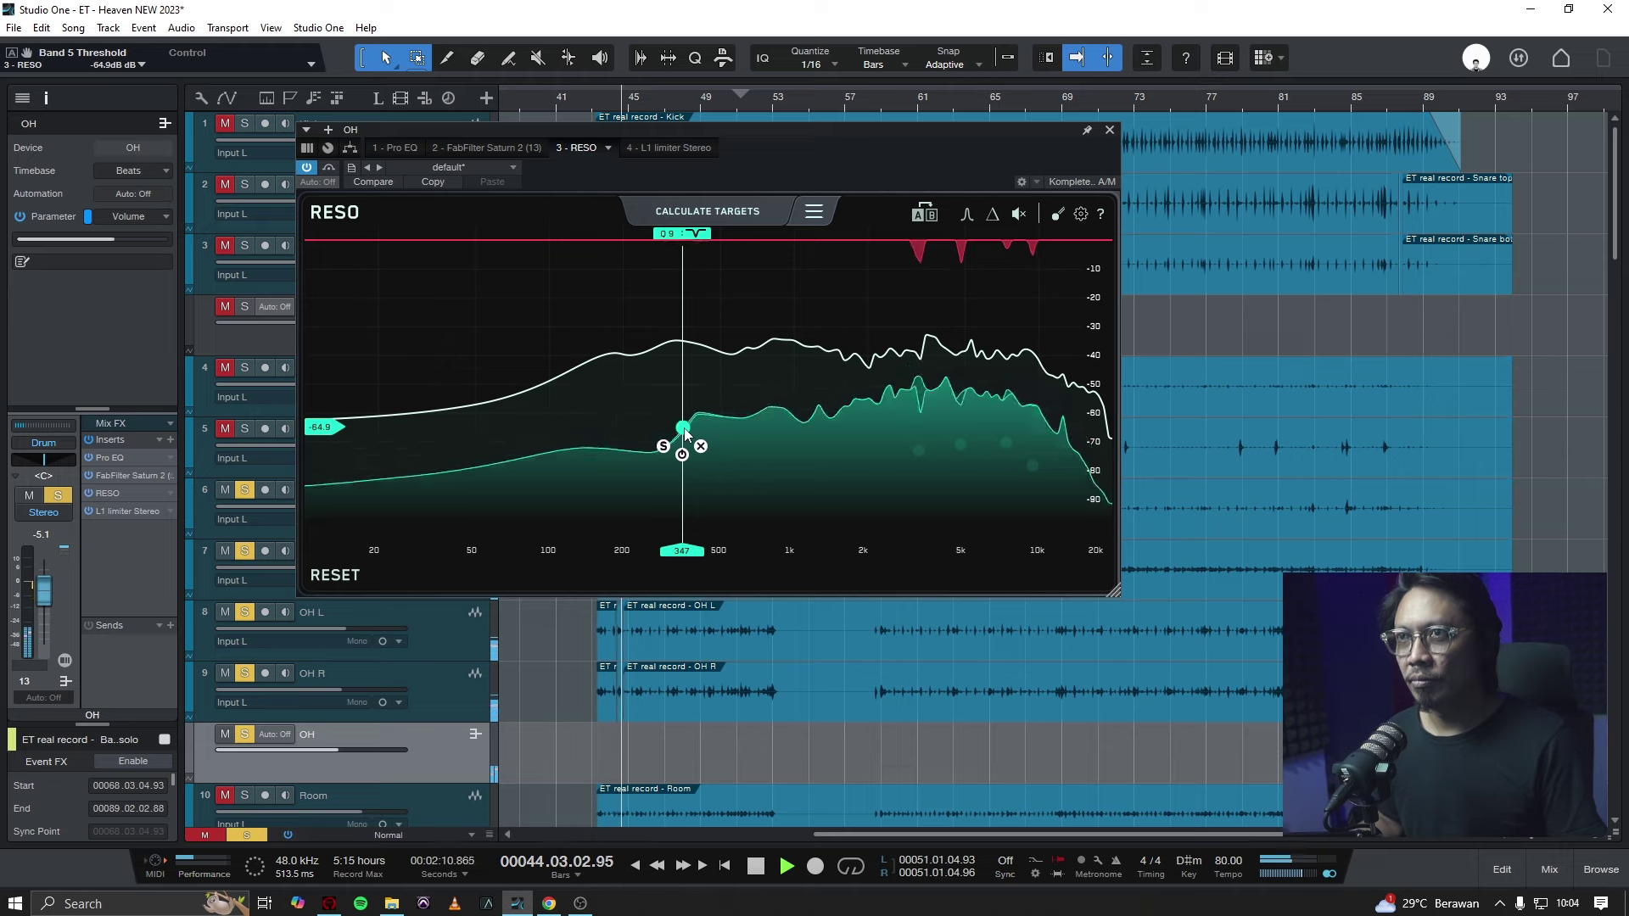
click(682, 456)
click(681, 456)
key(space)
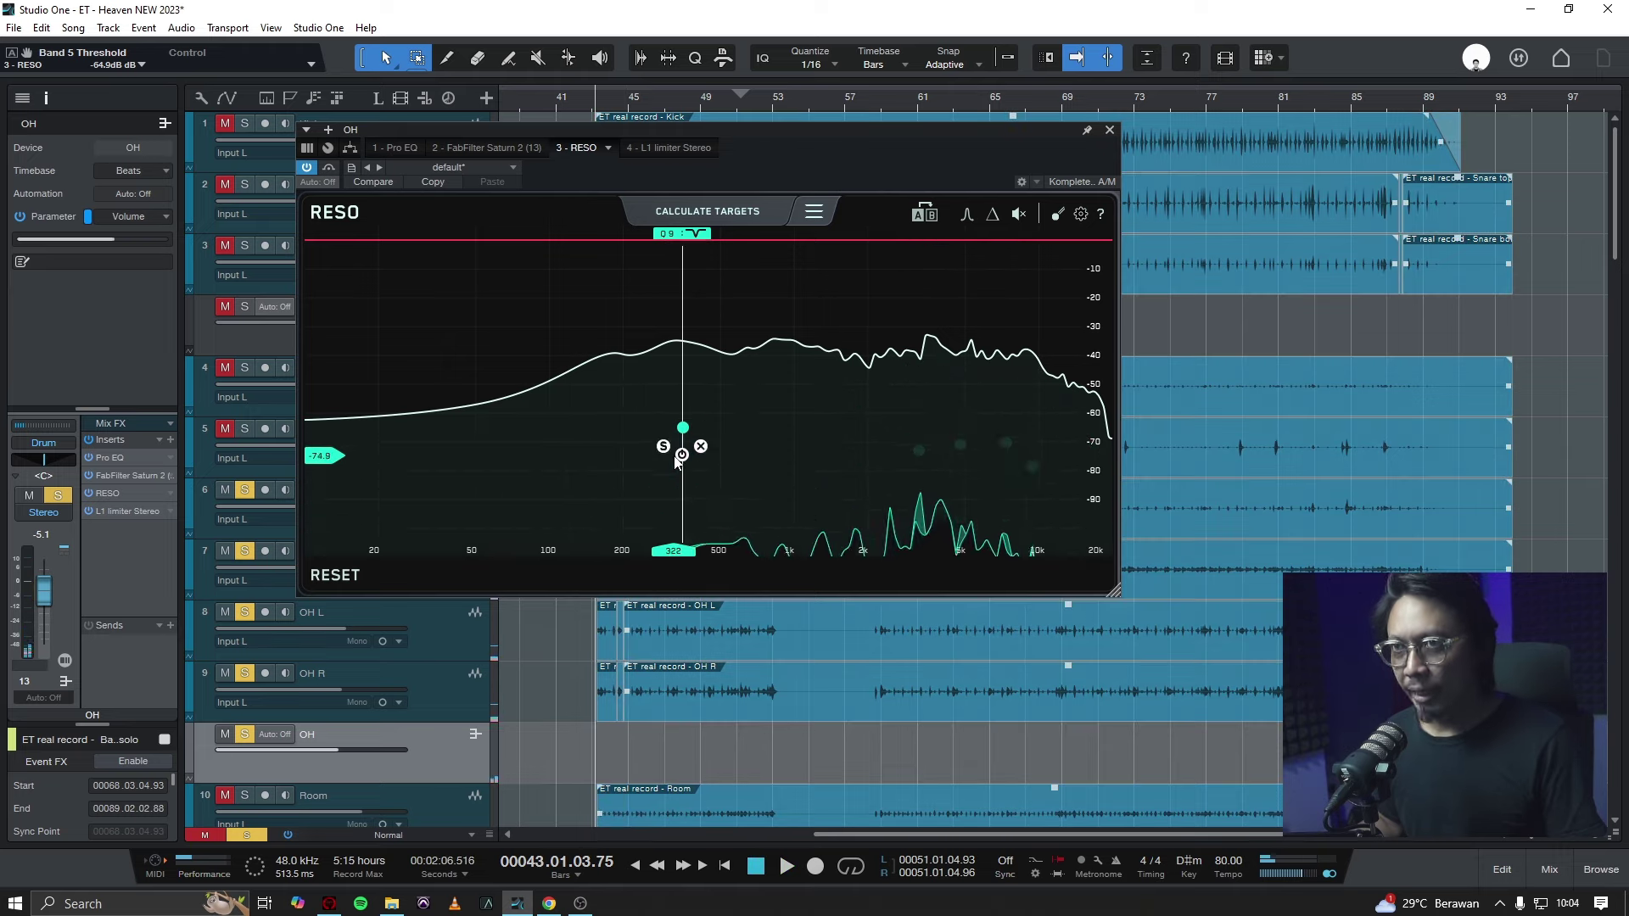
Solo the low node during playback, shift it slightly lower in frequency with Q 8, and compare it bypassed.
click(684, 429)
key(space)
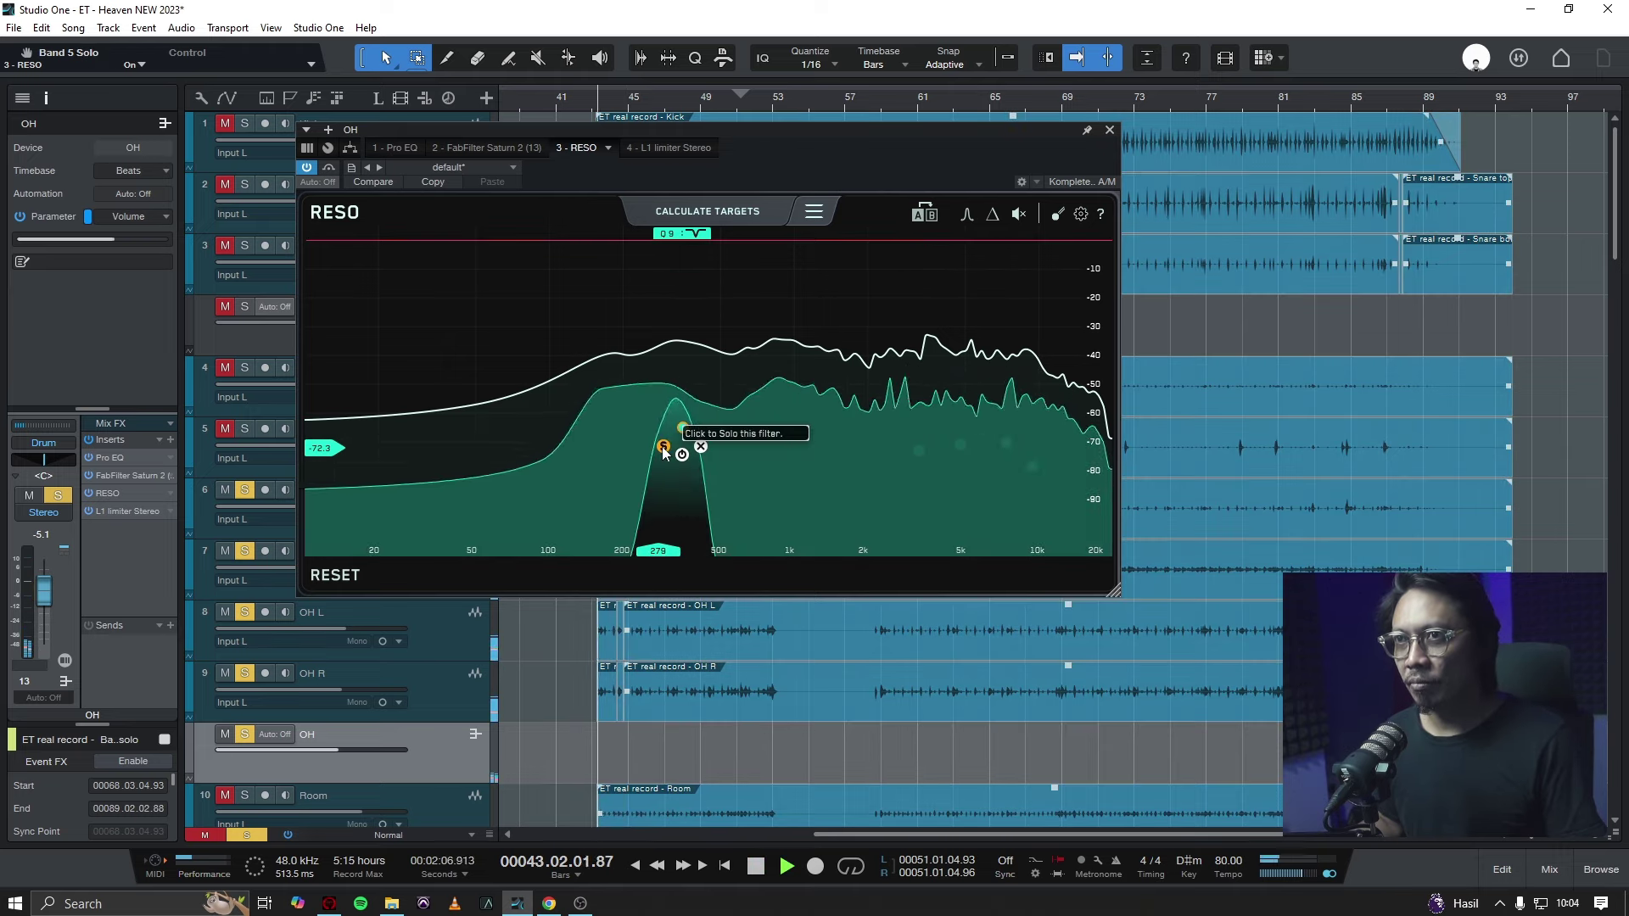
drag(691, 437, 675, 432)
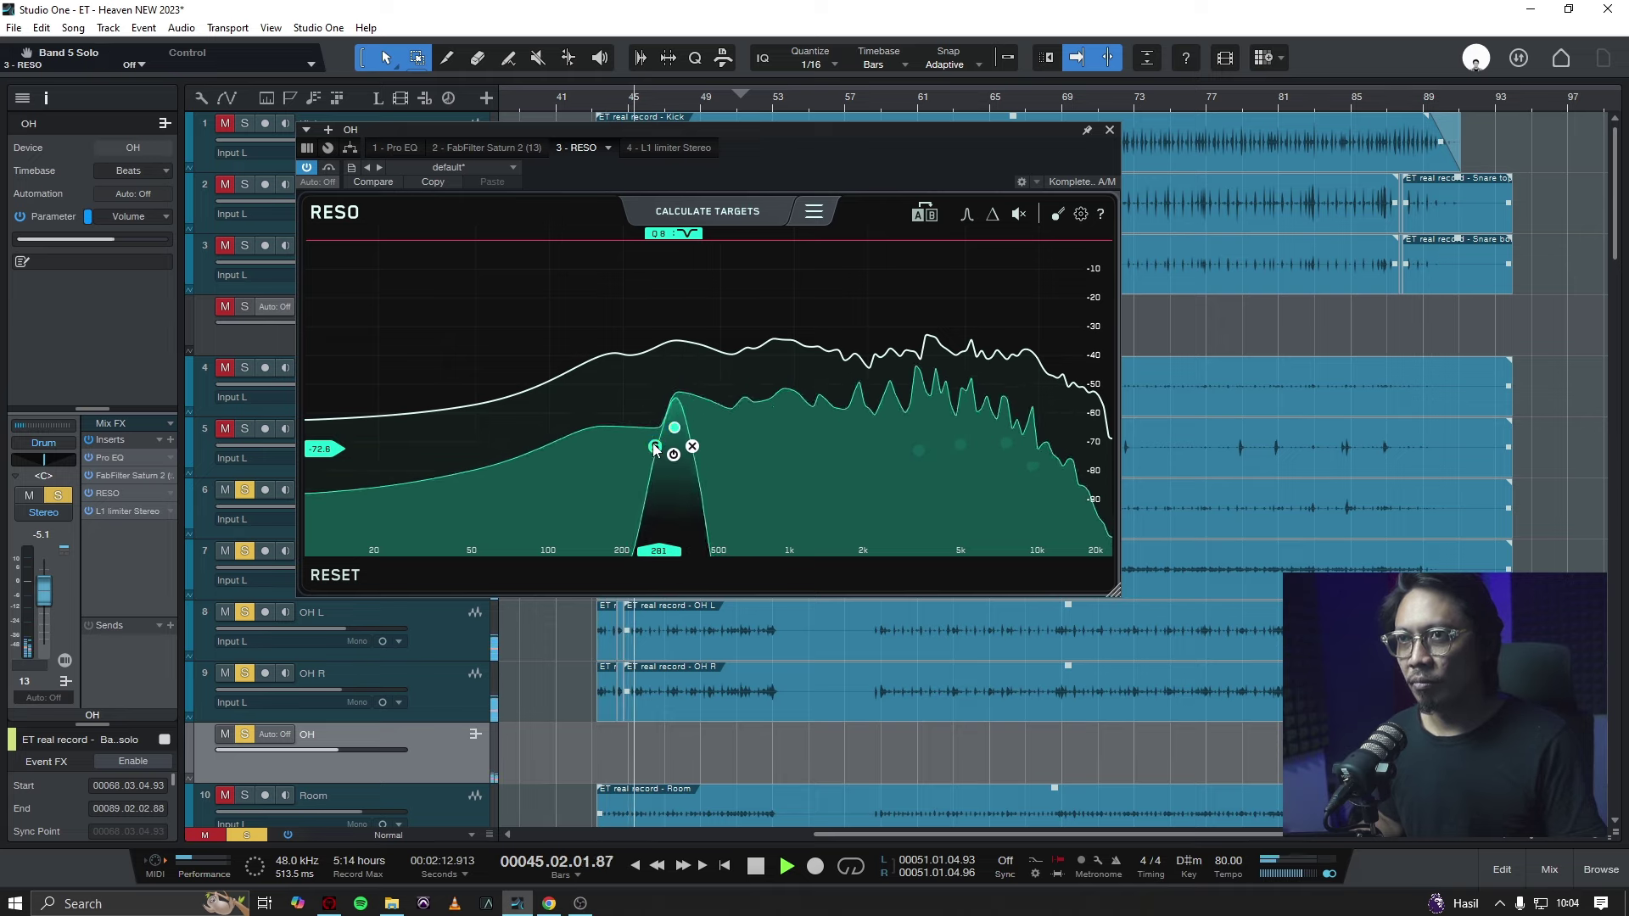
key(space)
key(space)
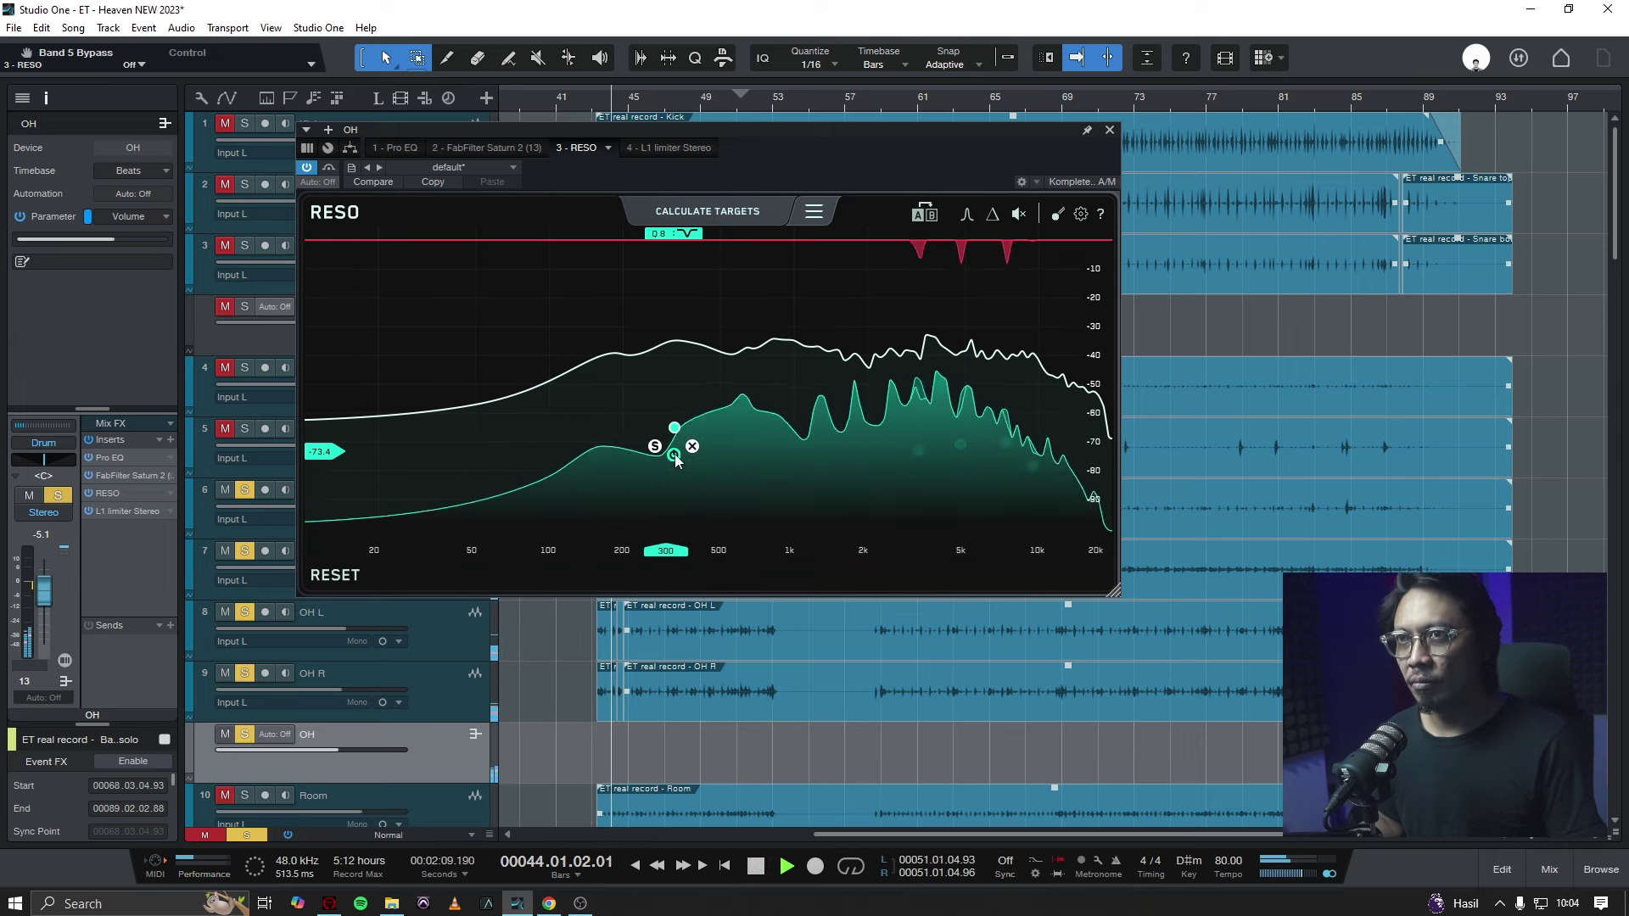
click(673, 455)
key(space)
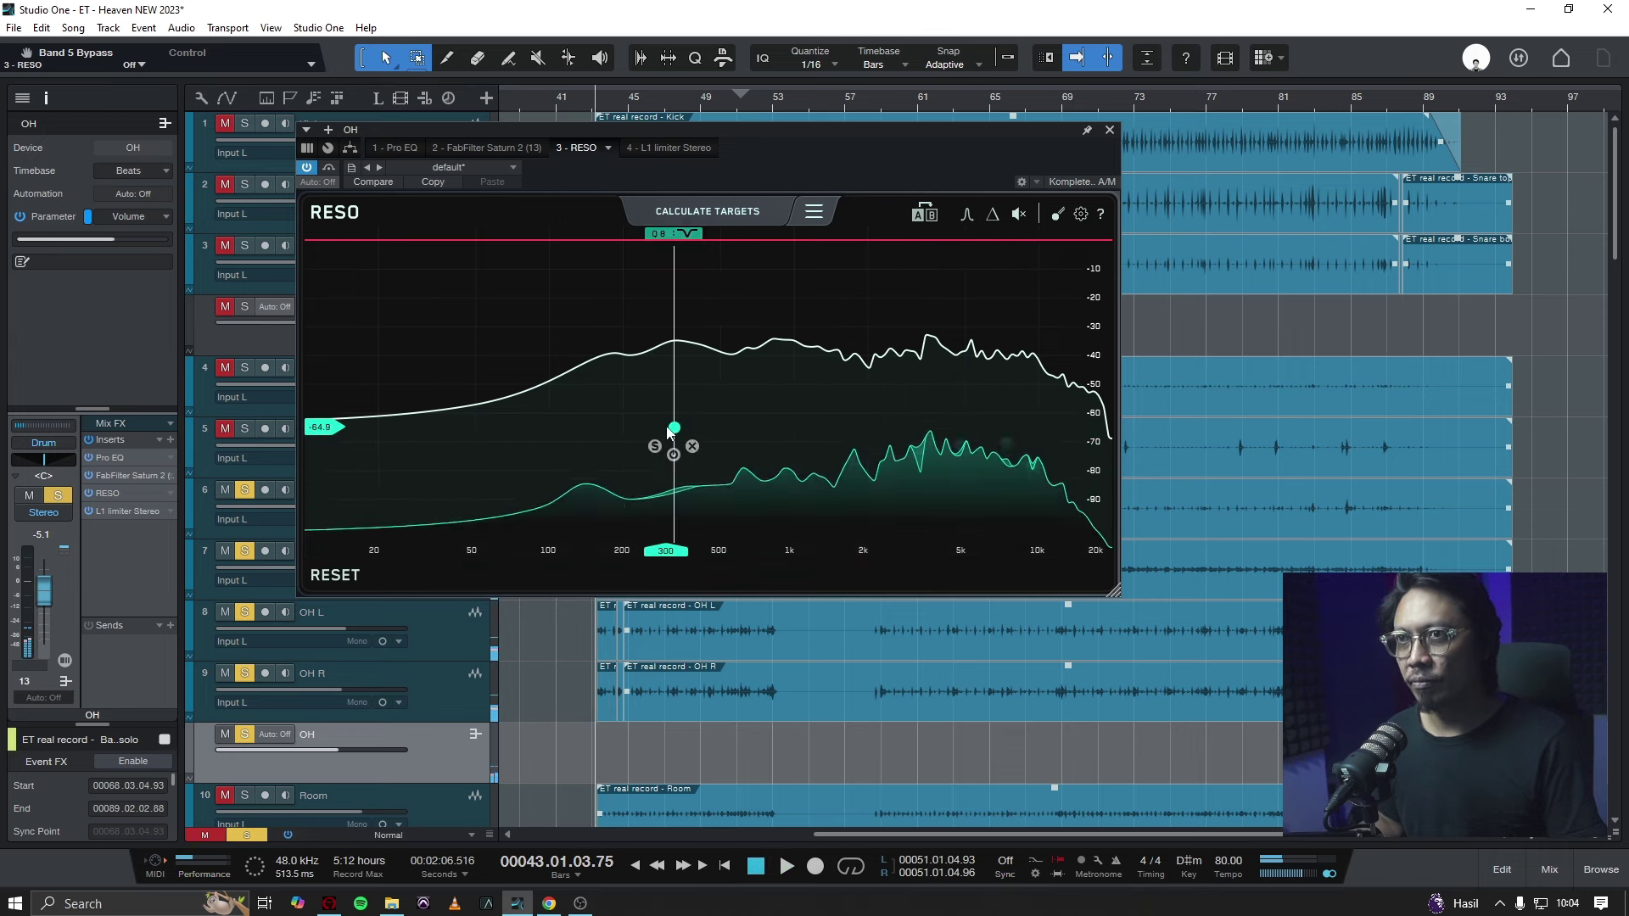
Replace the low node with a new one at about 310 Hz and −68.4 dB with Q 8, and save the song.
double_click(668, 442)
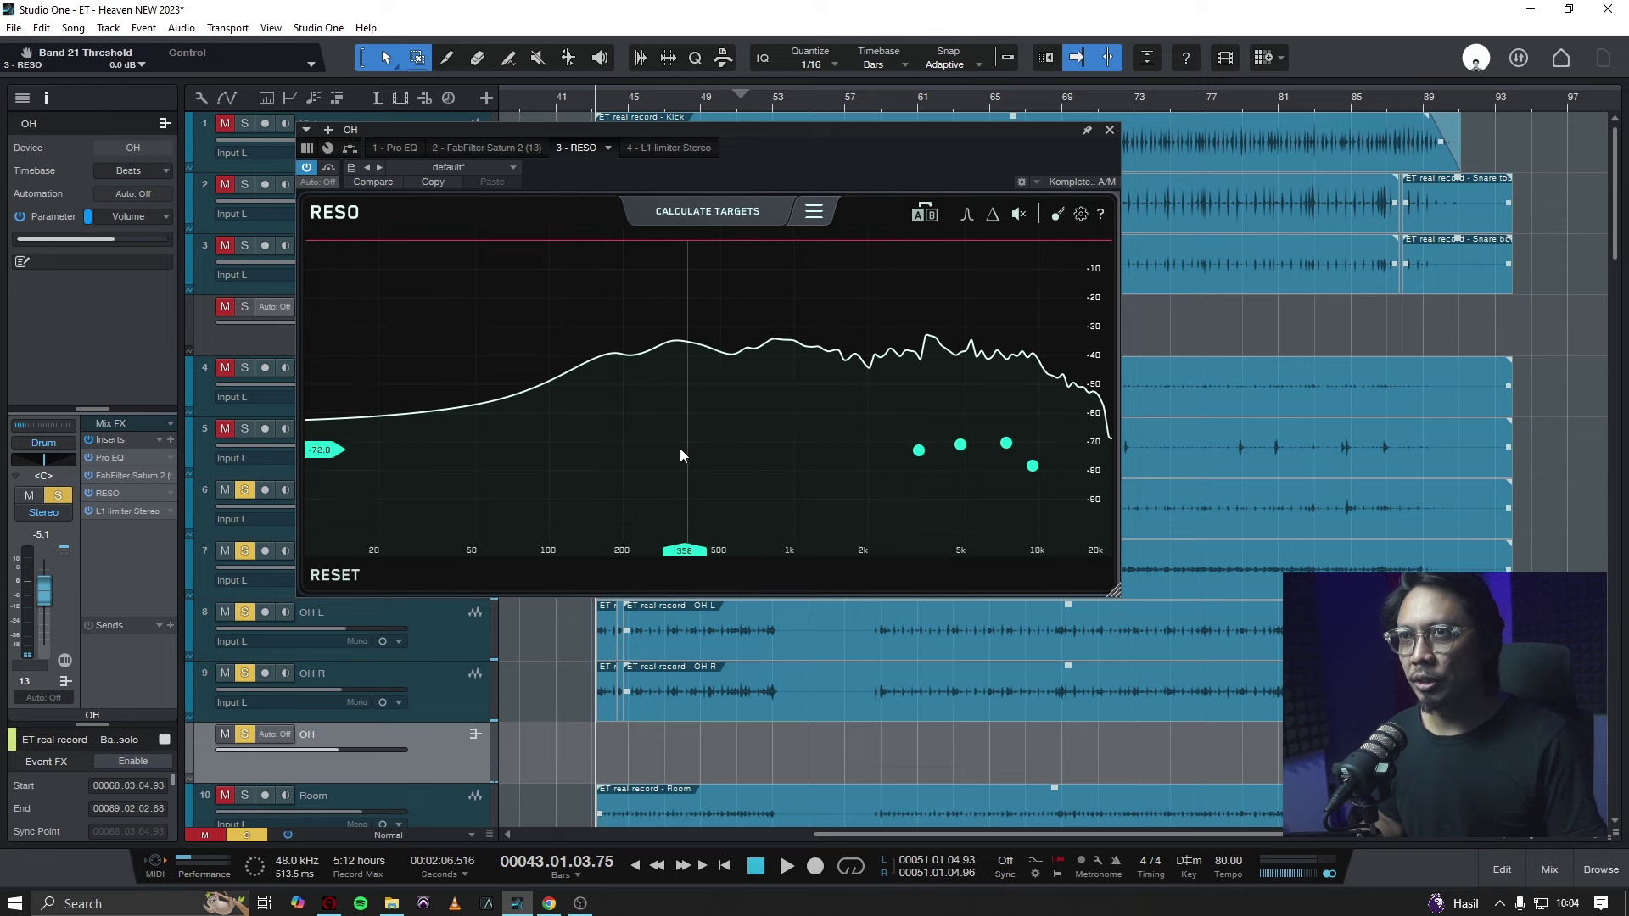
double_click(668, 436)
key(ctrl+s)
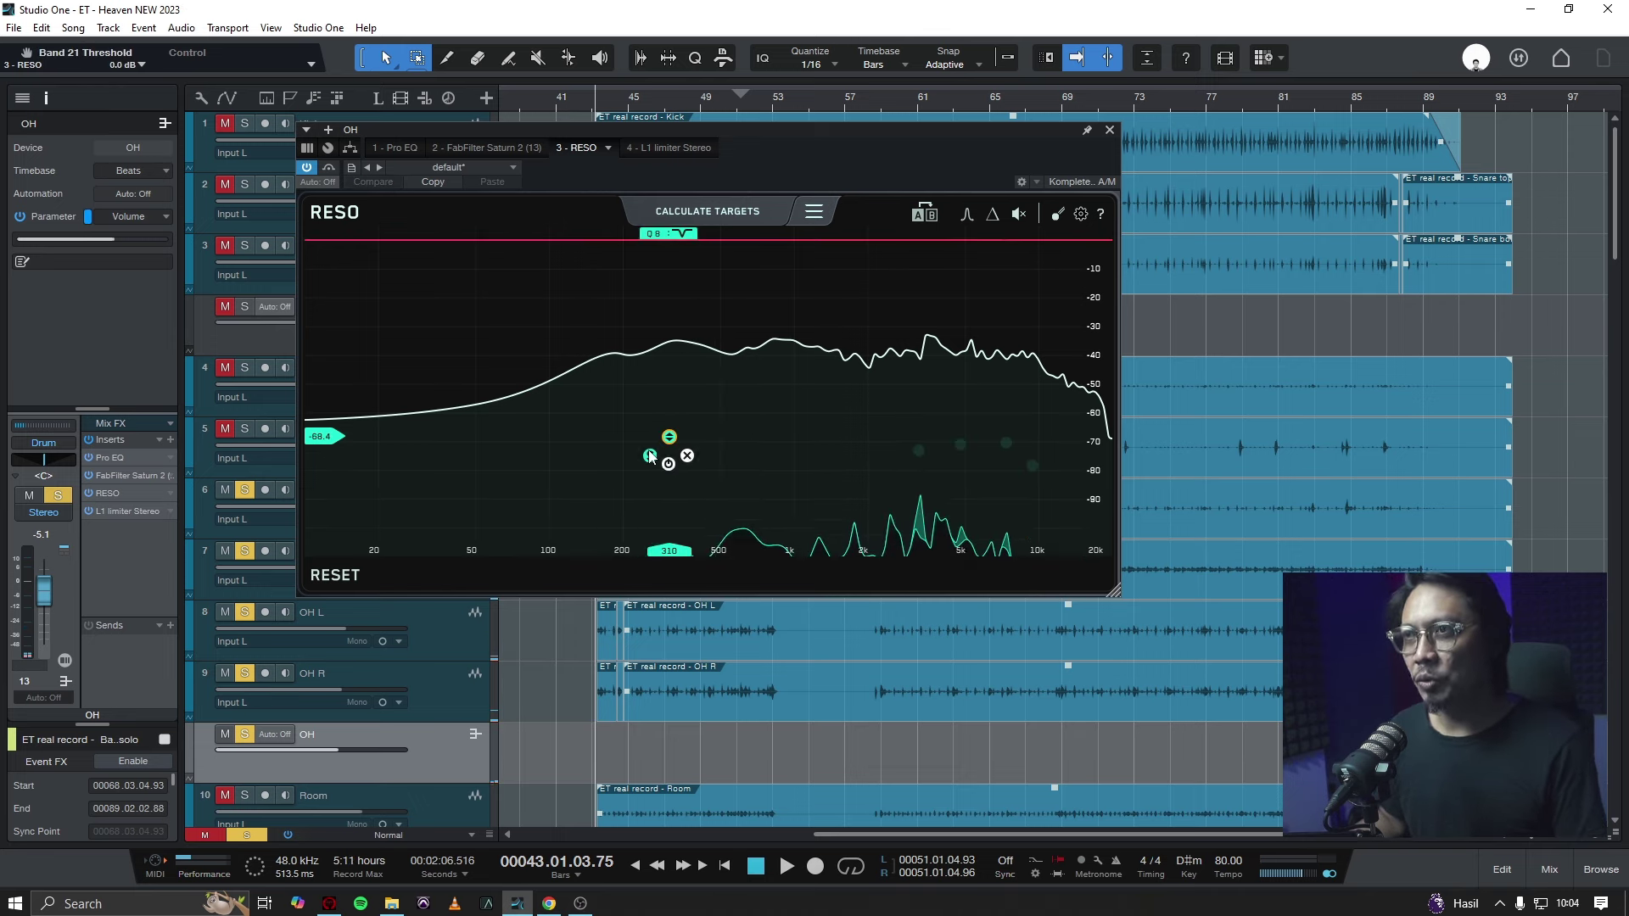
Play only the difference signal to hear what the five manually placed nodes remove from the OH track.
key(space)
click(994, 217)
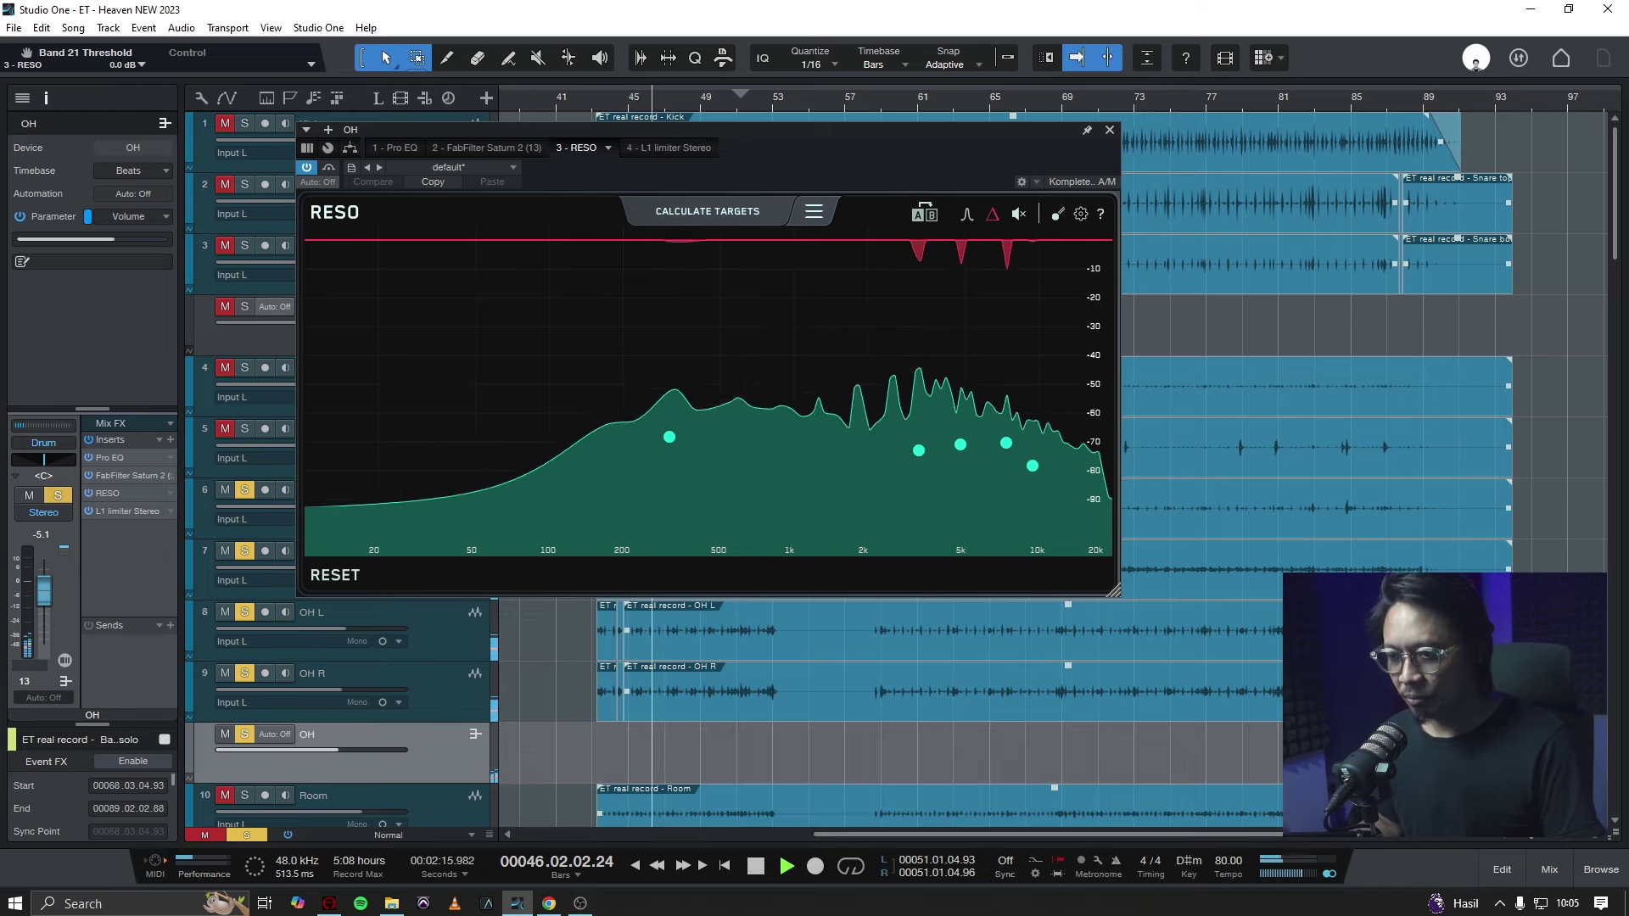
key(space)
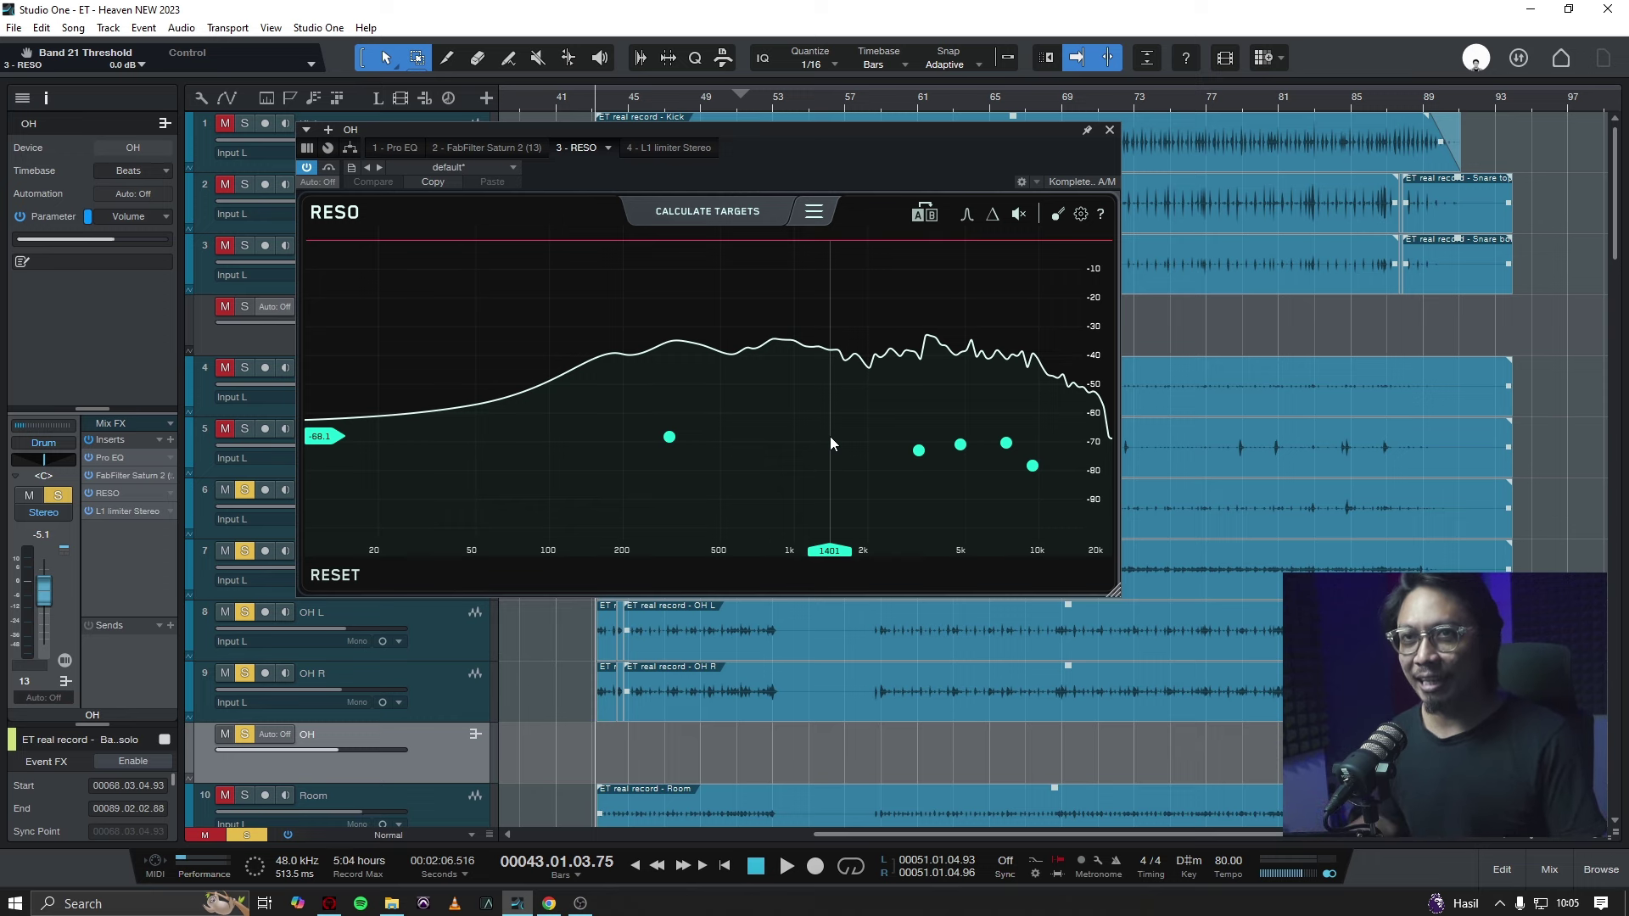
Switch RESO to the B setting, calculate its resonance targets during playback, and engage all of them.
click(934, 220)
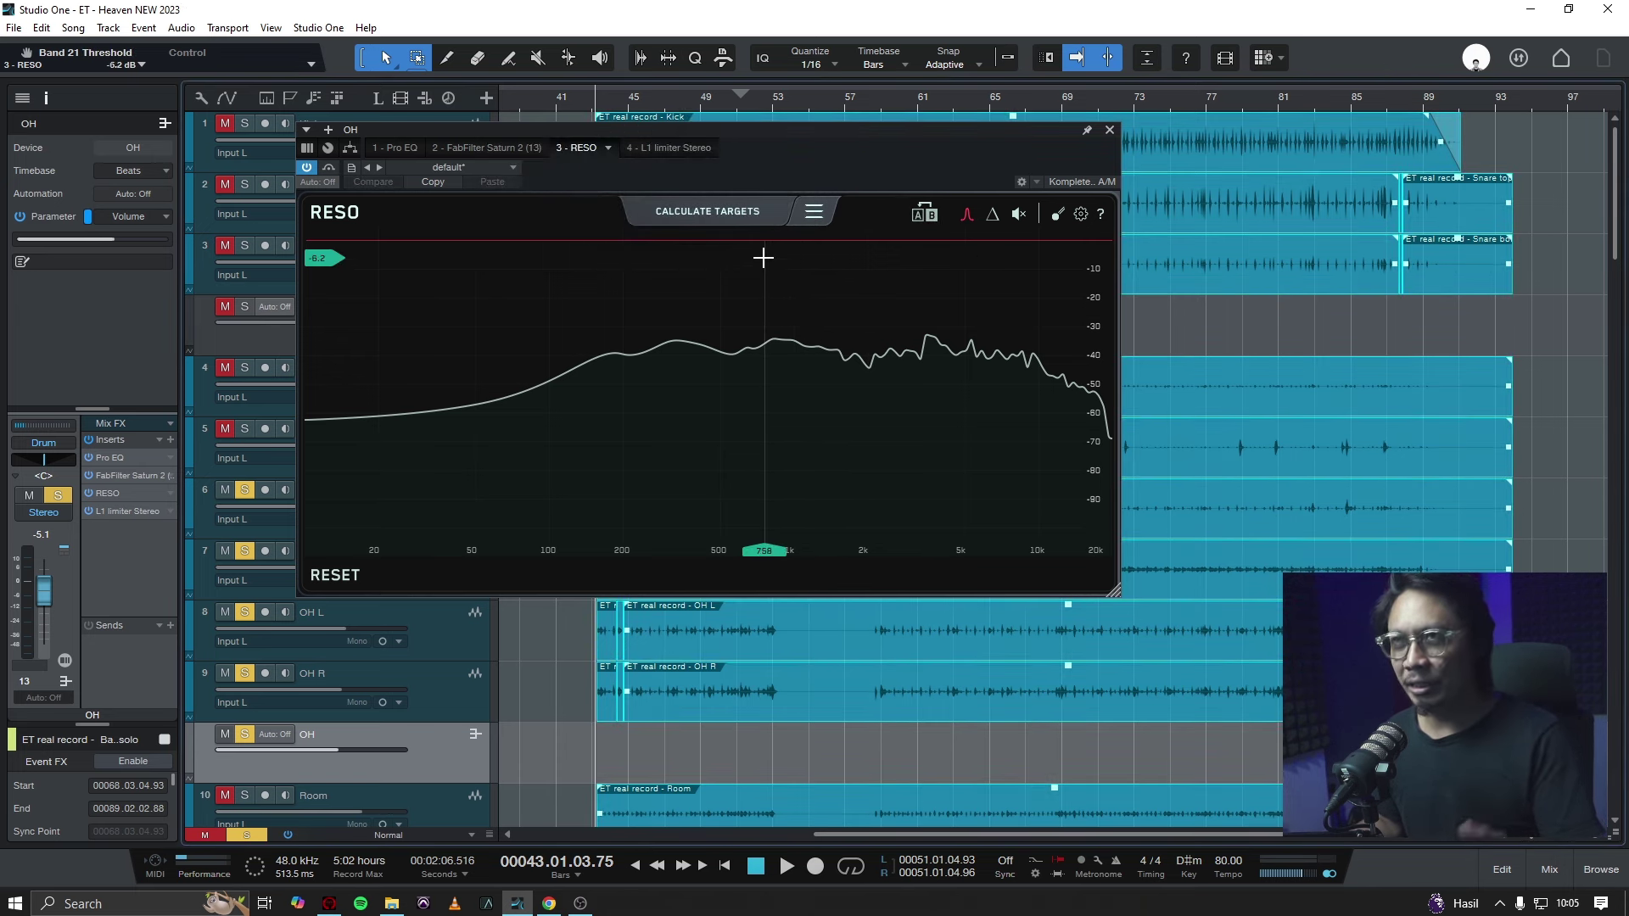
key(space)
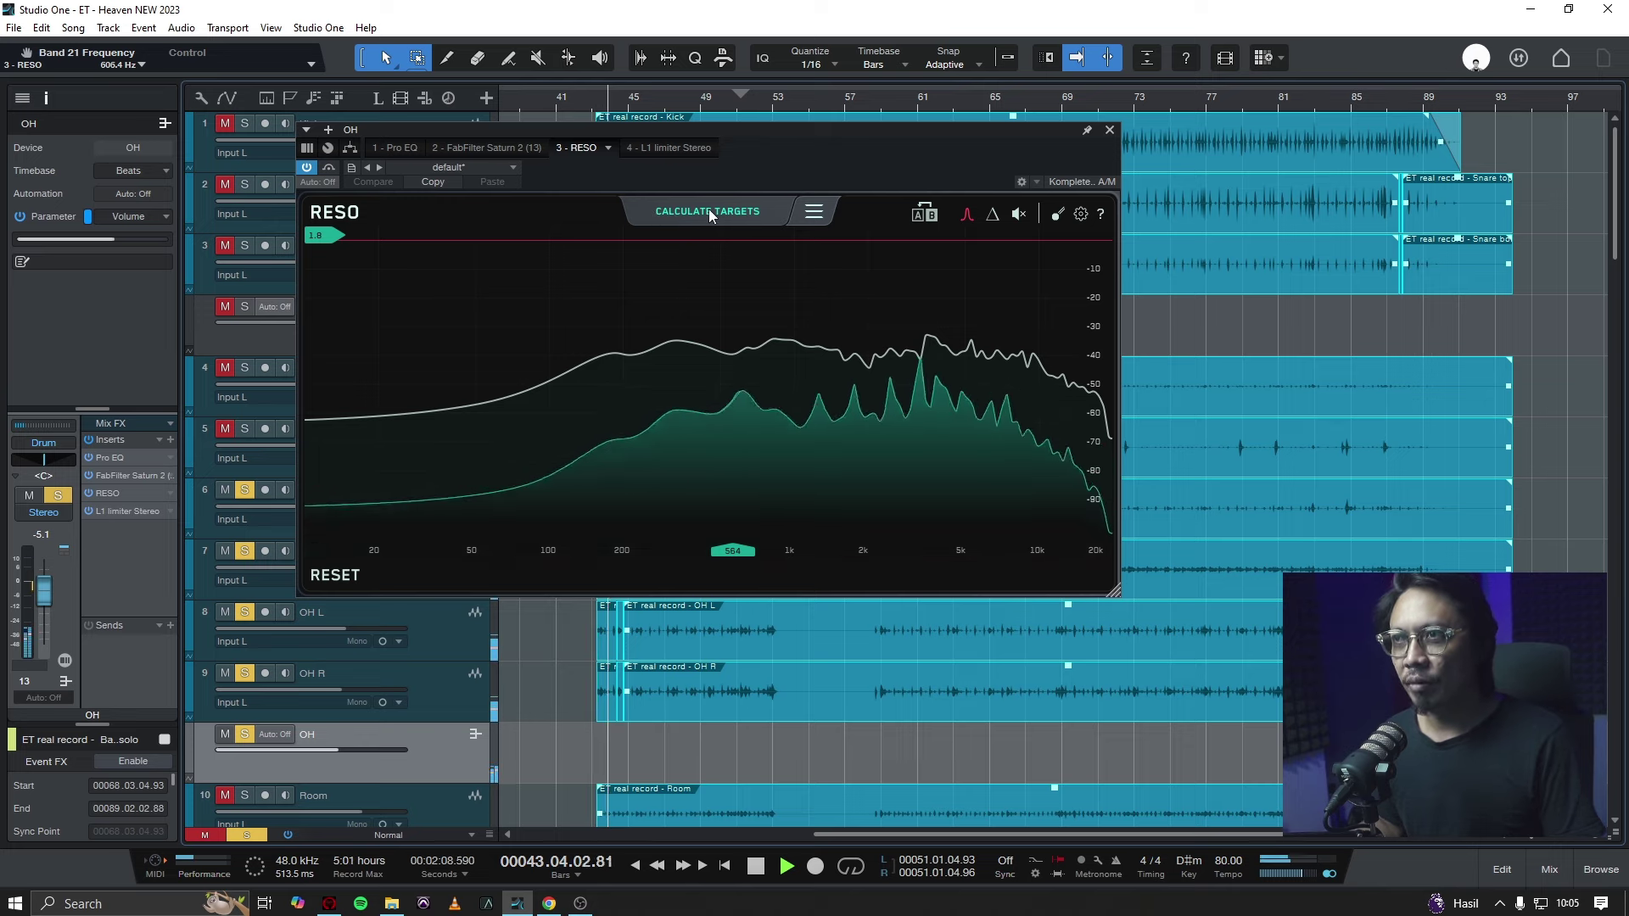
click(709, 212)
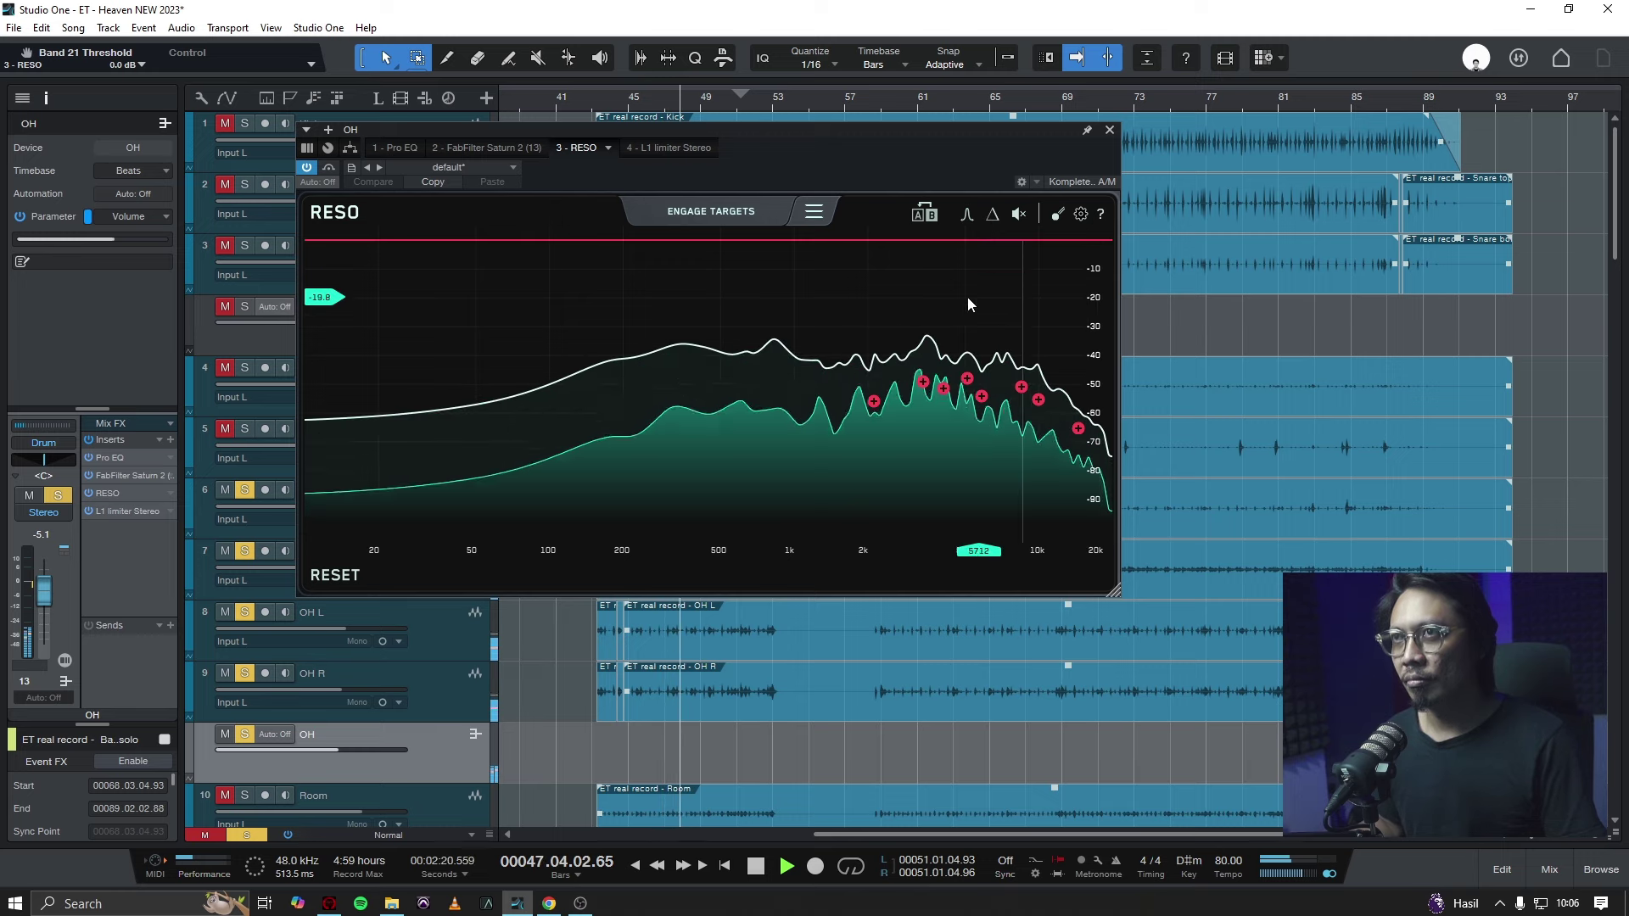
key(space)
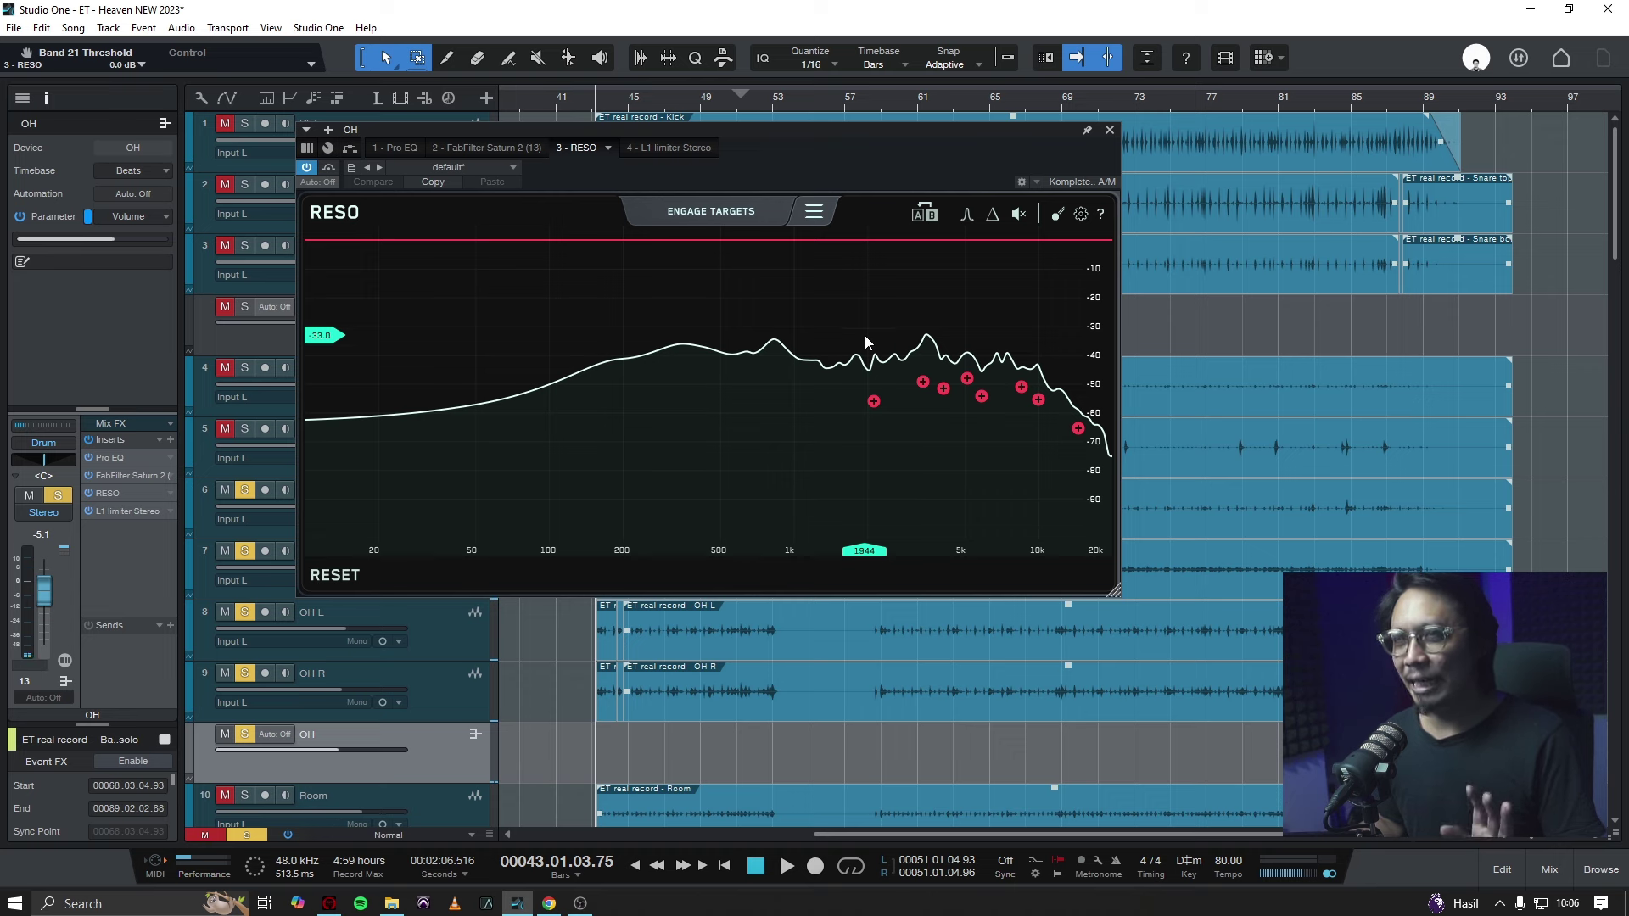
click(726, 214)
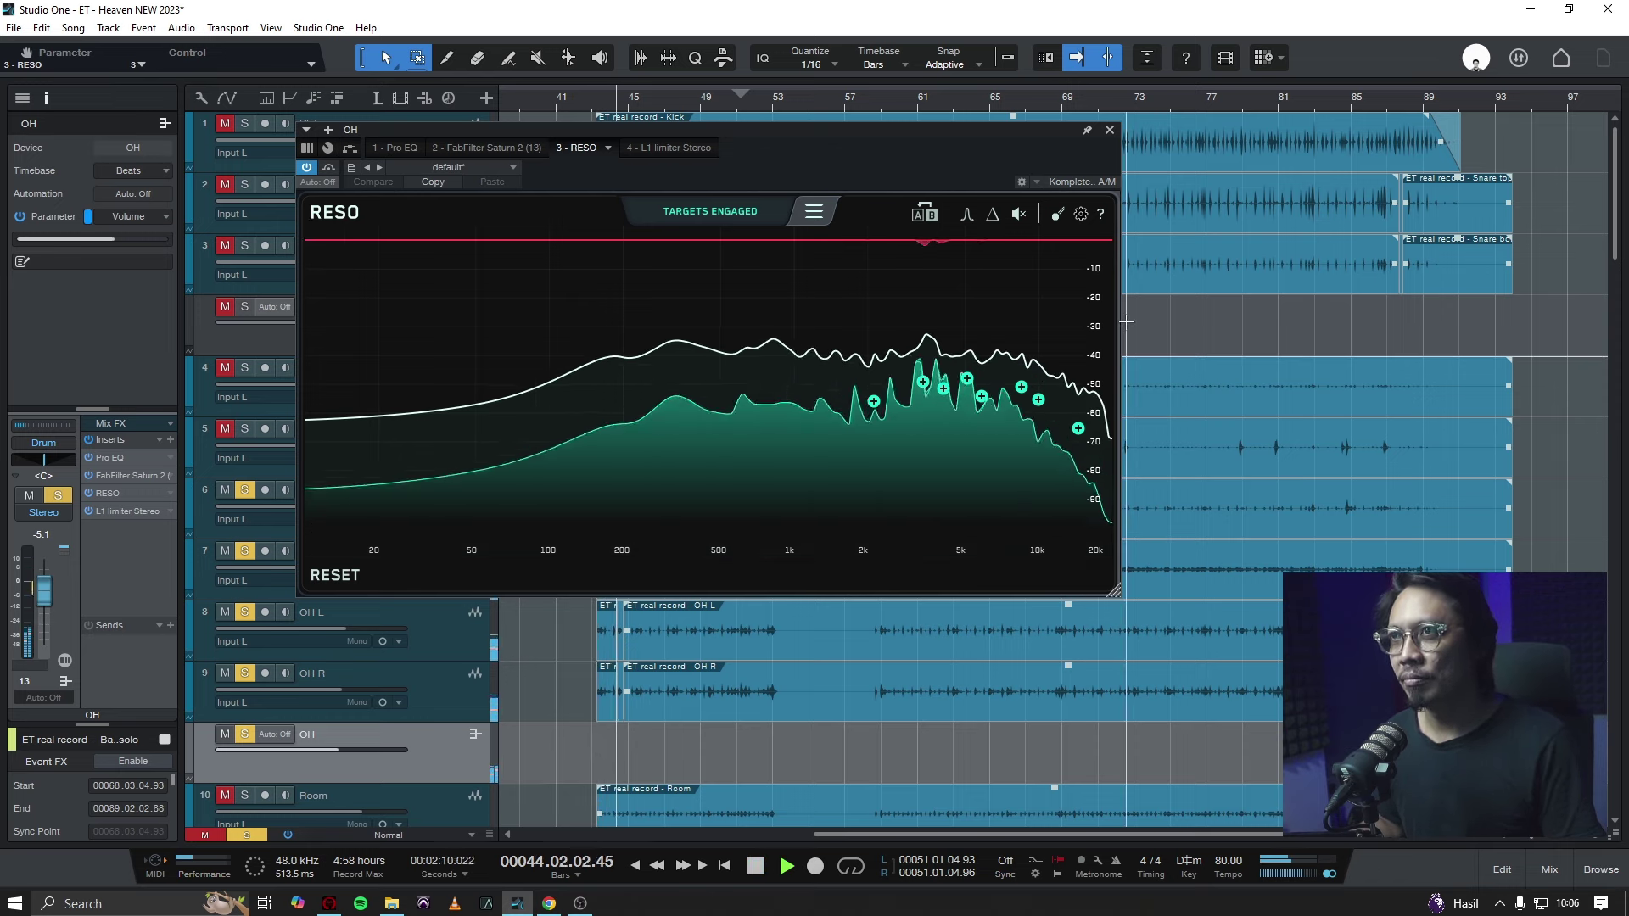
key(space)
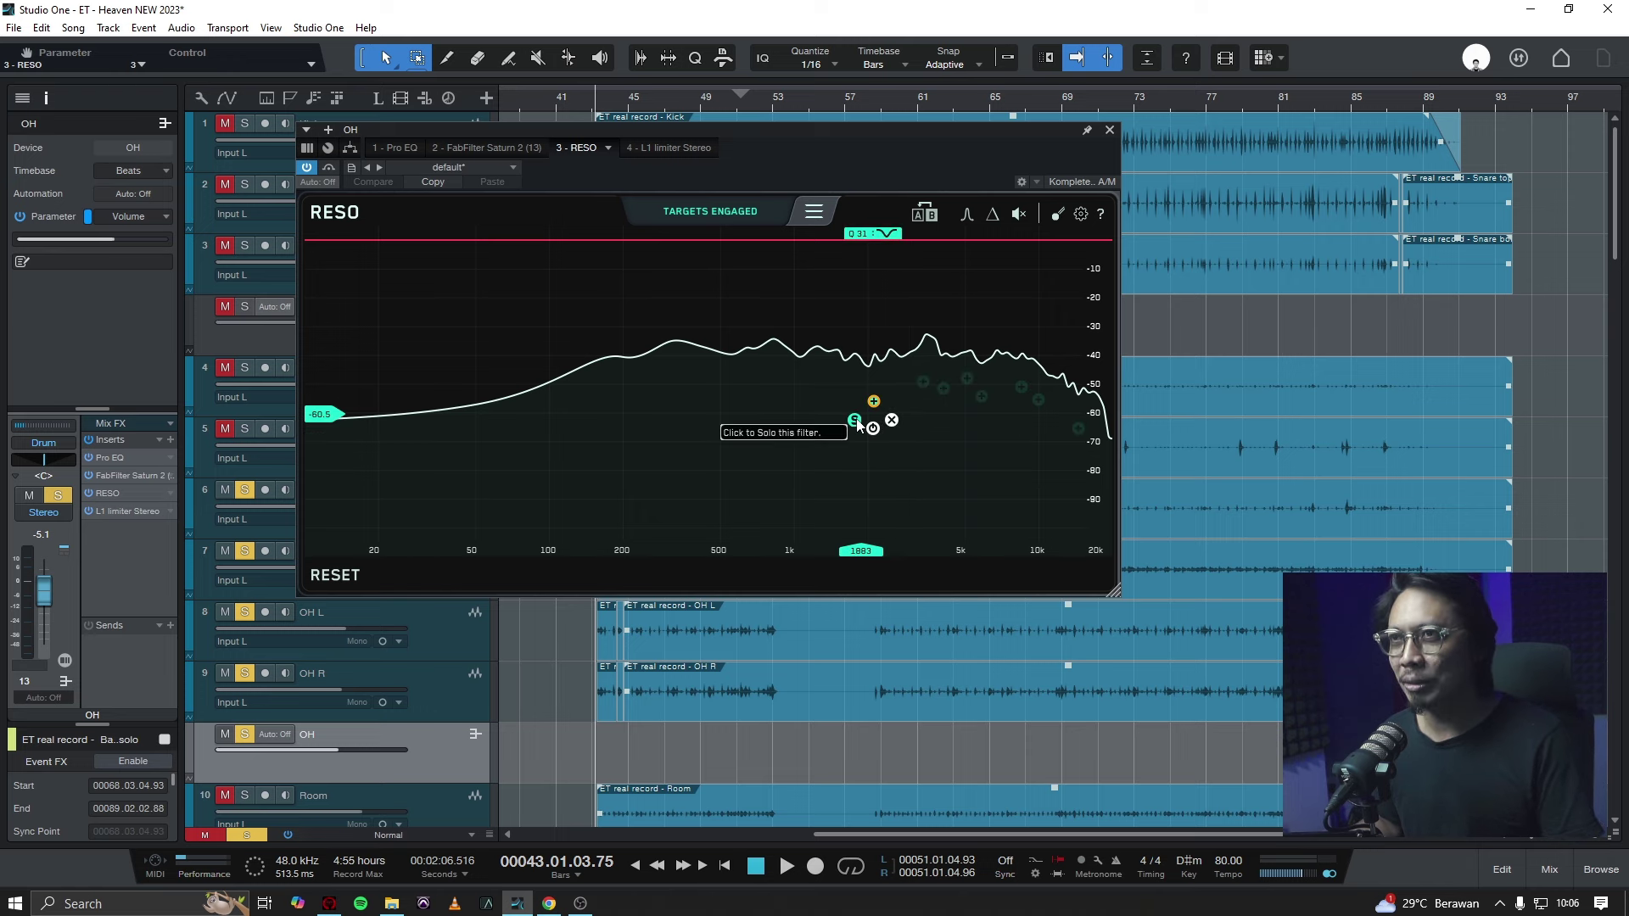
Solo the targets at about 2.1 kHz and 3.35 kHz during playback and lower their thresholds, the second to about −61 dB.
key(space)
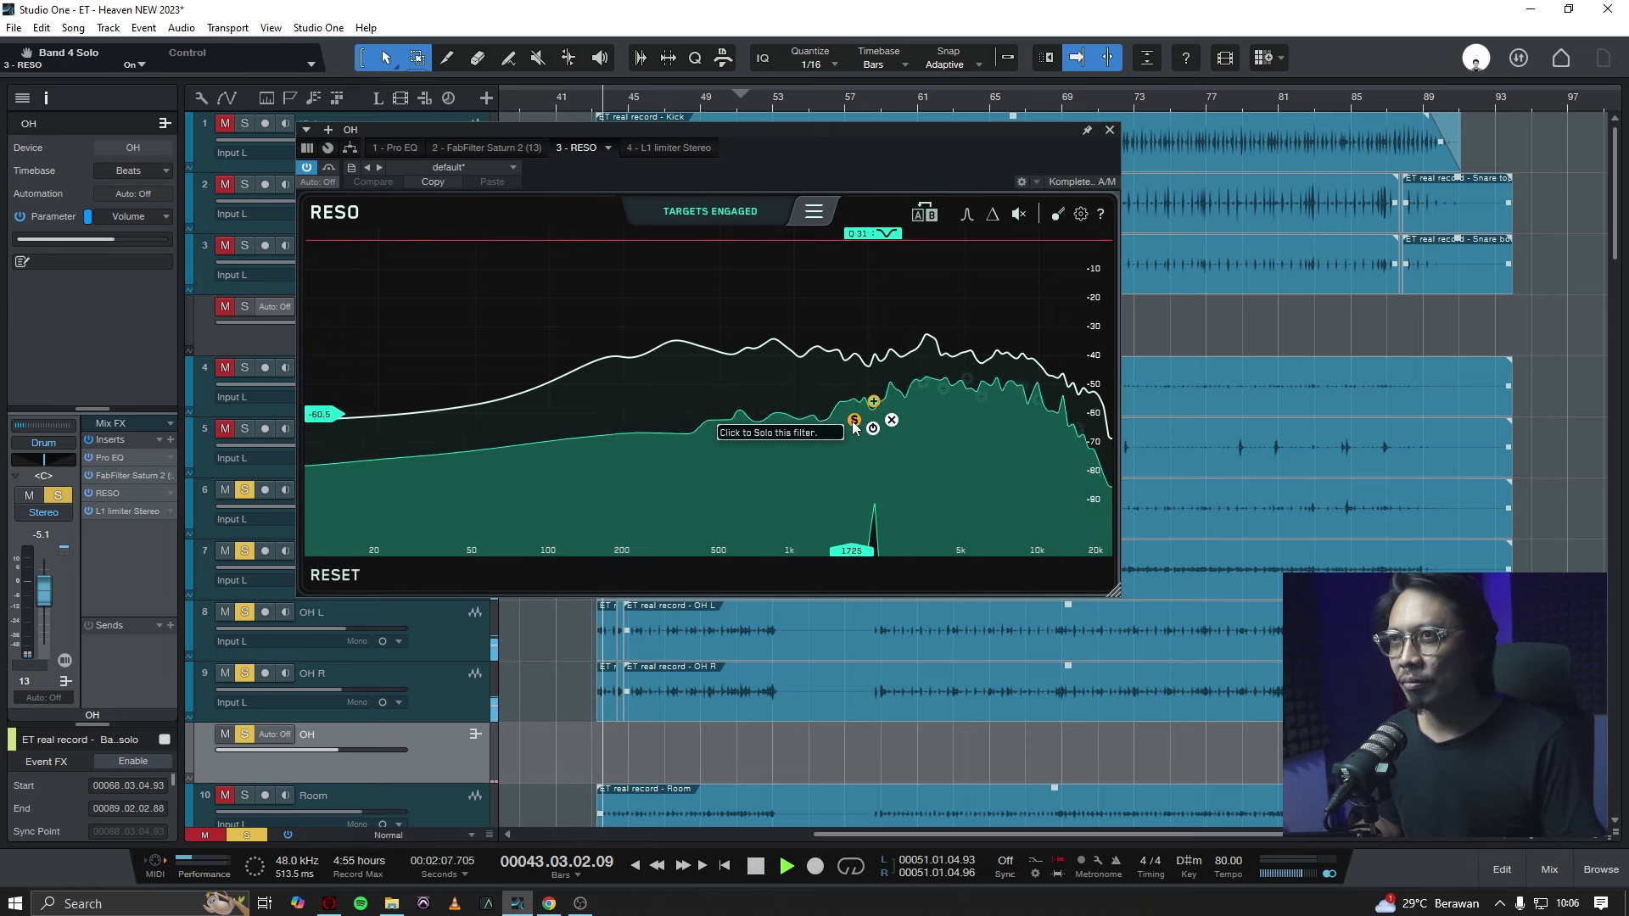
key(space)
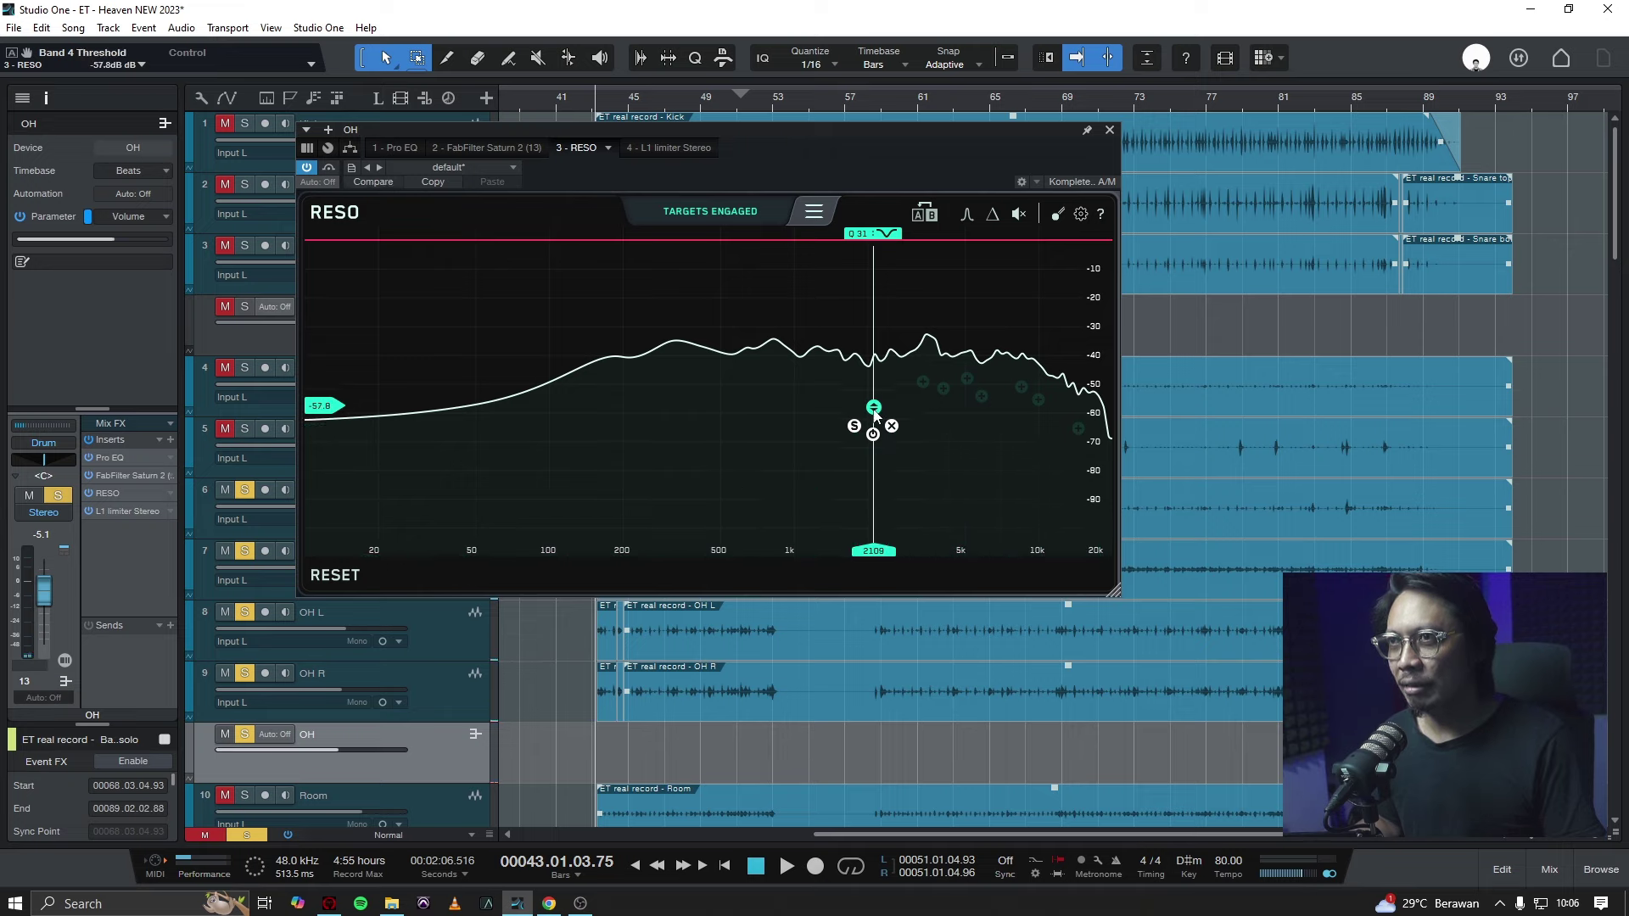
key(space)
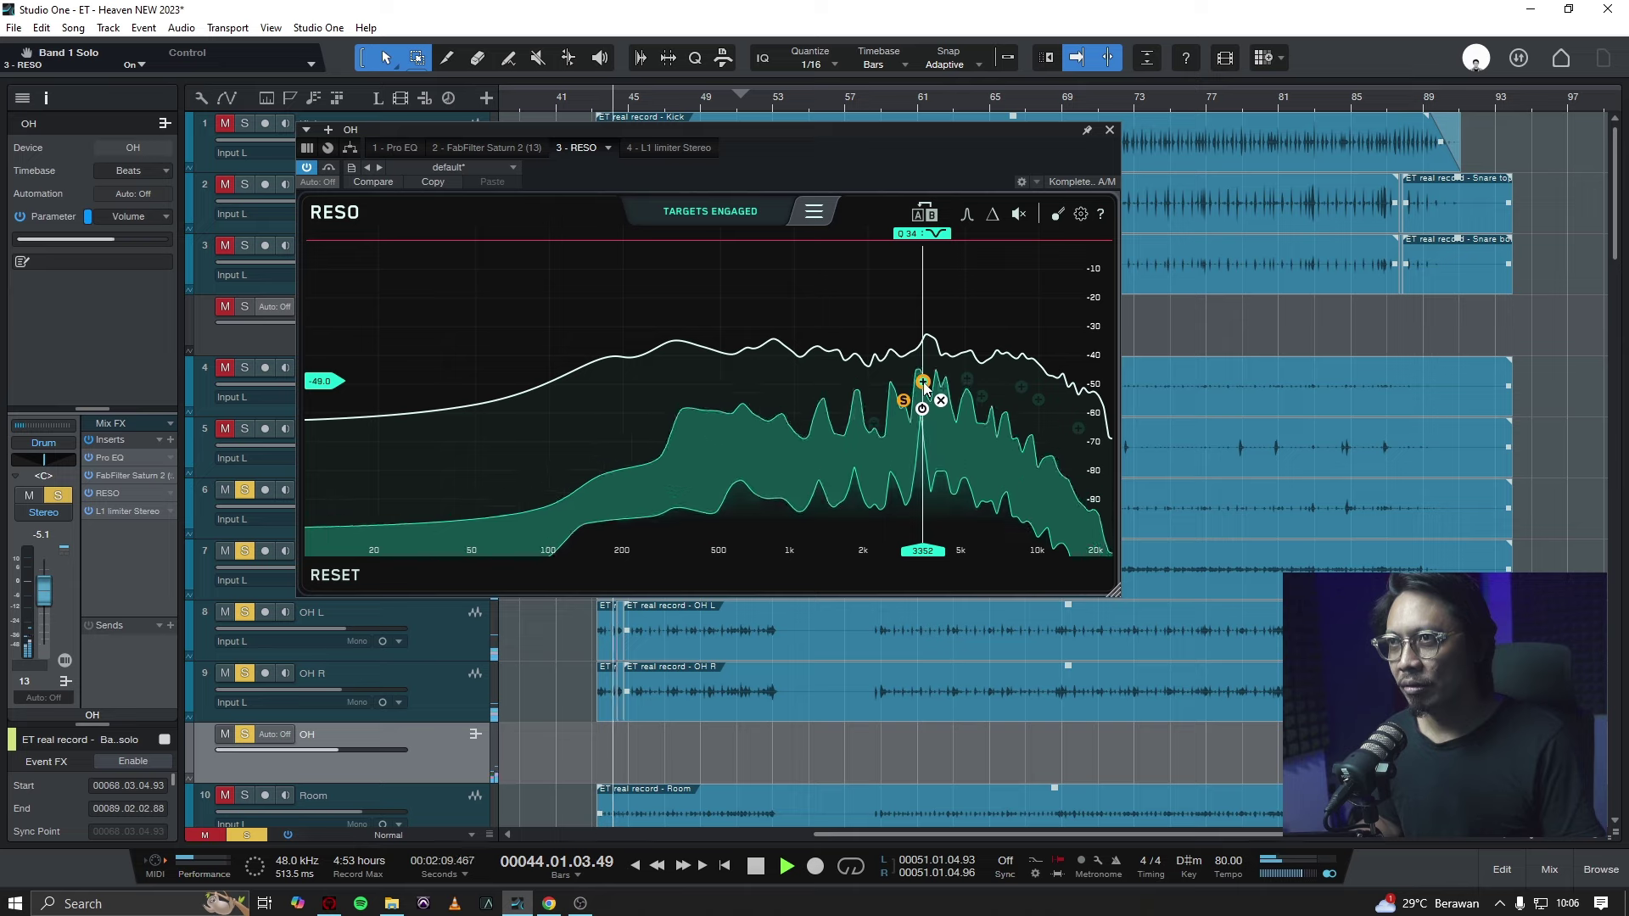
mouse_move(923, 381)
mouse_down()
mouse_move(928, 425)
mouse_move(944, 396)
mouse_up()
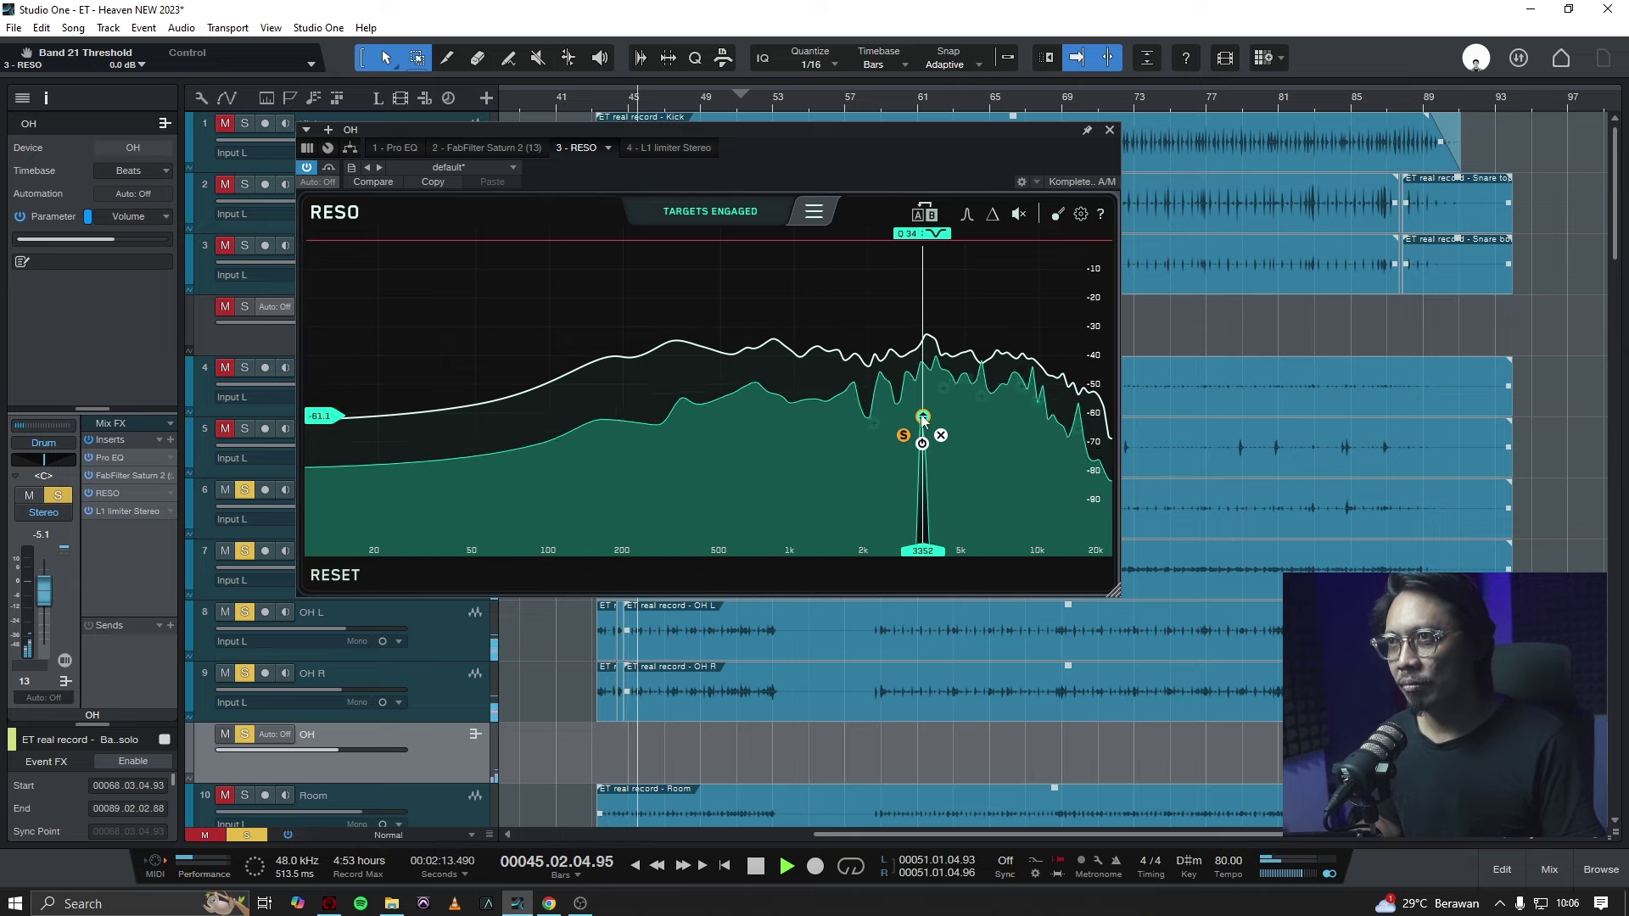
click(924, 408)
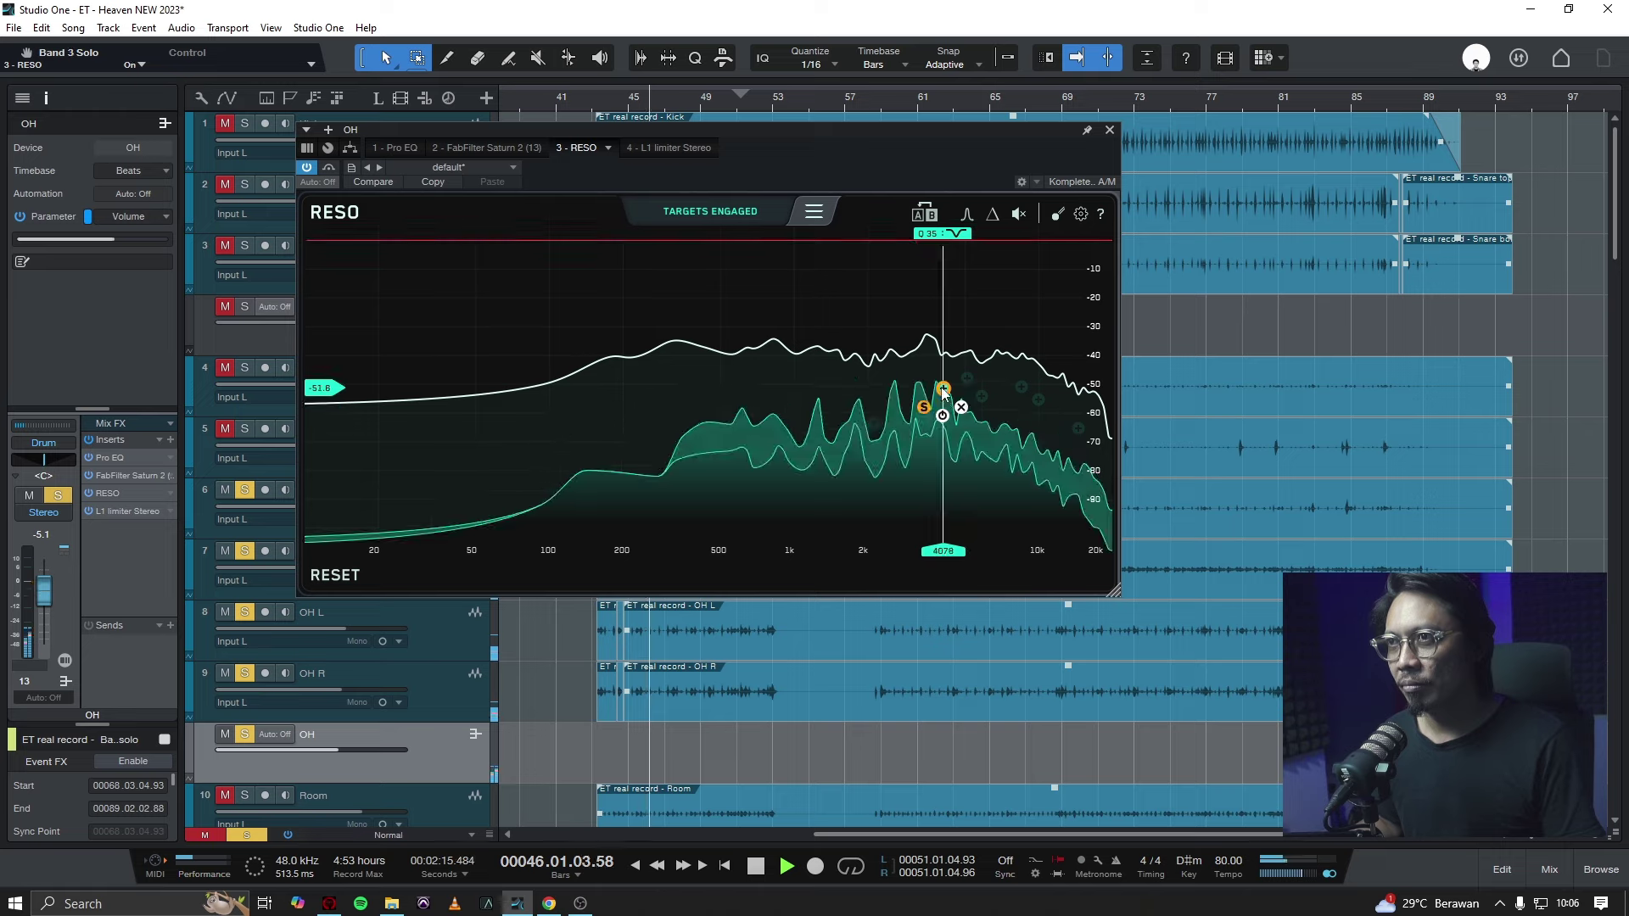
Audition and lower the targets between about 4.1 kHz and 8.5 kHz, setting the 8.5 kHz one to −57.2 dB.
drag(944, 400, 945, 411)
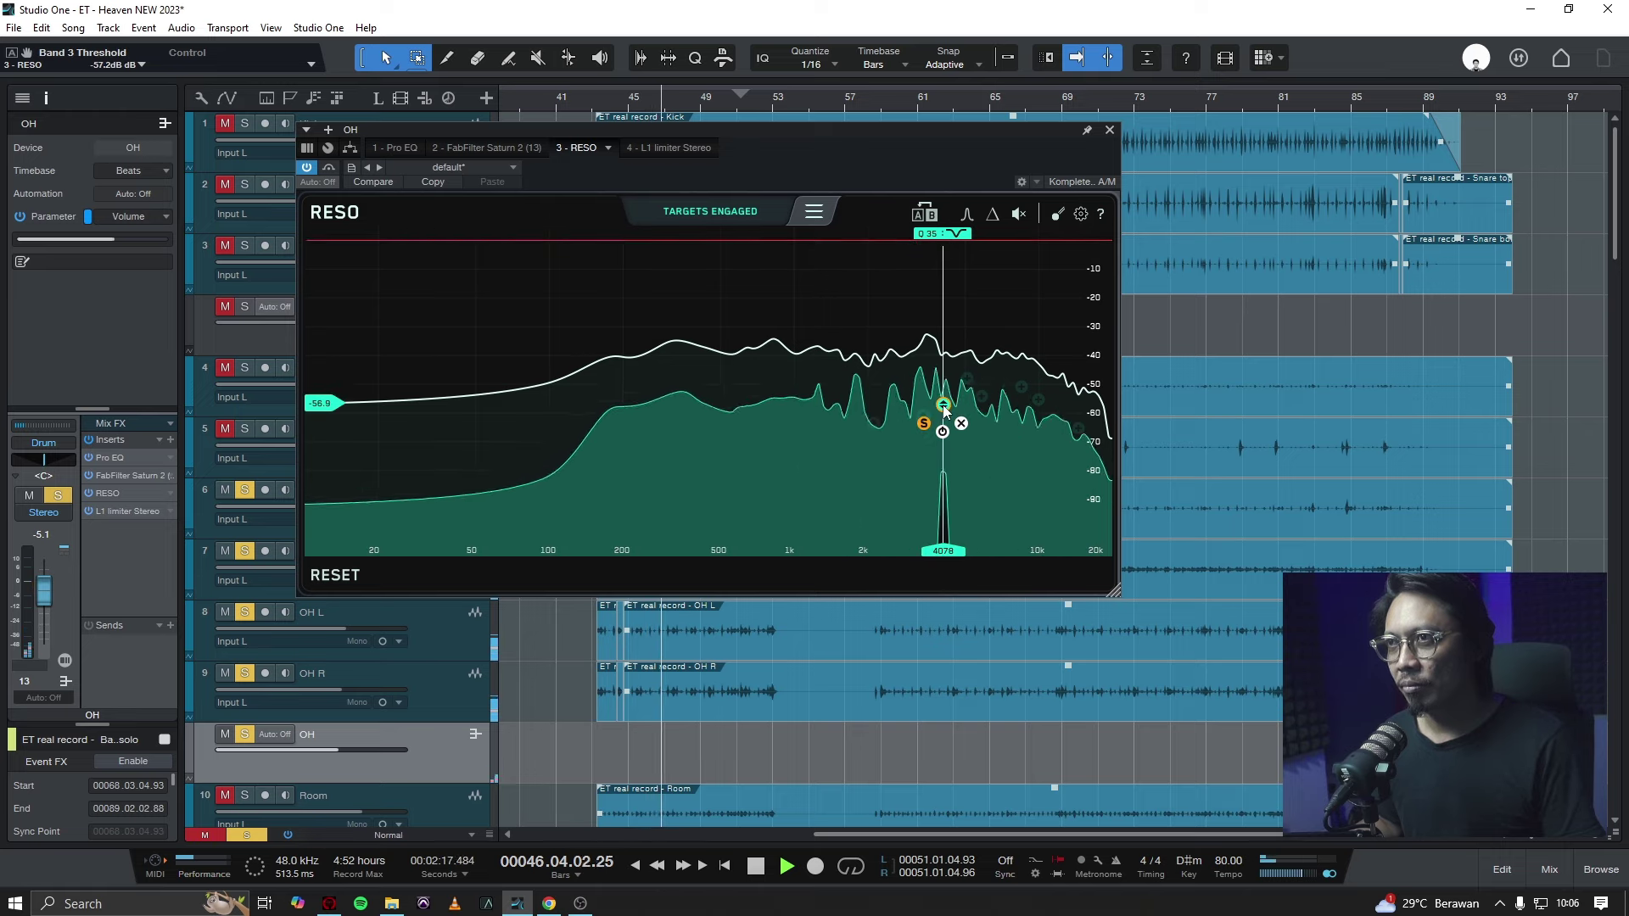
click(924, 430)
drag(942, 412, 980, 396)
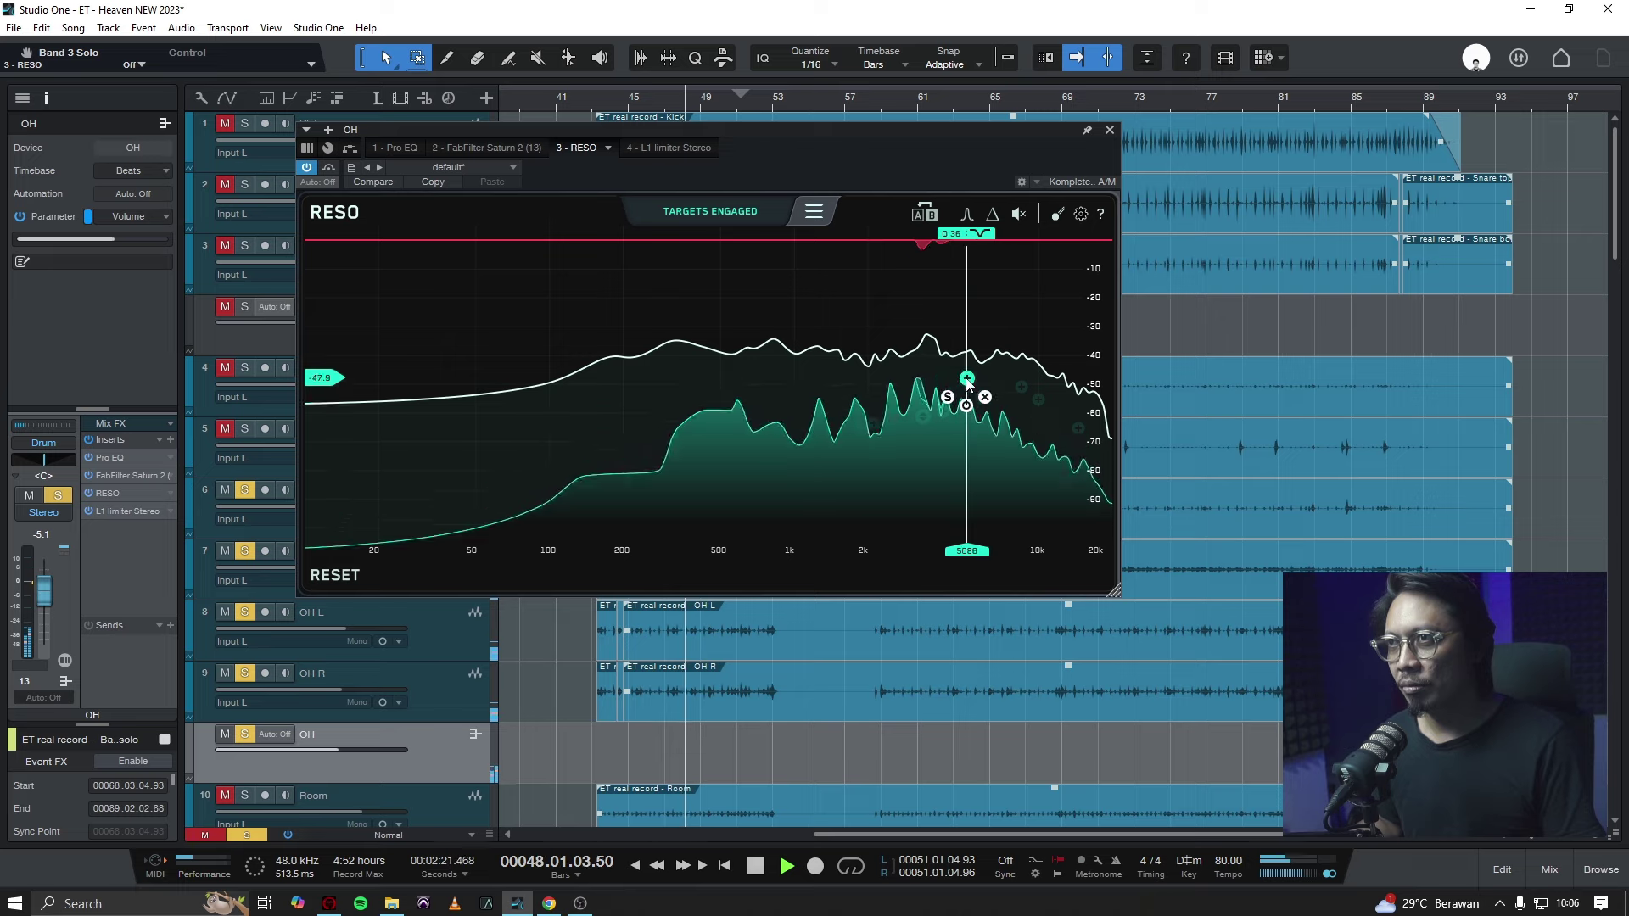
click(947, 397)
mouse_move(968, 383)
mouse_down()
mouse_move(963, 417)
mouse_move(982, 406)
mouse_move(959, 424)
mouse_move(1030, 386)
mouse_move(1002, 410)
mouse_move(1023, 388)
mouse_move(1023, 408)
mouse_up()
key(space)
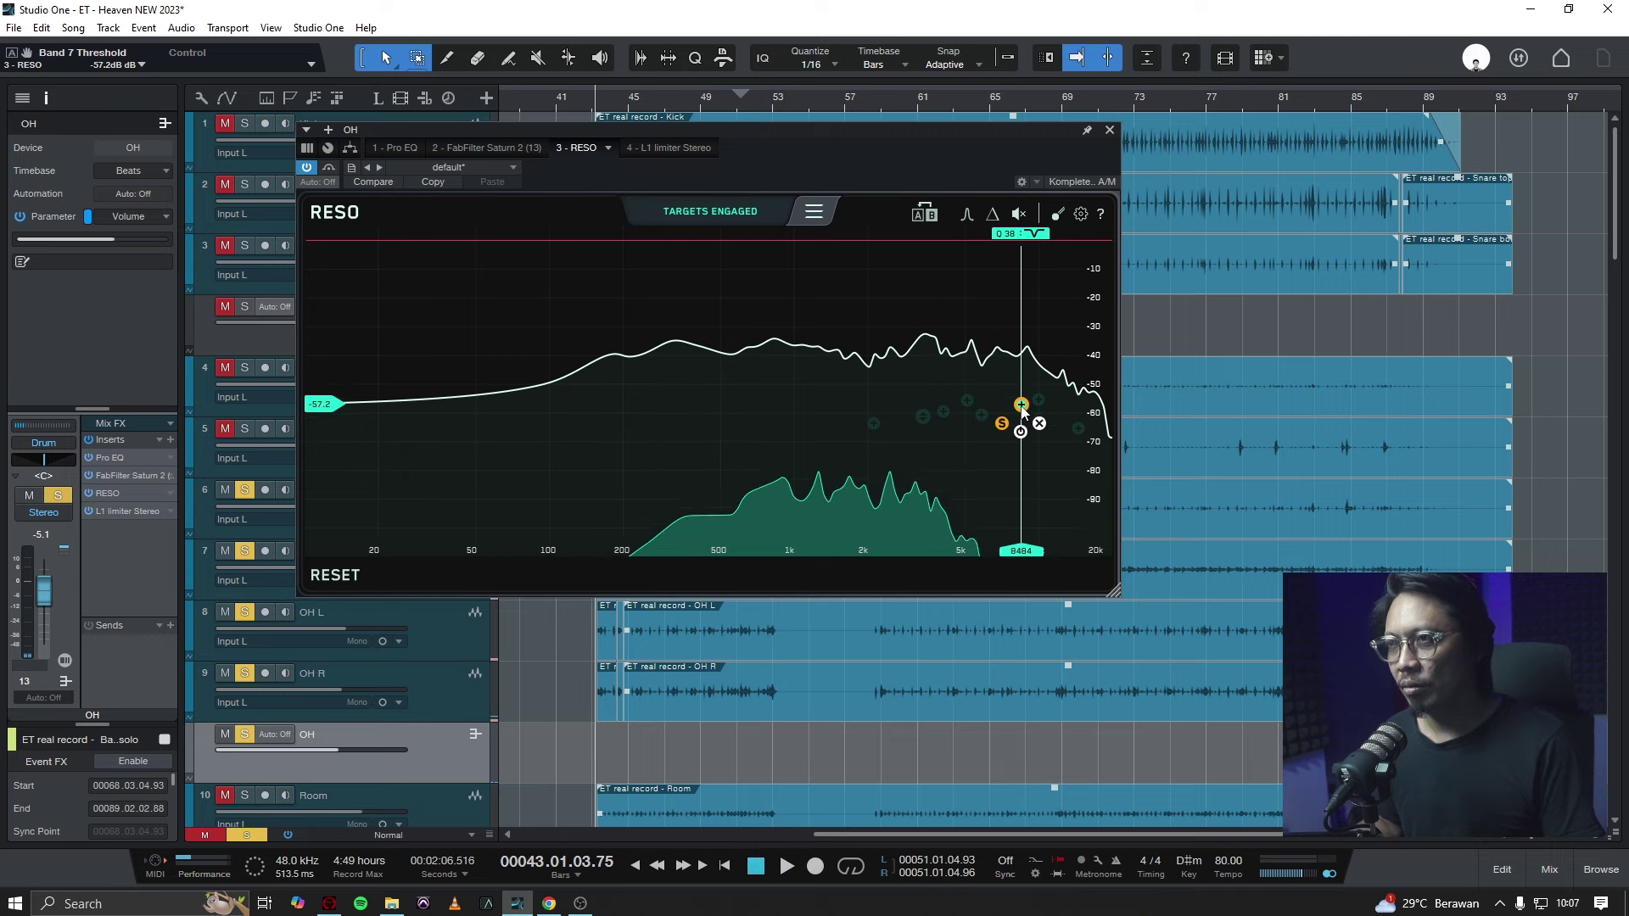
Solo the target at about 9.9 kHz during playback, and remove the highest-frequency target above it.
drag(1022, 407, 1040, 404)
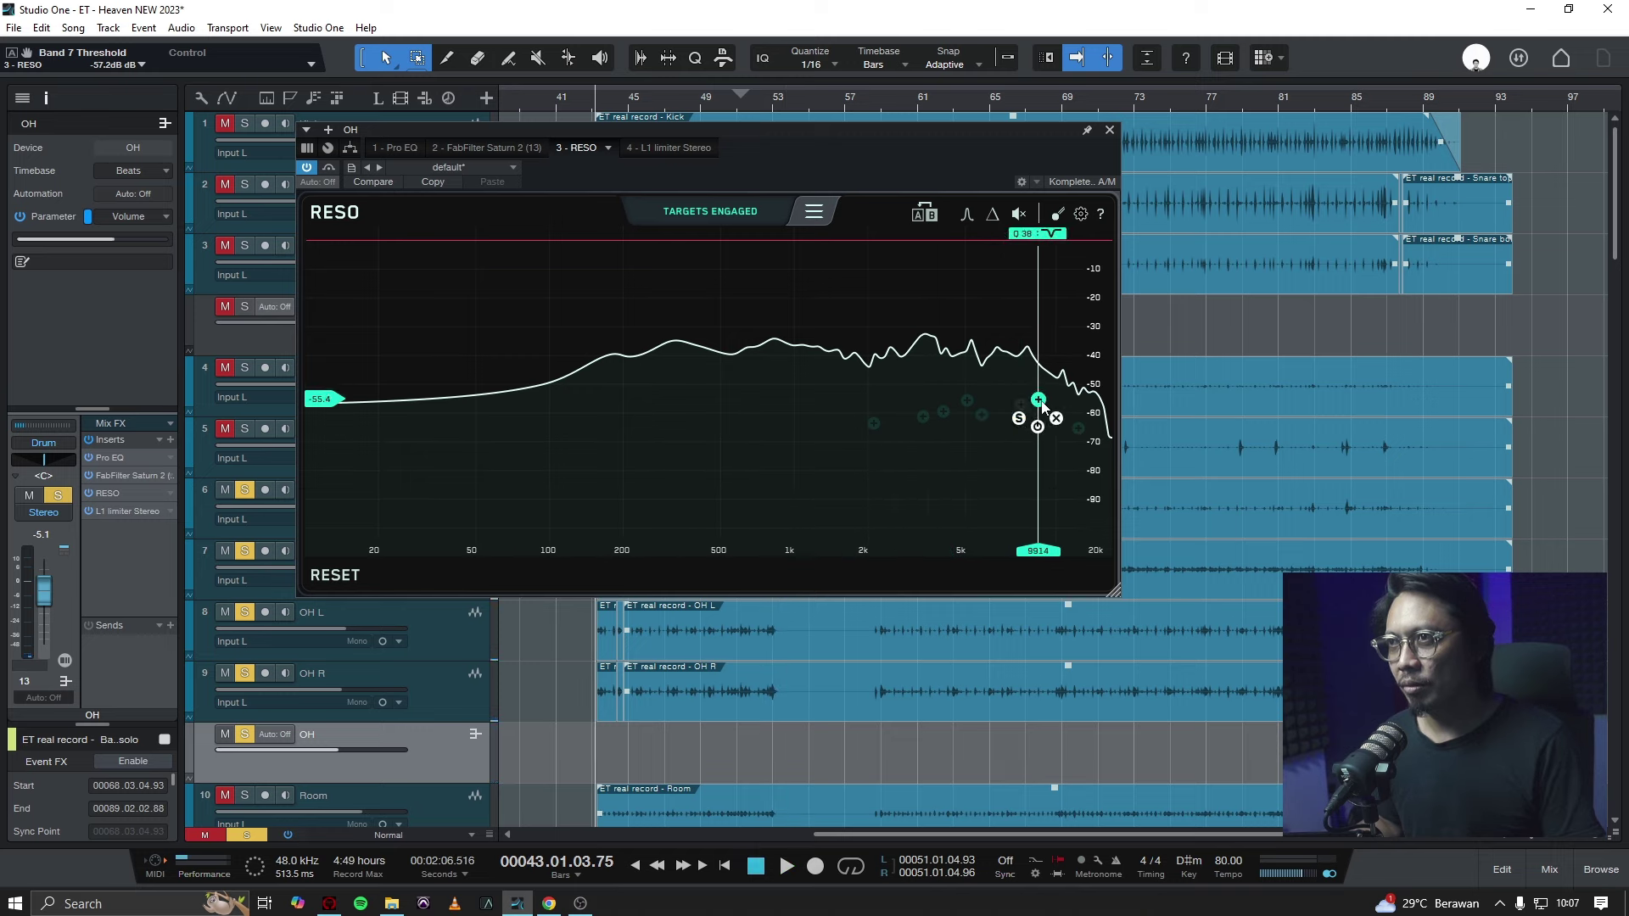
key(space)
mouse_move(1024, 418)
mouse_down()
mouse_move(1003, 423)
mouse_move(1019, 422)
mouse_up()
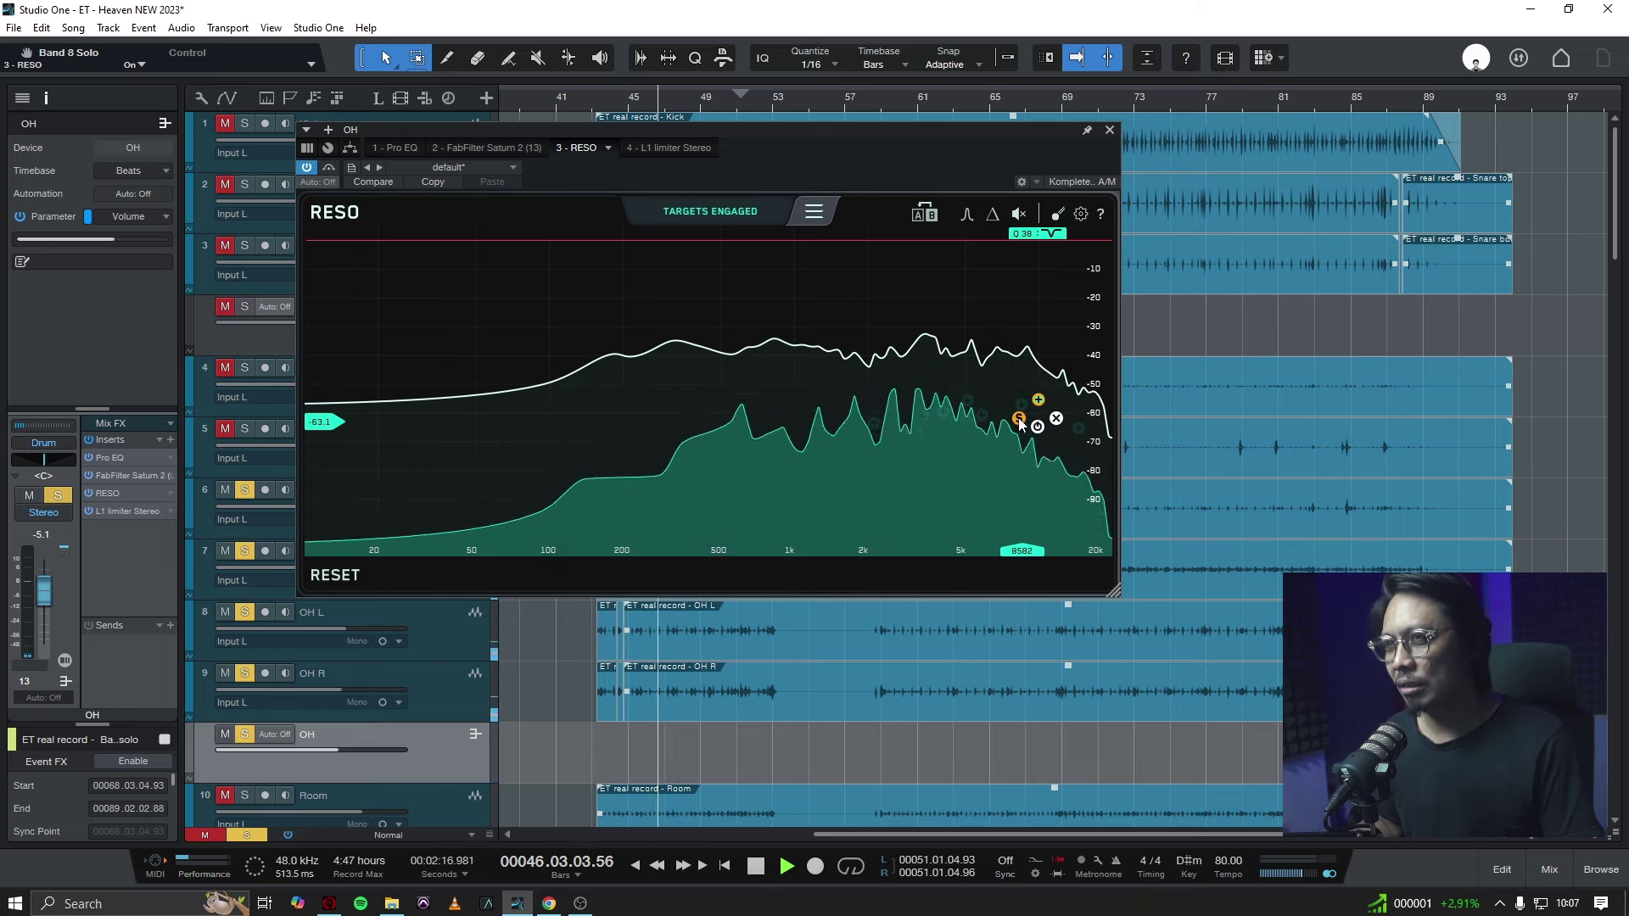
click(1019, 420)
mouse_move(1073, 431)
mouse_down()
mouse_move(1076, 447)
mouse_move(1071, 331)
mouse_move(1073, 506)
mouse_move(1072, 432)
mouse_move(1087, 441)
mouse_up()
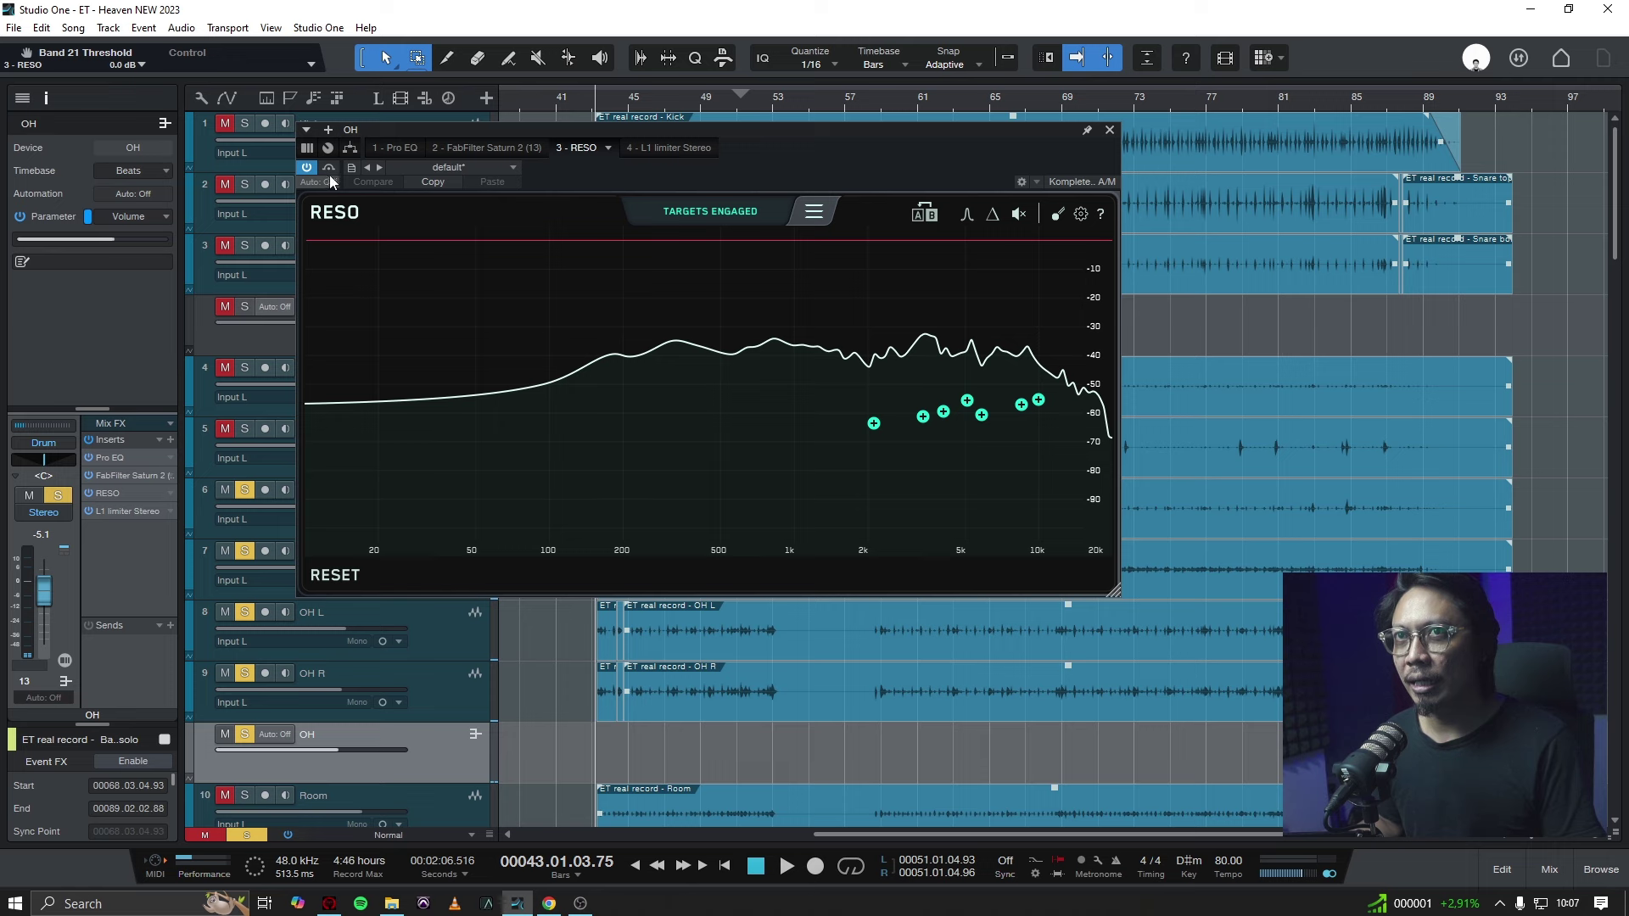
Play only the difference signal to hear what the seven engaged targets remove from the OH track.
click(993, 217)
key(space)
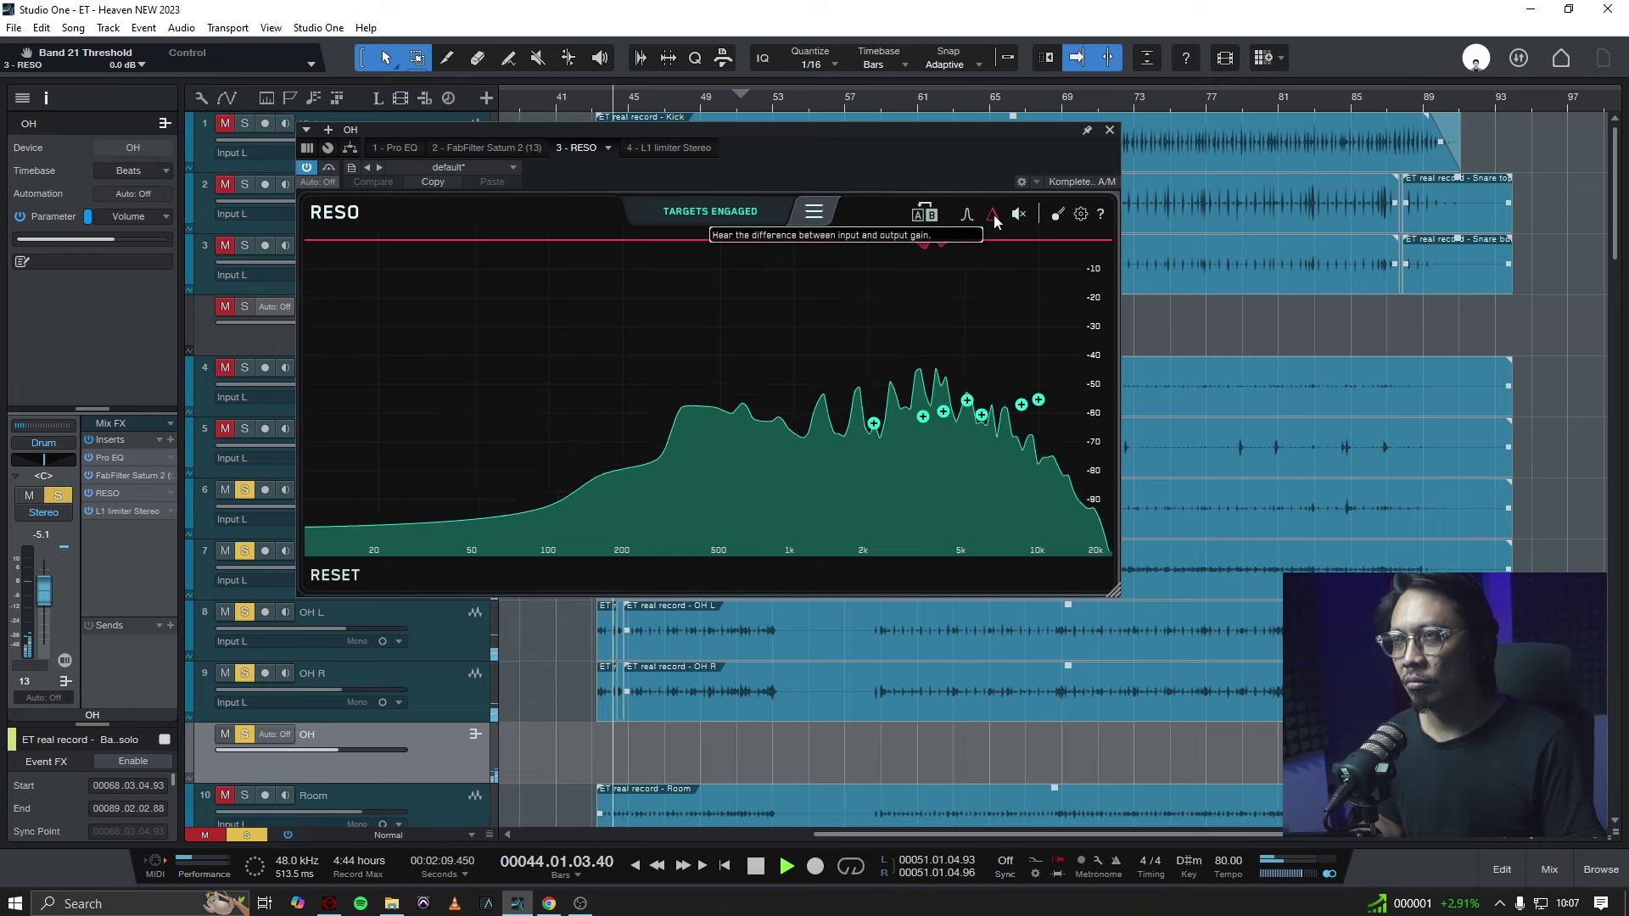
key(space)
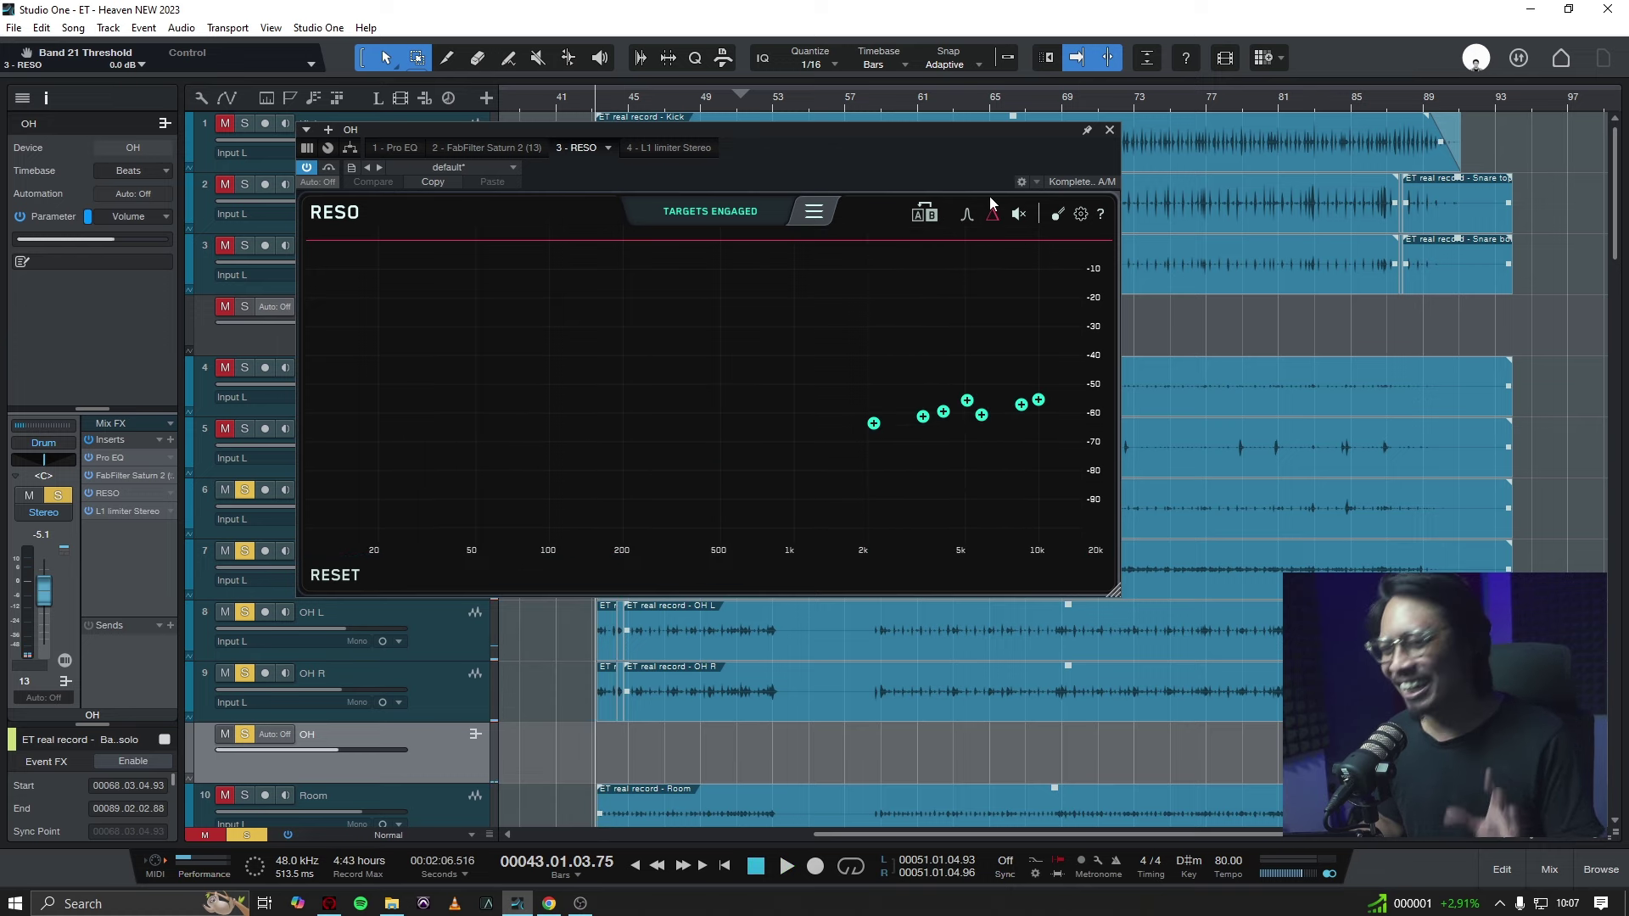
Compare the OH track with RESO bypassed and active during playback, and close the plugin window.
mouse_move(506, 238)
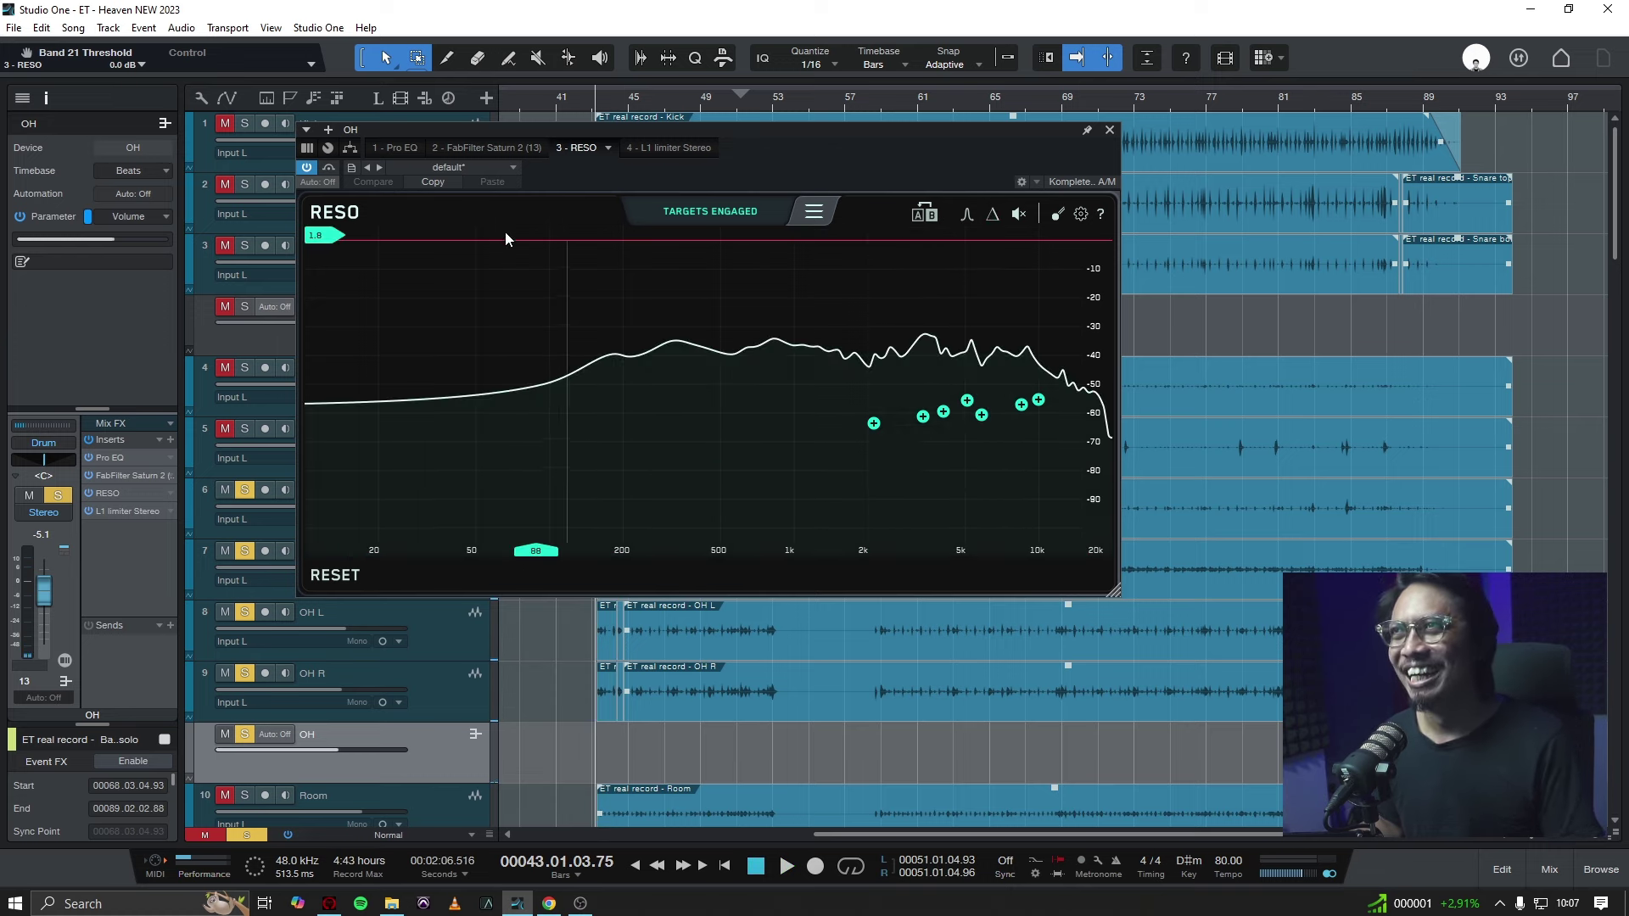
click(329, 168)
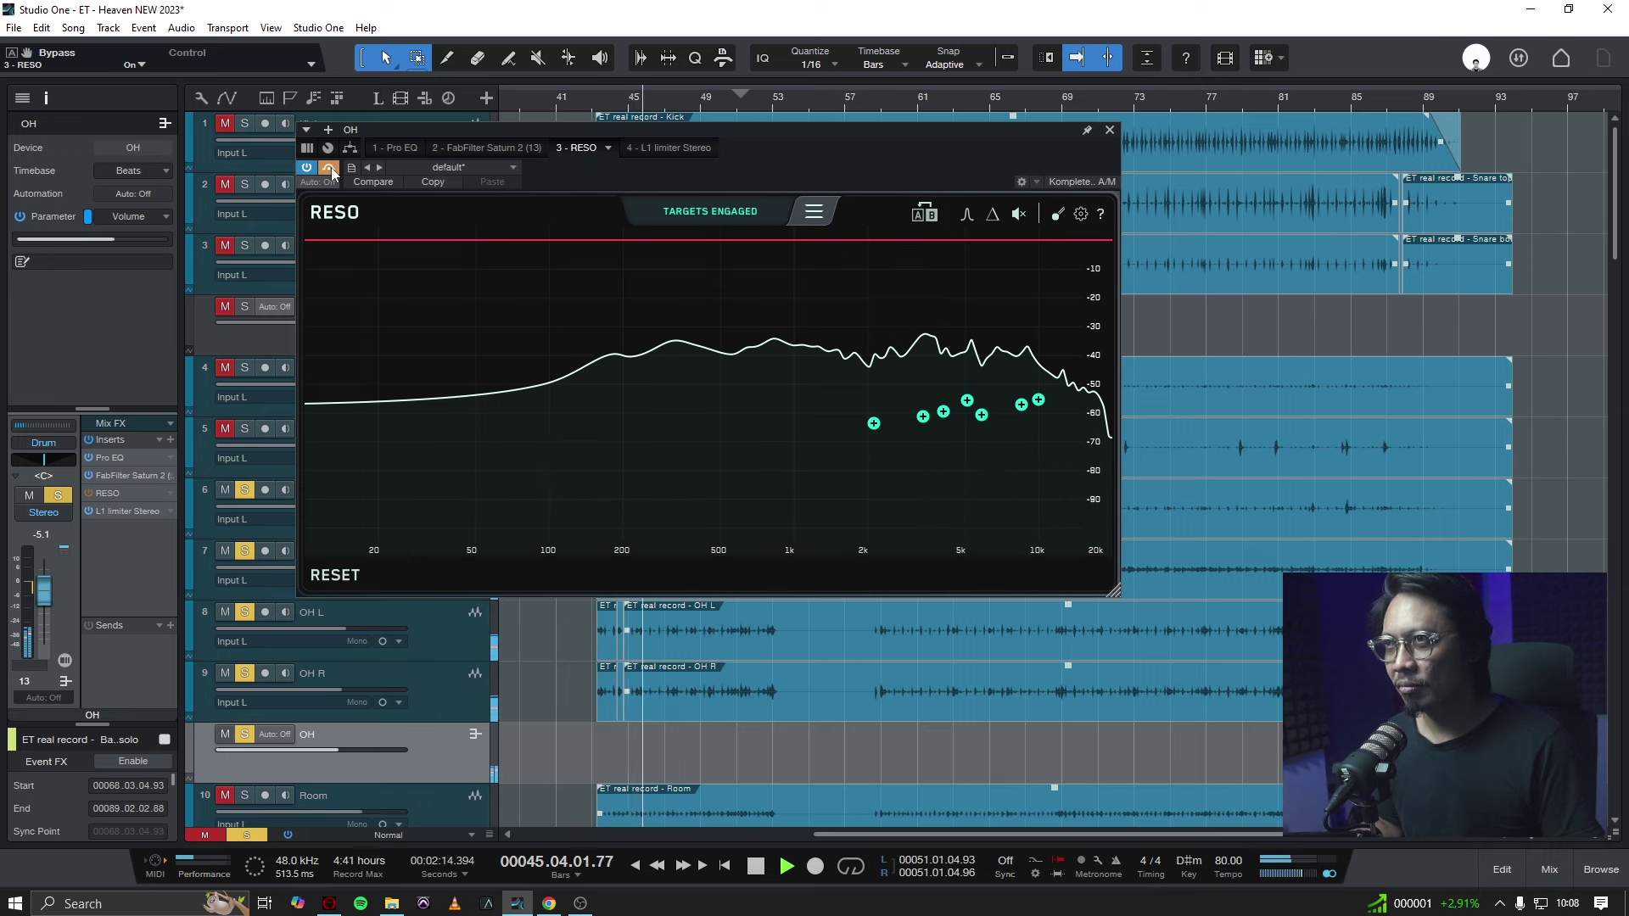
click(330, 167)
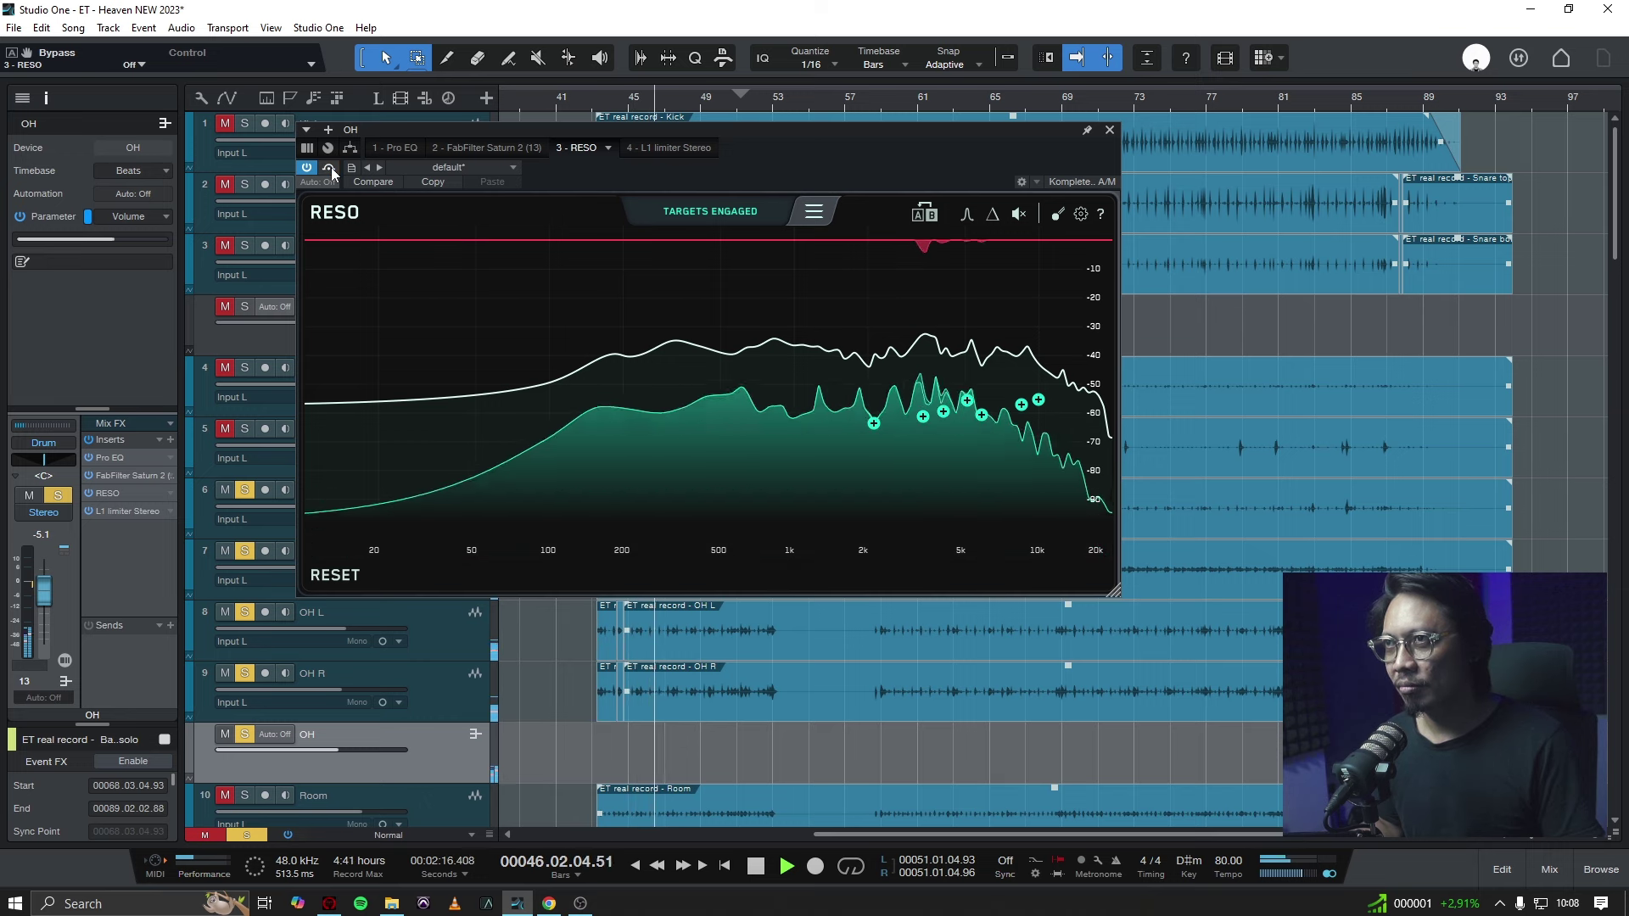
key(space)
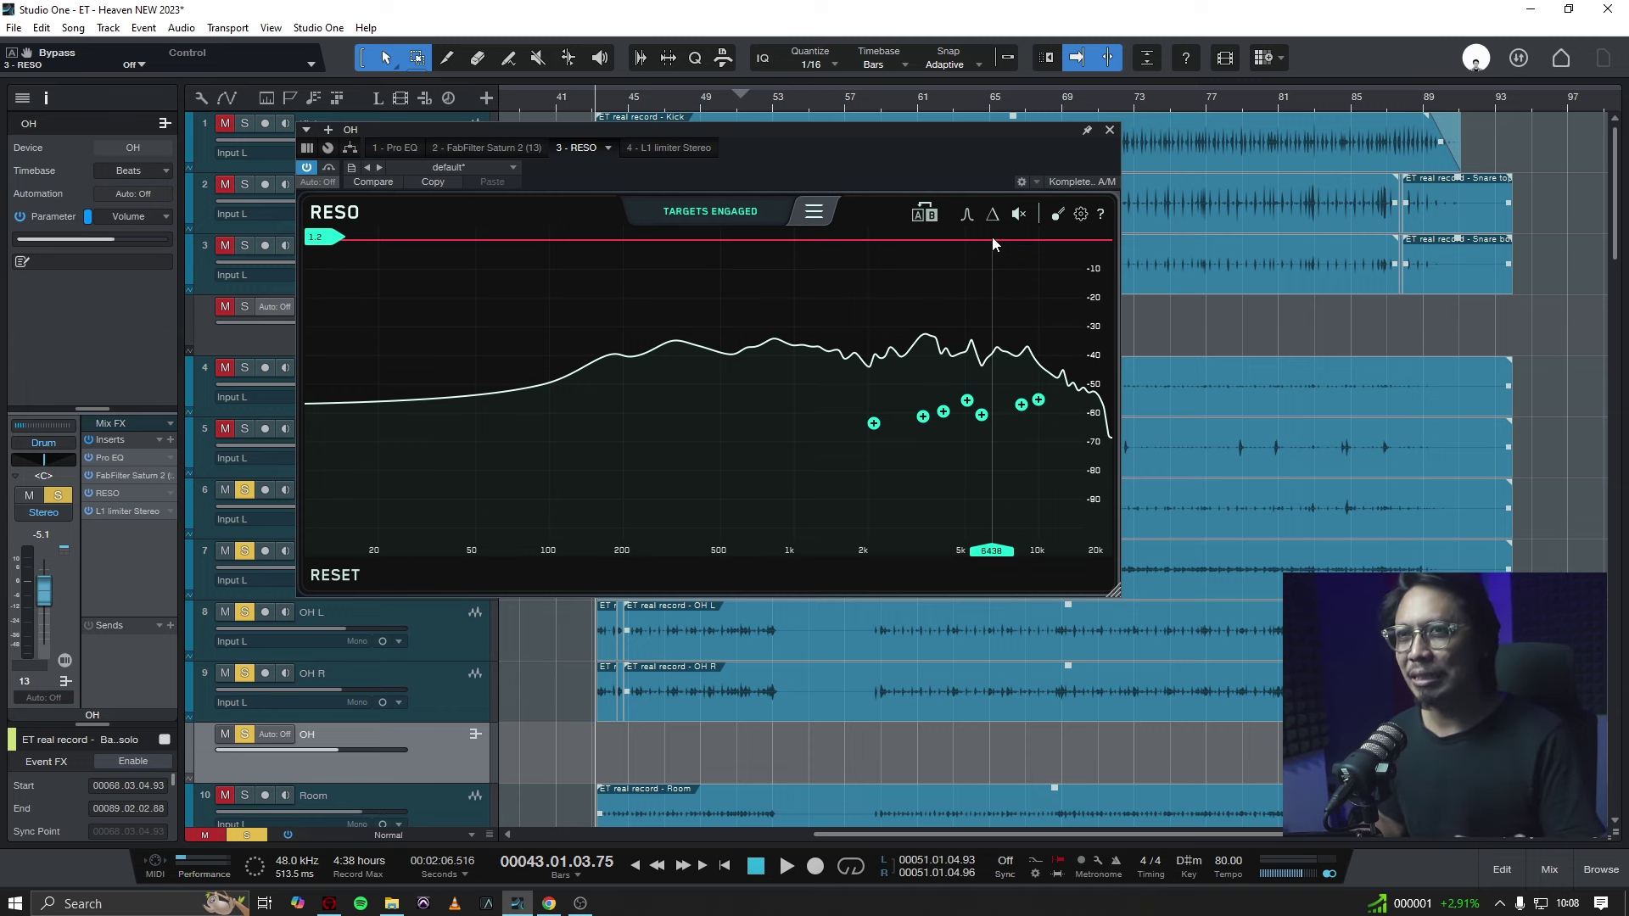
key(ctrl+w)
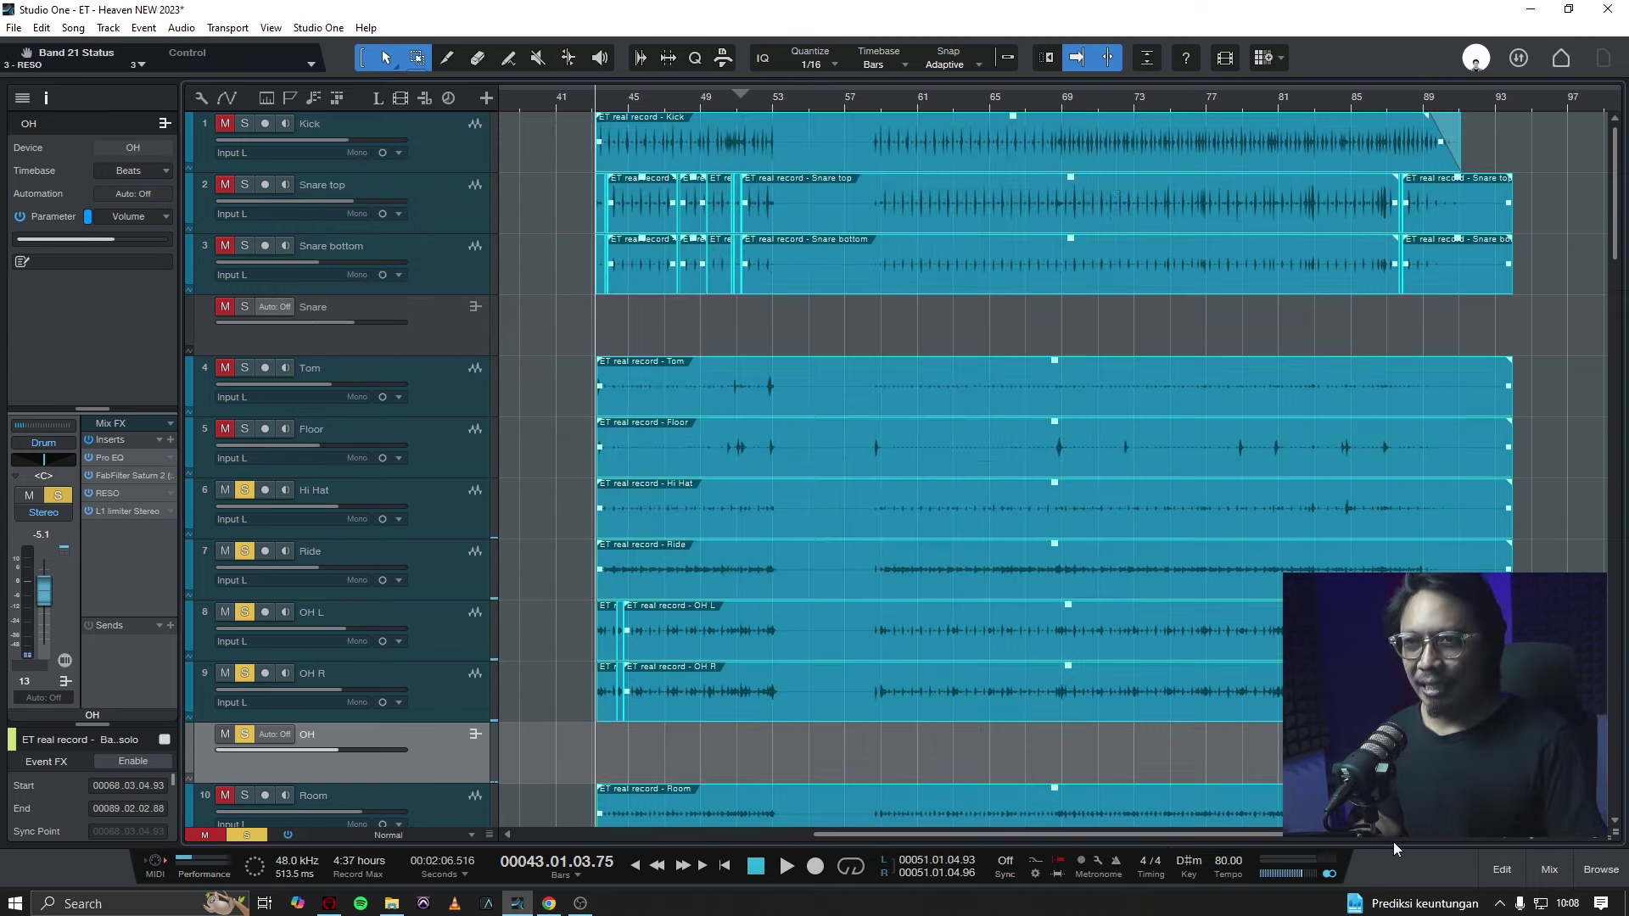
Select the Drum bus, open its RESO plugin, and listen to the drums with RESO switched off.
mouse_move(1157, 836)
mouse_down()
mouse_move(839, 838)
mouse_move(1185, 840)
mouse_up()
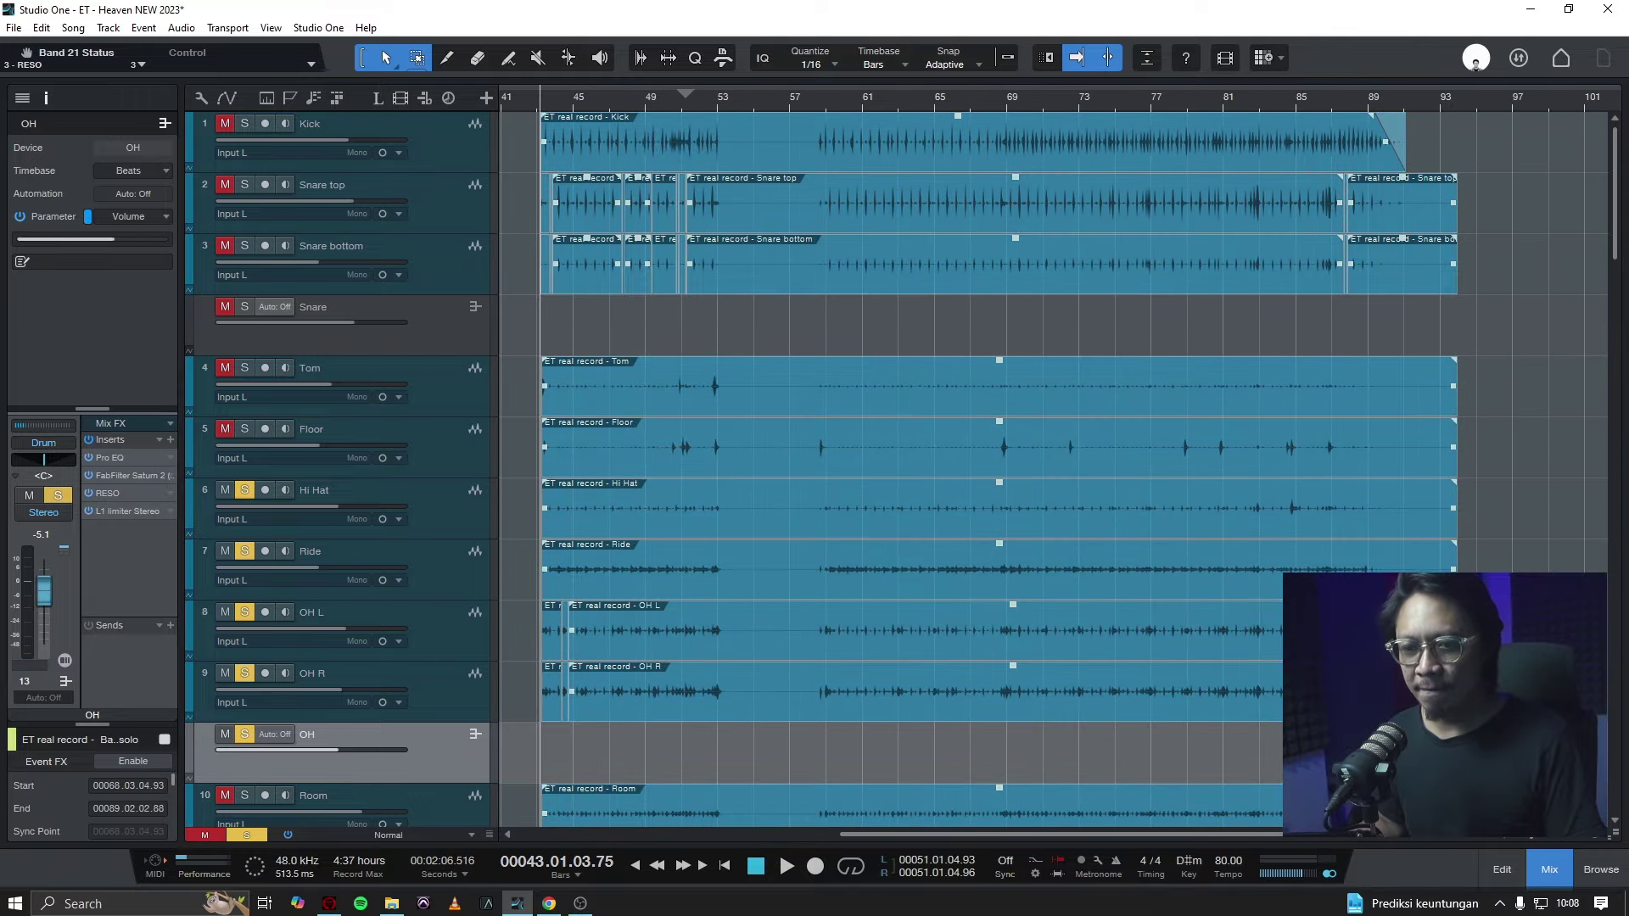
key(Down)
key(Down)
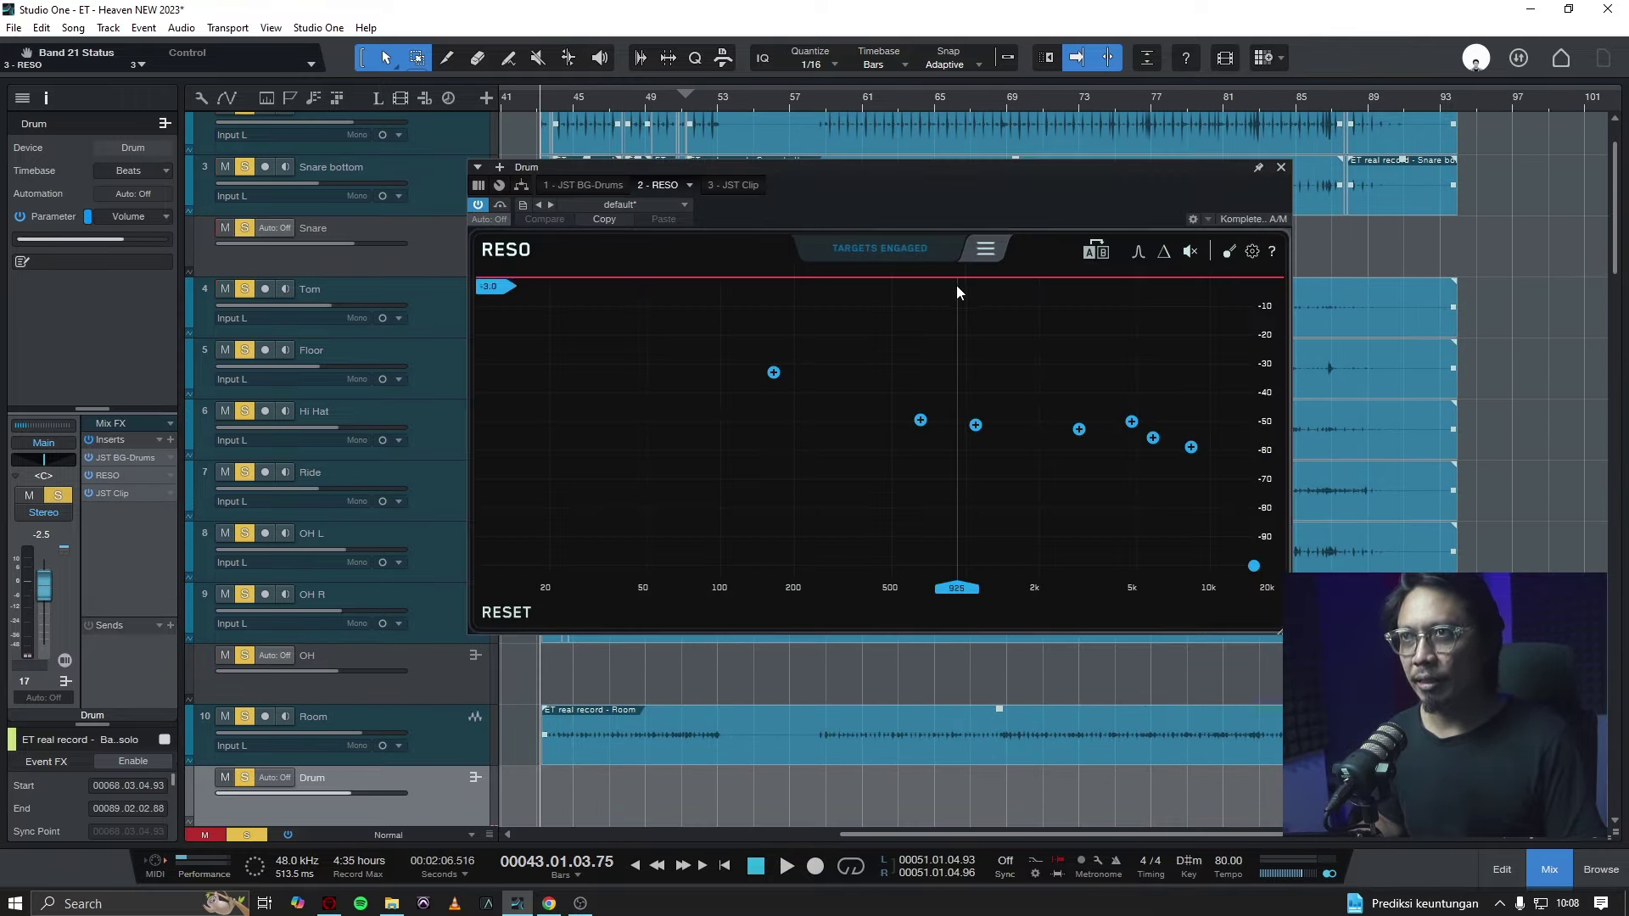
click(477, 205)
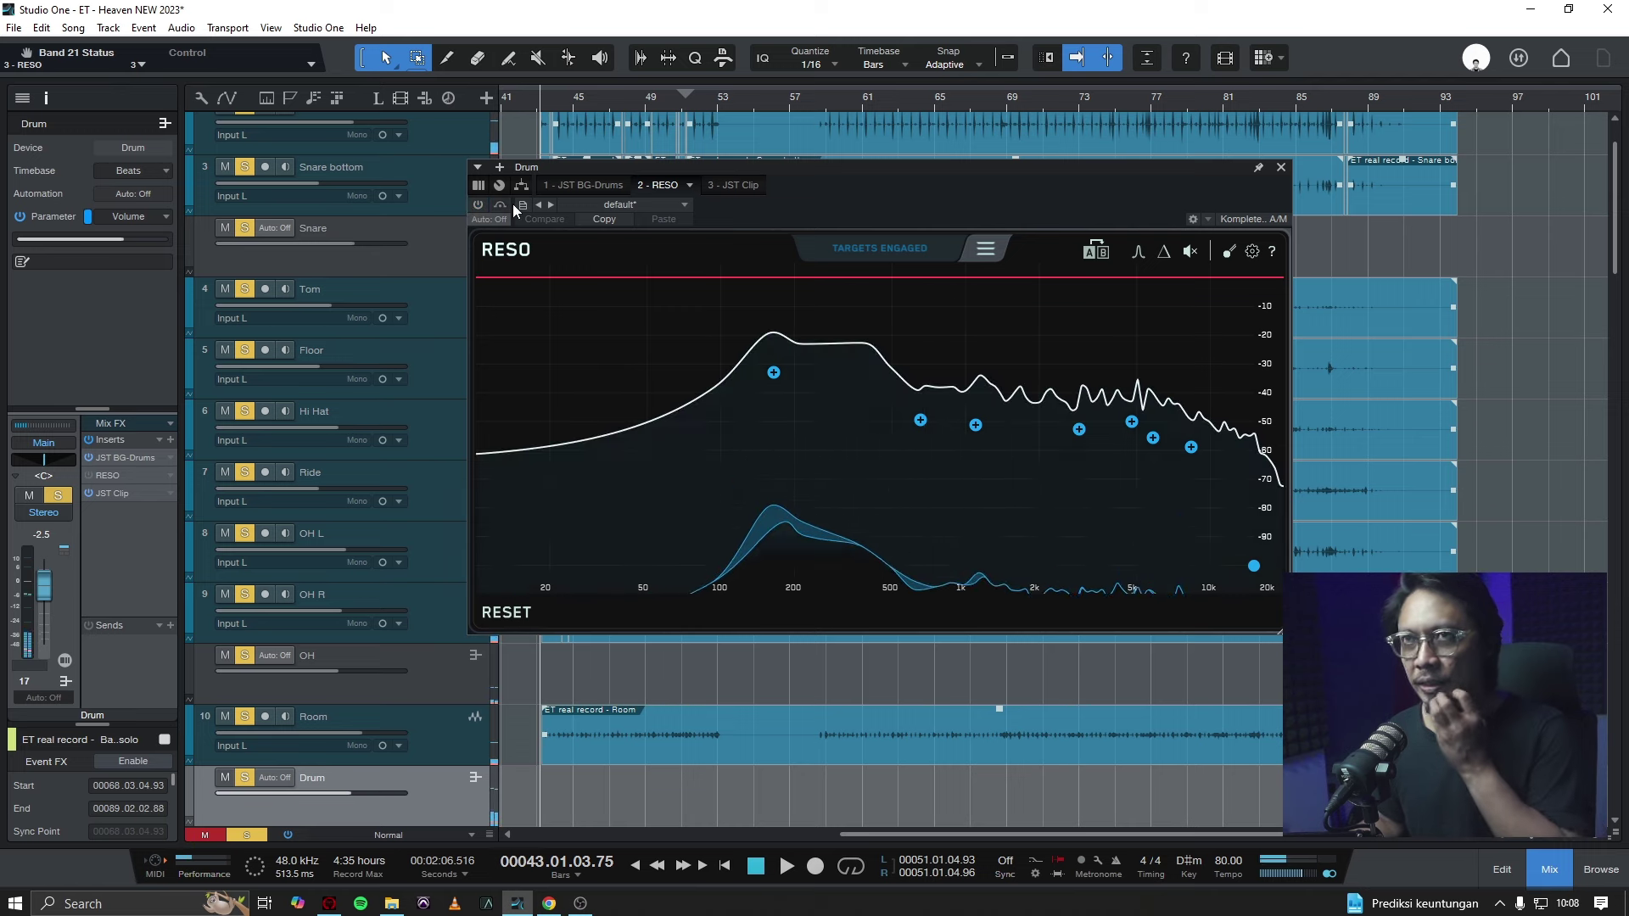
key(space)
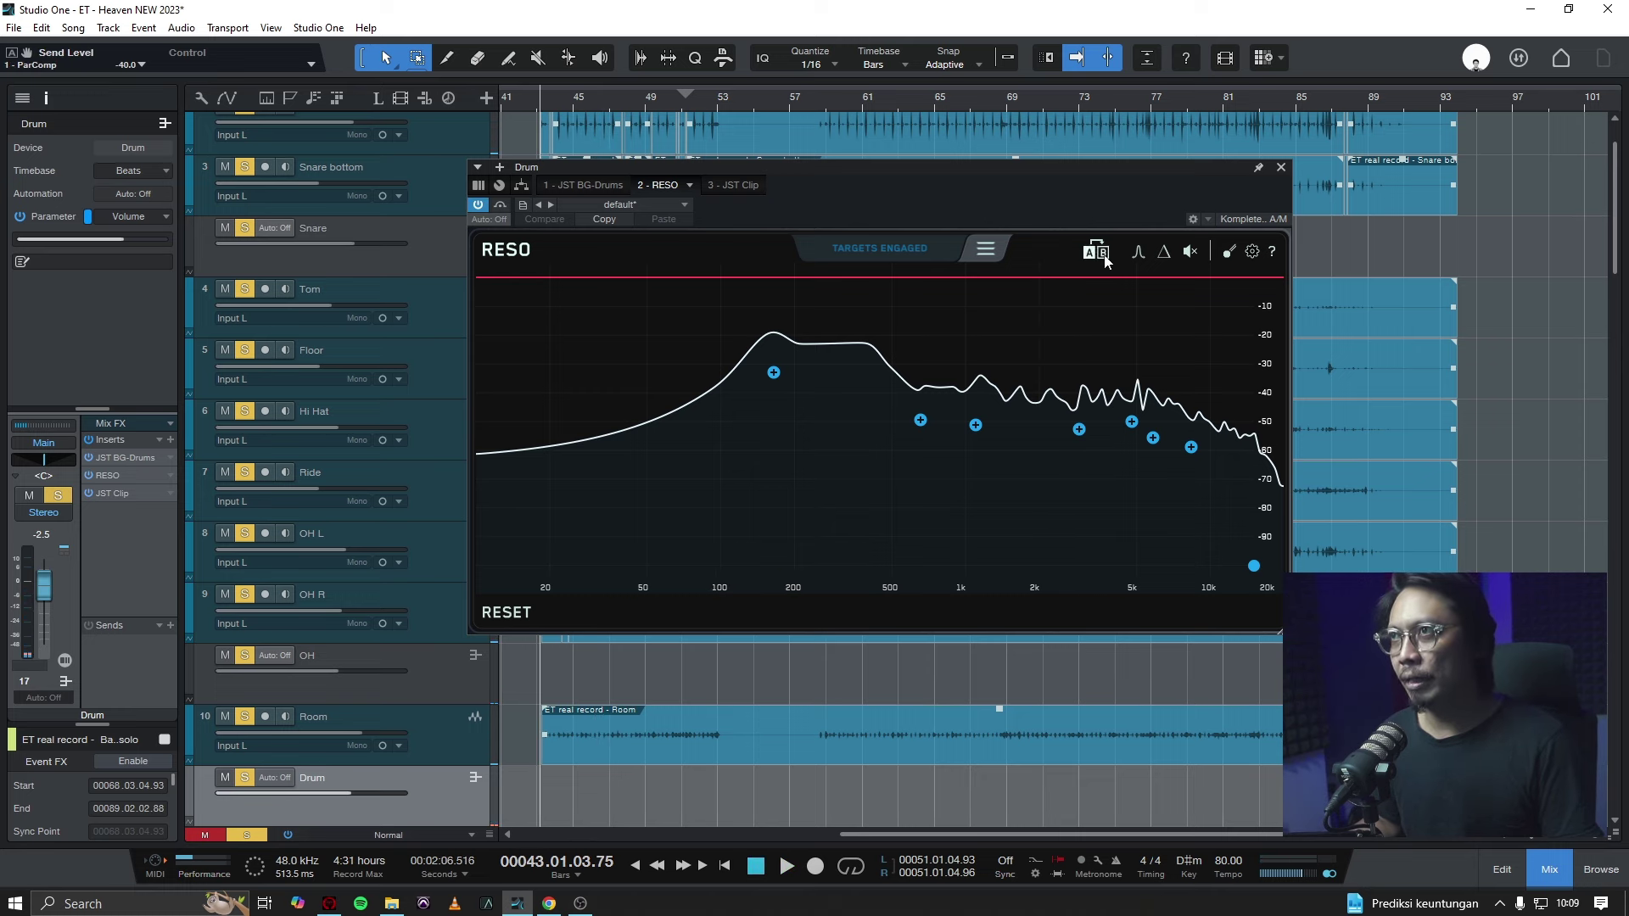
Calculate fresh resonance targets for the Drum bus in RESO's alternate A/B slot during playback, and engage them.
click(880, 248)
key(space)
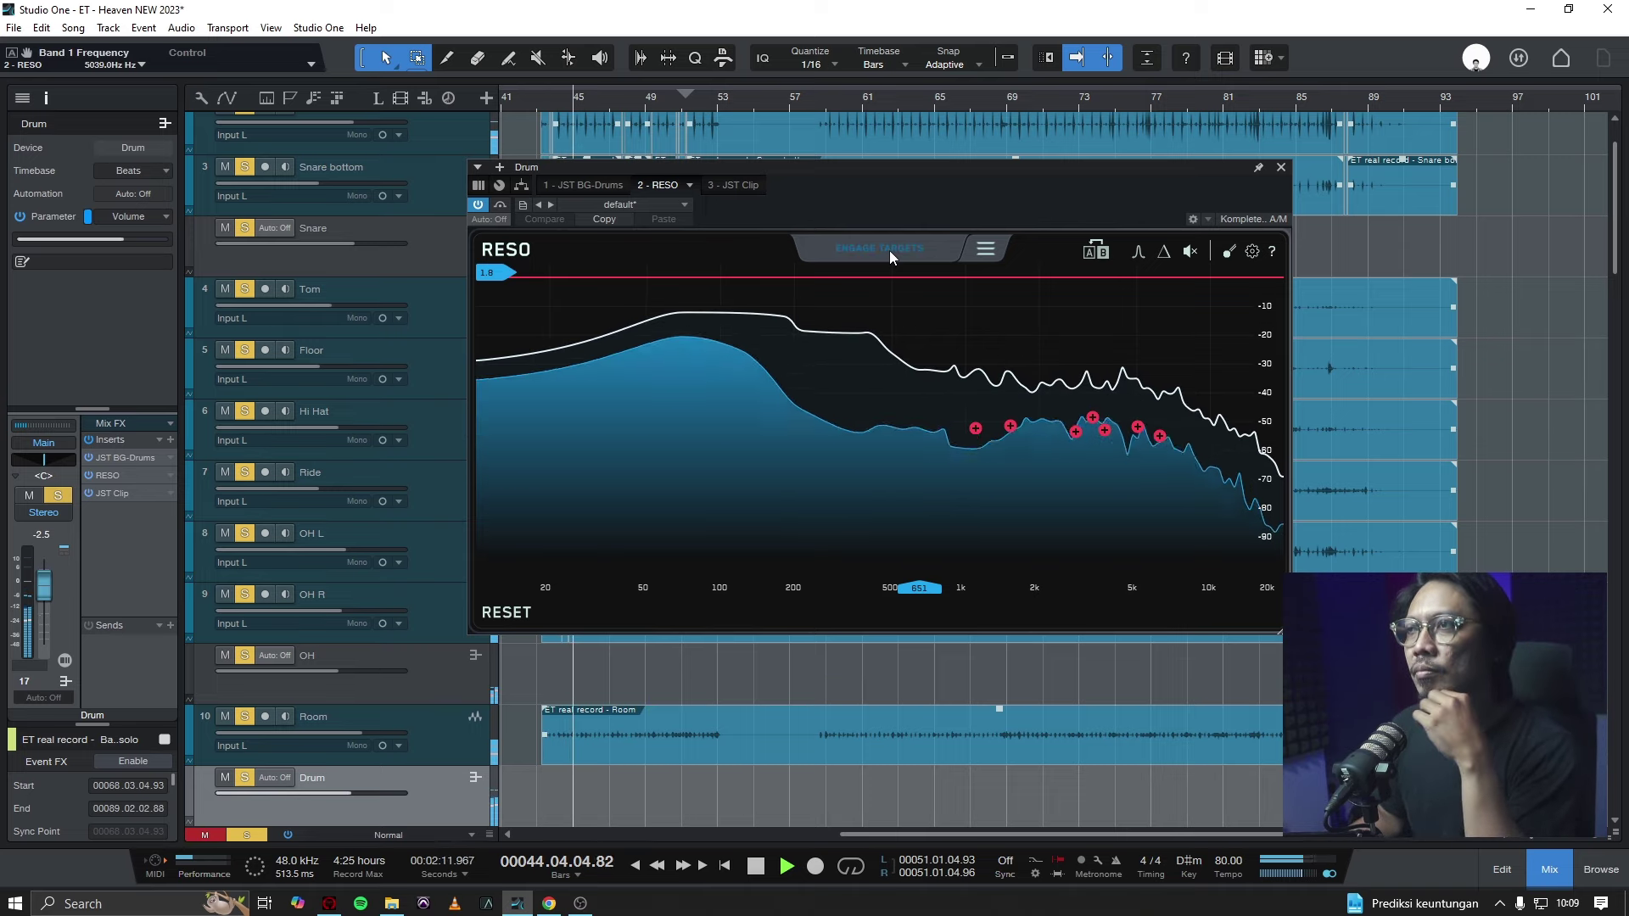
click(889, 251)
key(space)
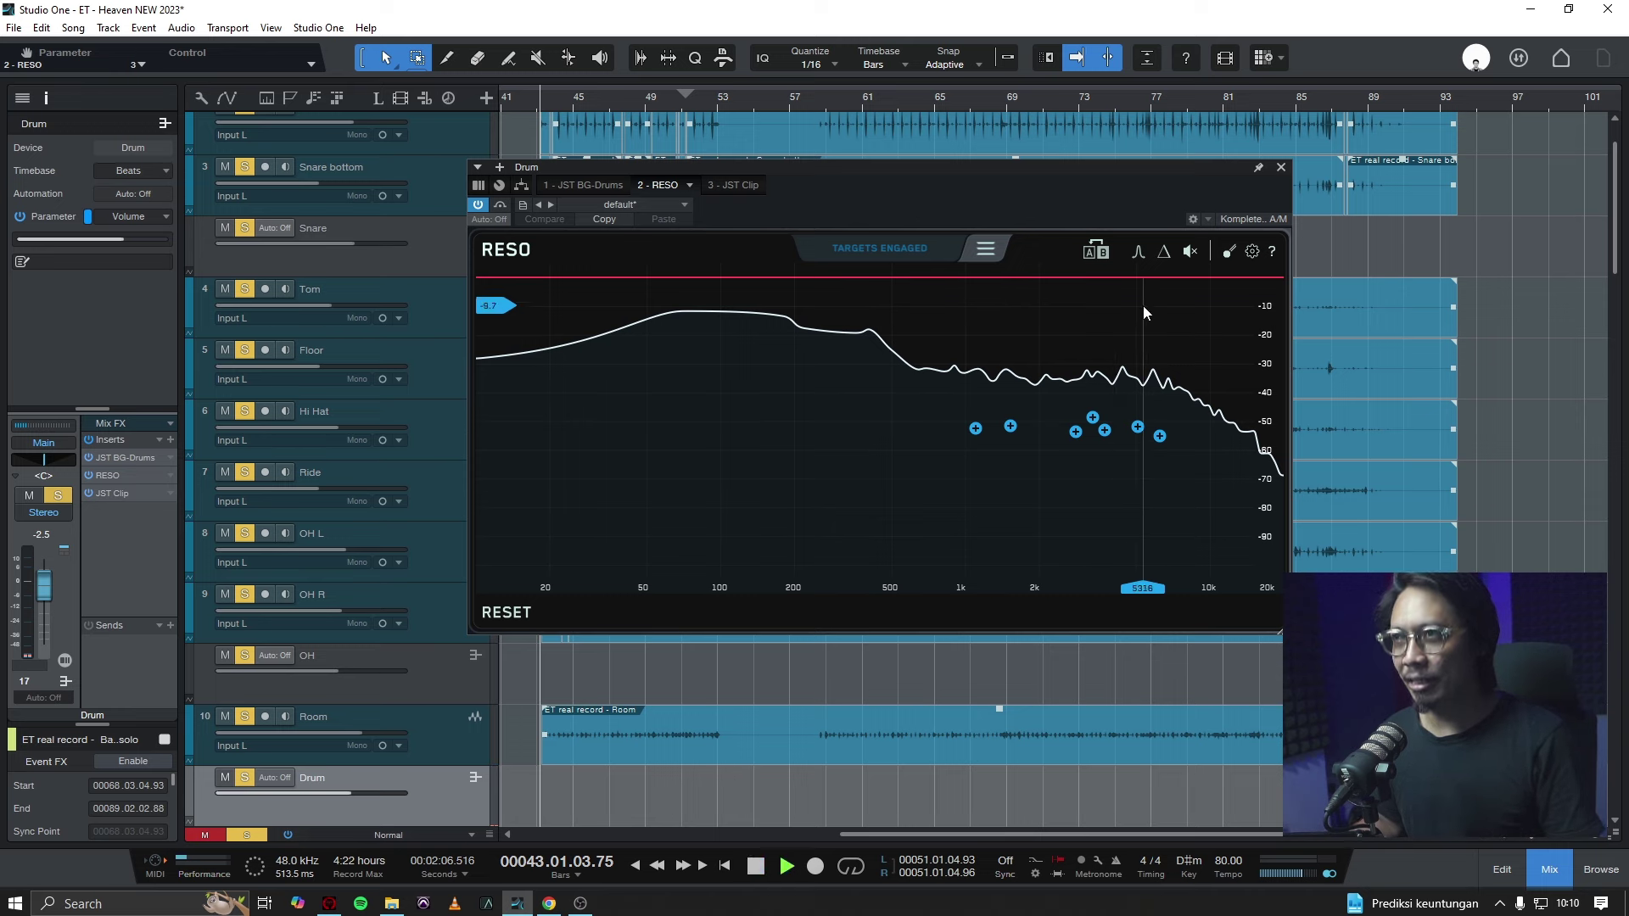
Play only the difference signal to hear what the calculated targets remove from the Drum bus, and restore normal output.
key(space)
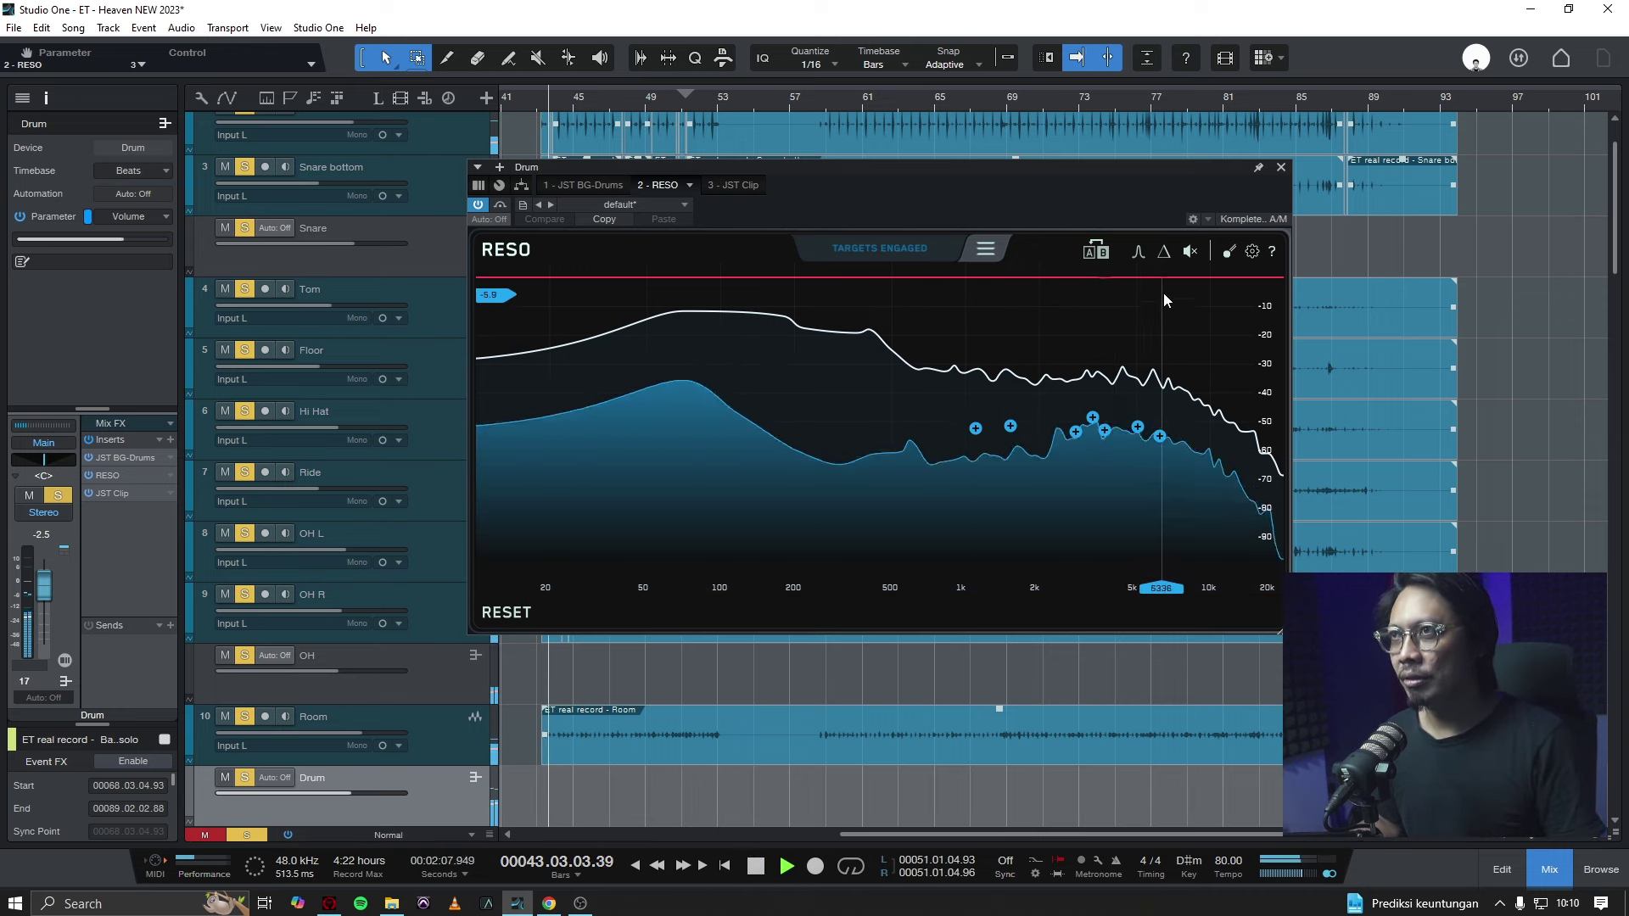
click(1165, 253)
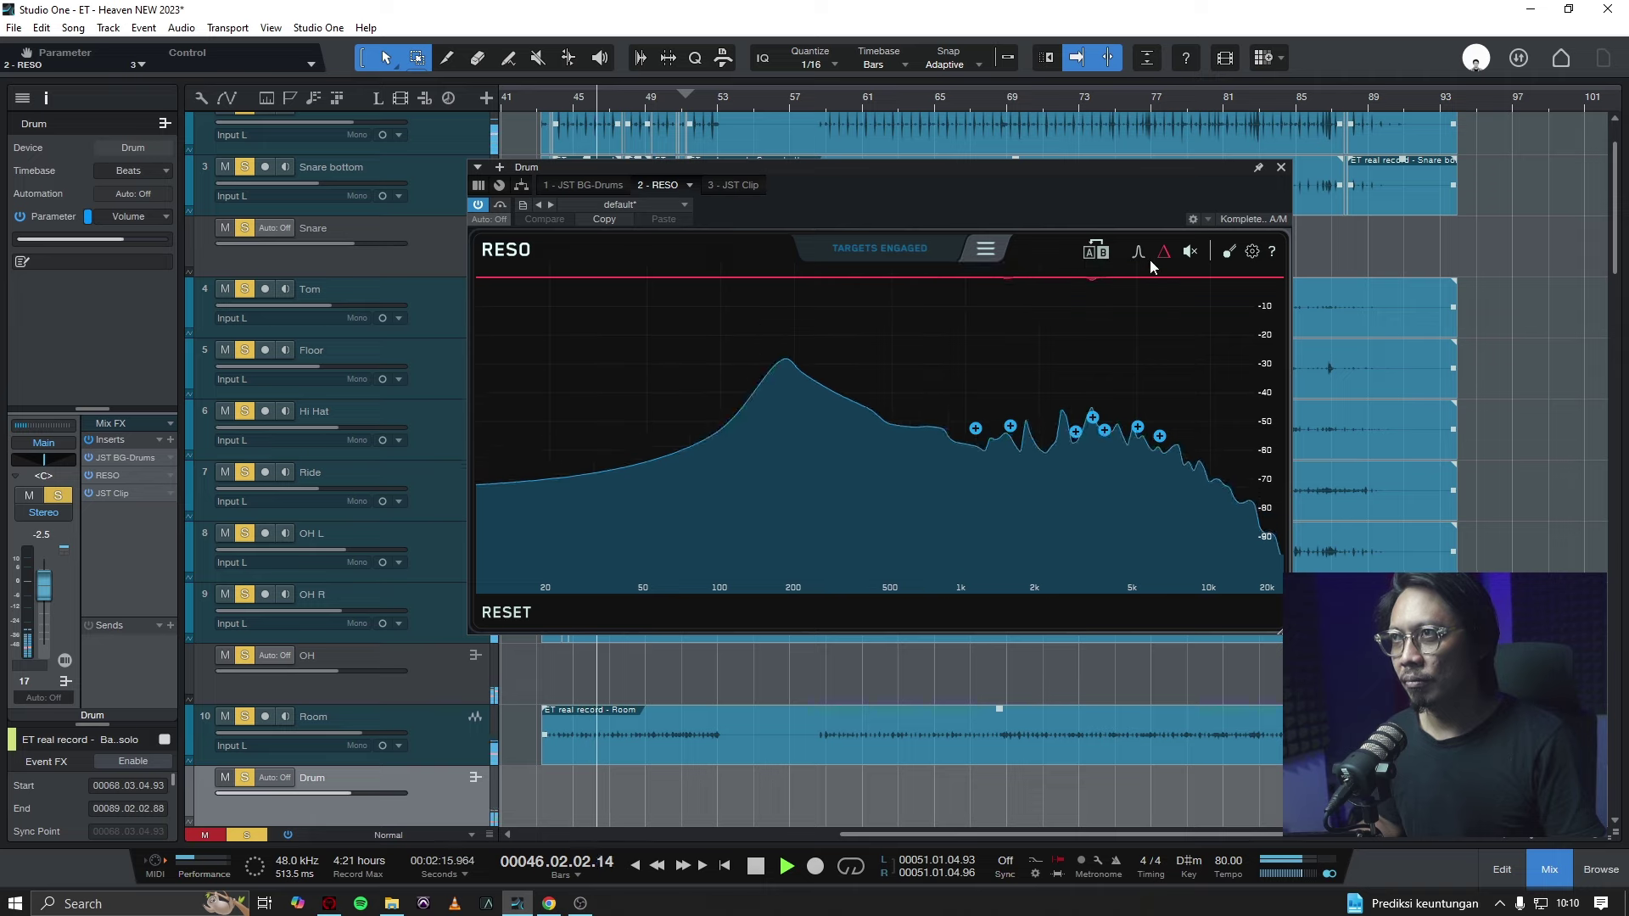
click(1163, 251)
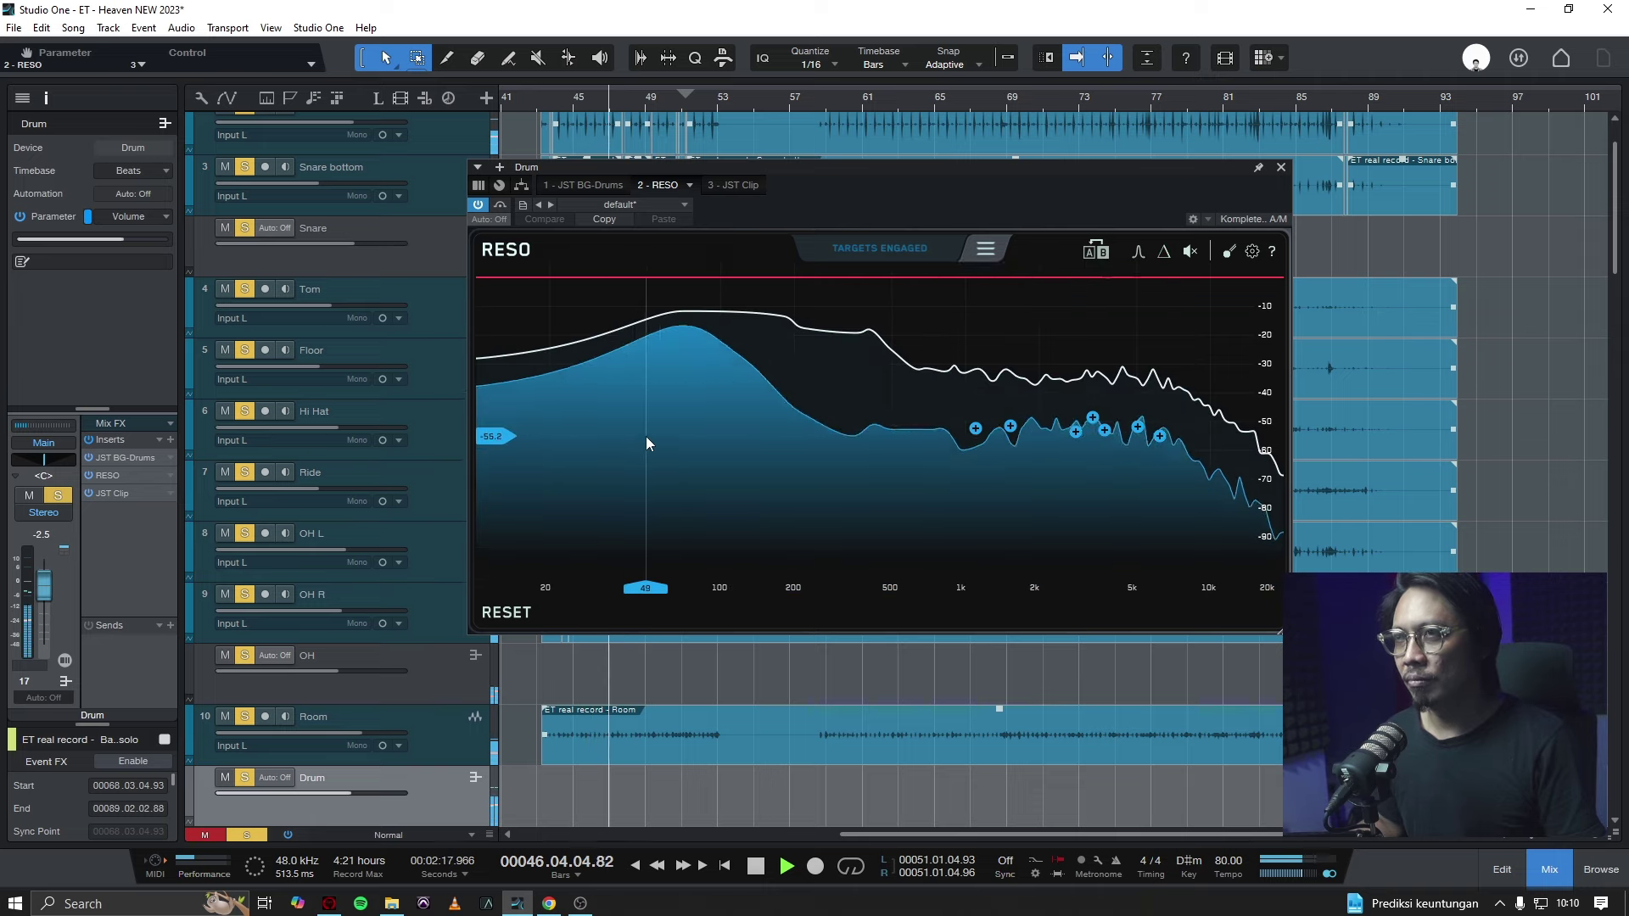
key(space)
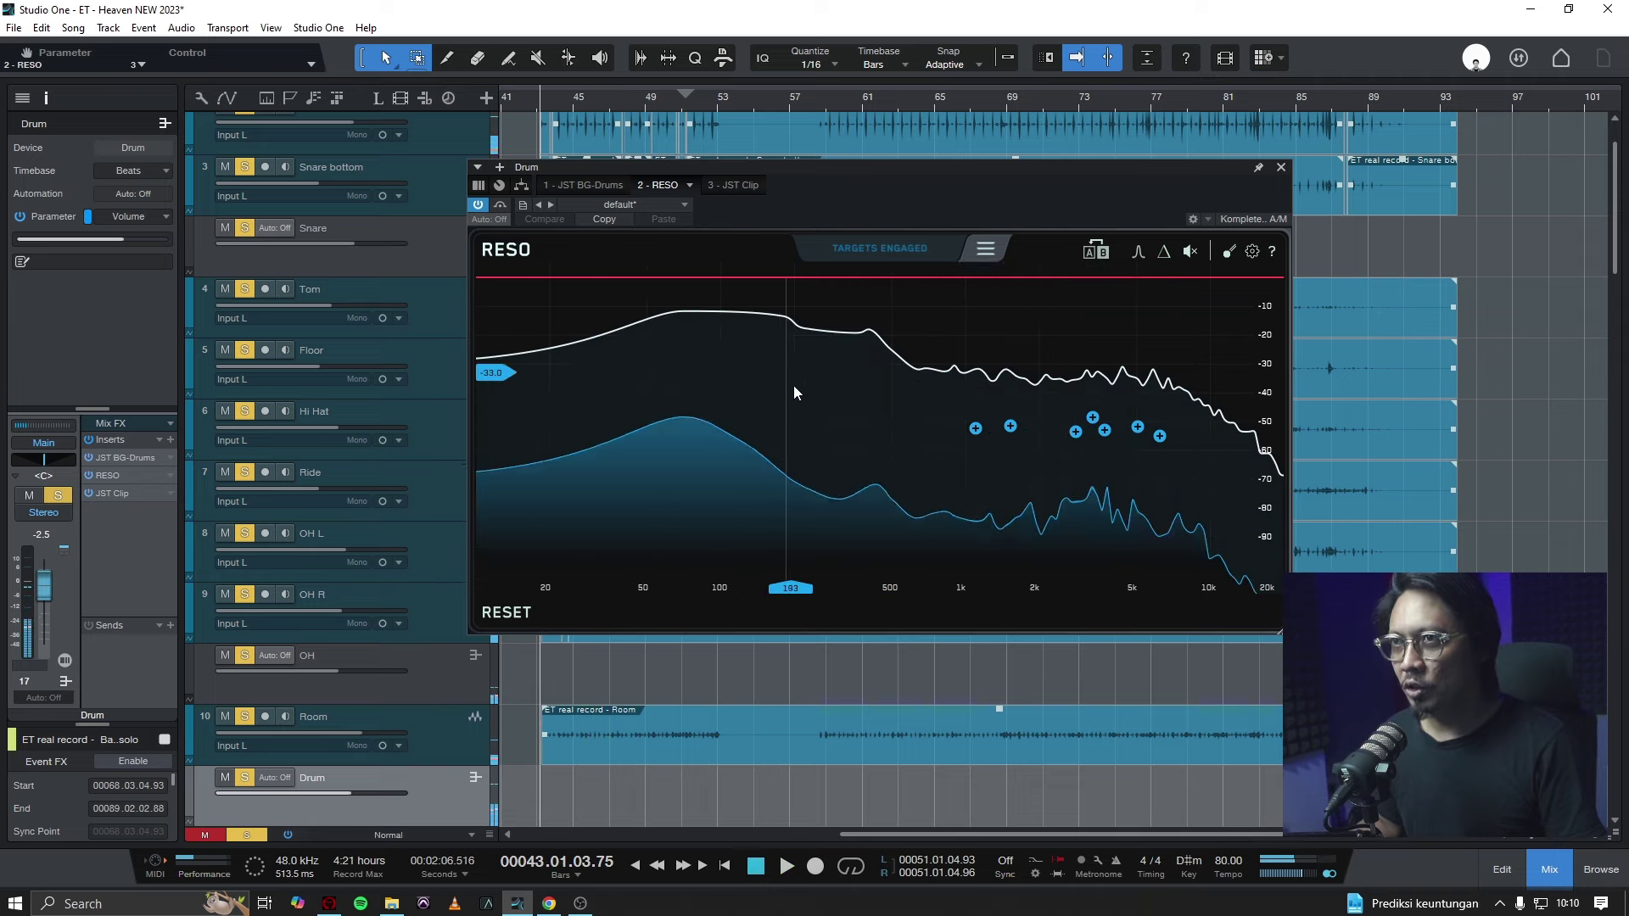
Add a manual target at about 182 Hz on the Drum bus, set its threshold to −26.0 dB, and save the song.
click(784, 347)
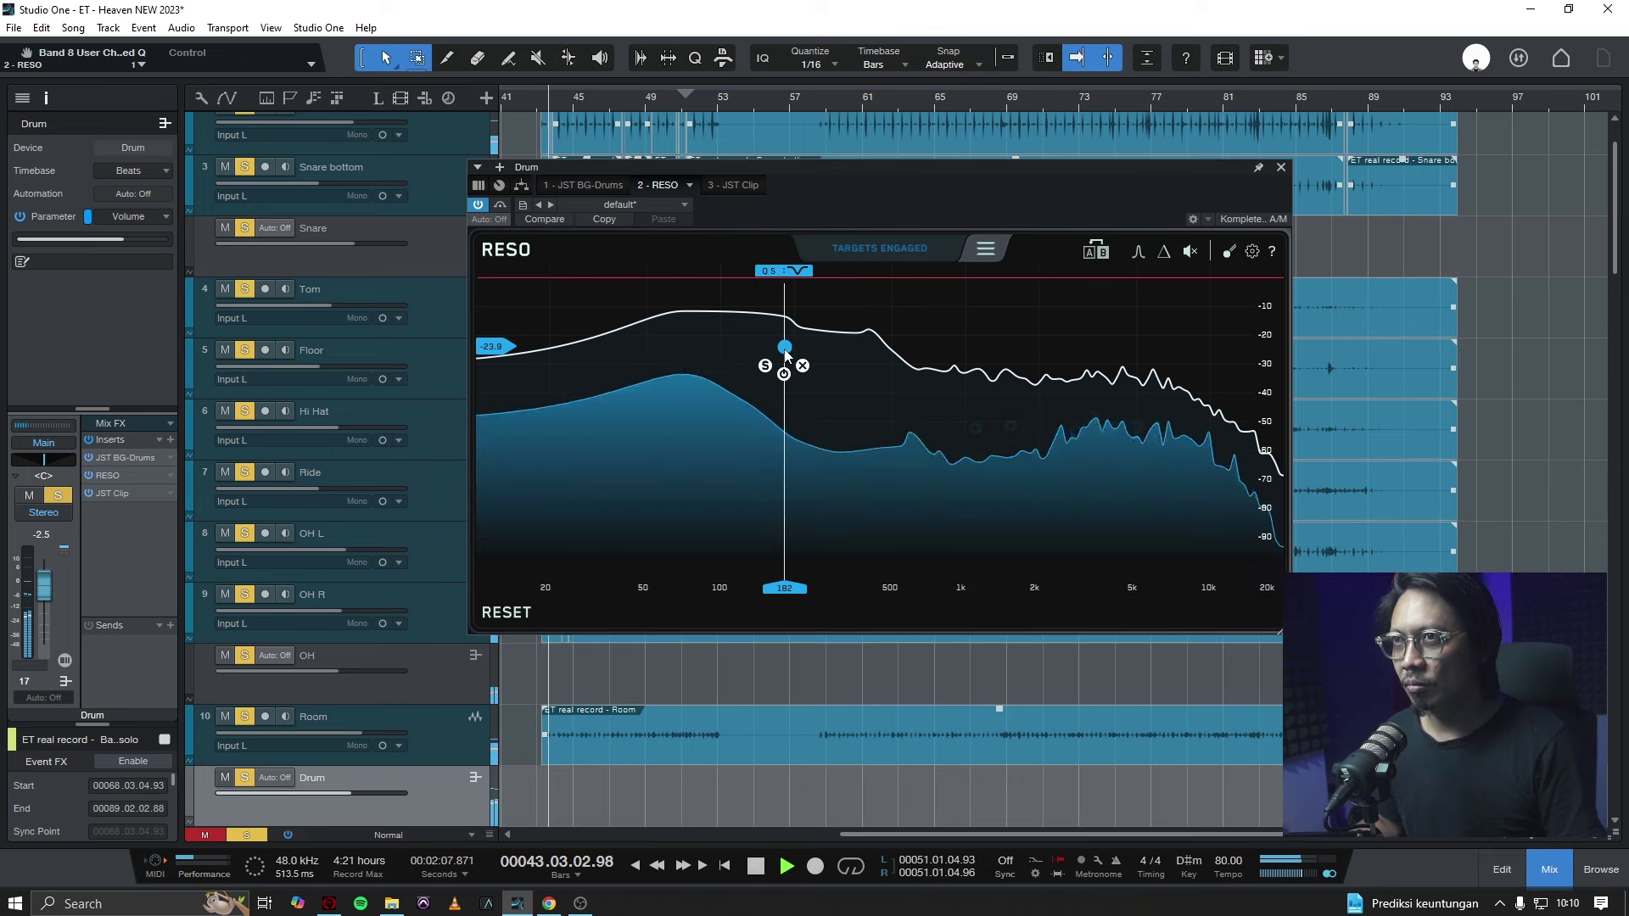
mouse_move(785, 347)
mouse_down()
mouse_move(784, 372)
mouse_move(785, 357)
mouse_up()
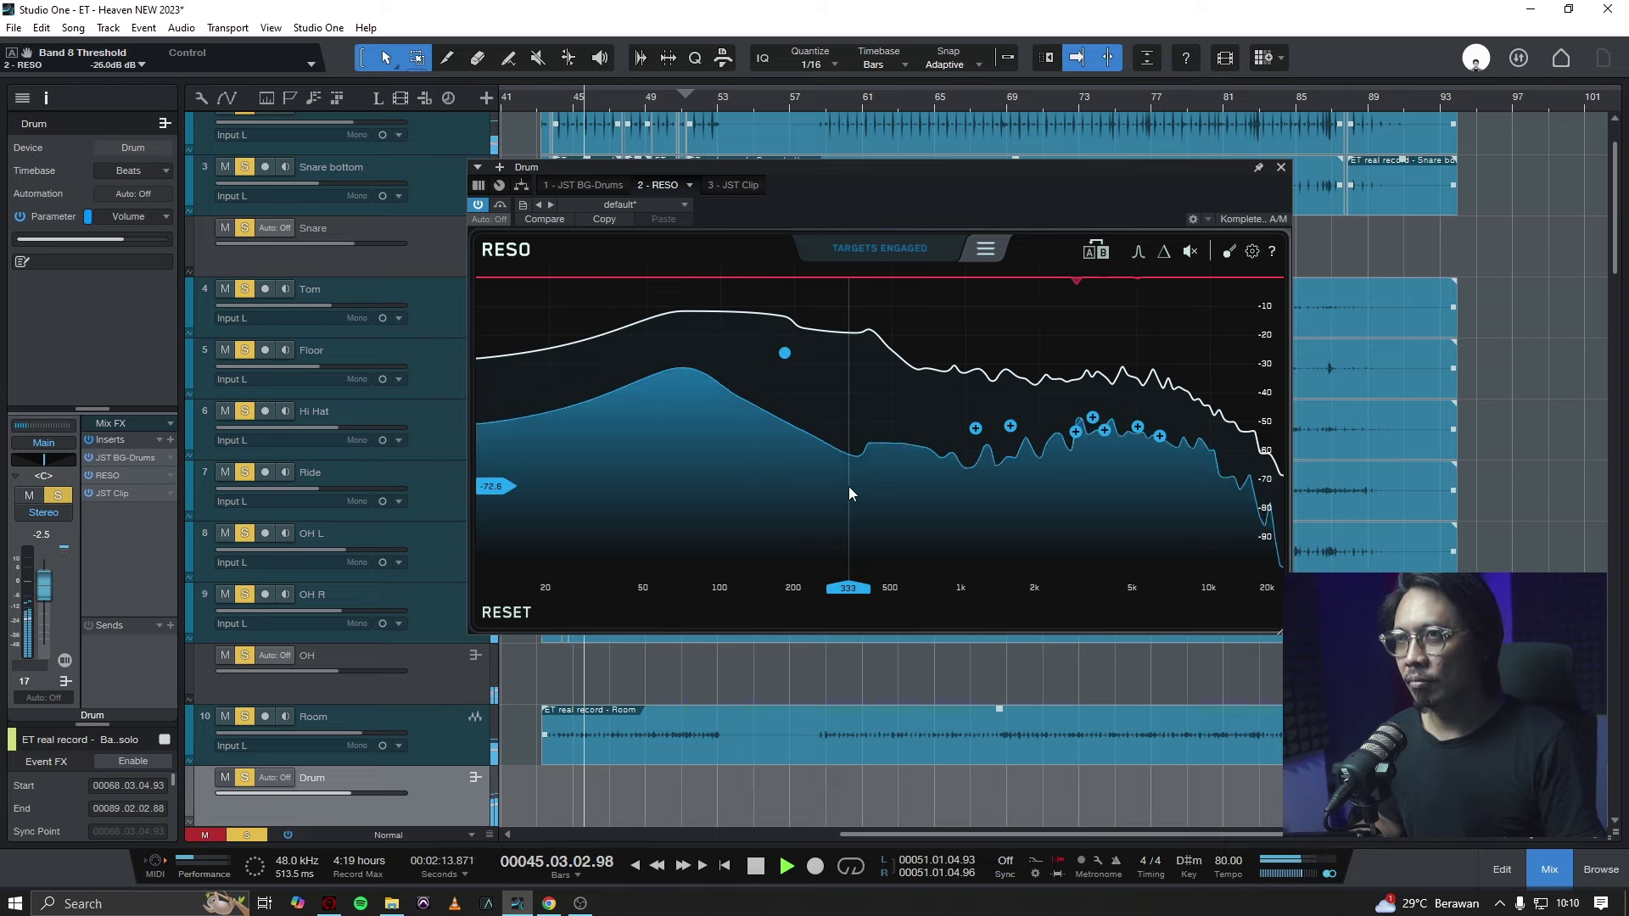
key(space)
key(ctrl+s)
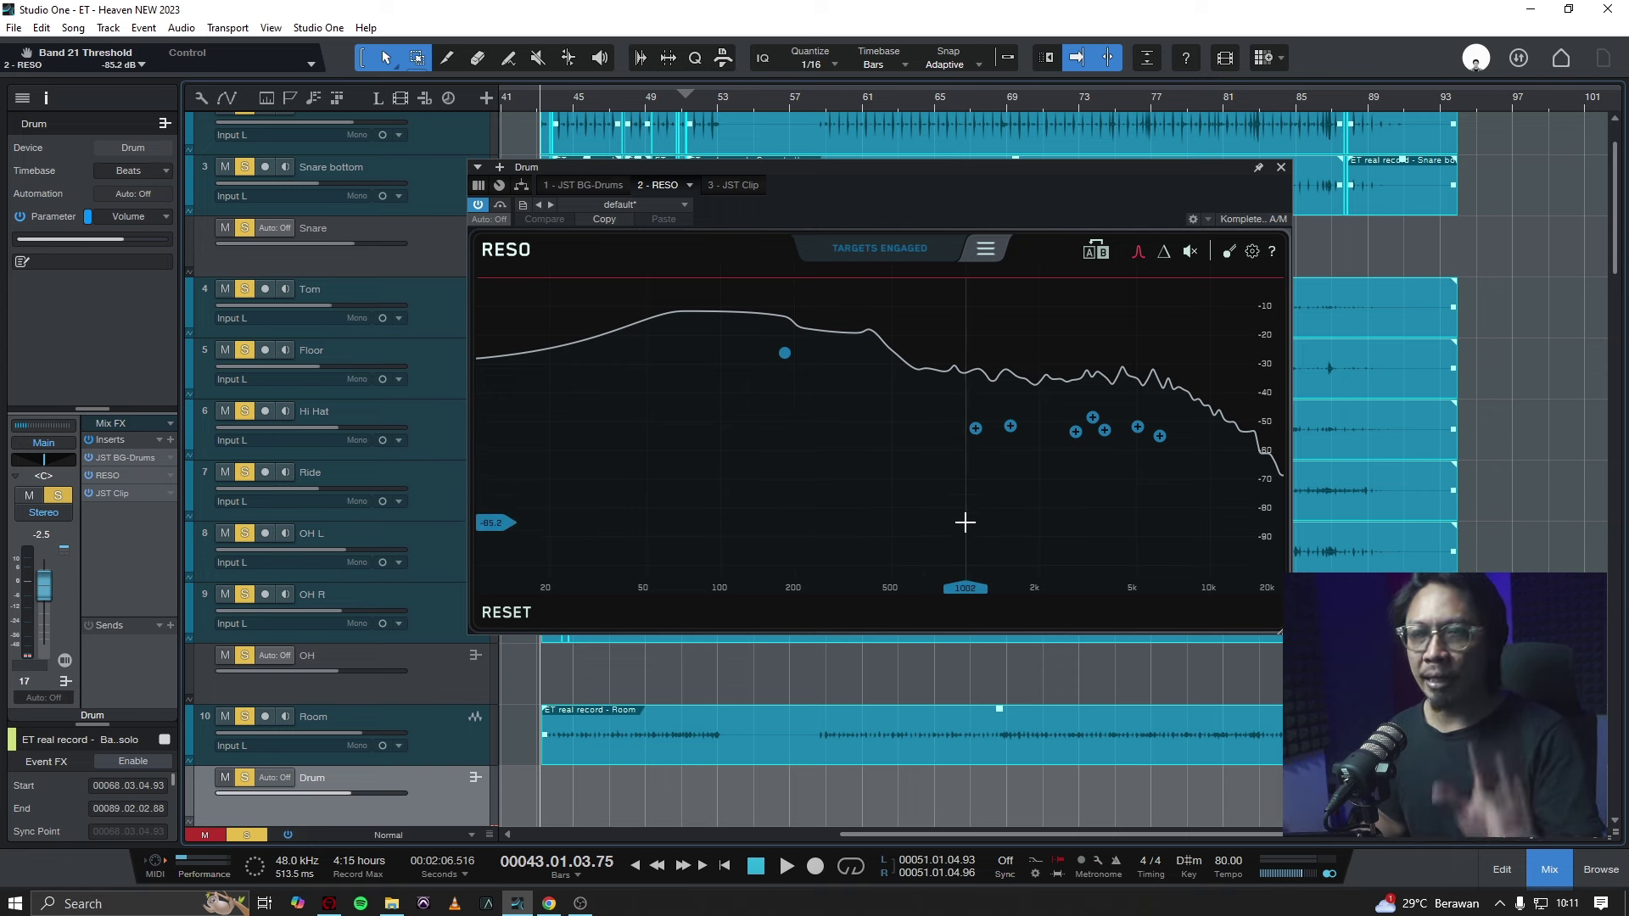
Leave target-adding mode, move the RESO window aside, and compare the Drum bus with RESO bypassed and active during playback.
click(1142, 258)
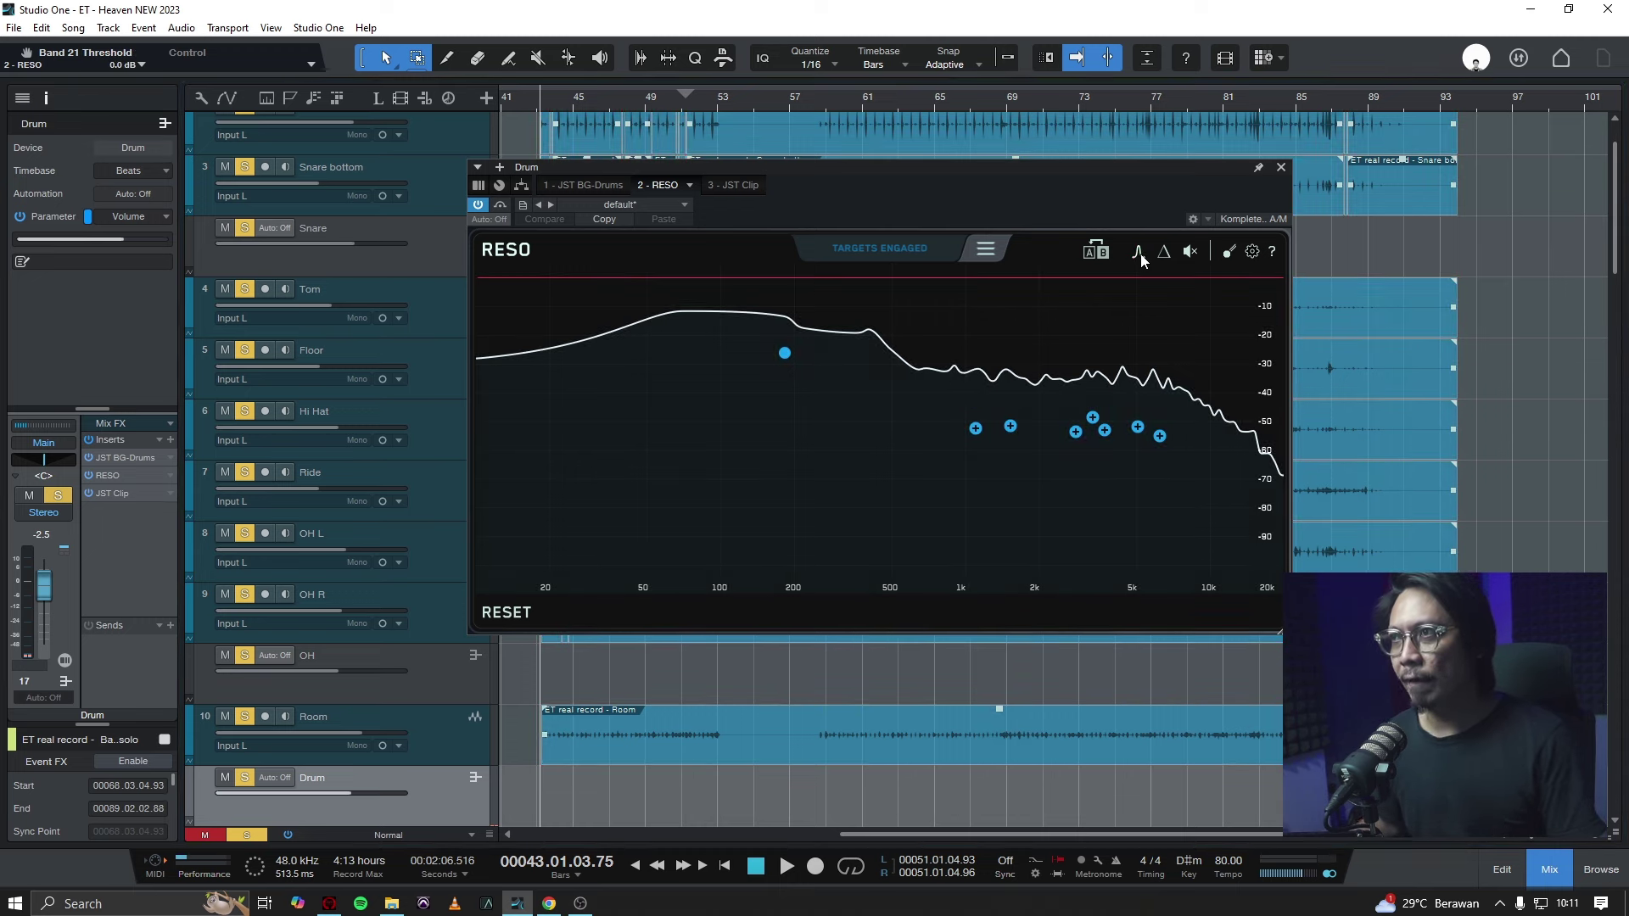
drag(576, 167, 417, 124)
click(339, 162)
key(space)
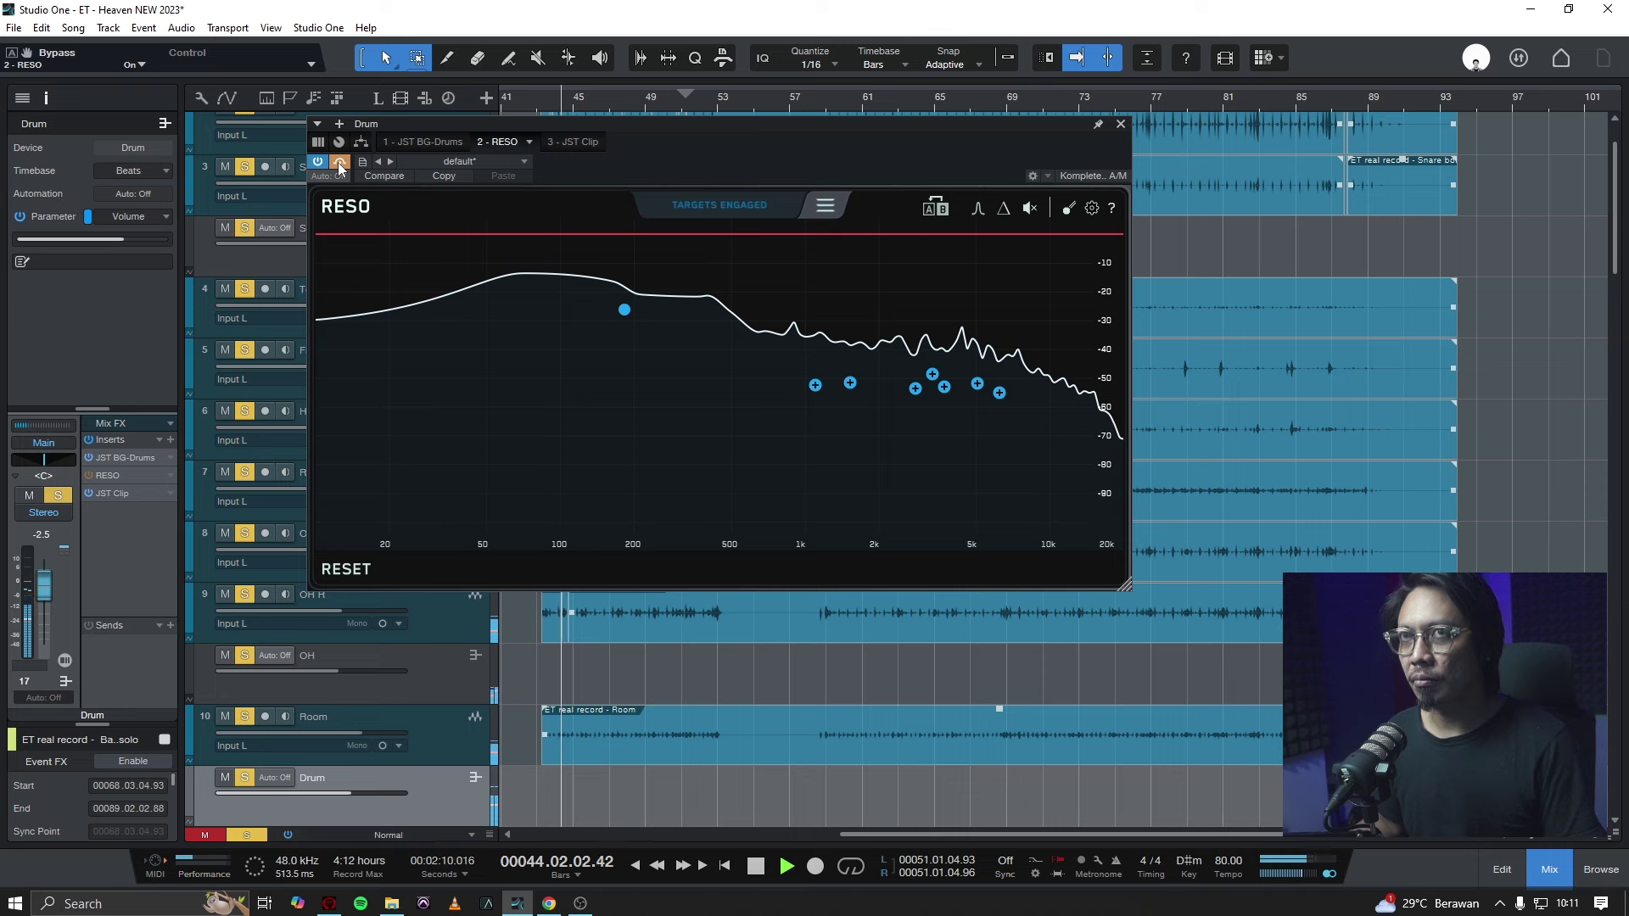
click(339, 162)
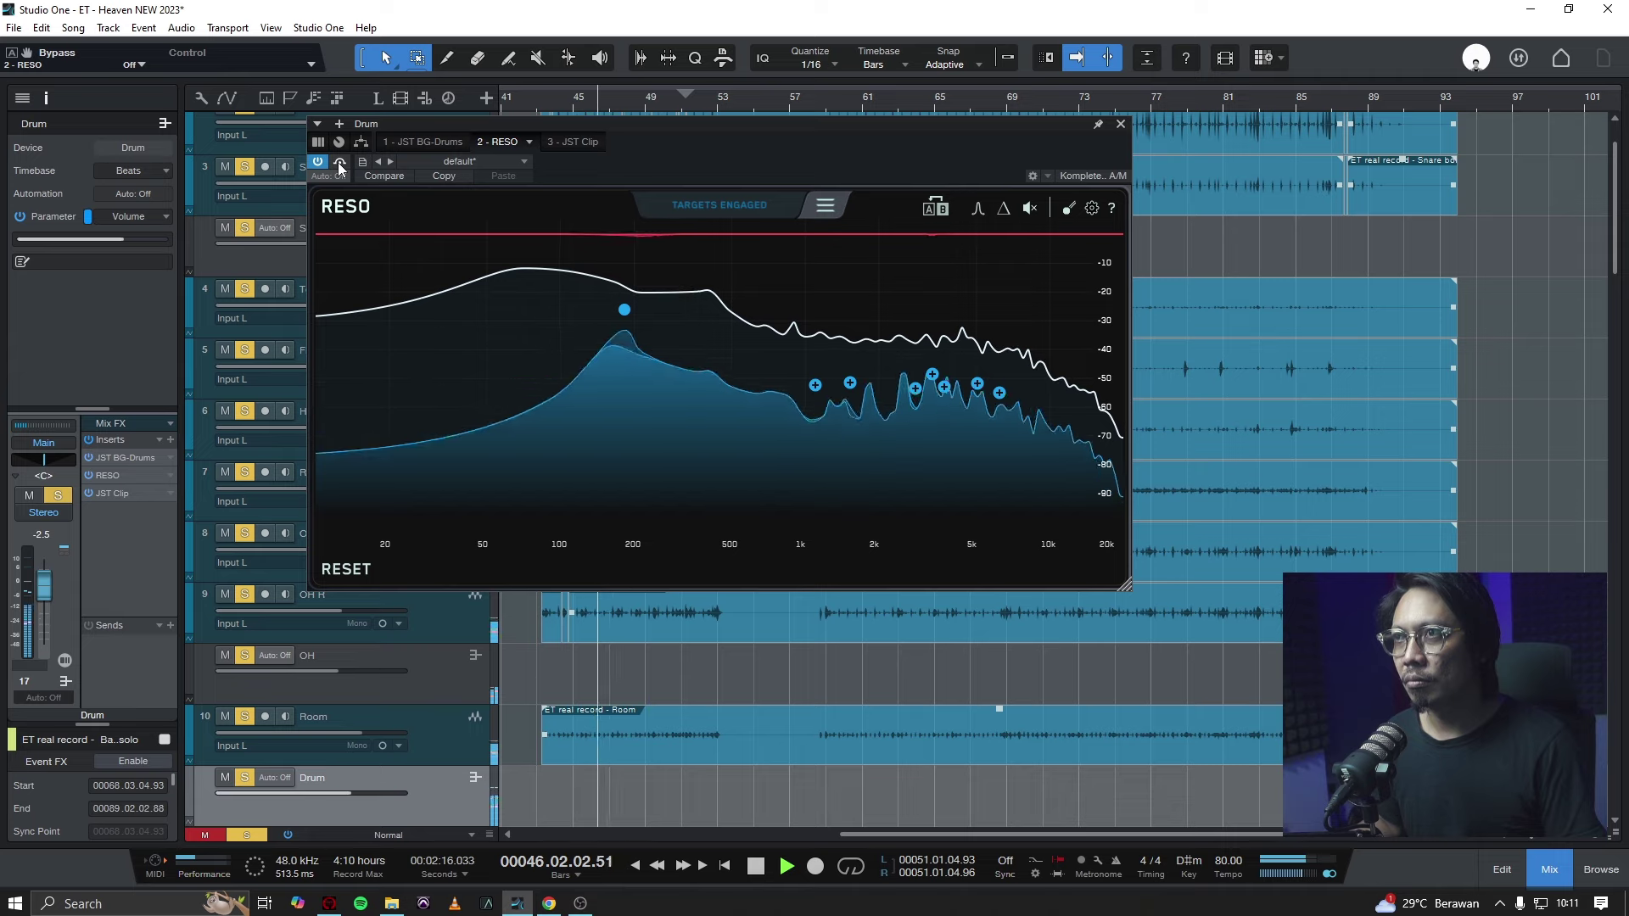
key(space)
Audition the difference signal of the Drum bus with the target at about 182 Hz included.
click(1004, 208)
key(space)
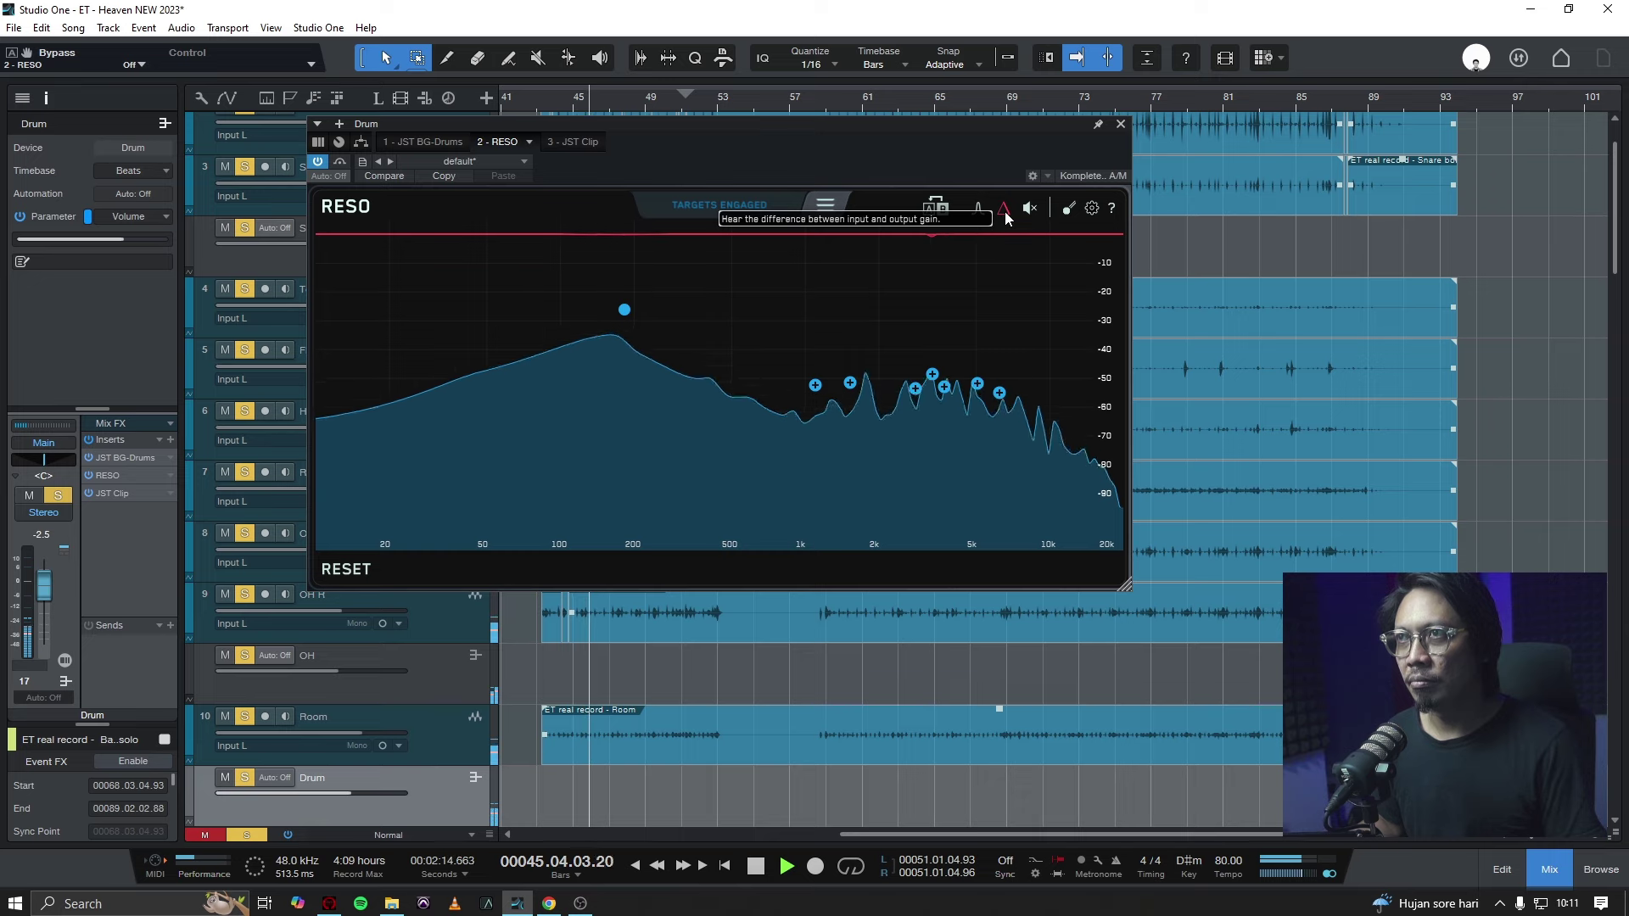
key(space)
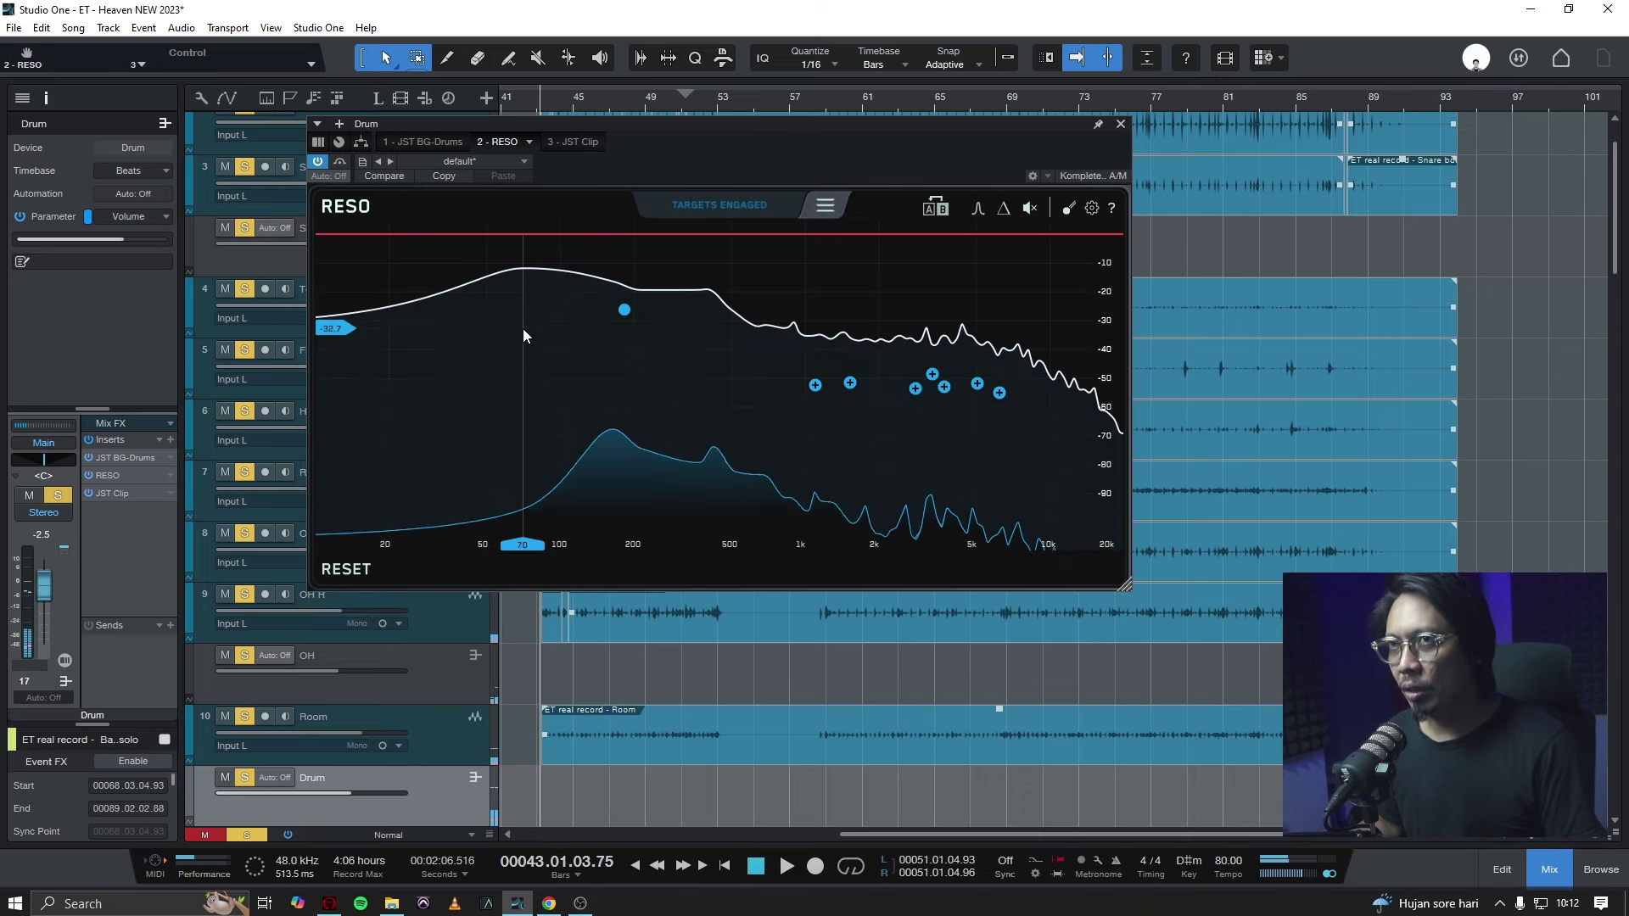
Add a low-frequency target at about 69 Hz on the Drum bus and adjust its threshold to about −19.8 dB during playback.
double_click(517, 318)
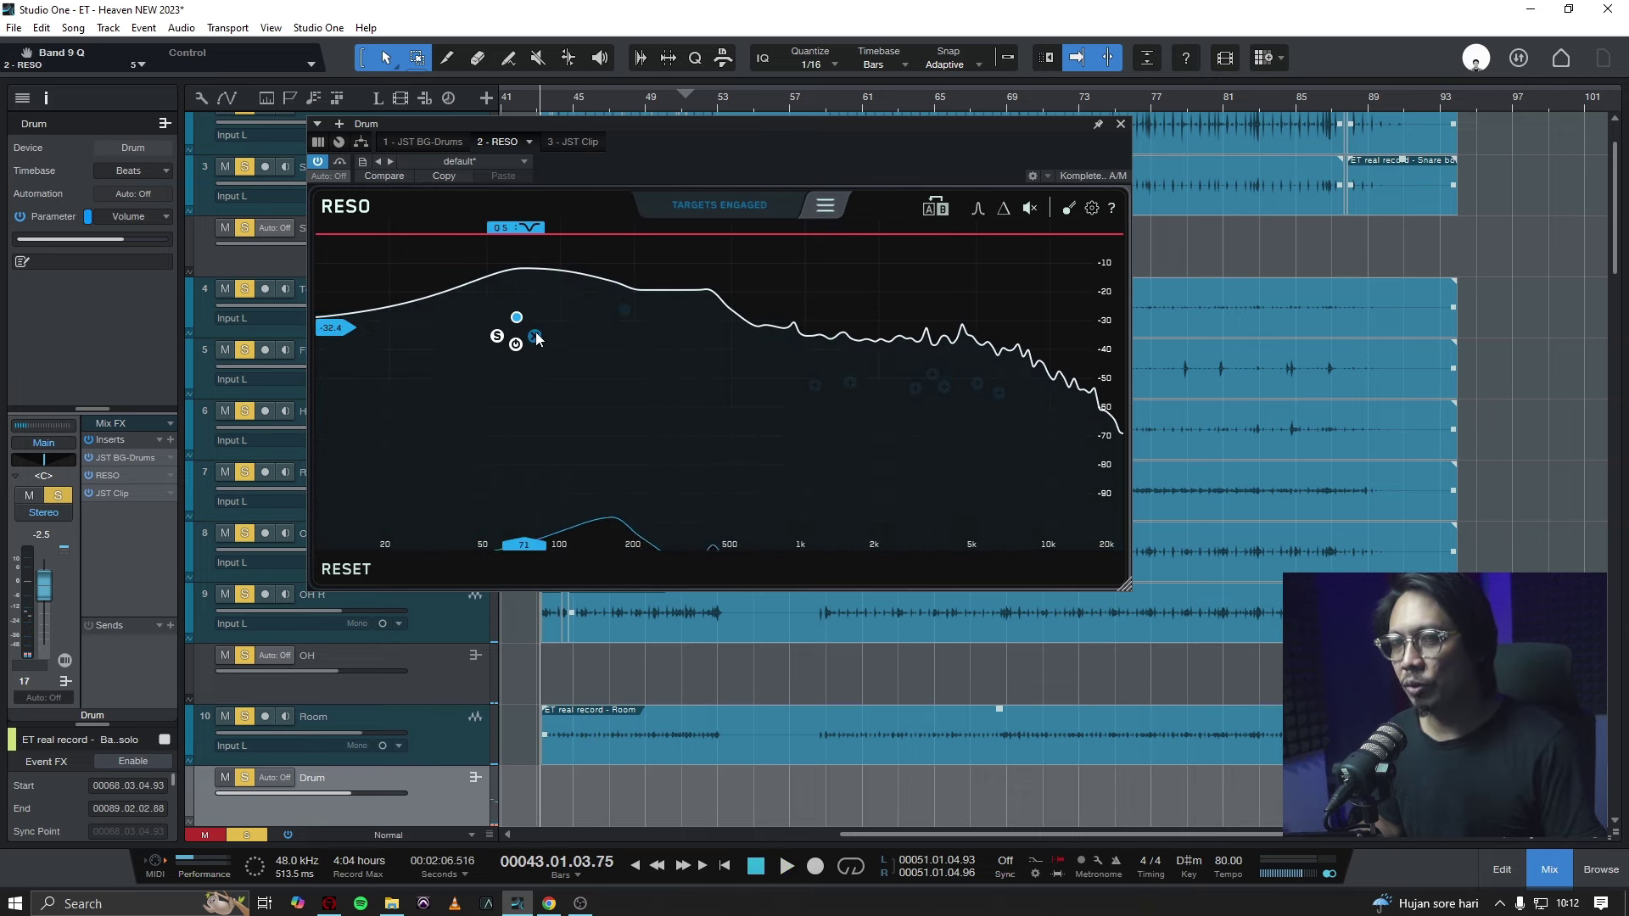
key(space)
drag(517, 317, 520, 269)
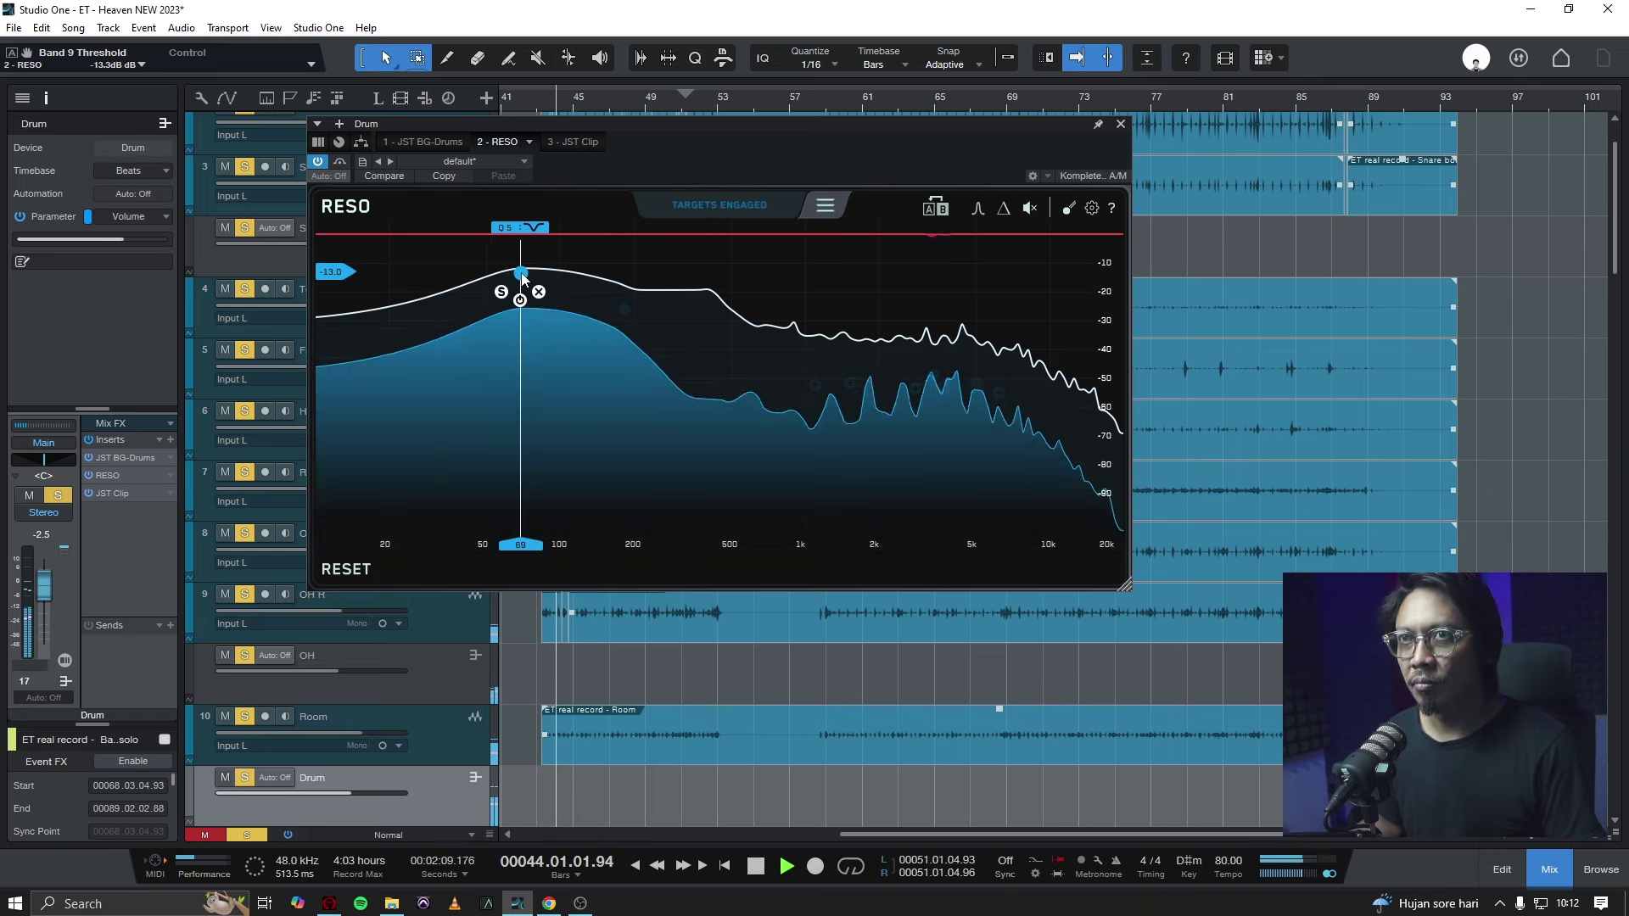
drag(522, 289, 522, 296)
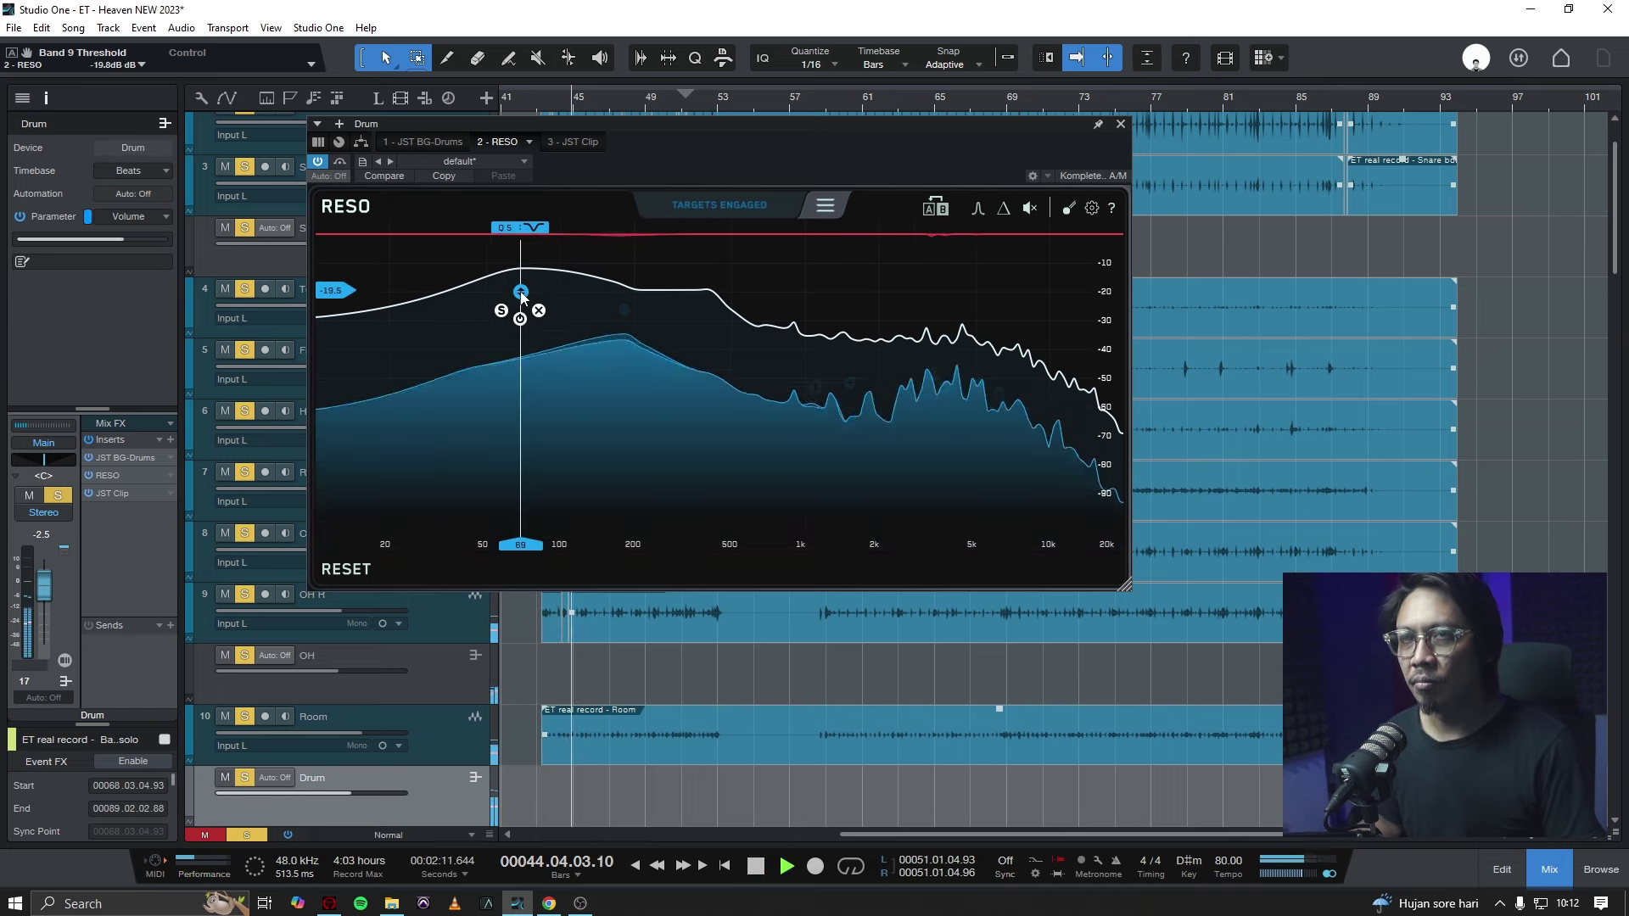
Check the difference signal with the target at about 69 Hz included, close the Drum bus RESO window, and save the song.
click(1004, 210)
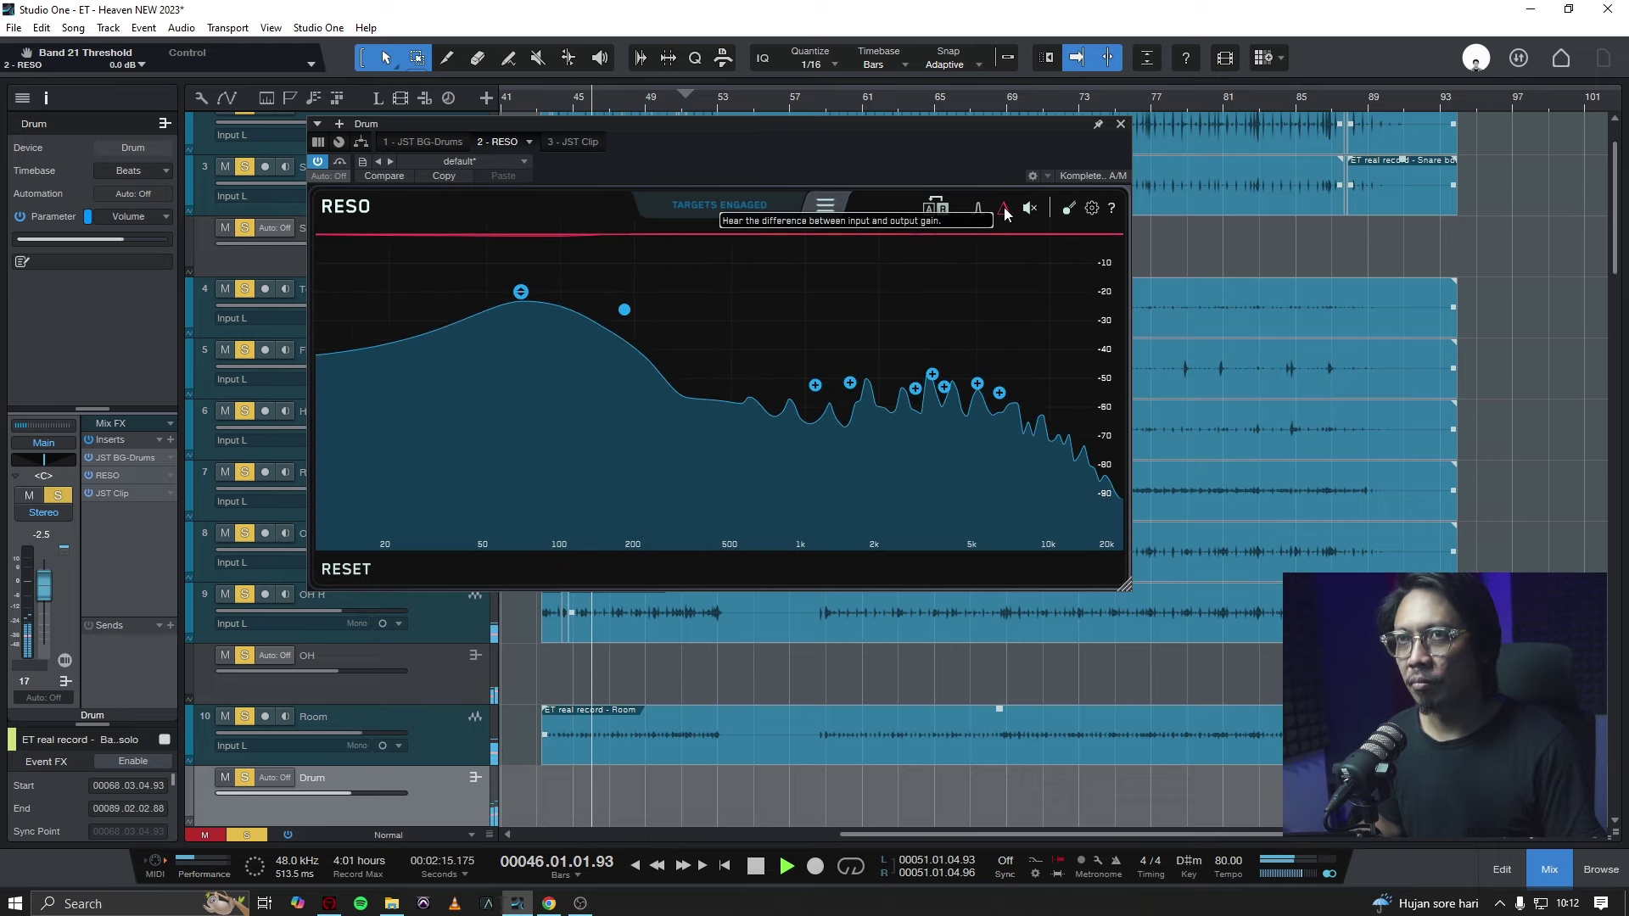
click(1004, 212)
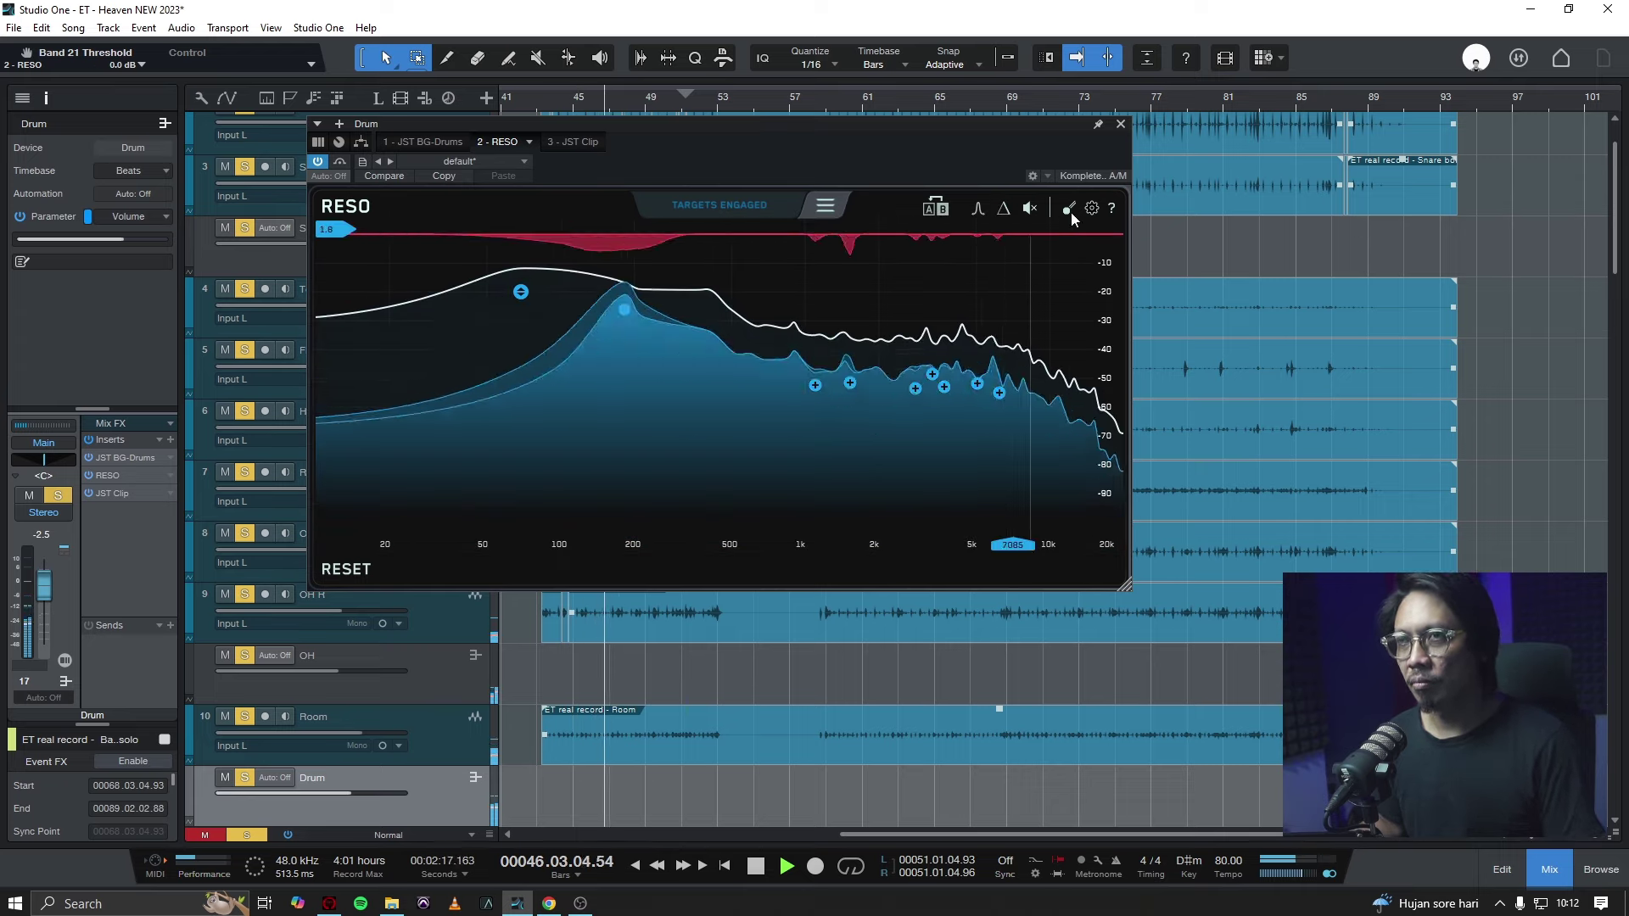
key(space)
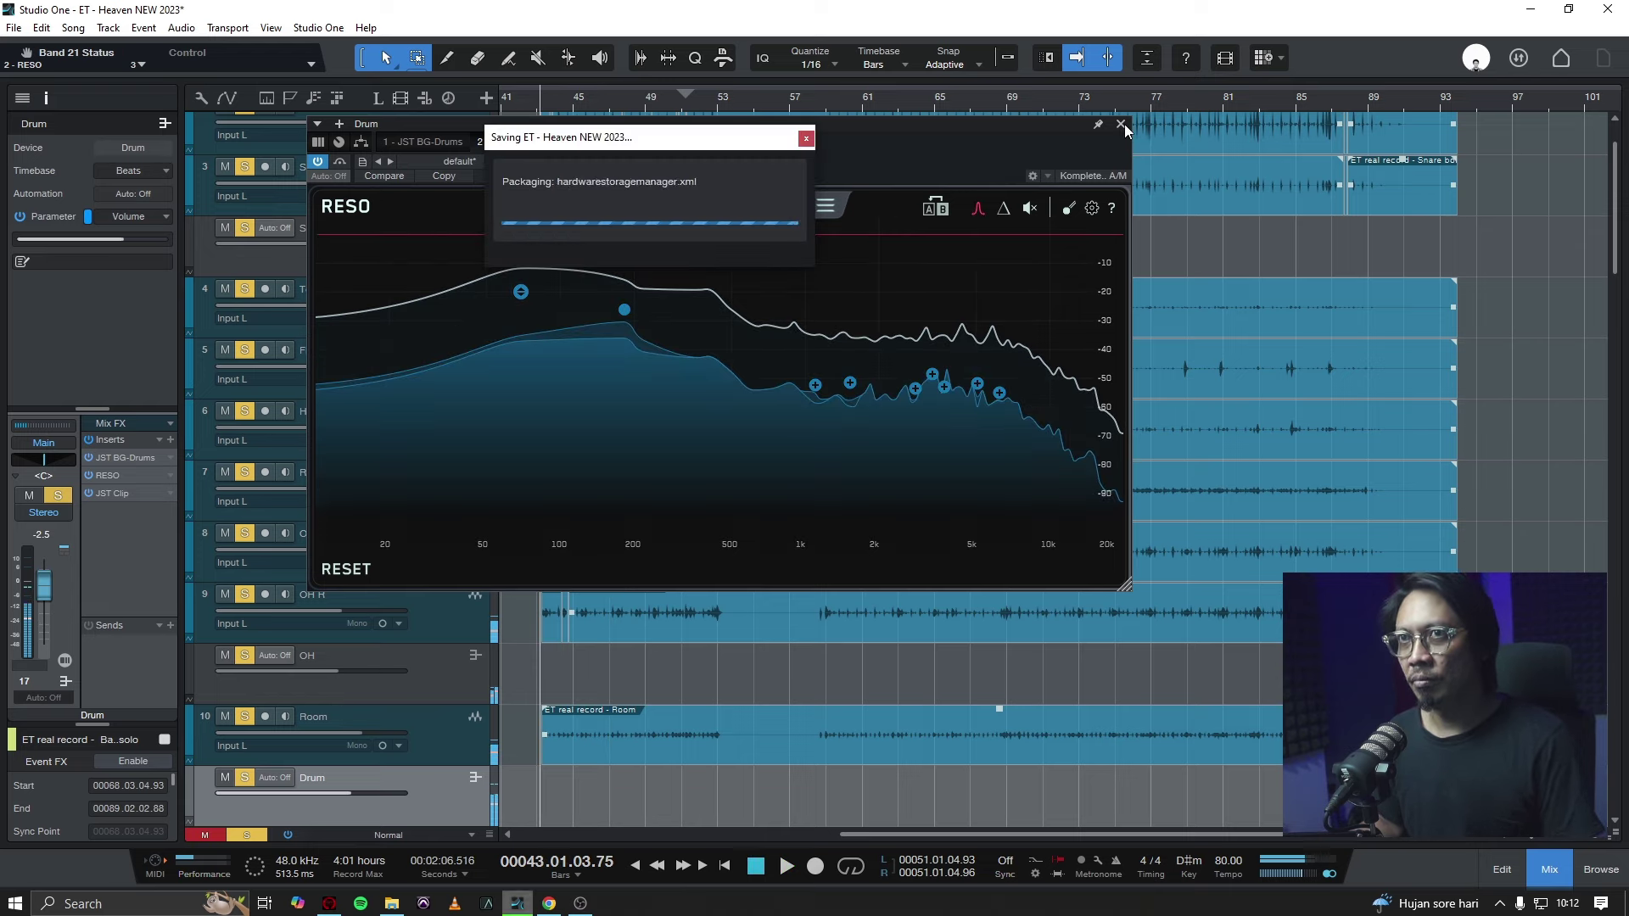
click(1120, 124)
key(ctrl+s)
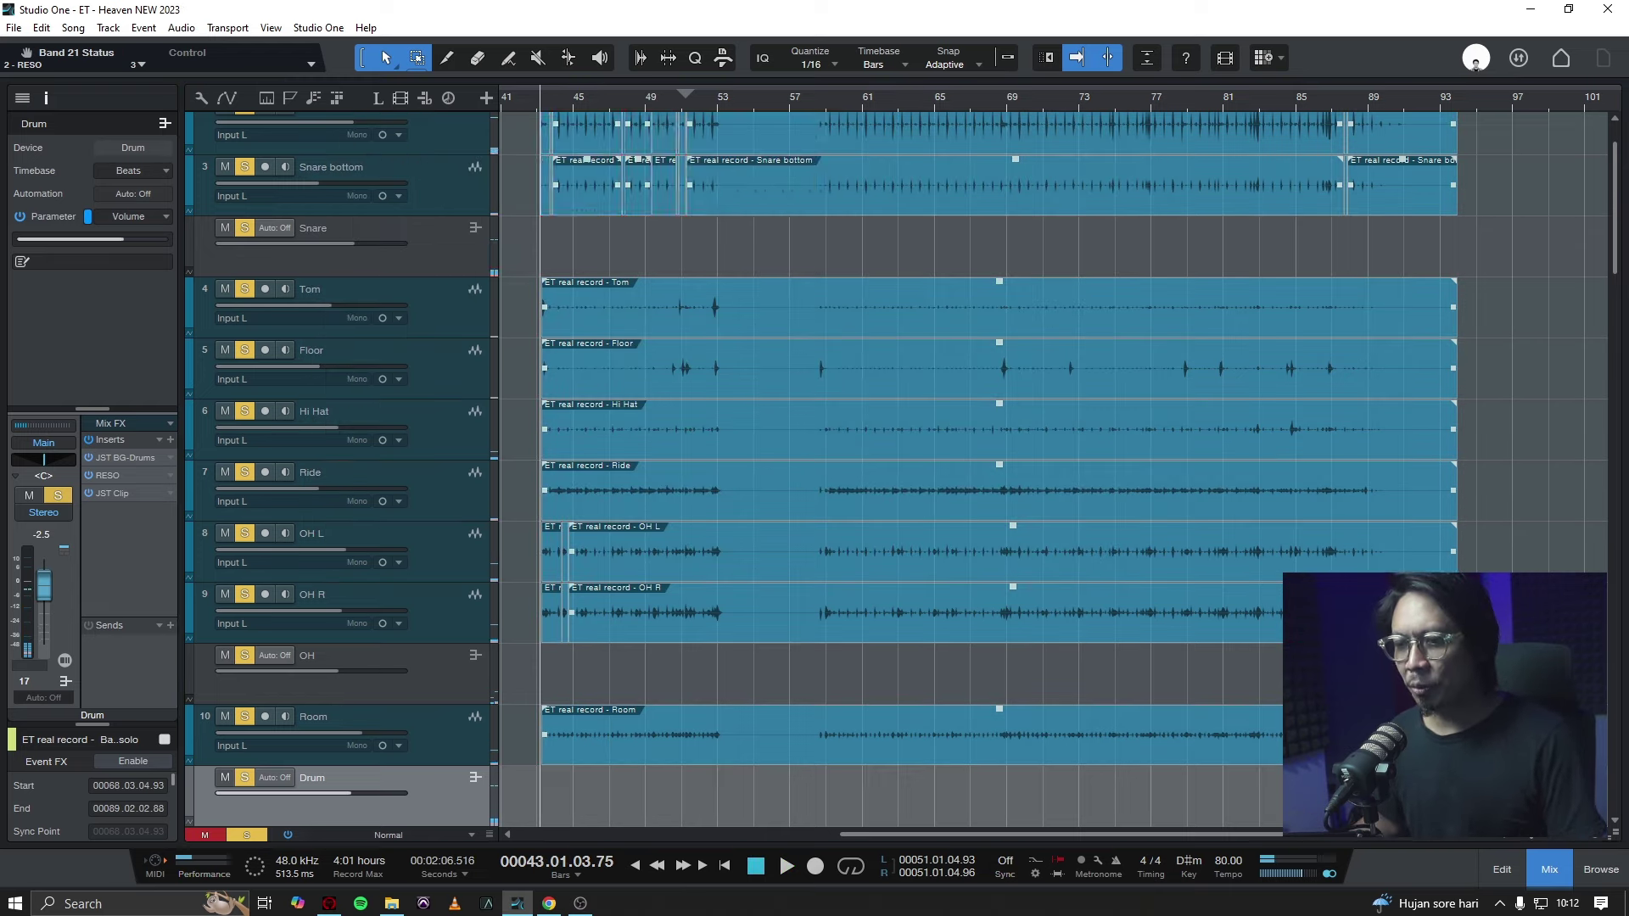
Open RESO on the Bass channel, switch to the empty A/B slot, calculate its targets during playback, and engage them.
key(shift+s)
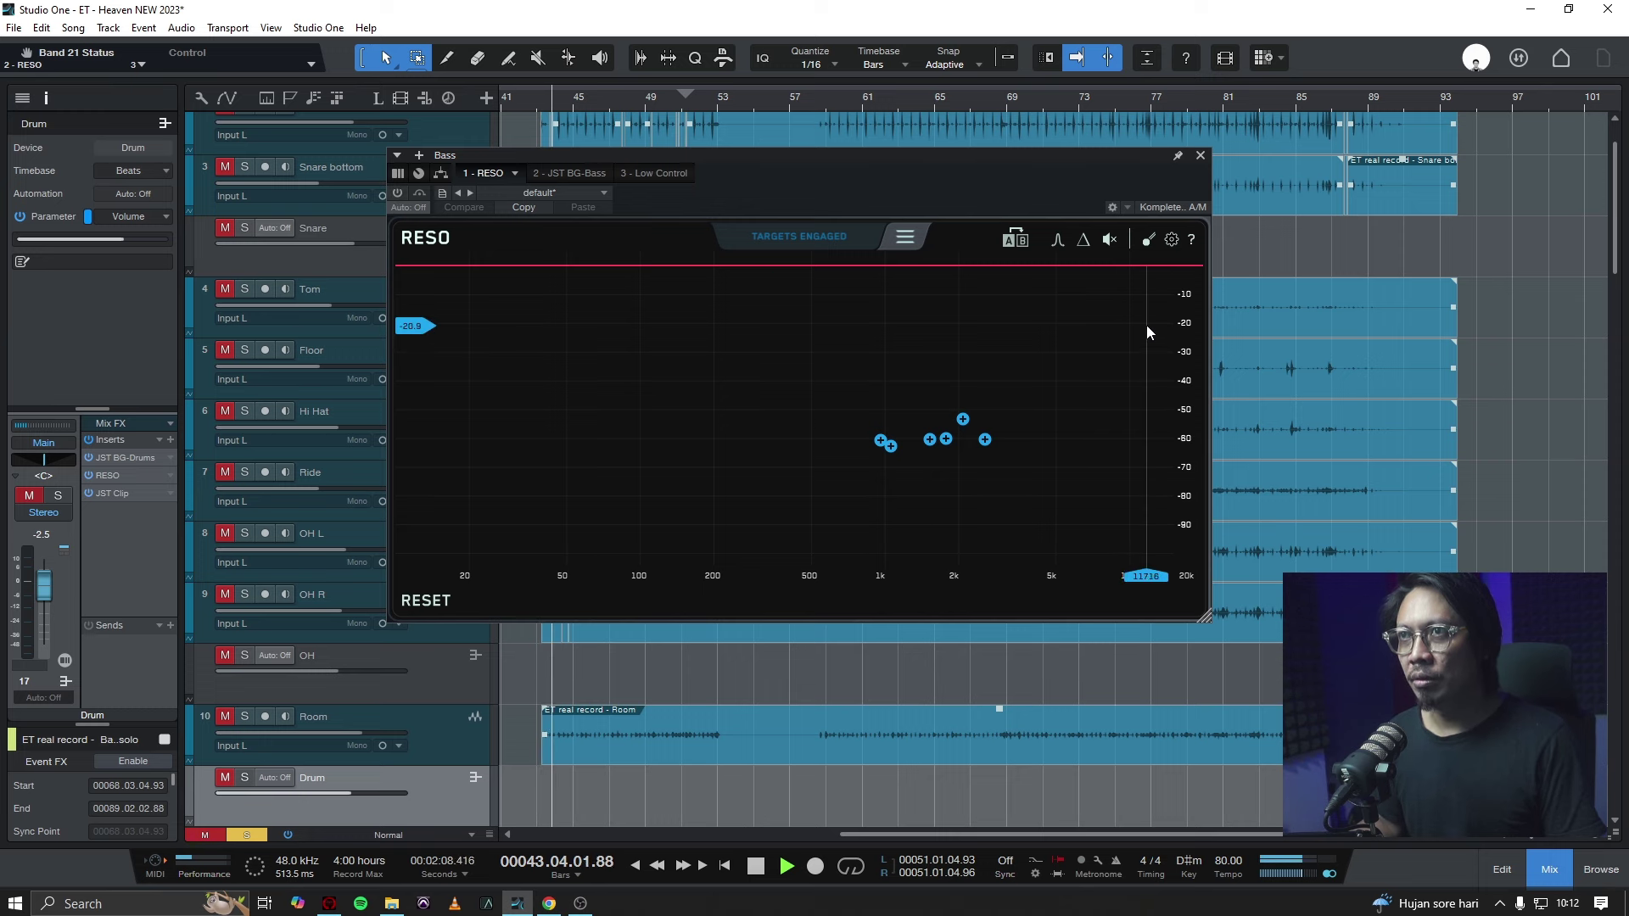
click(1014, 239)
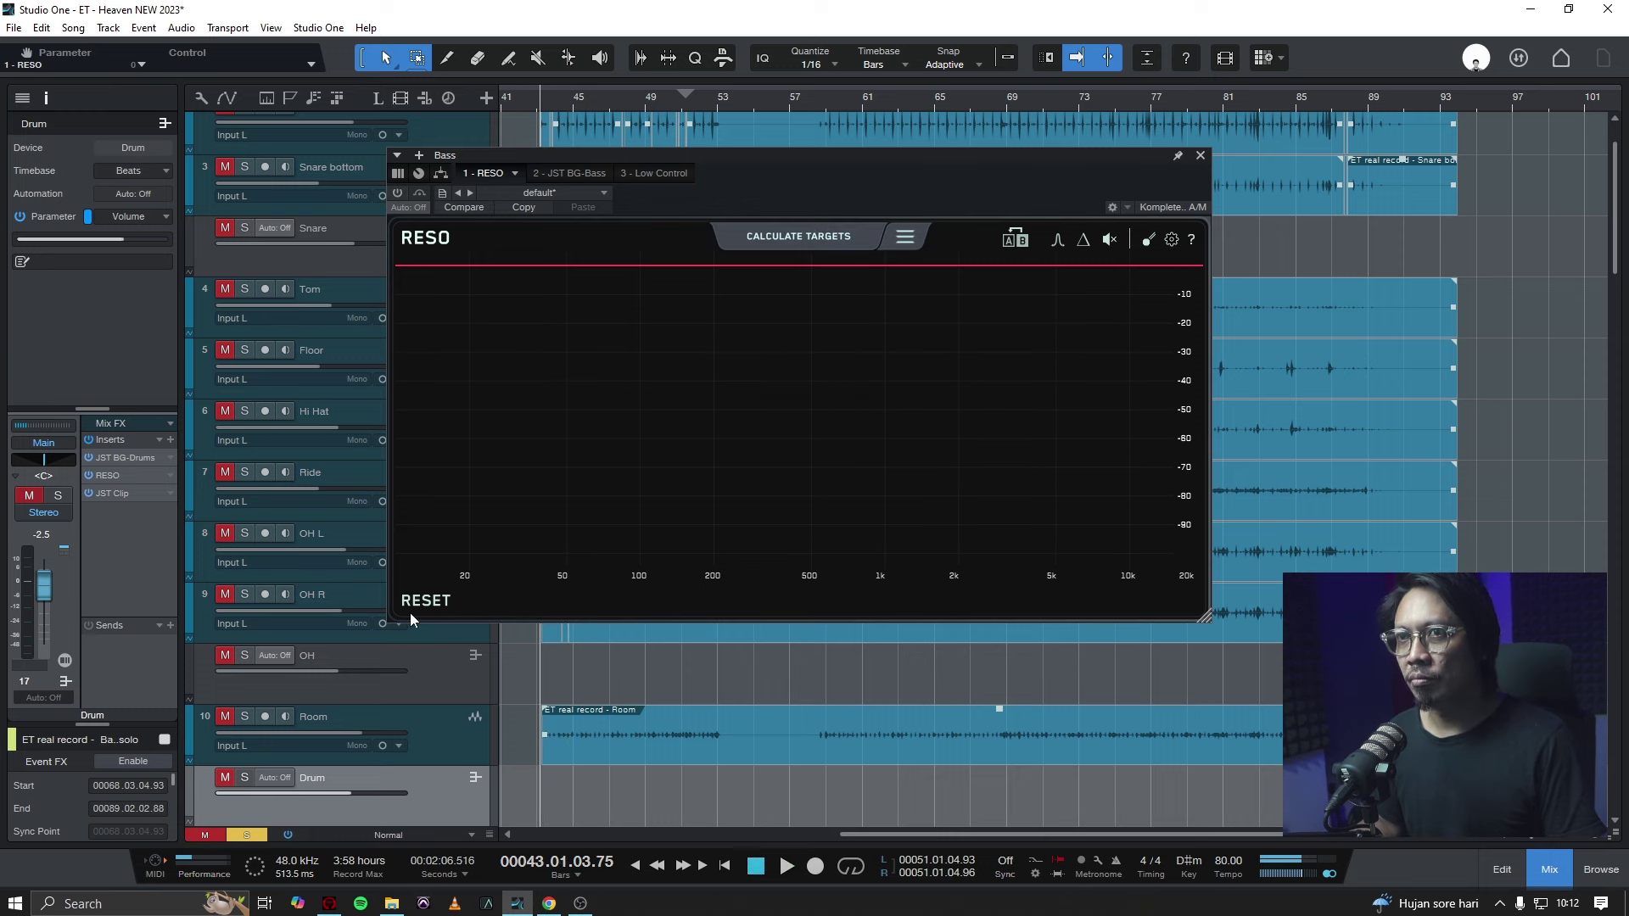
click(816, 238)
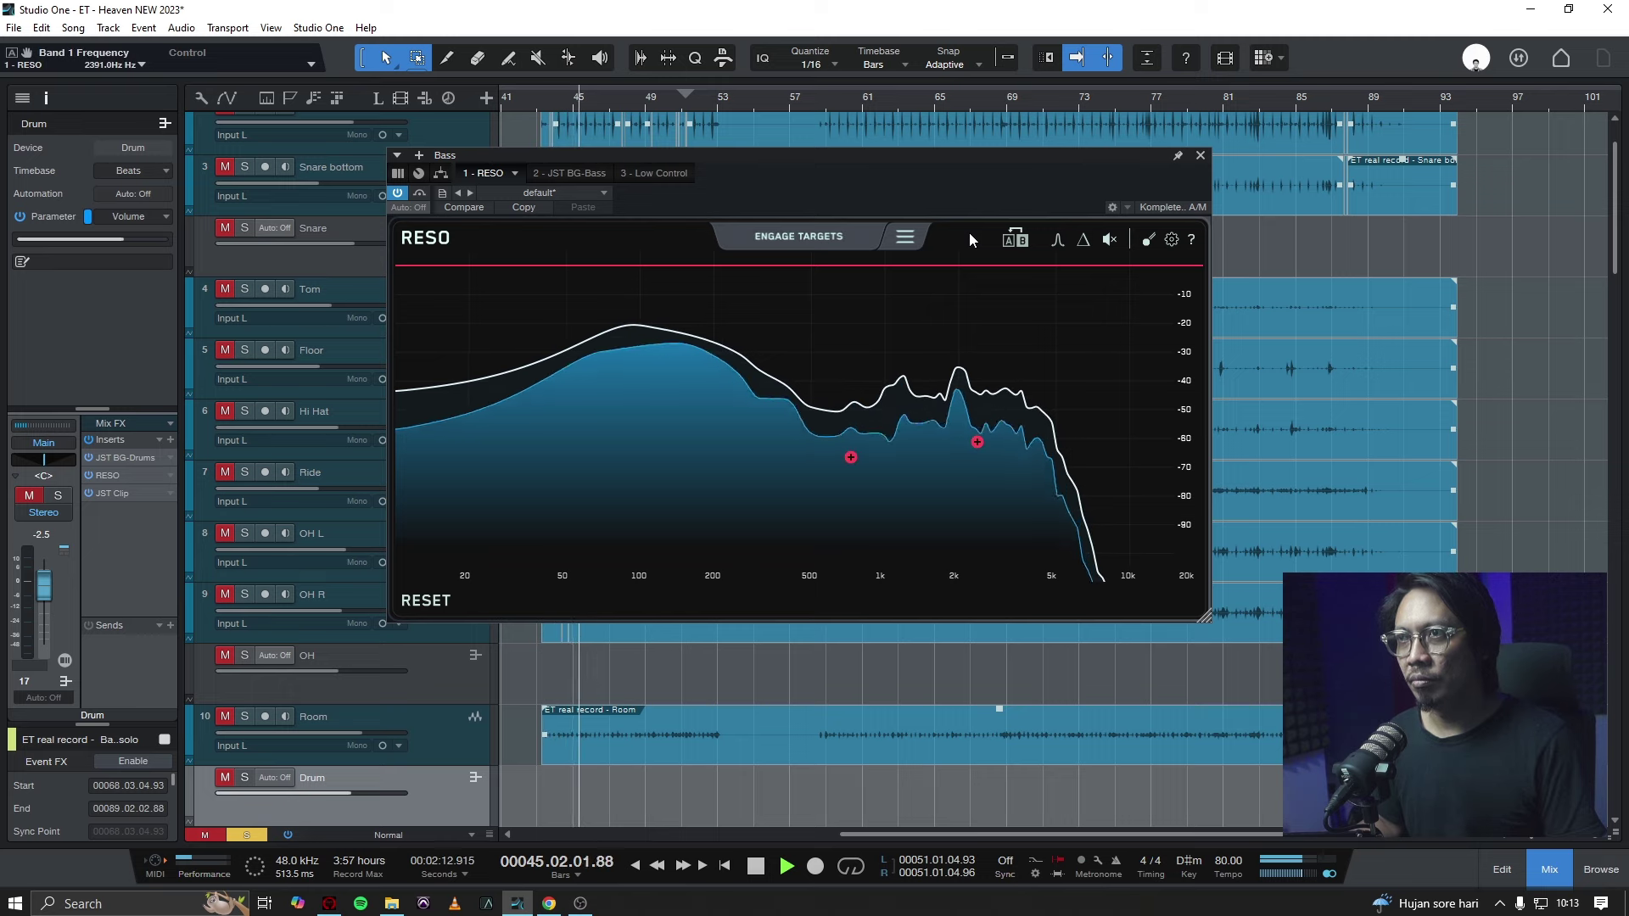
click(840, 240)
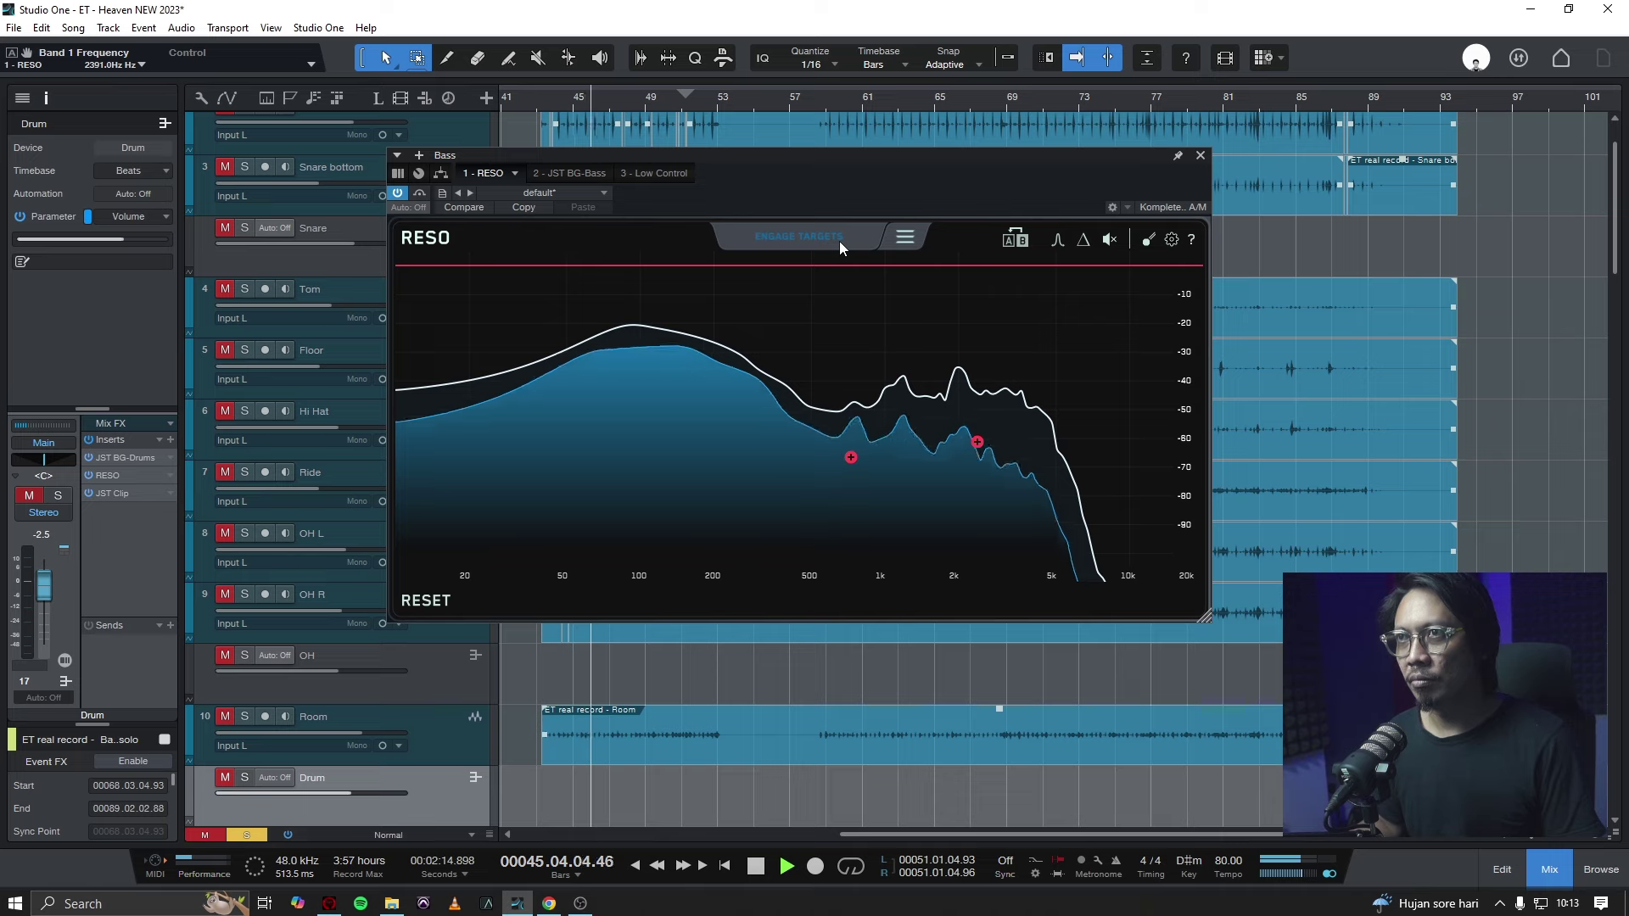
Solo the Bass channel's lower-frequency target at about 700 Hz, lower its threshold during playback, and end the solo.
mouse_move(844, 462)
key(space)
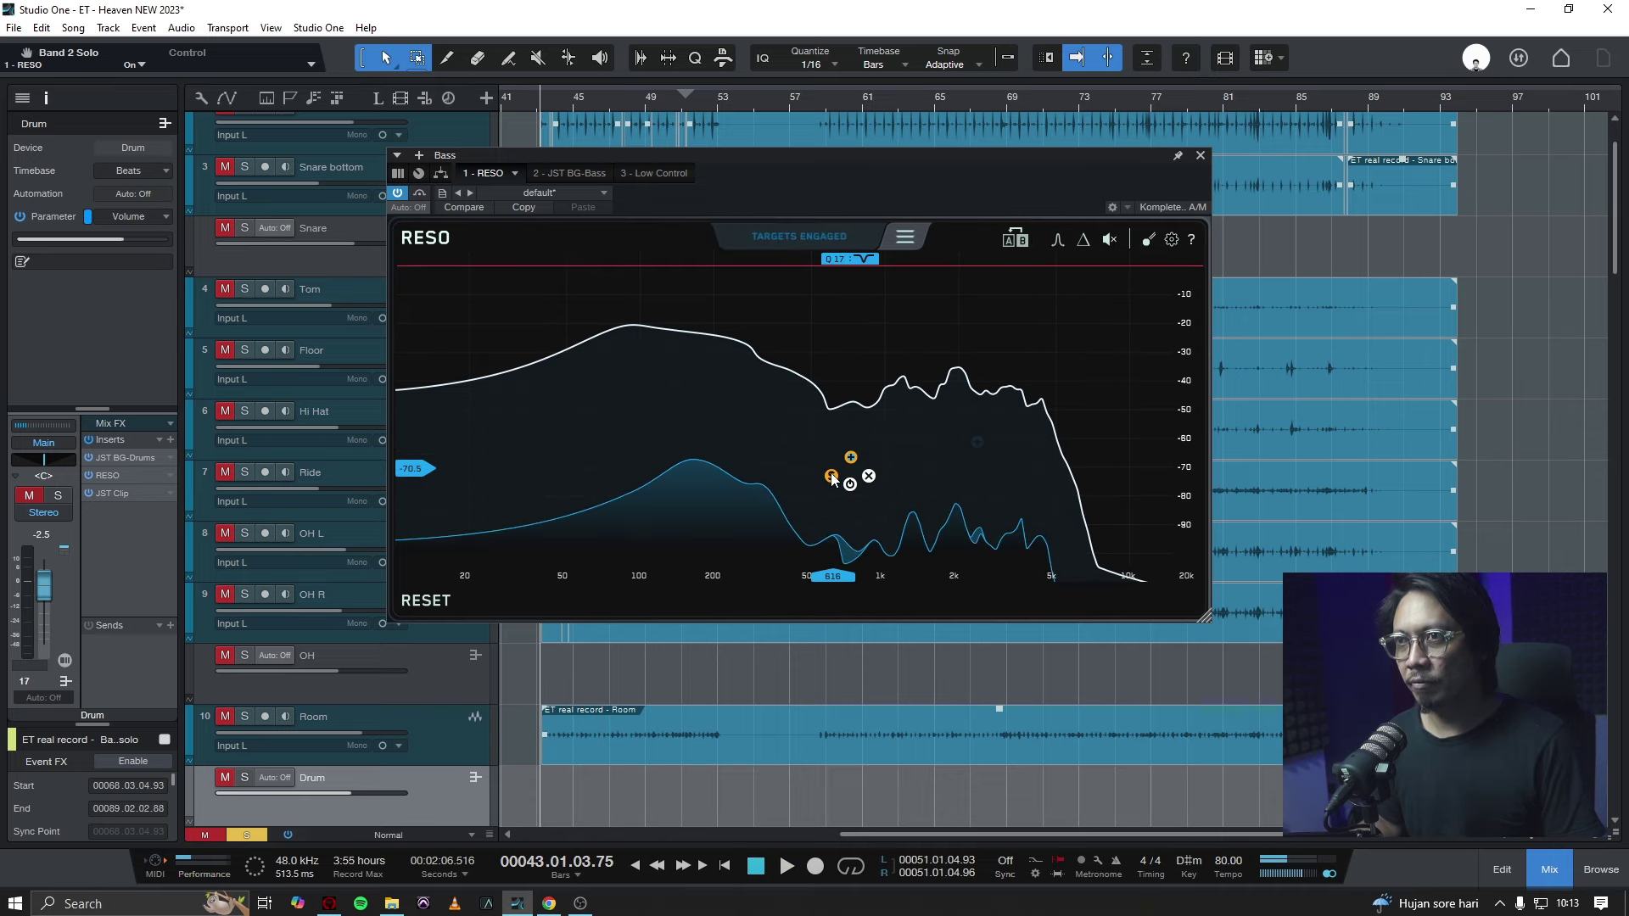
click(832, 476)
key(space)
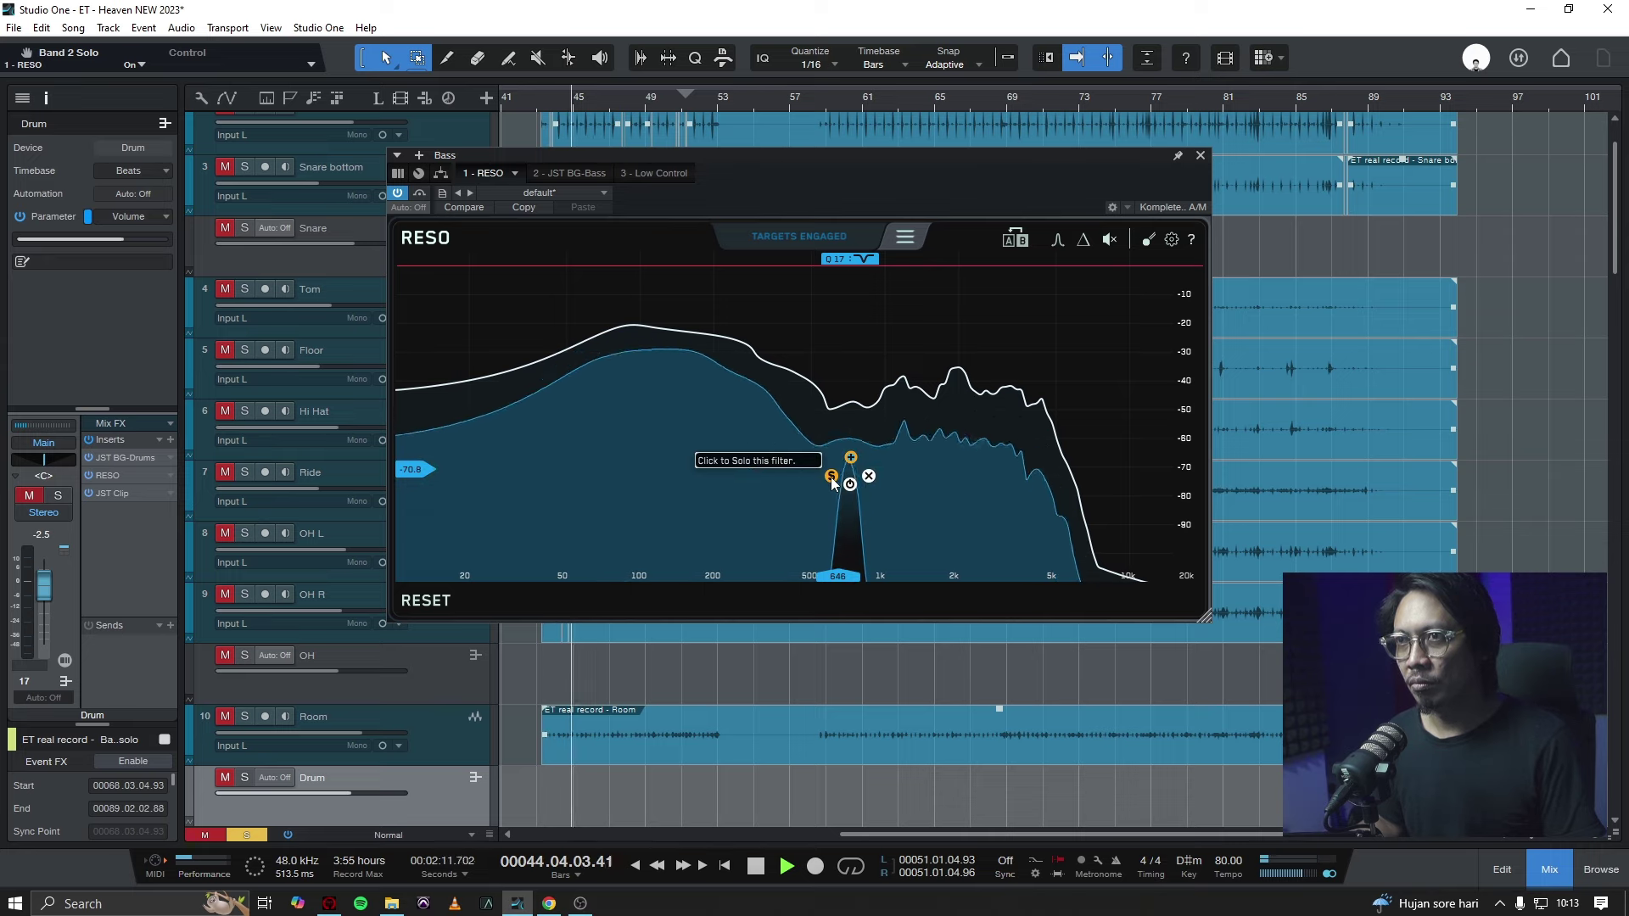
click(850, 458)
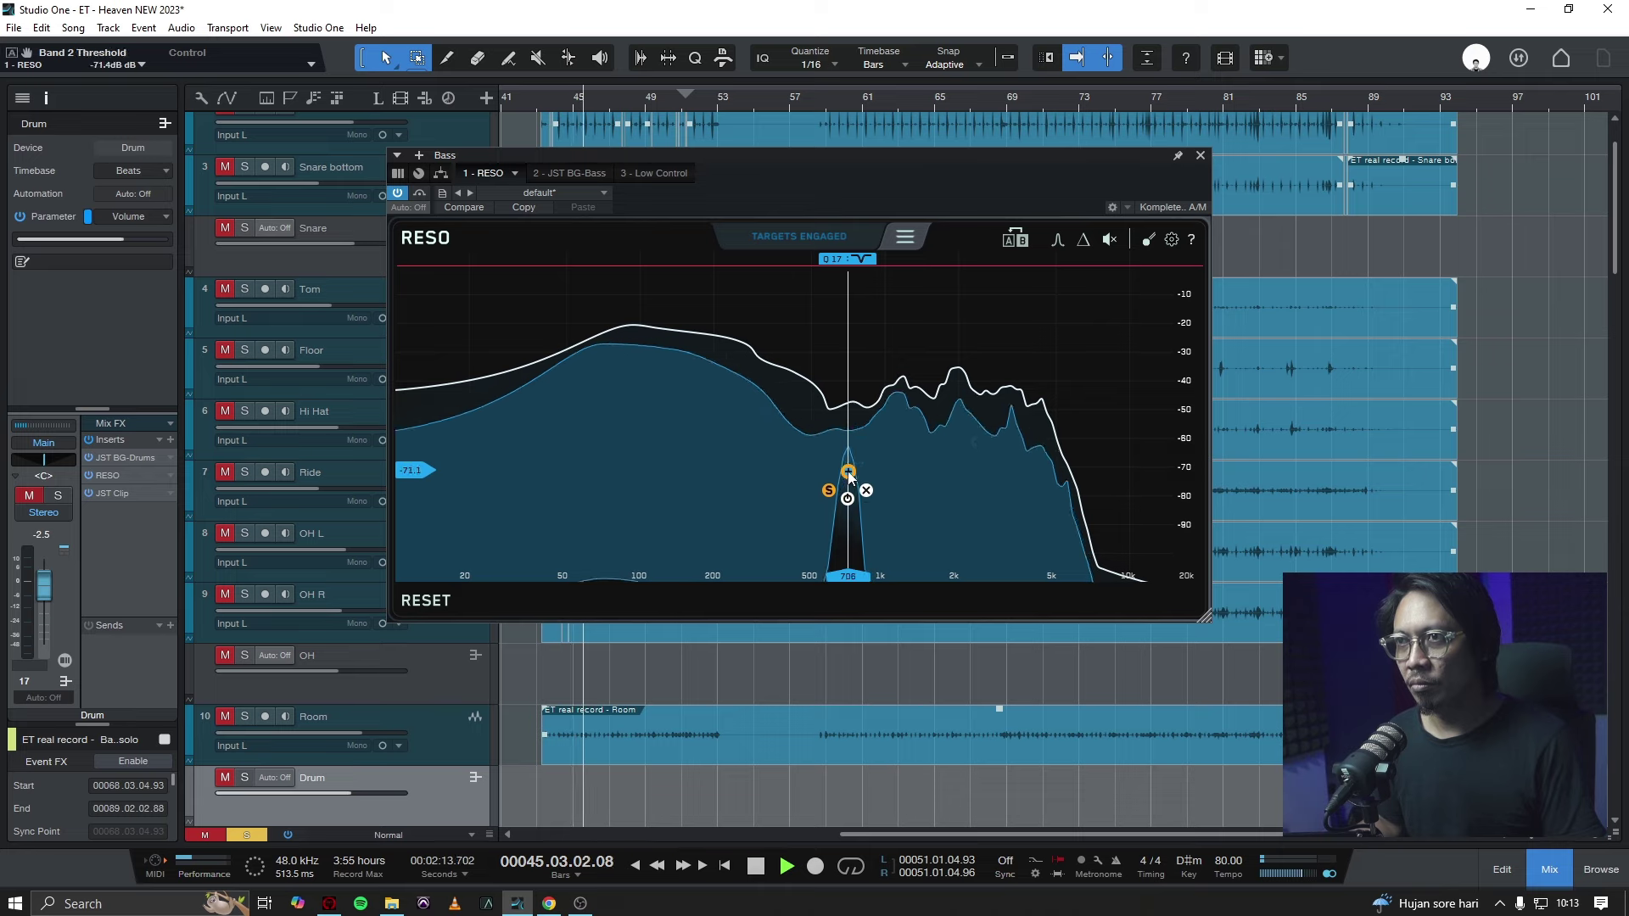
drag(851, 459, 851, 493)
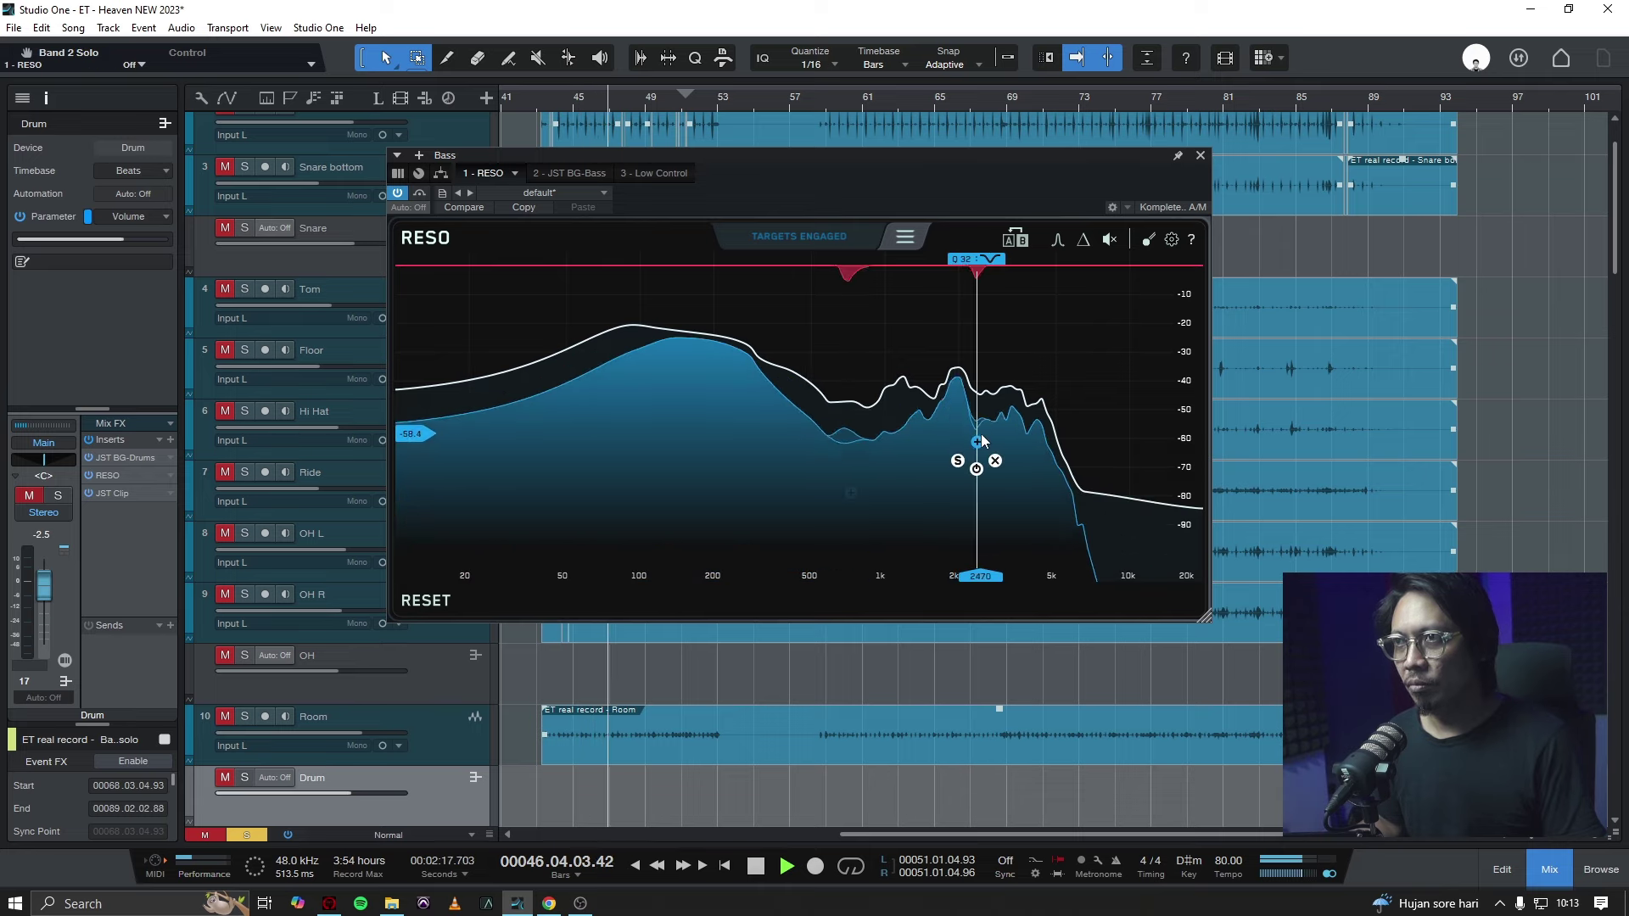
Solo the Bass target at about 2.4 kHz, lower its threshold to −67.8 dB, end the solo, and save the song.
click(958, 461)
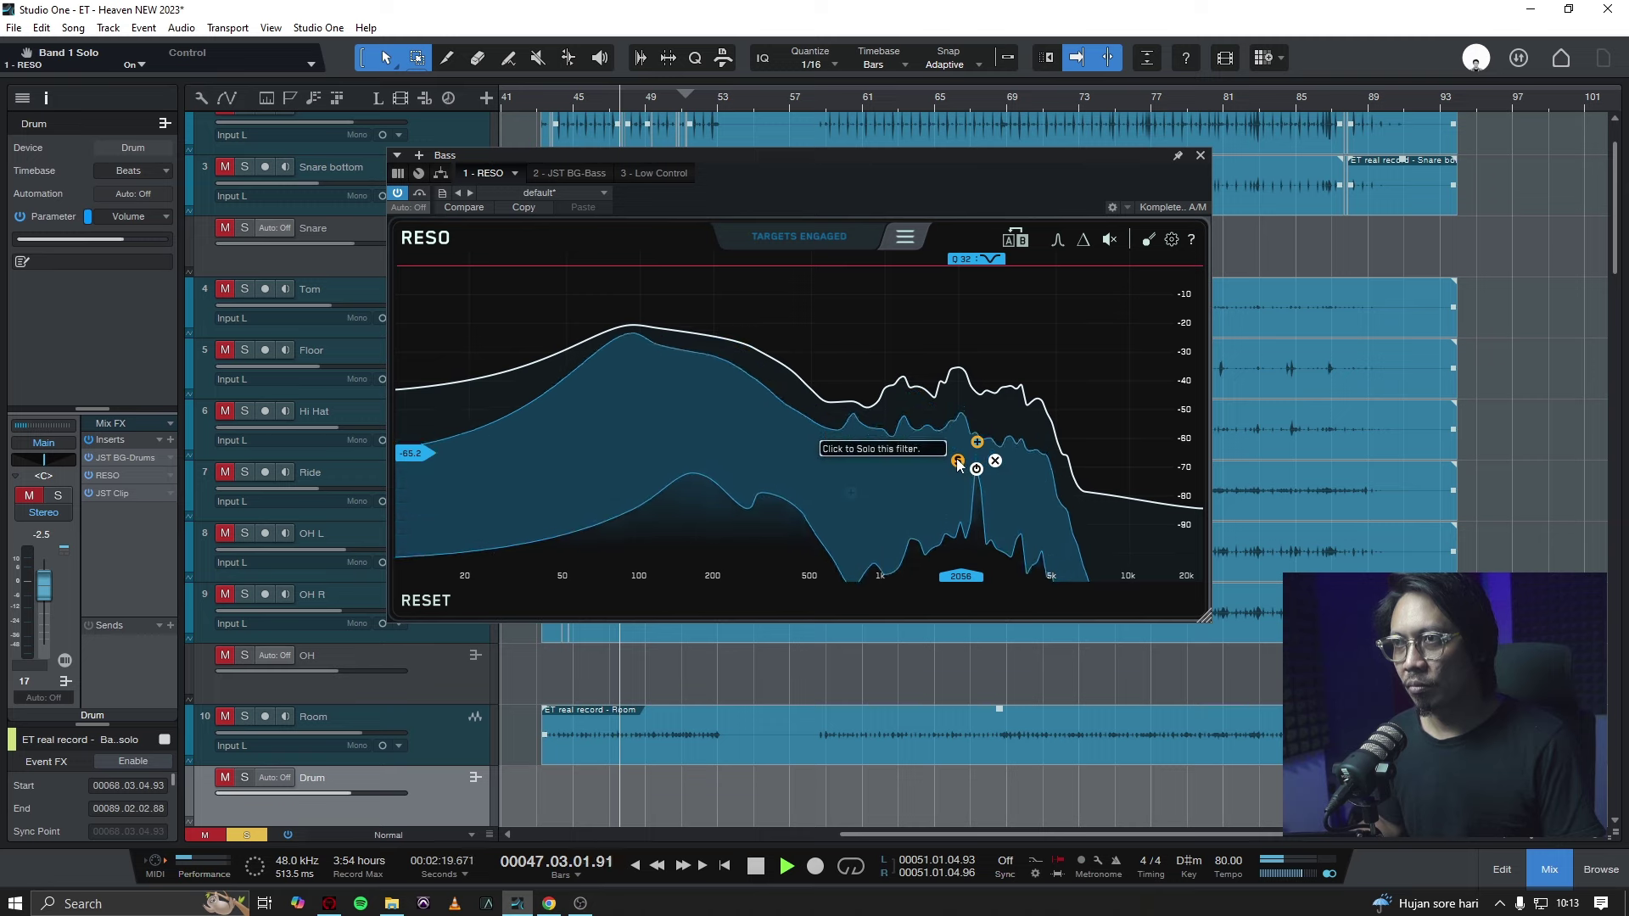
drag(976, 442, 977, 447)
key(ctrl+s)
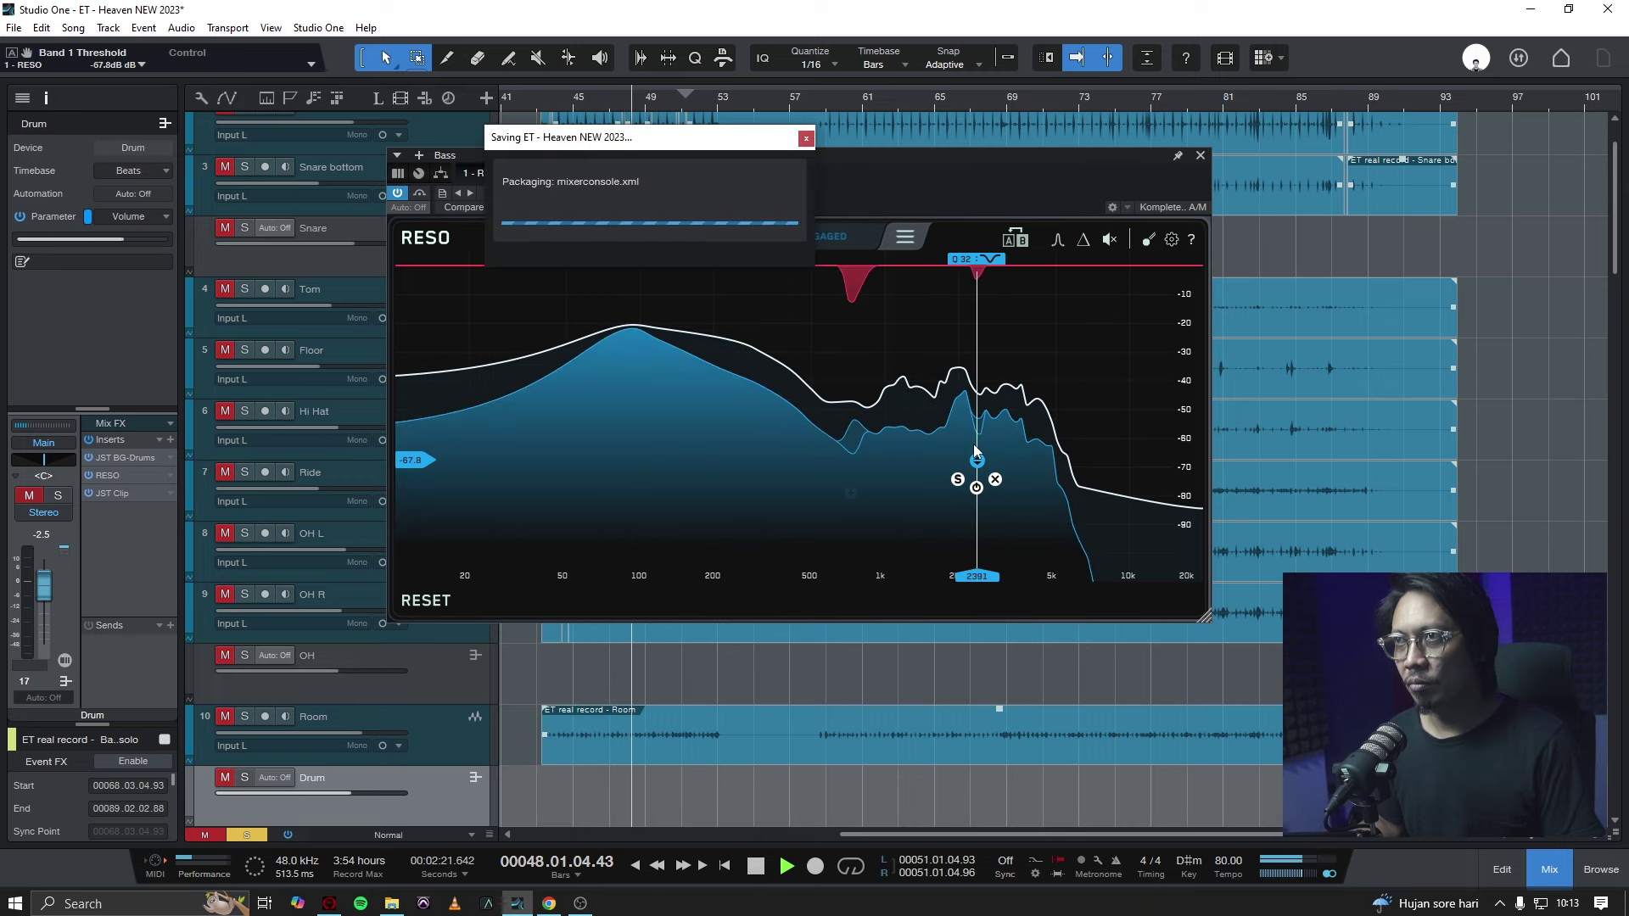
Add a Bass target at about 1.9 kHz, lower its threshold to −58.4 dB while checking it in solo, and save the song.
click(956, 414)
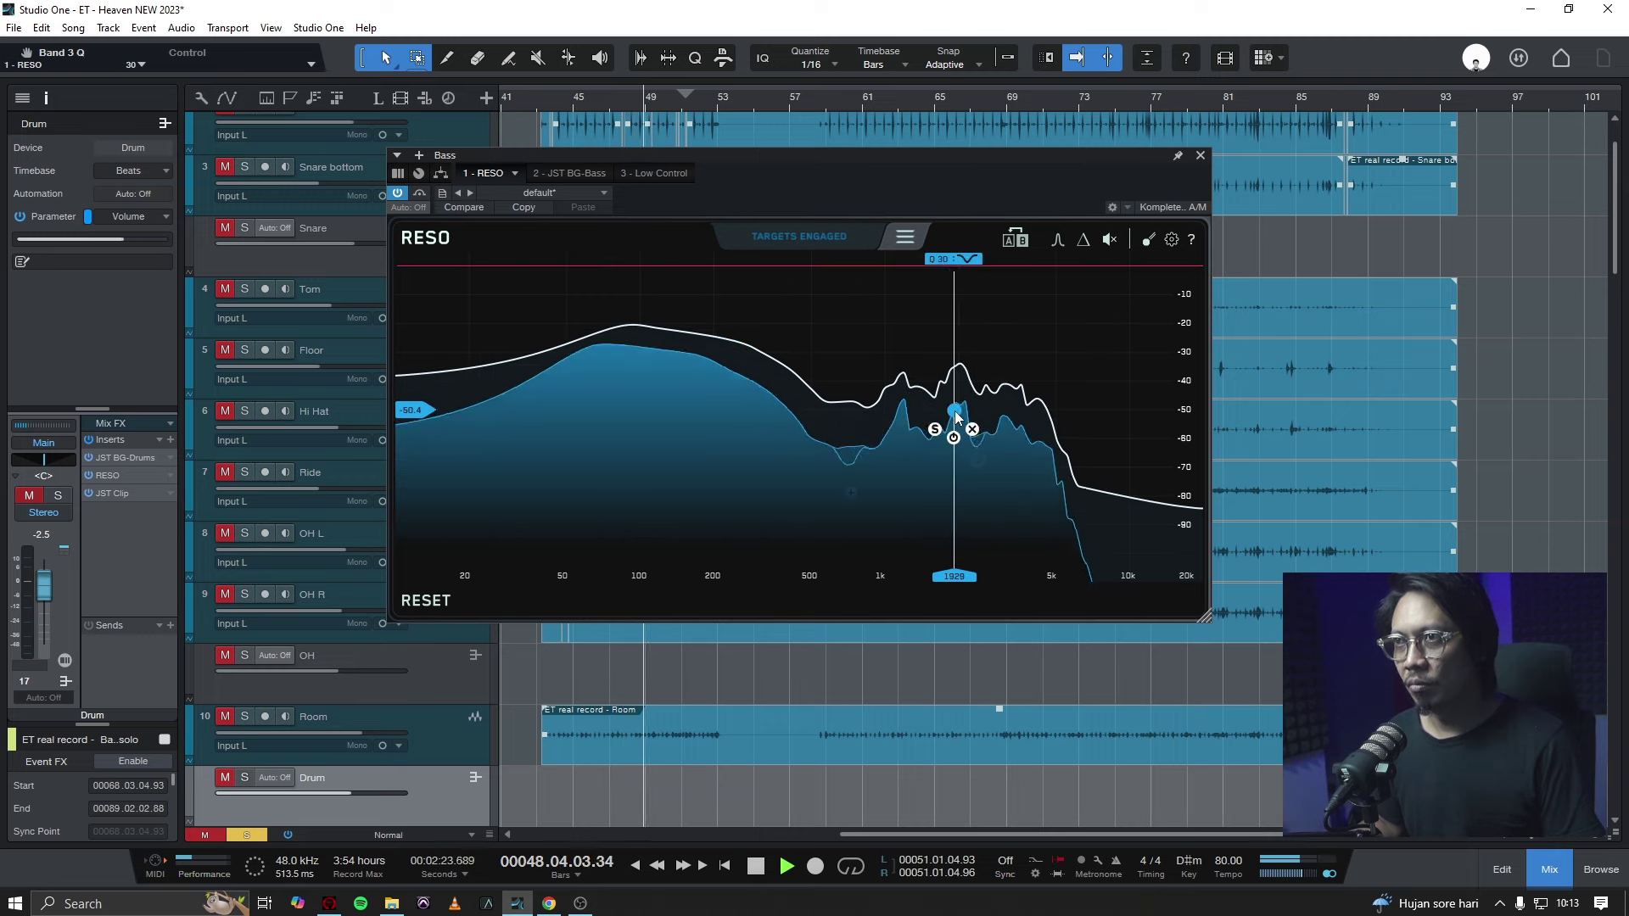
drag(955, 427, 952, 435)
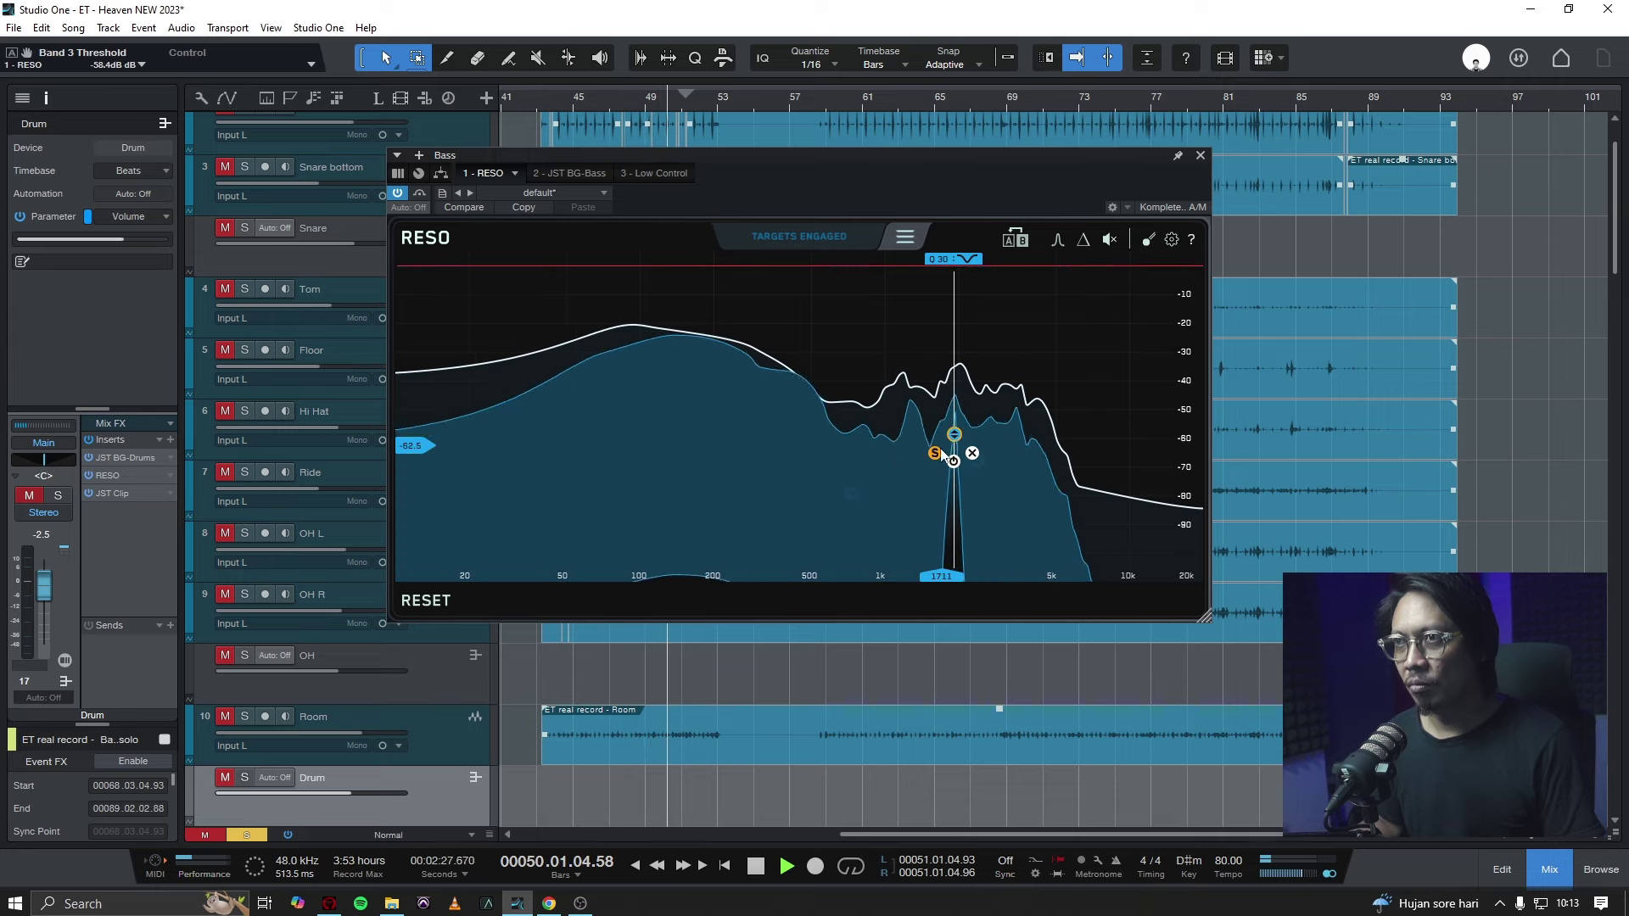
key(ctrl+s)
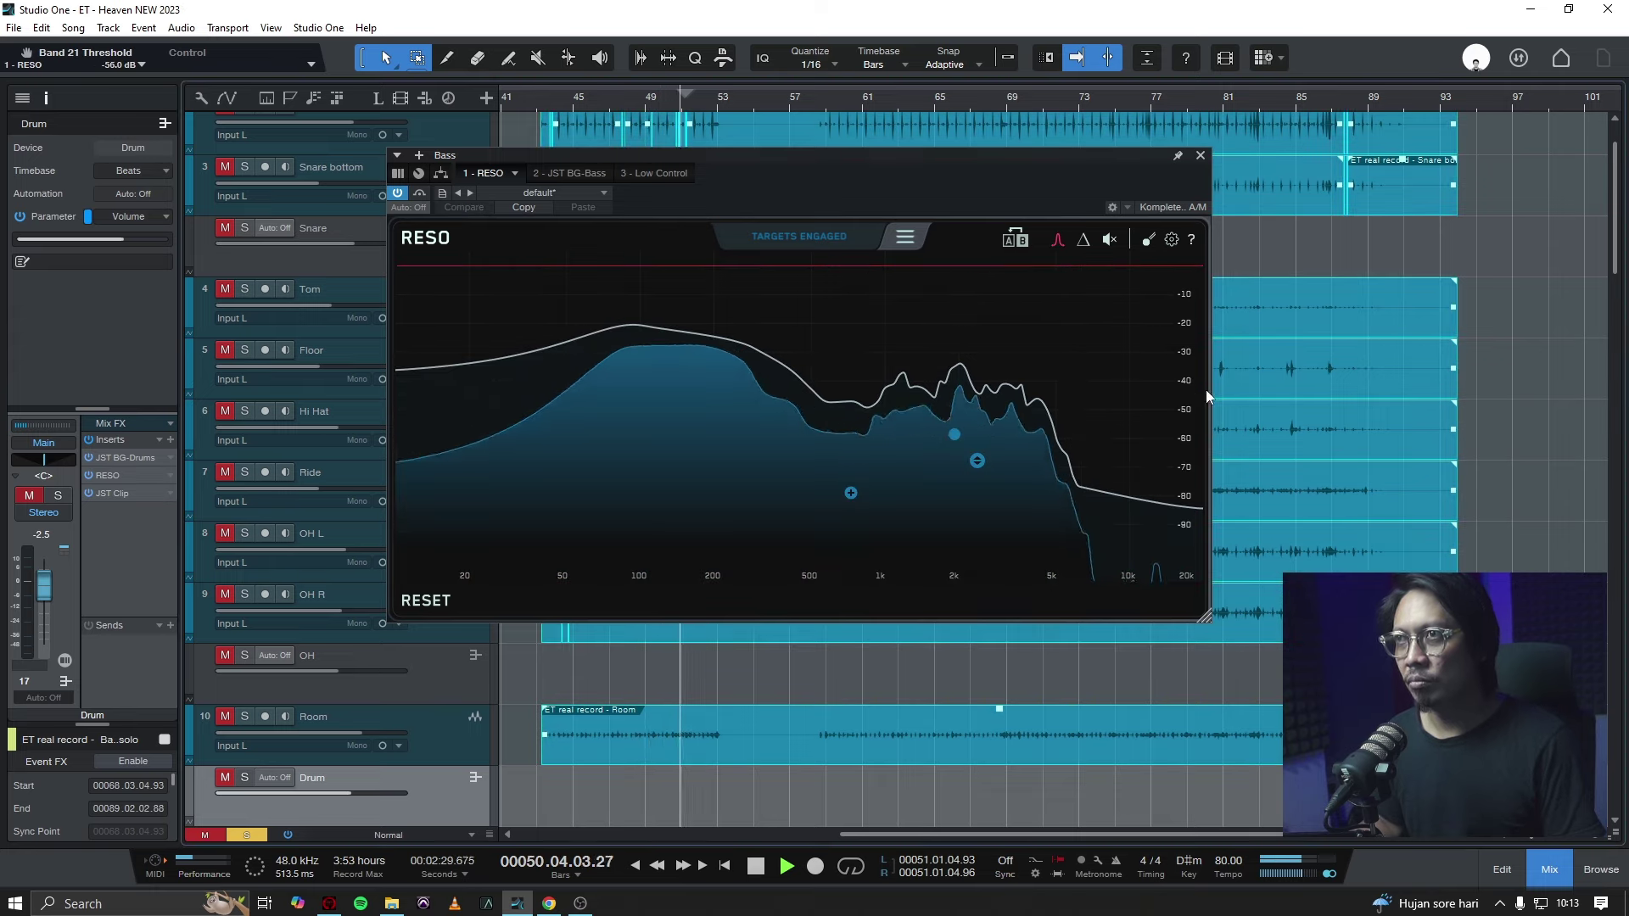
Compare the Bass channel's A and B target sets during playback and listen to the difference signal.
click(1015, 245)
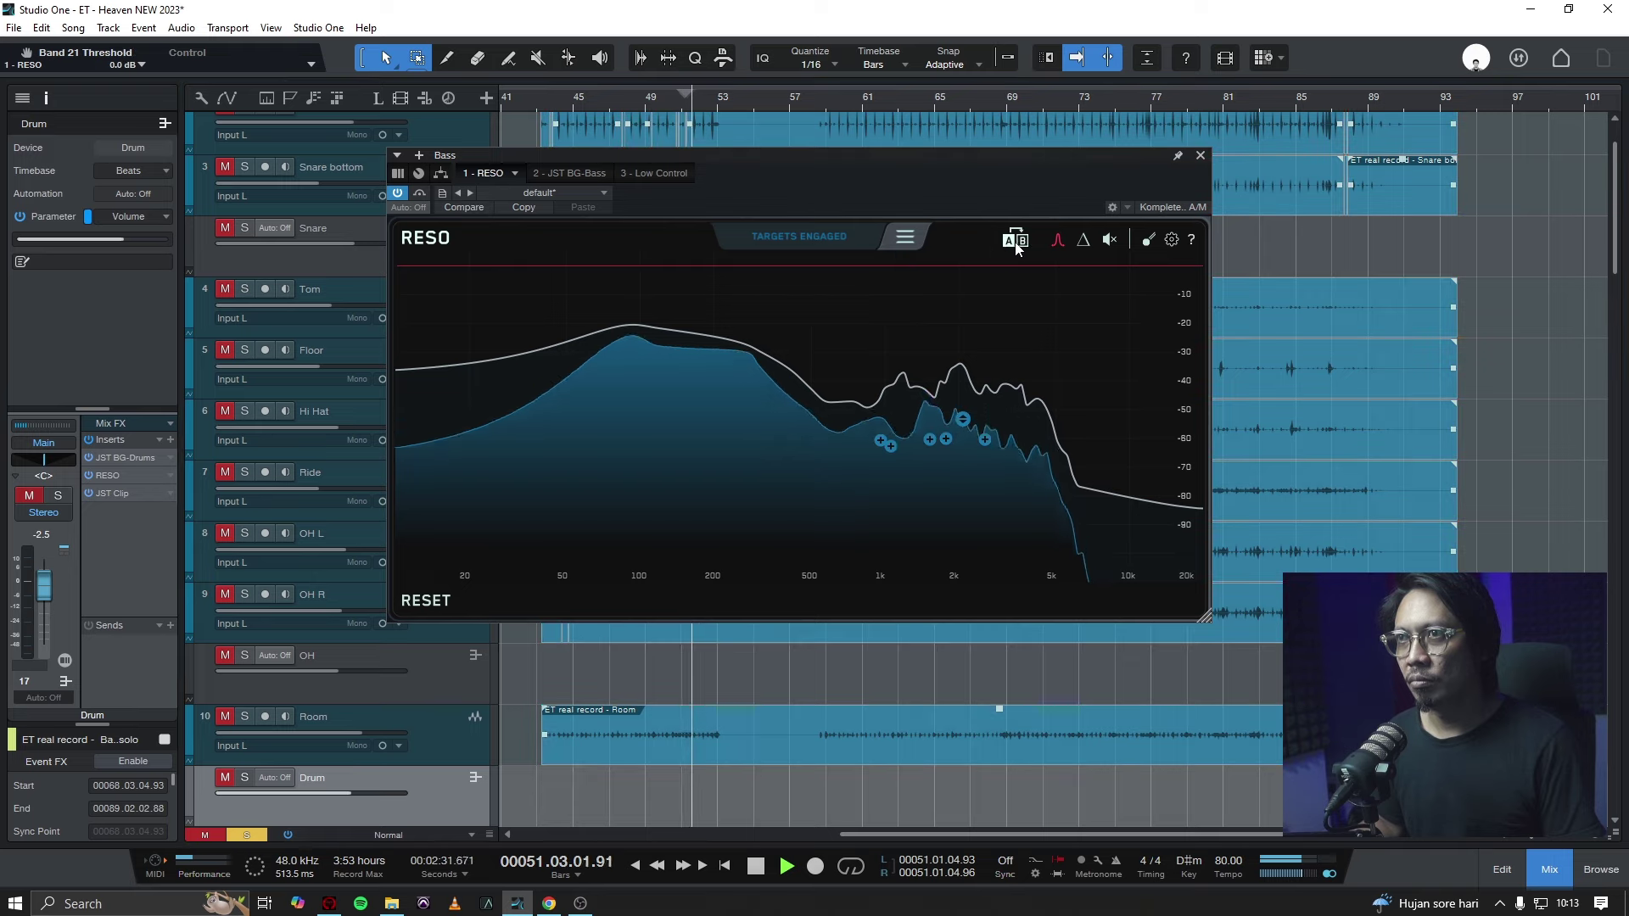
click(1023, 243)
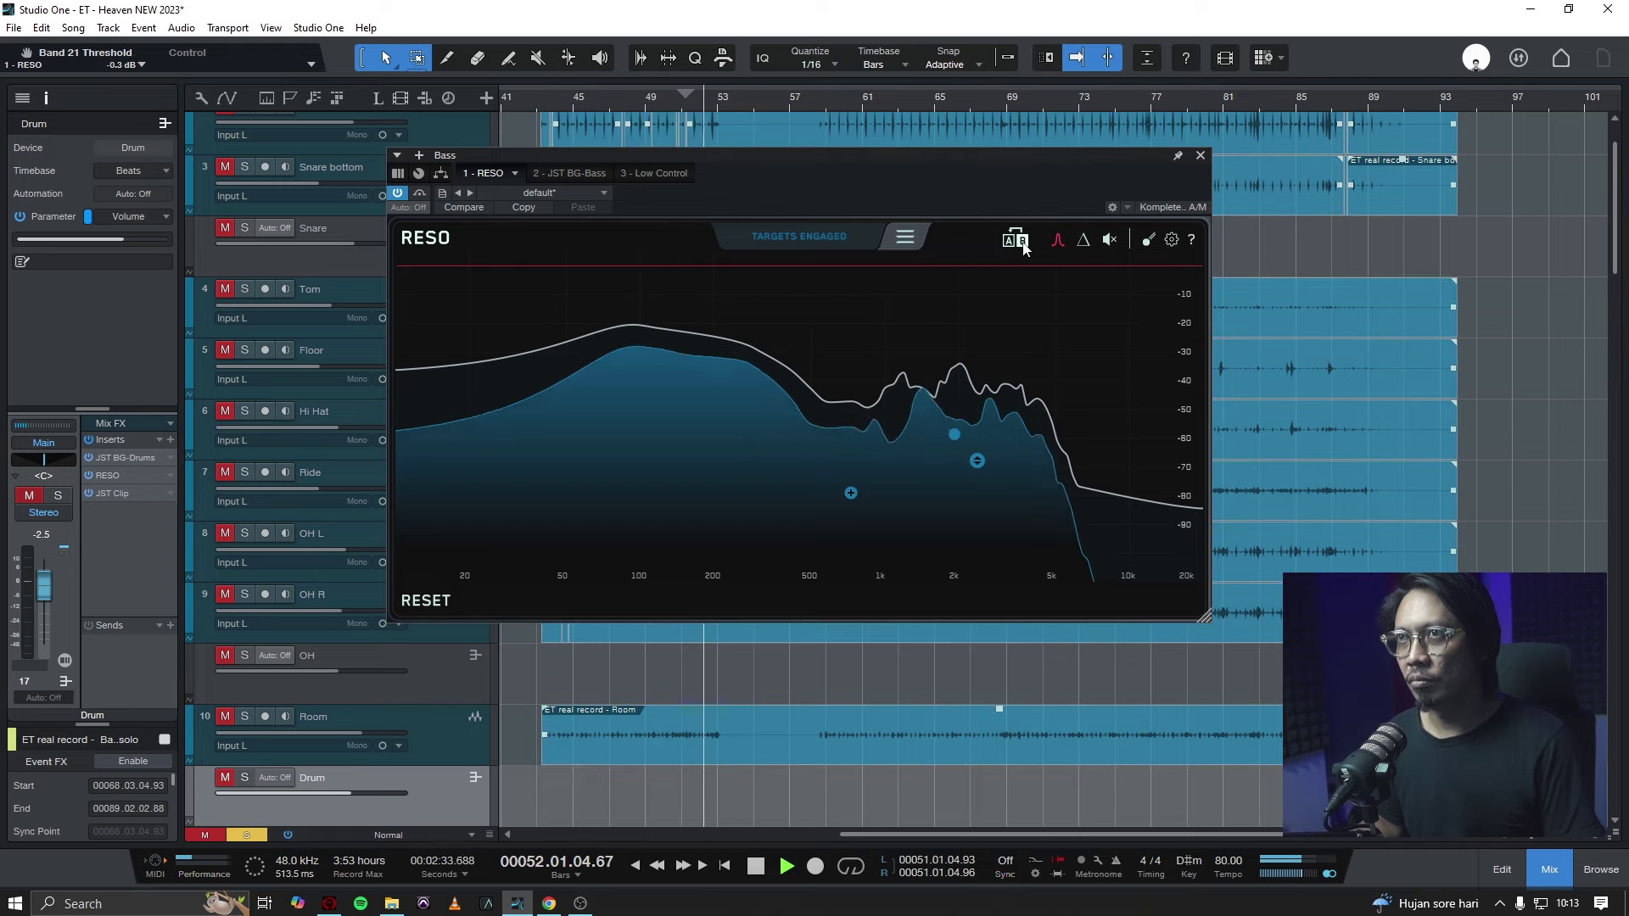
click(1086, 243)
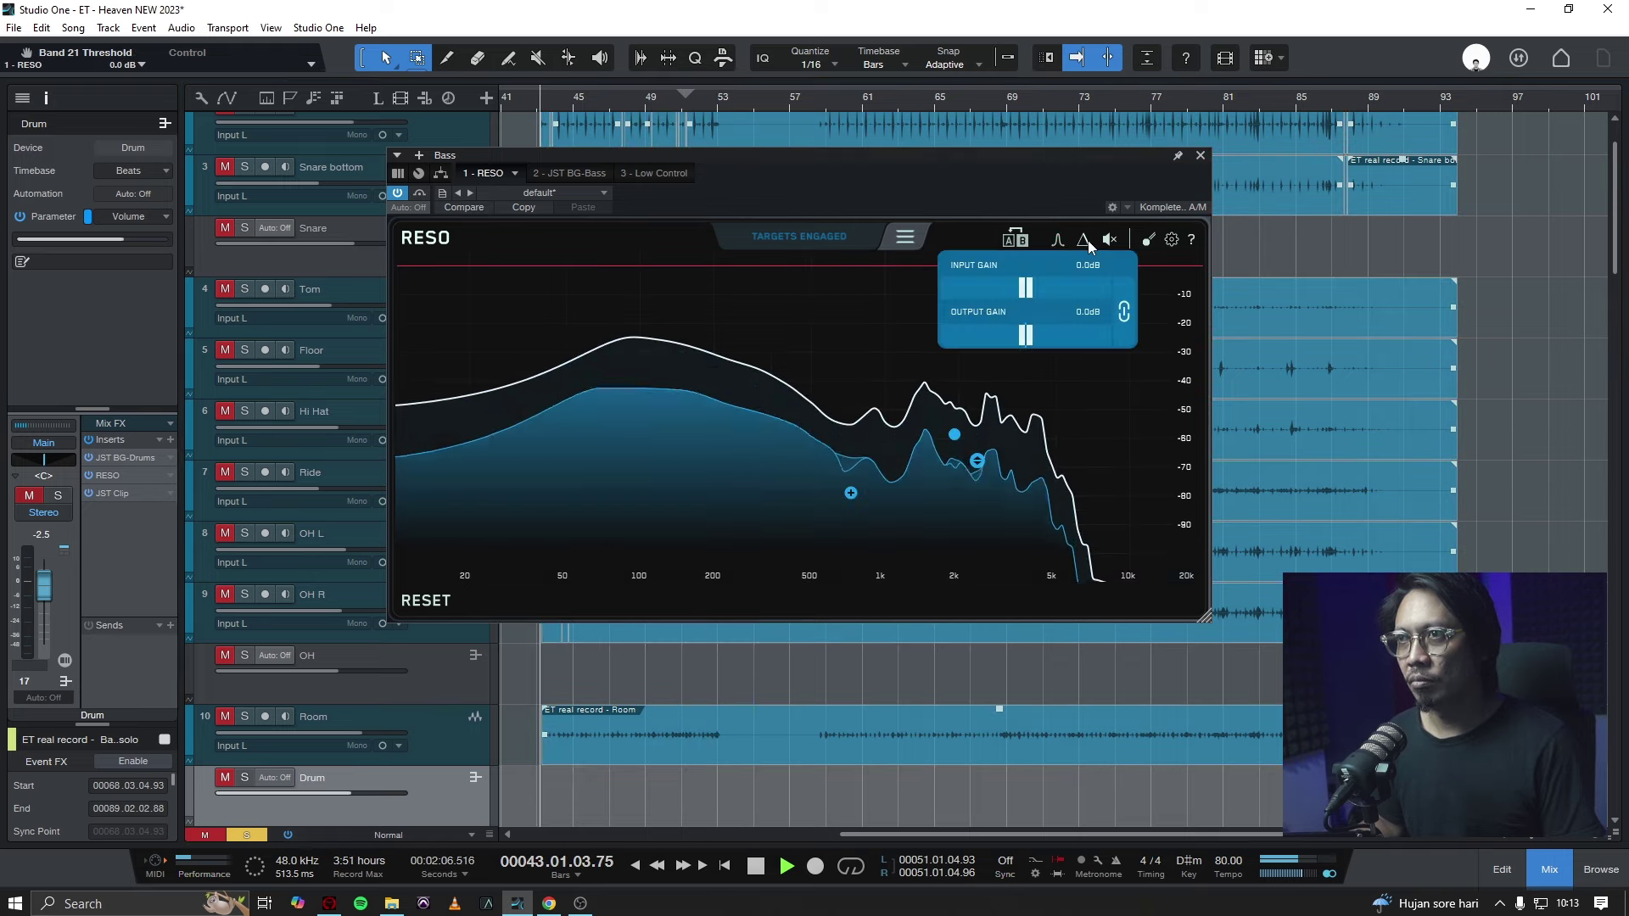
click(1086, 242)
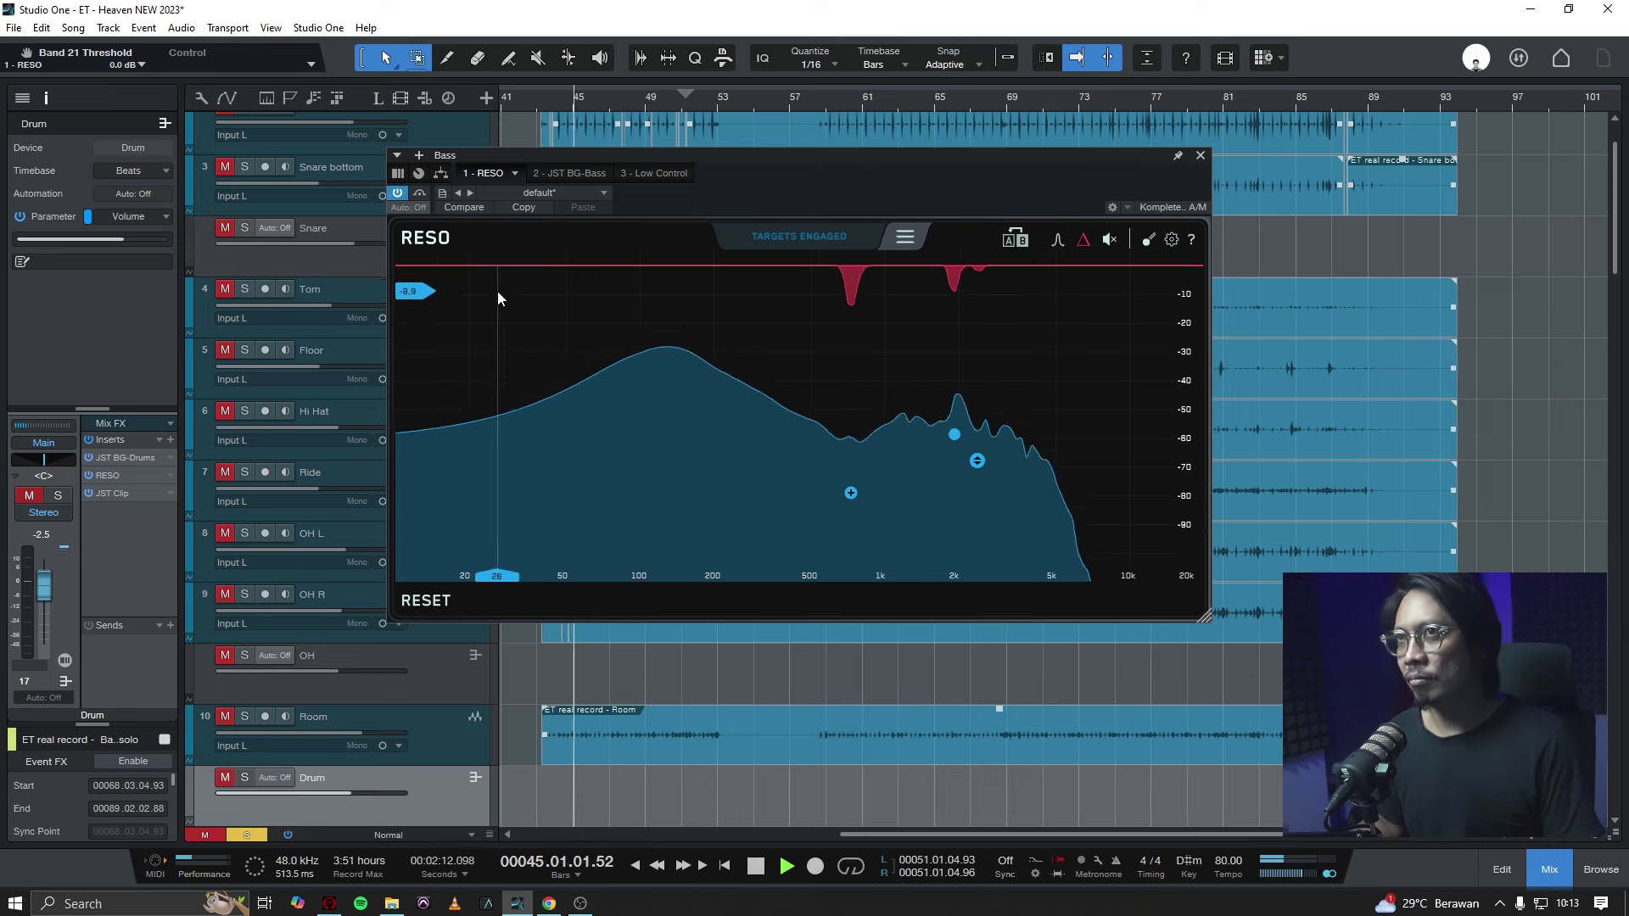
Save the song, close the Bass RESO window, and clear the active solo.
key(ctrl+s)
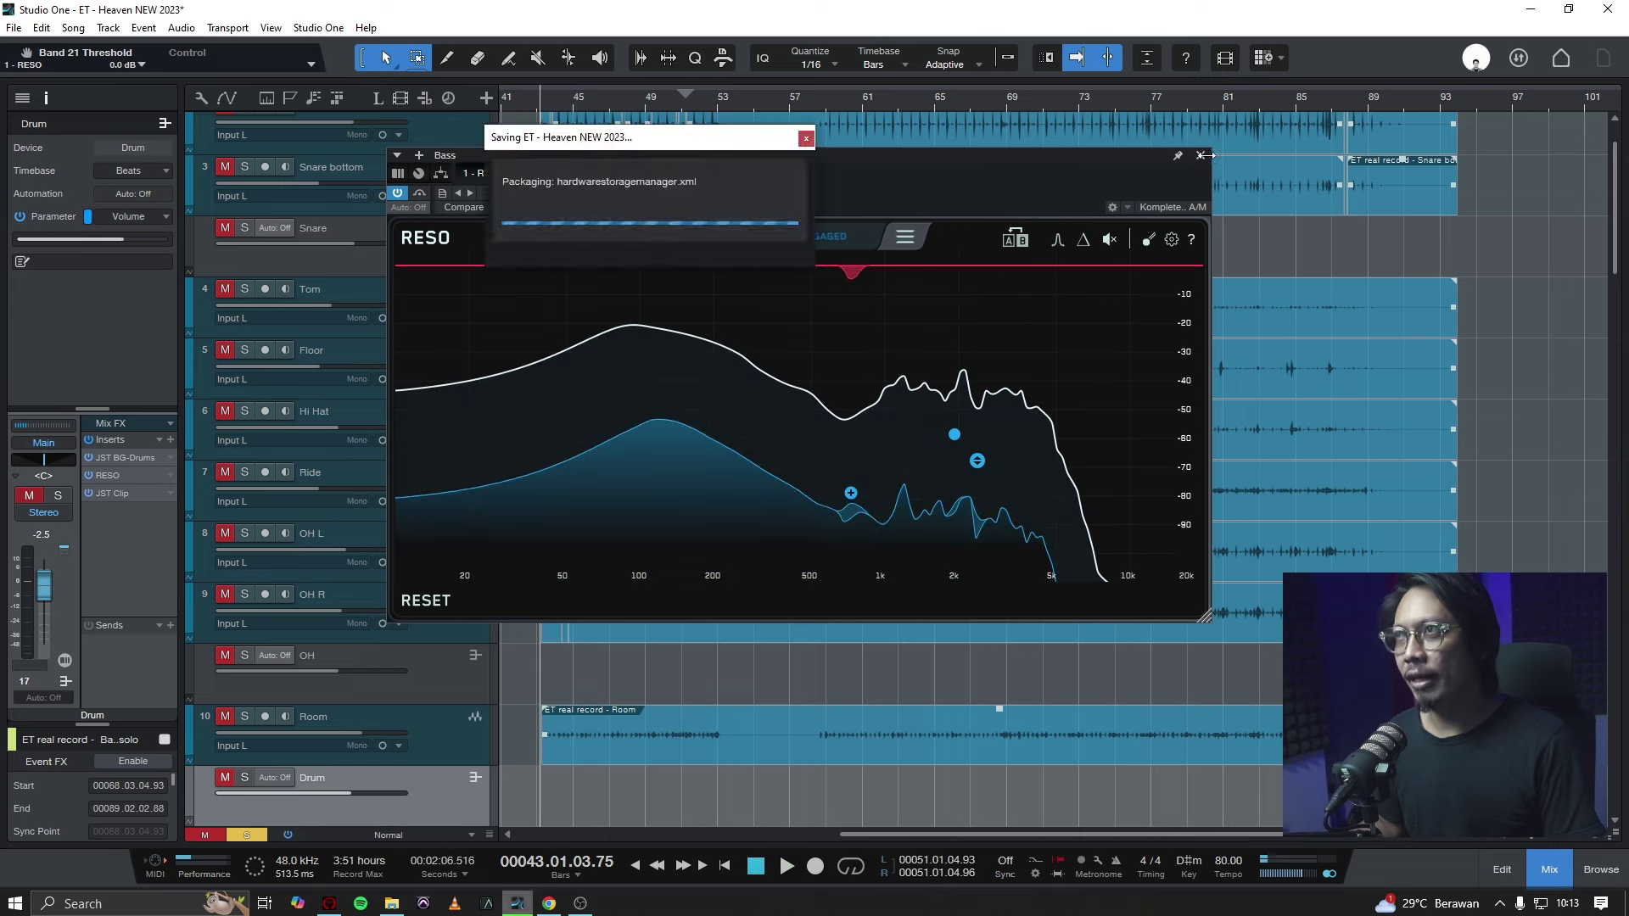
click(1199, 155)
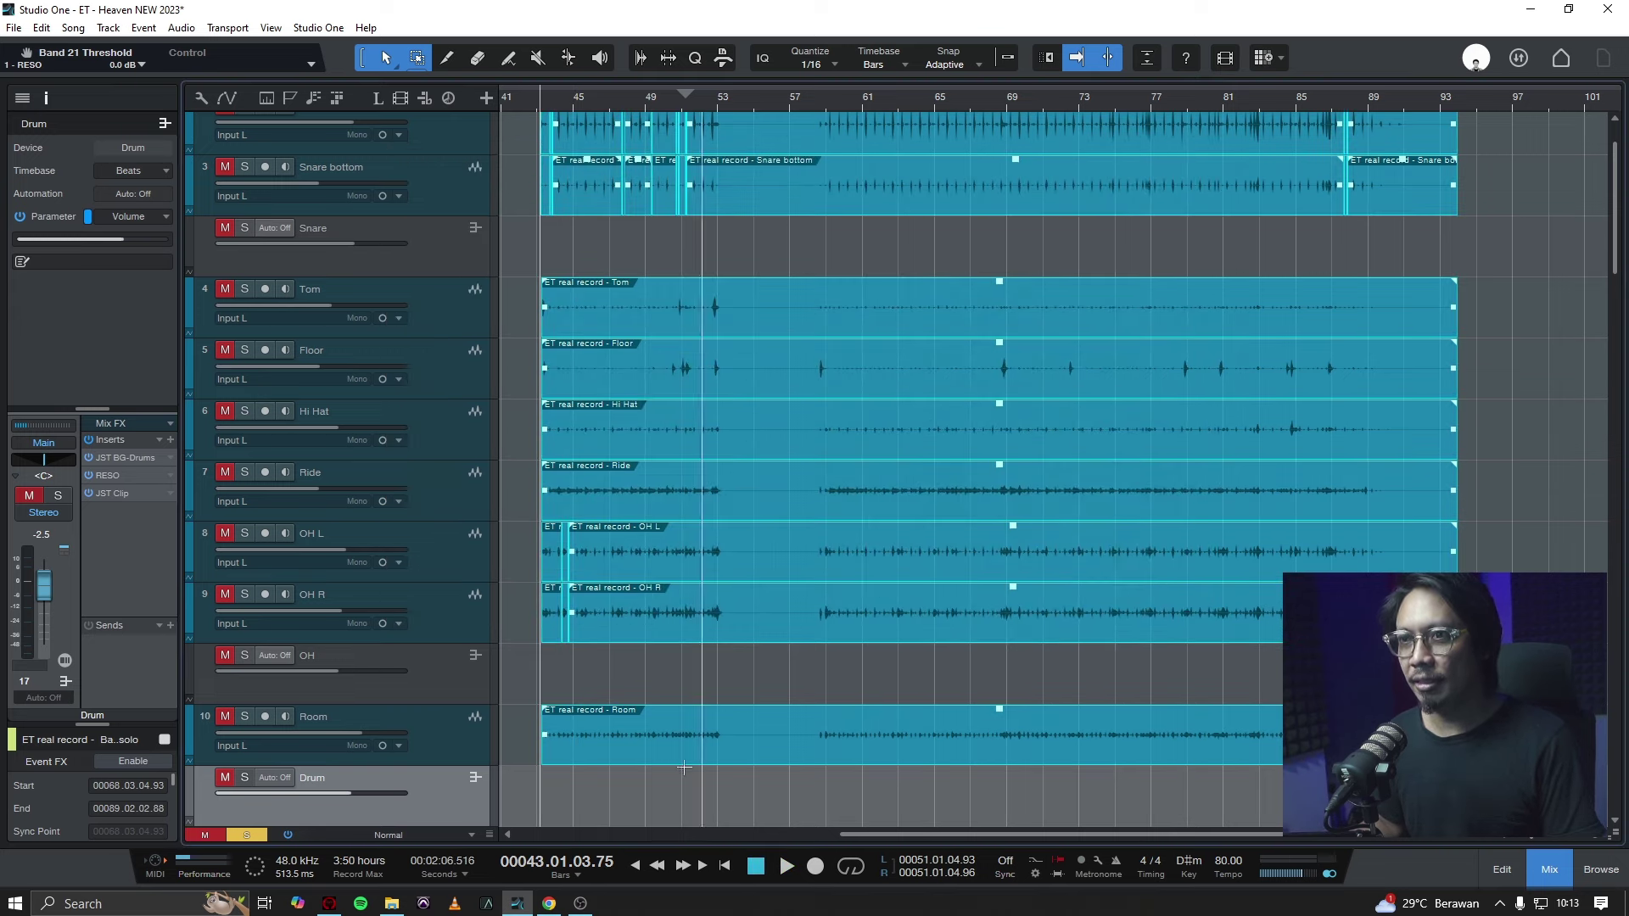
scroll(791, 808, down, 8)
scroll(679, 539, down, 5)
key(ctrl+s)
click(247, 831)
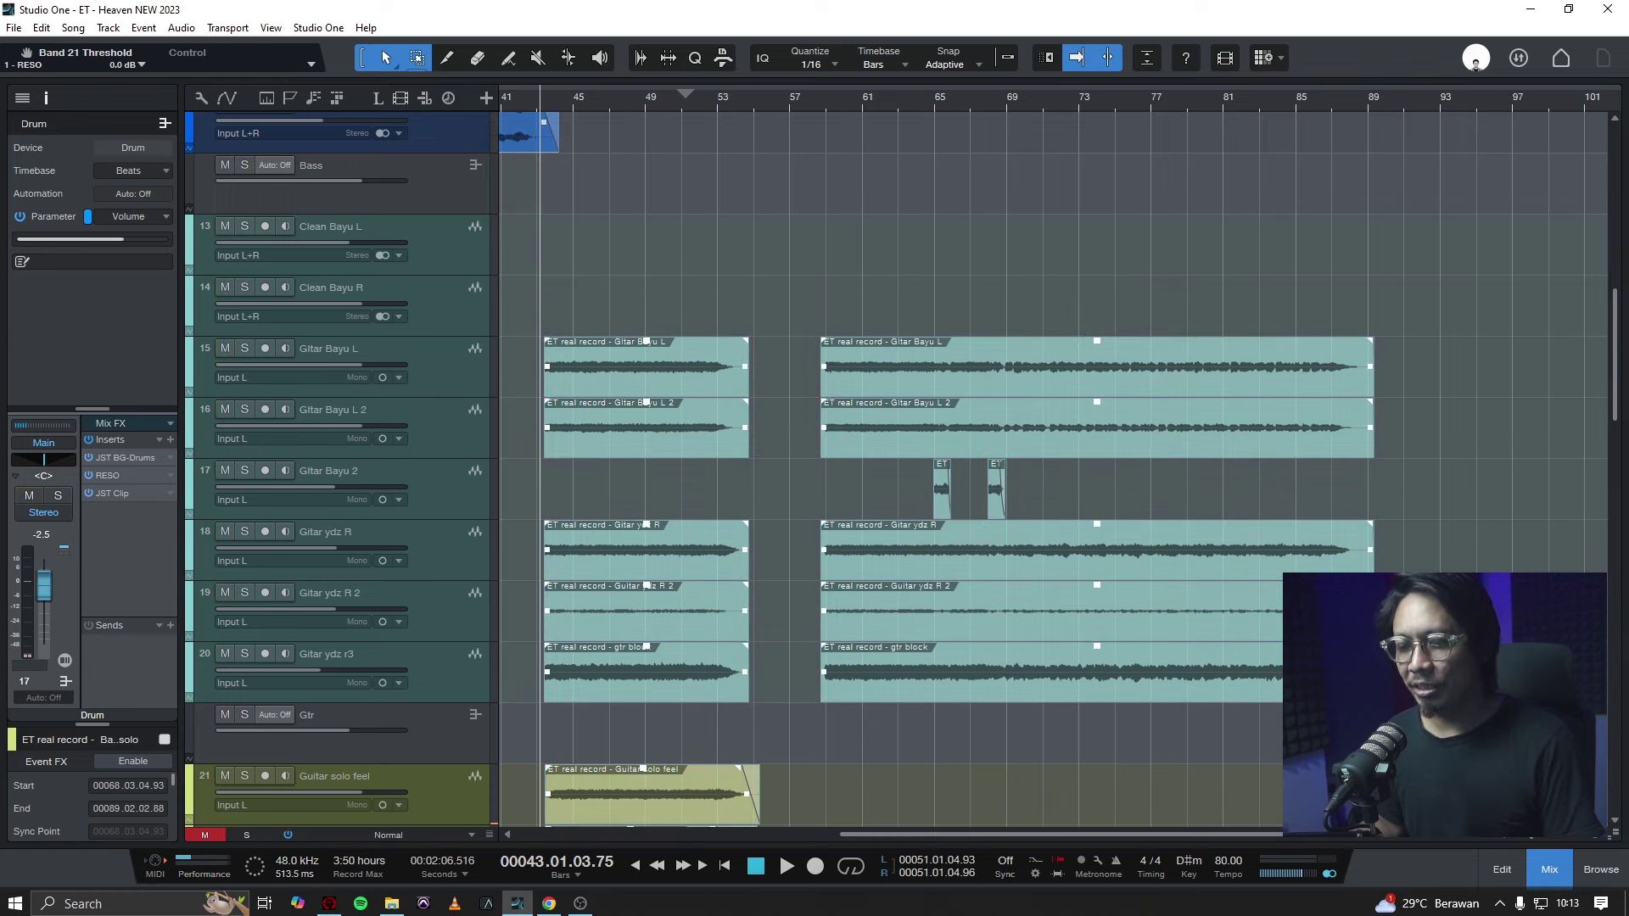
Open RESO on the soloed Gtr bus, switch it to the empty A/B slot, and save the song.
click(463, 729)
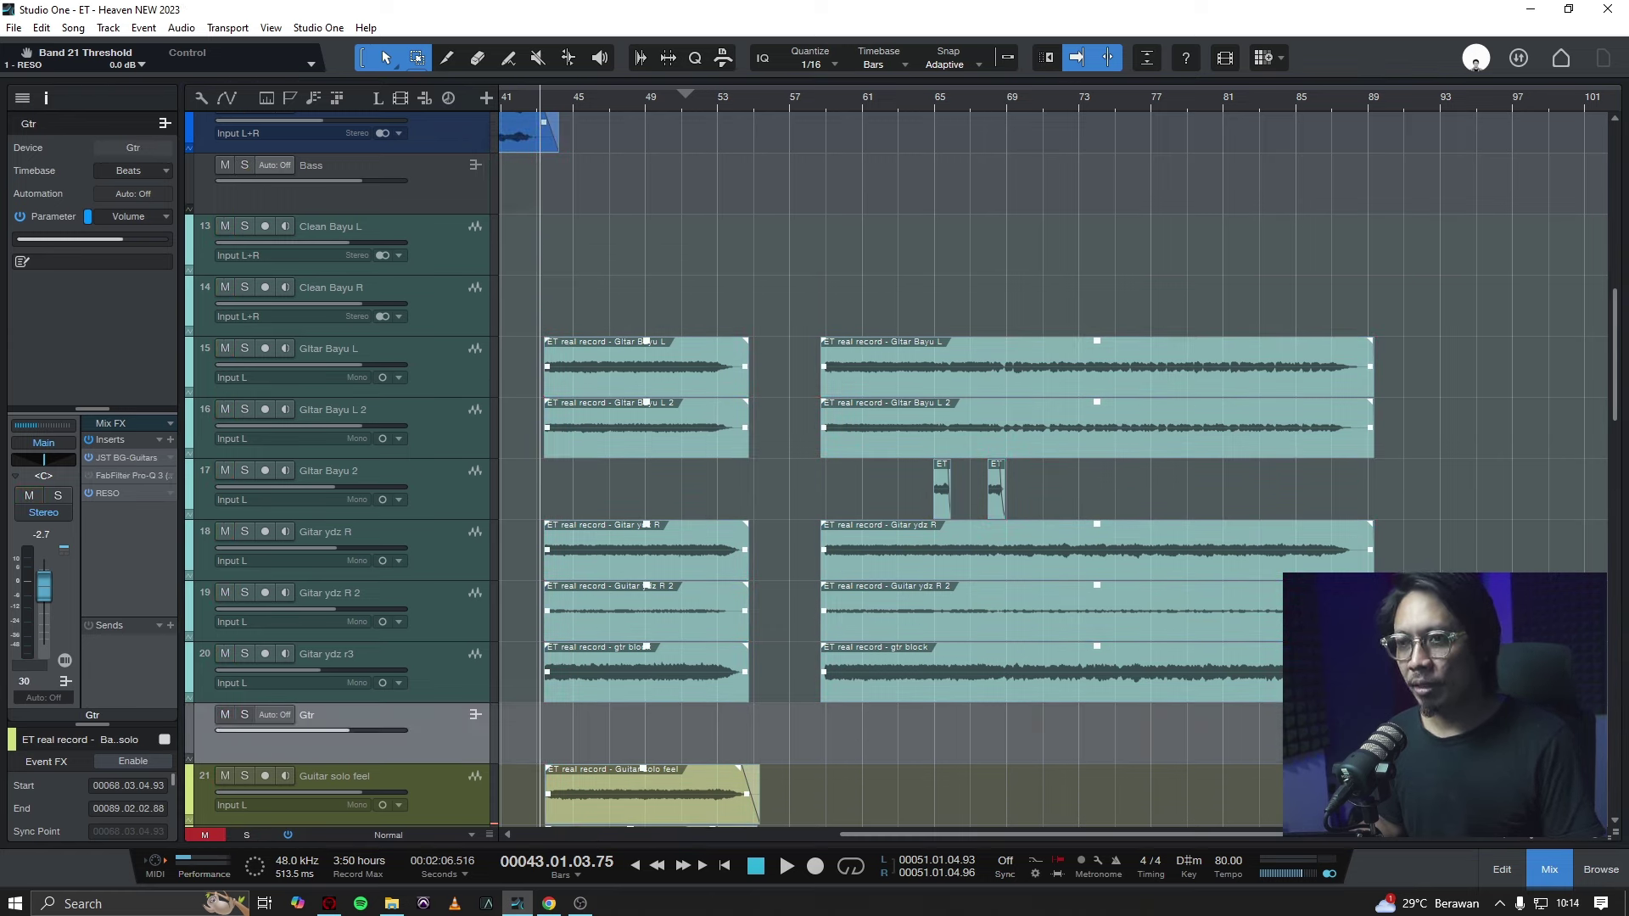
click(107, 493)
key(s)
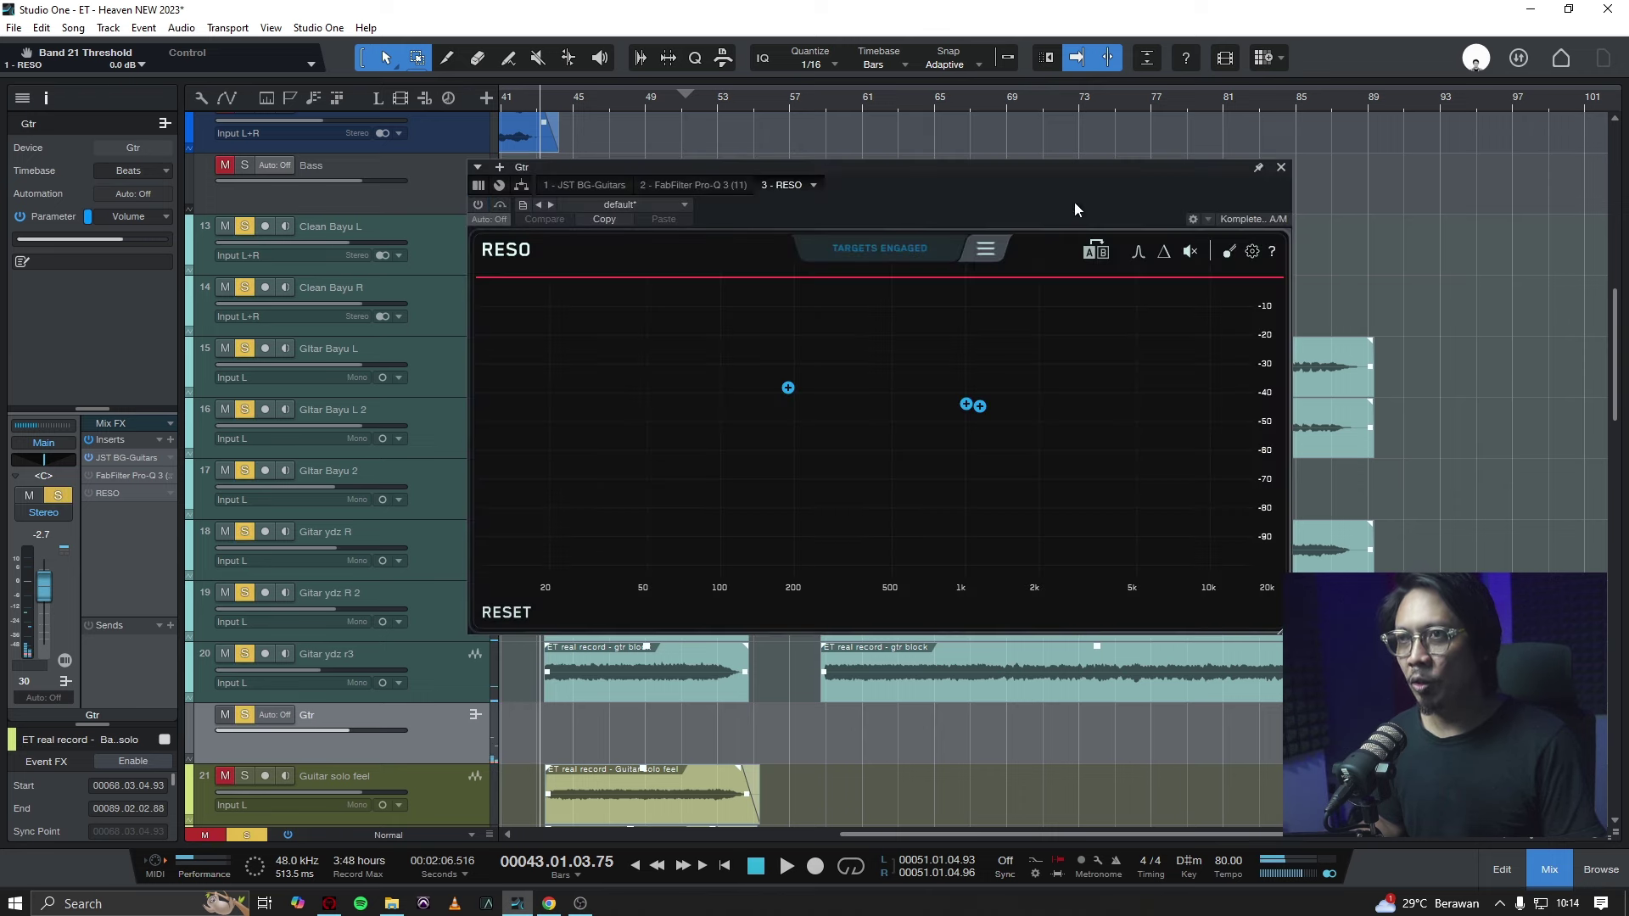
click(1102, 254)
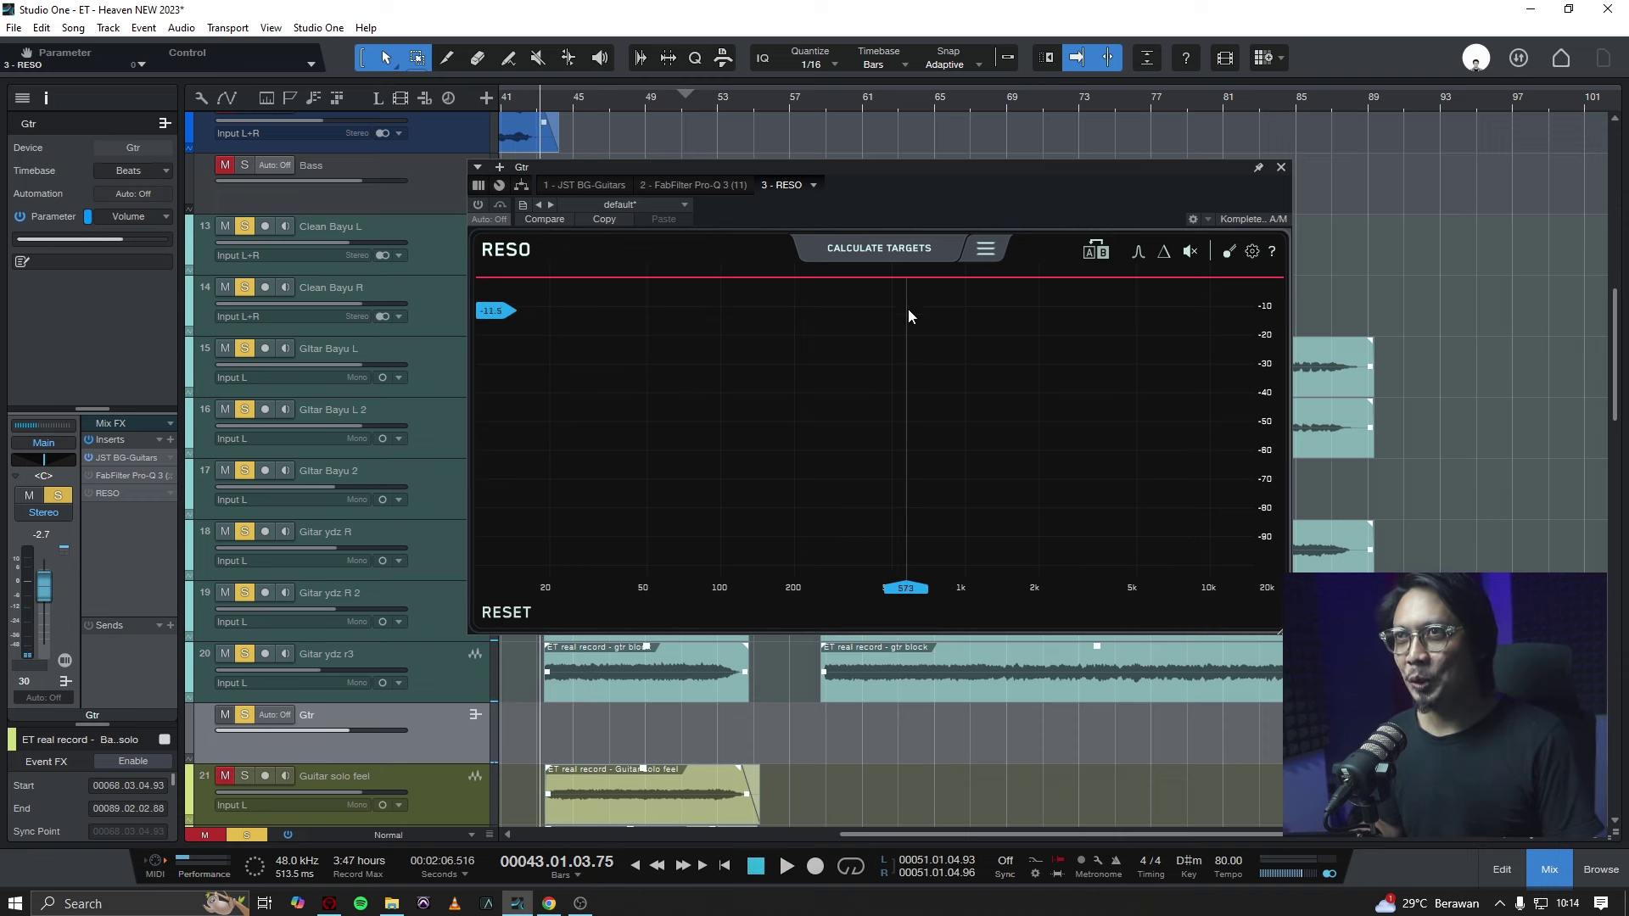
key(ctrl+s)
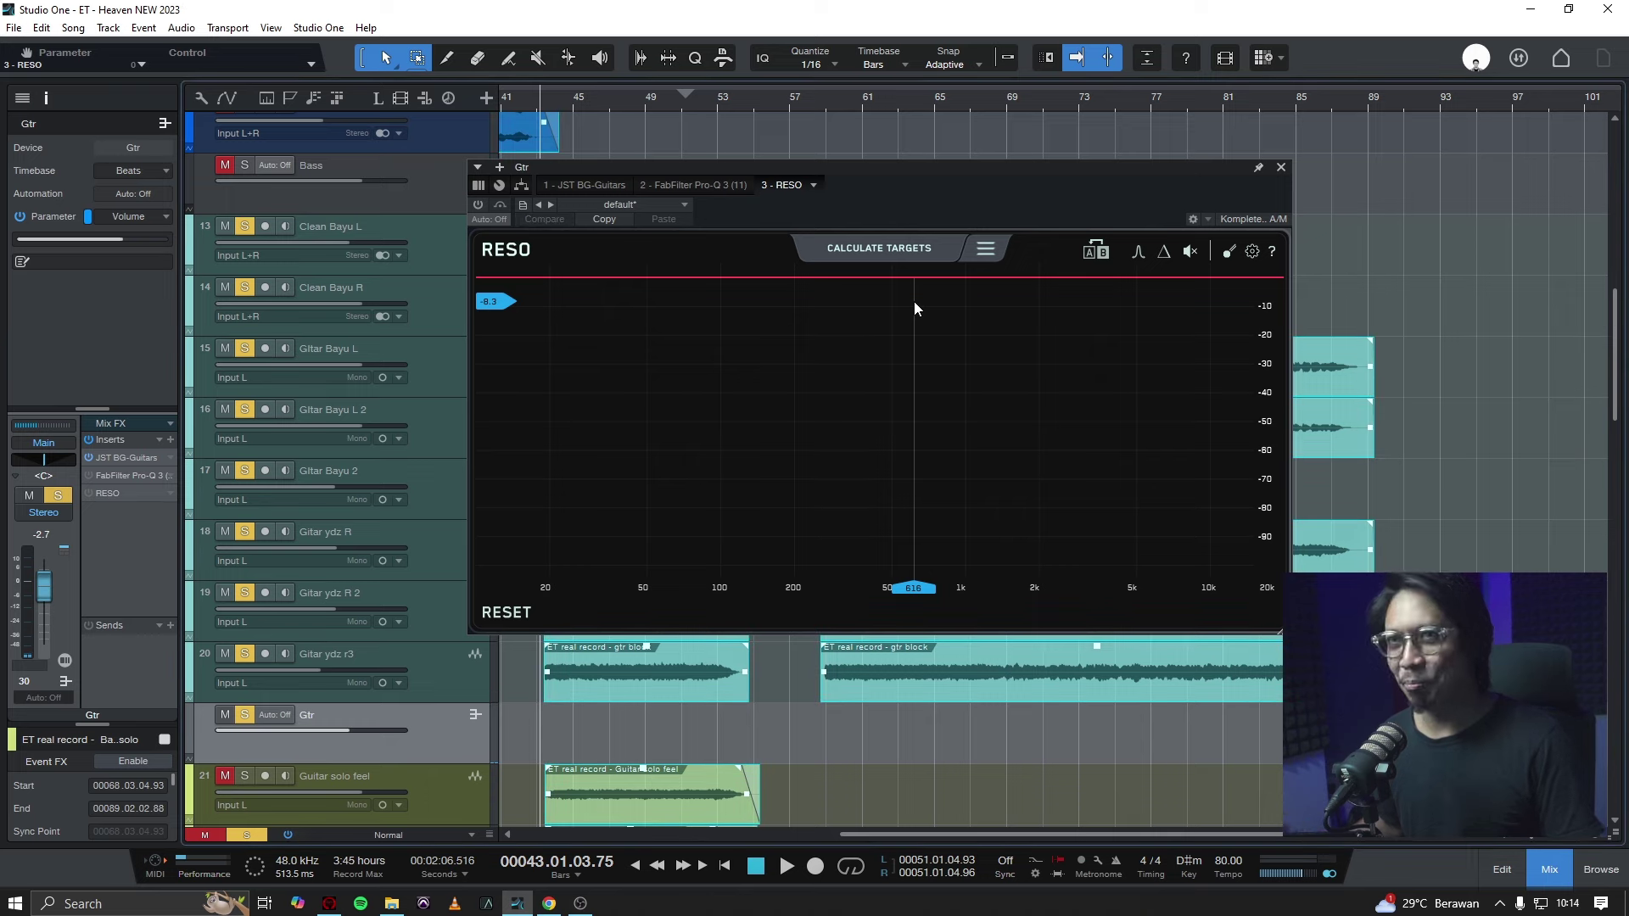
Activate RESO on the Gtr bus, calculate its targets during playback, engage them, and save the song.
click(889, 247)
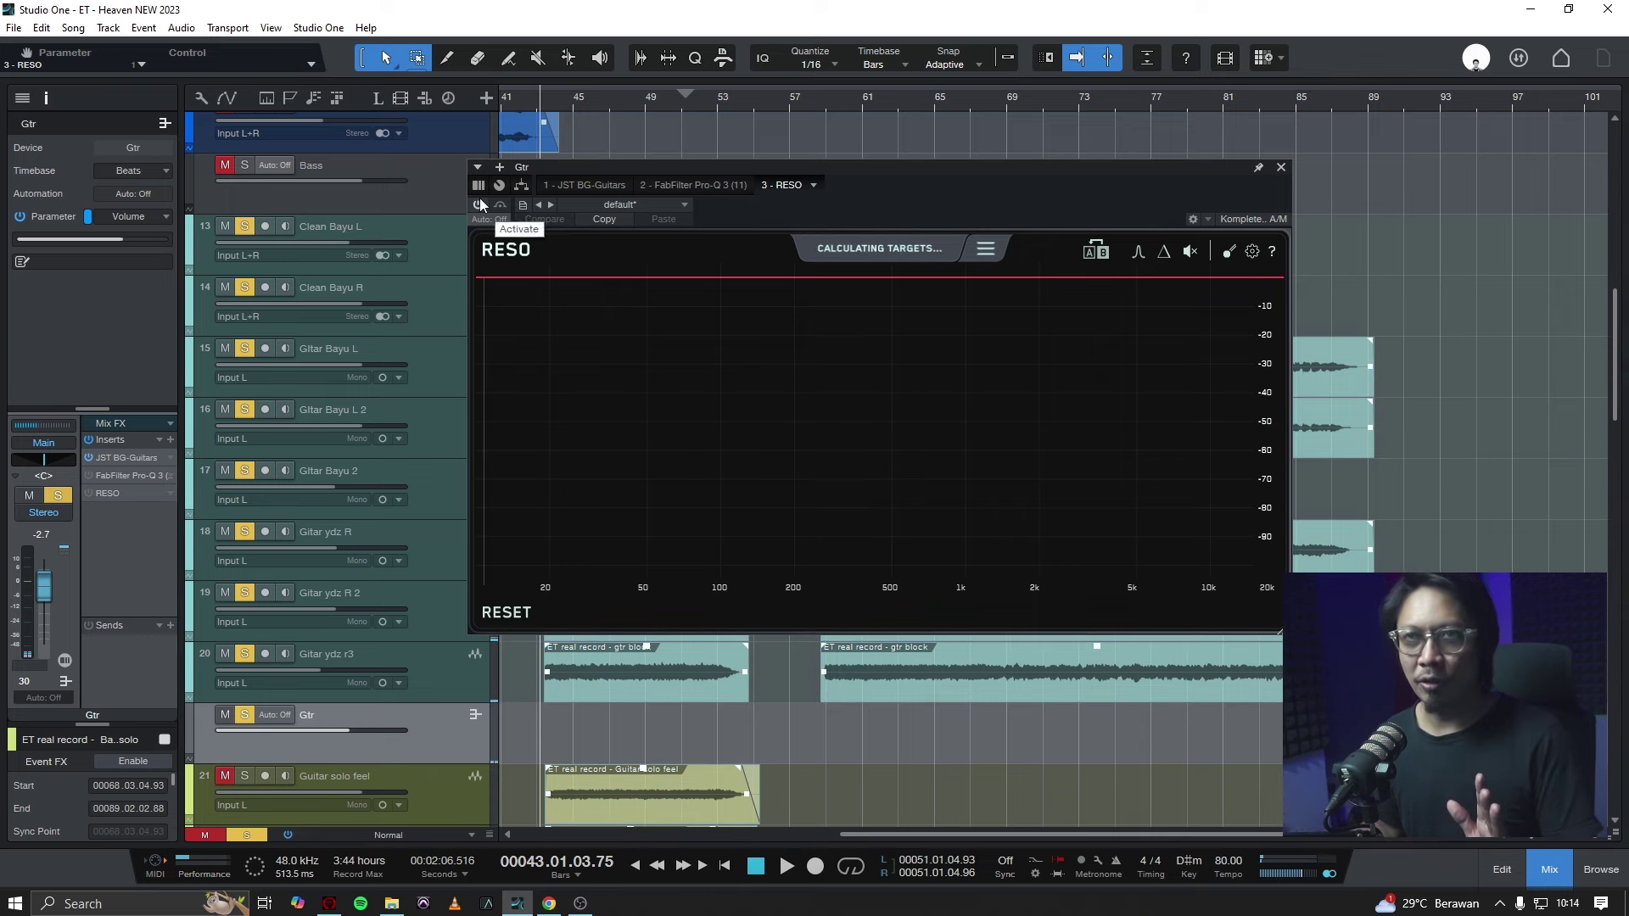
key(space)
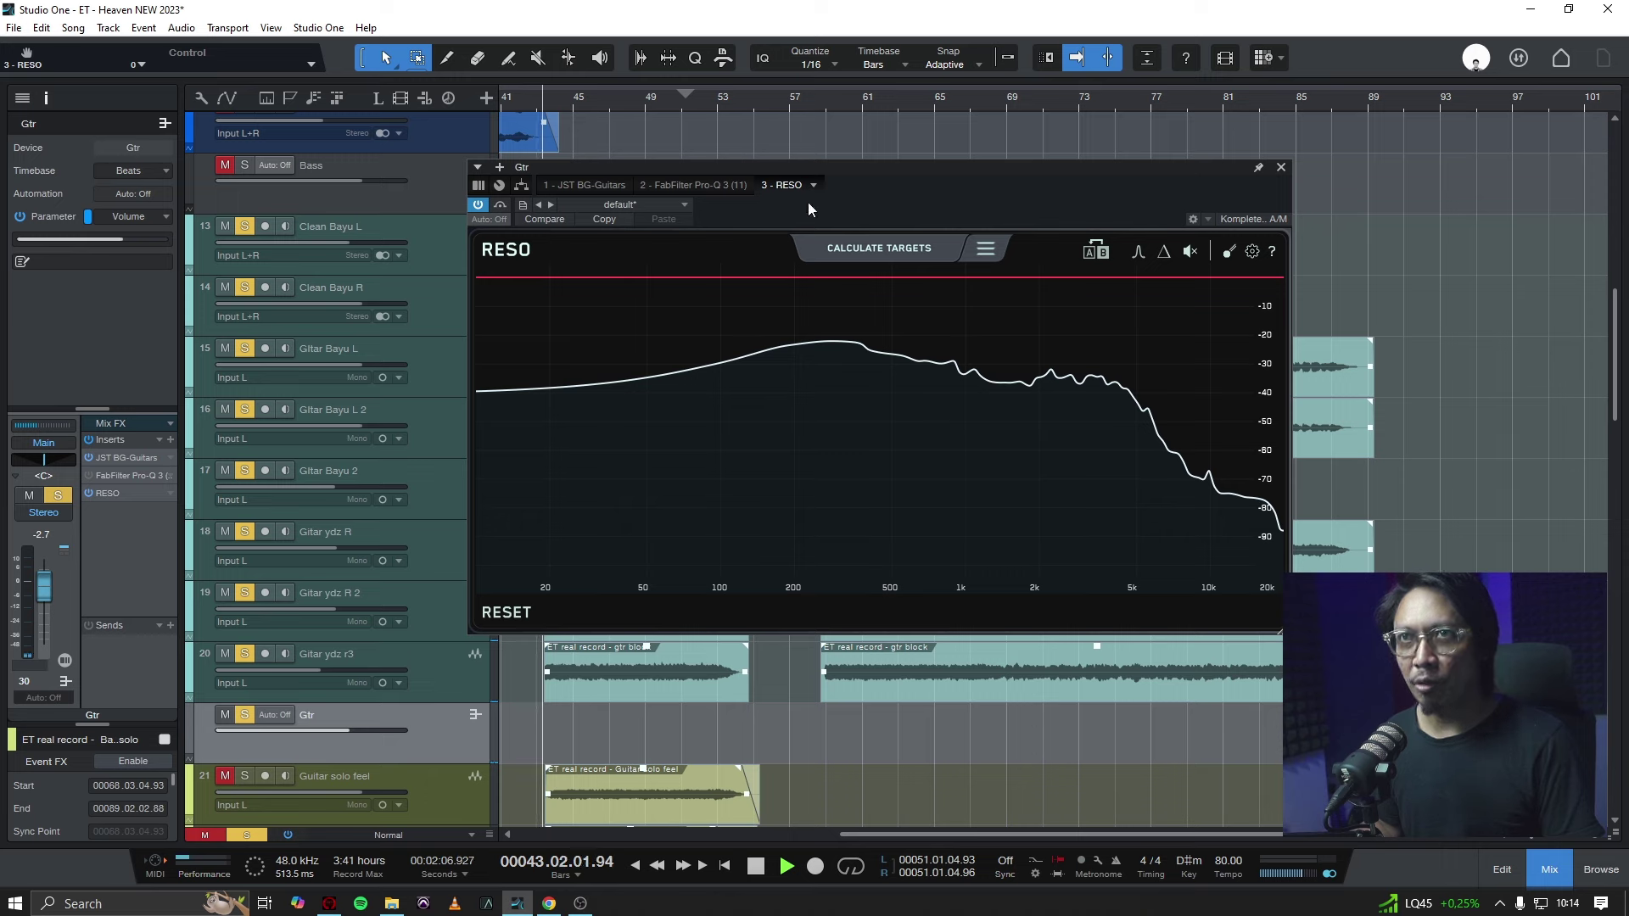
click(923, 251)
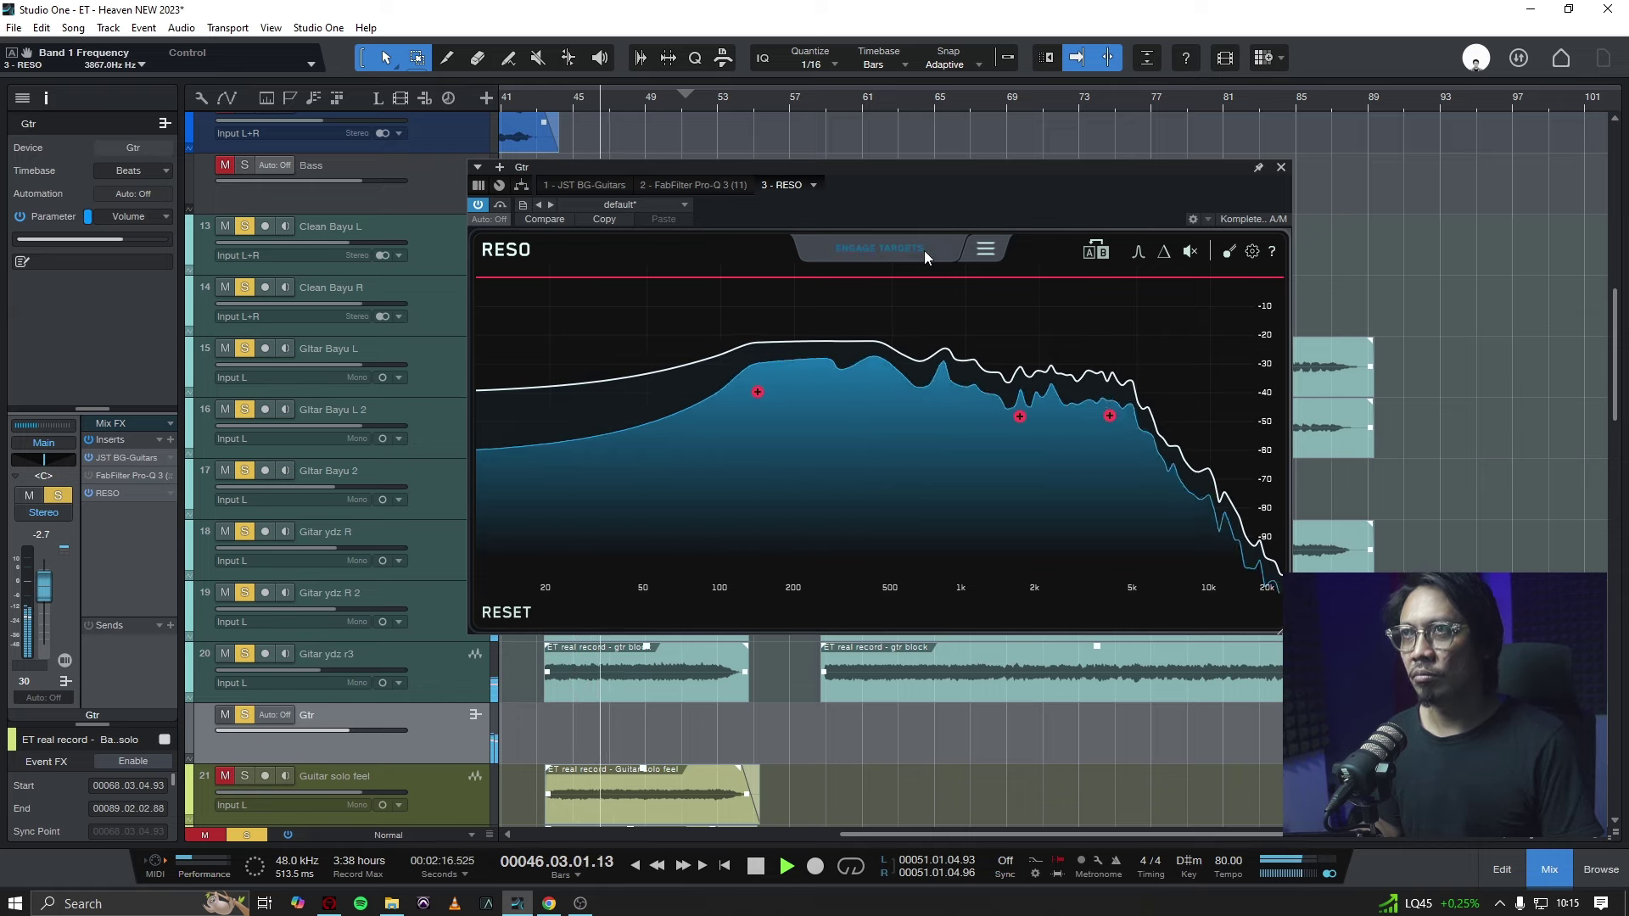
click(924, 251)
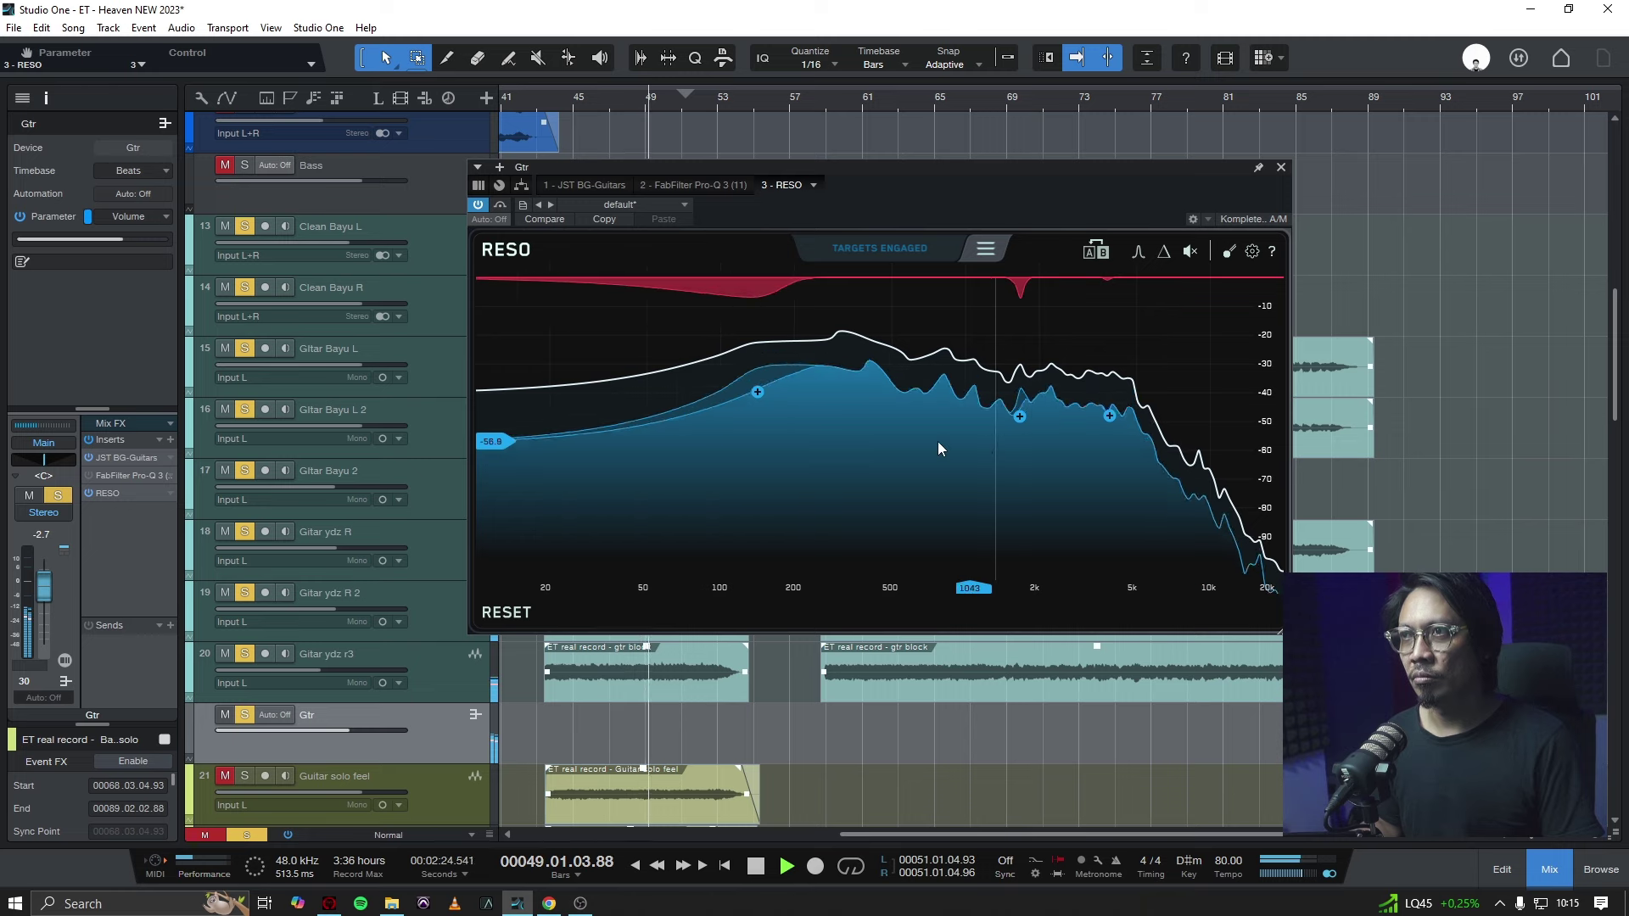
key(space)
key(ctrl+s)
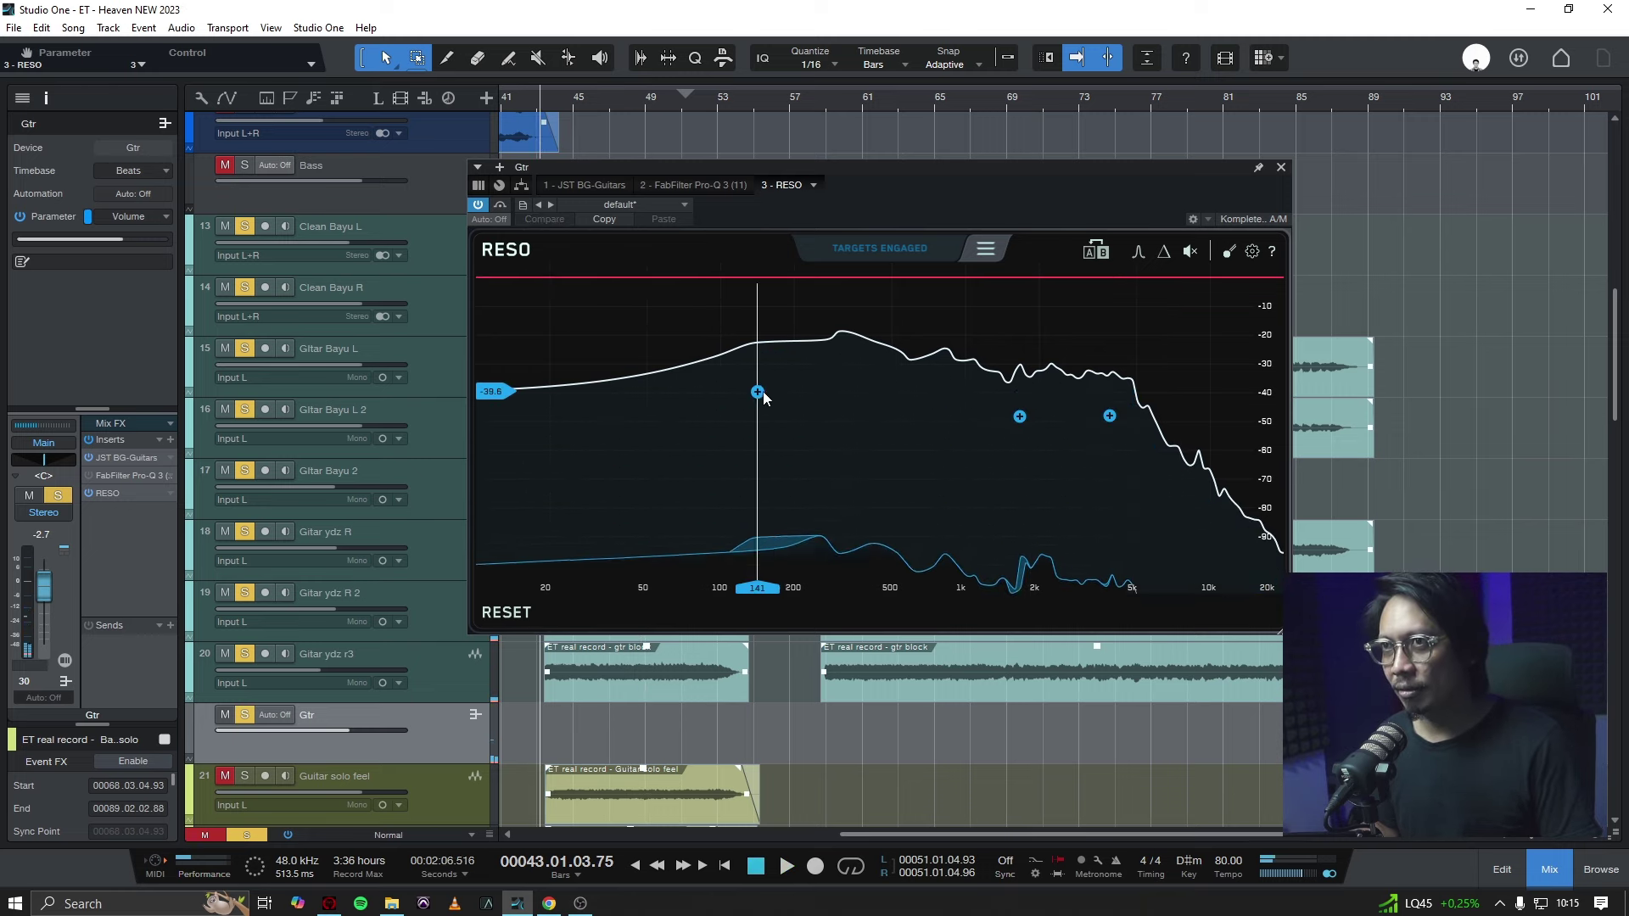
Solo the Gtr bus target at about 141 Hz during playback to hear its resonance, and end the solo.
click(758, 393)
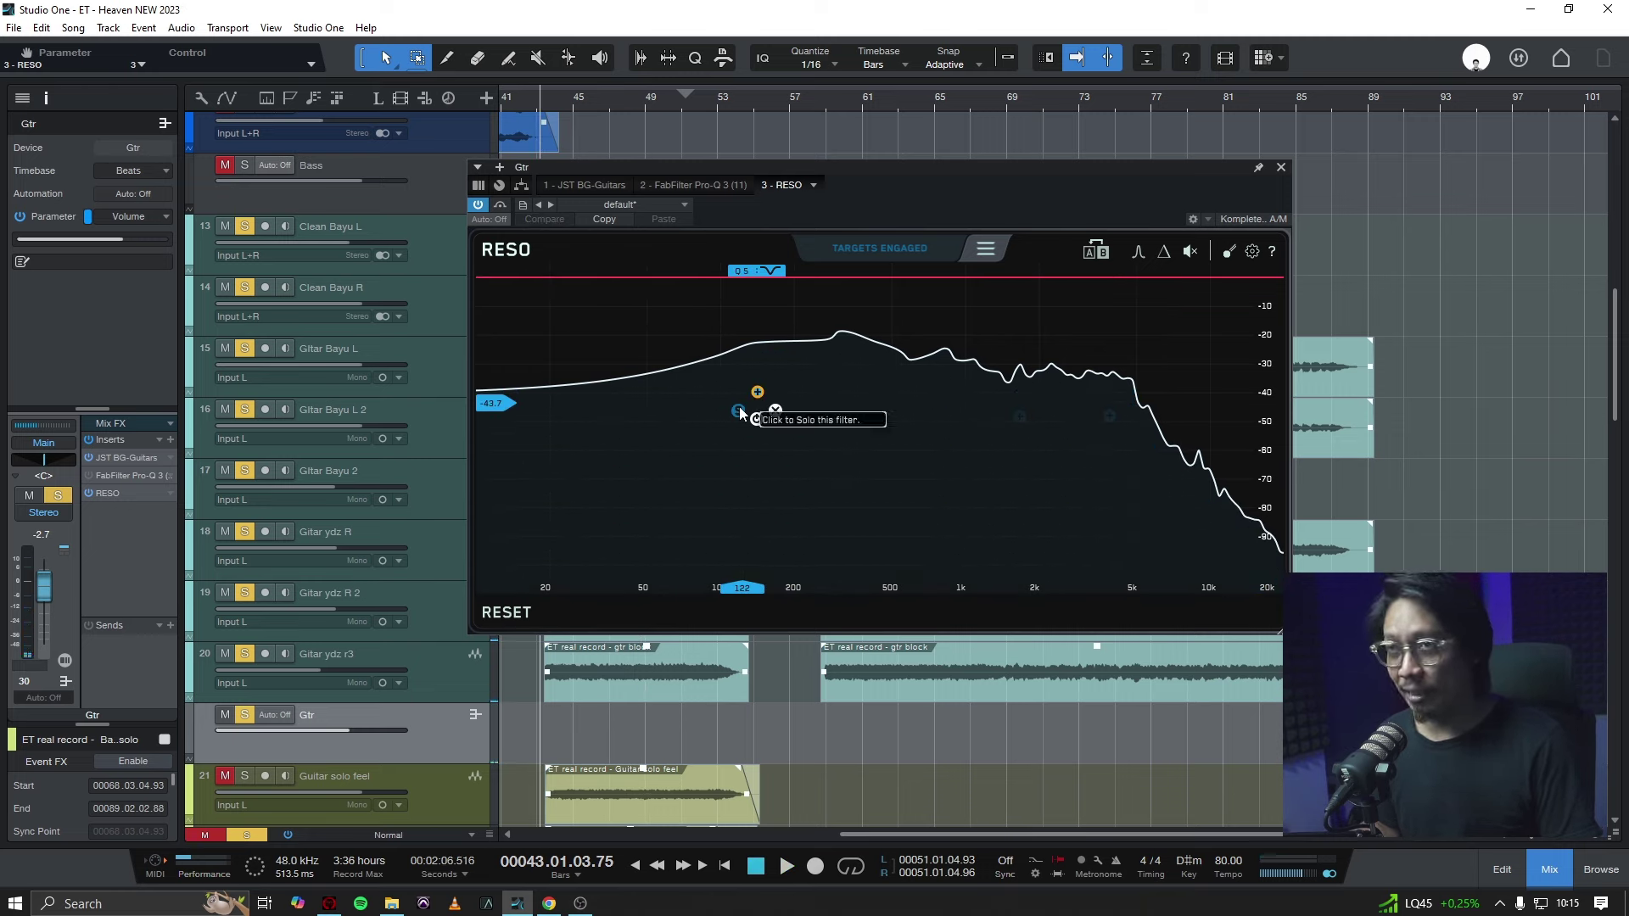
key(space)
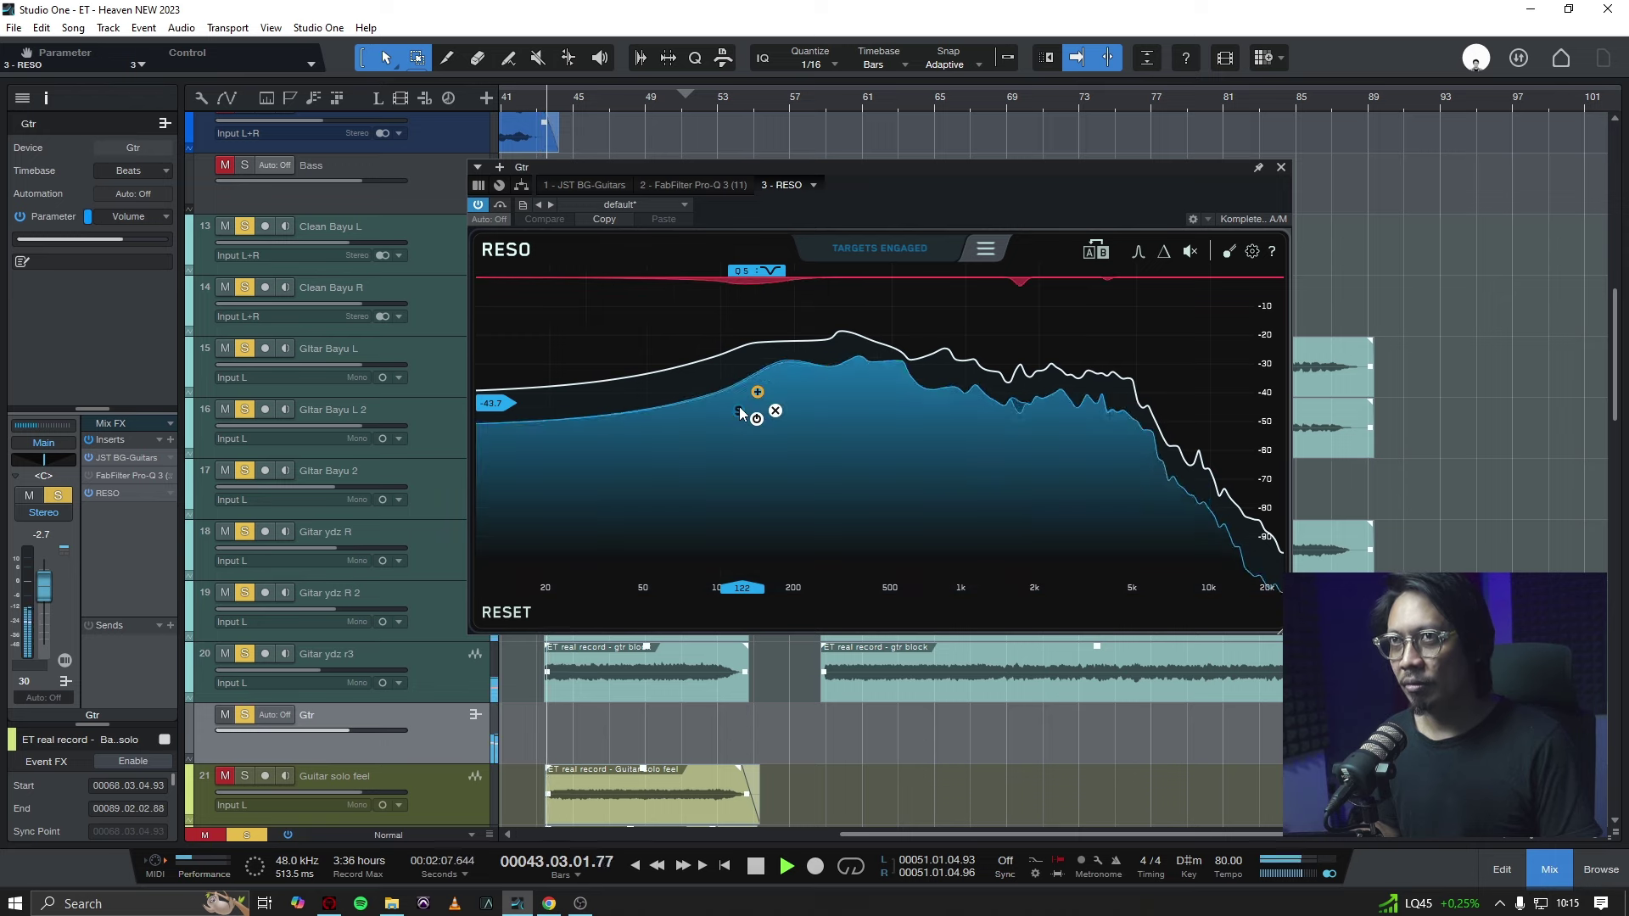
click(739, 413)
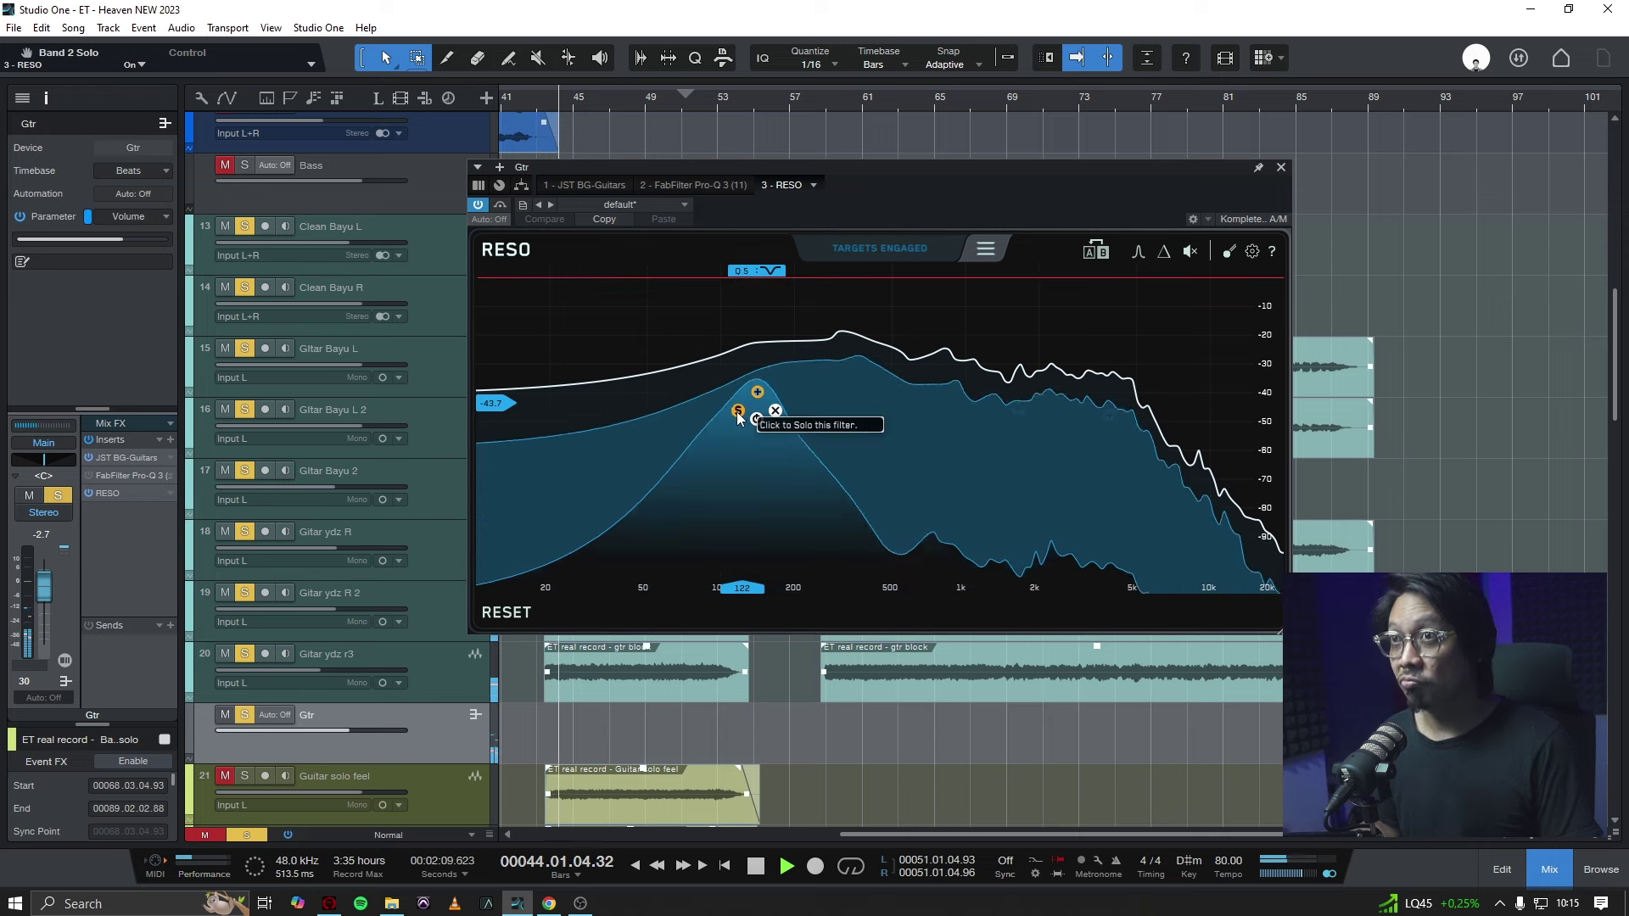
key(space)
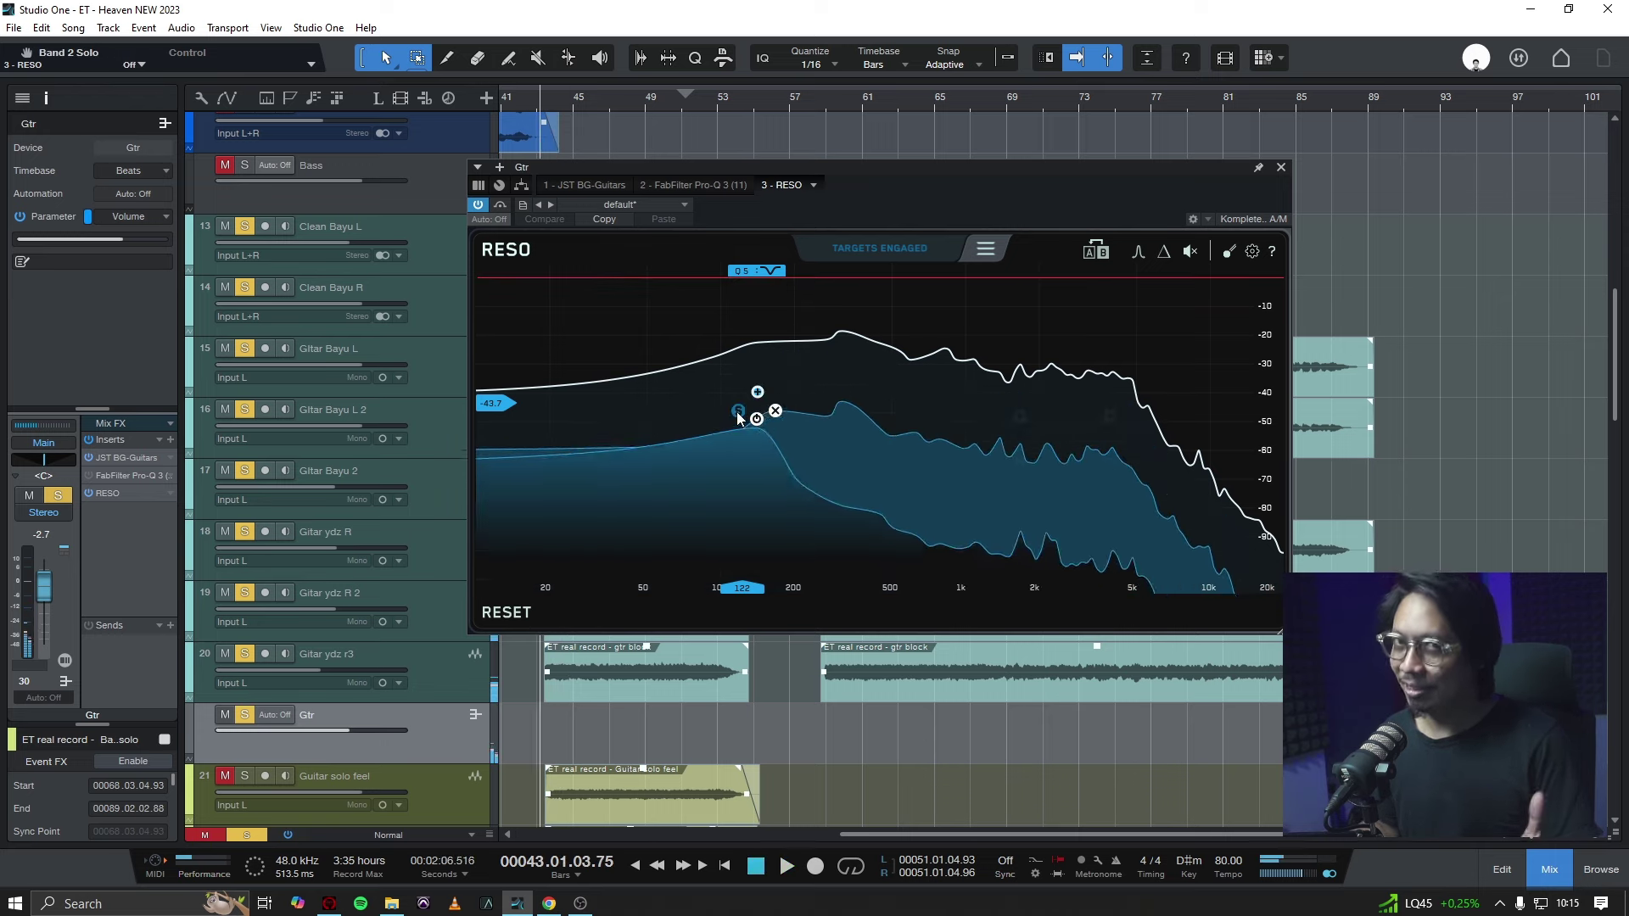
key(space)
Solo the Gtr targets at about 1.7 kHz and 3.9 kHz in turn, lowering both thresholds, the higher-frequency one to −54.3 dB, and save.
click(1000, 436)
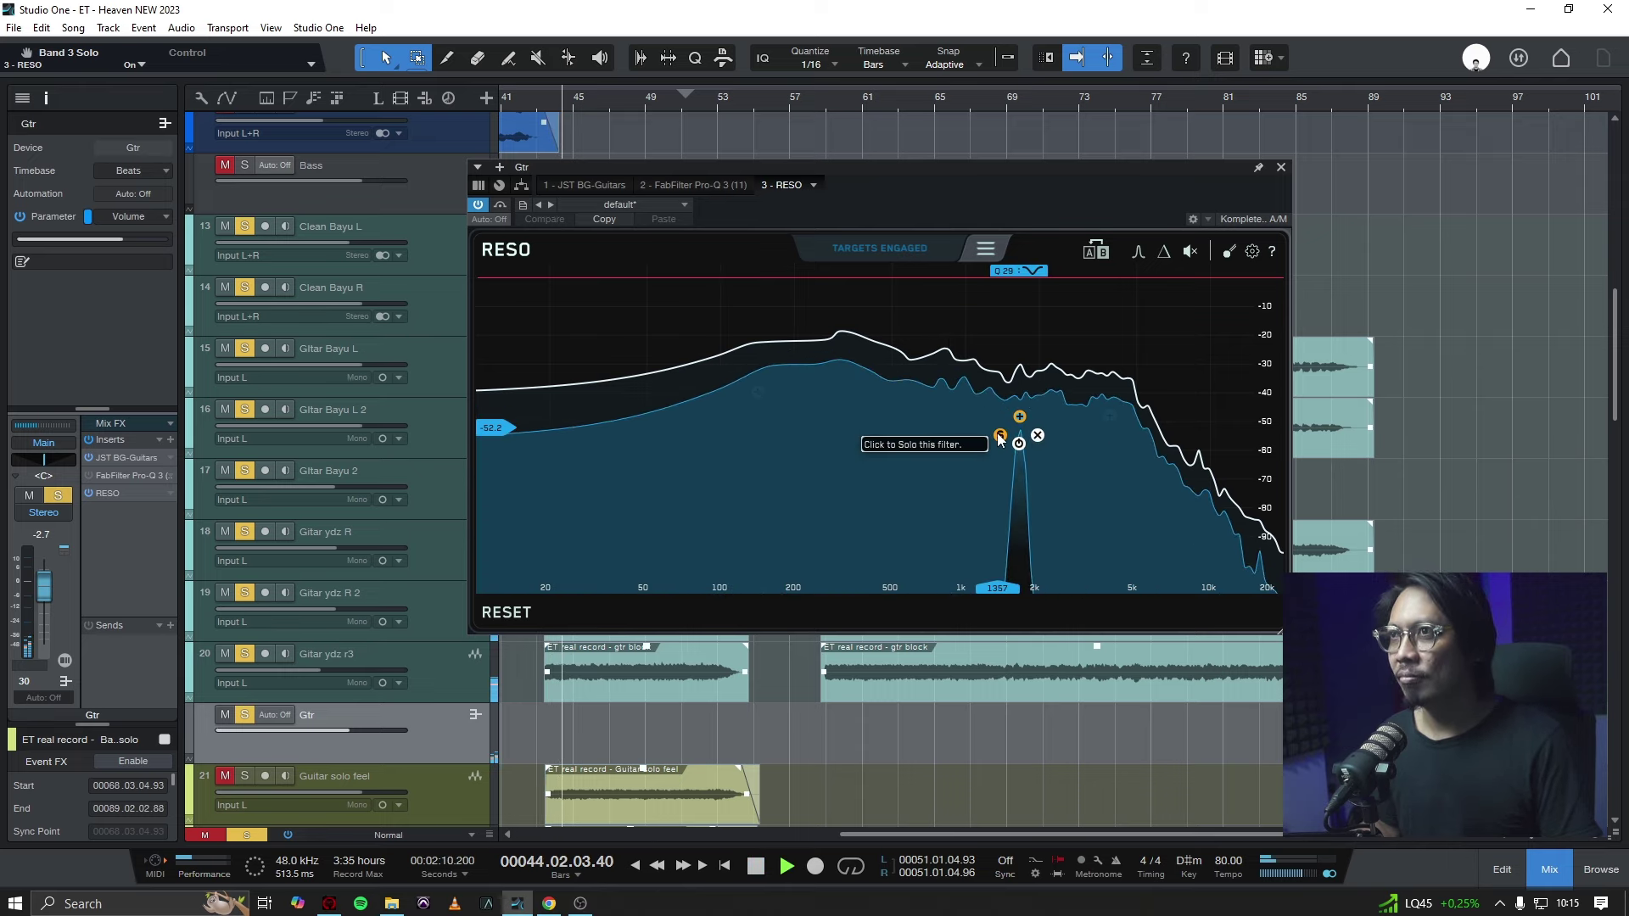
drag(1019, 417, 1091, 436)
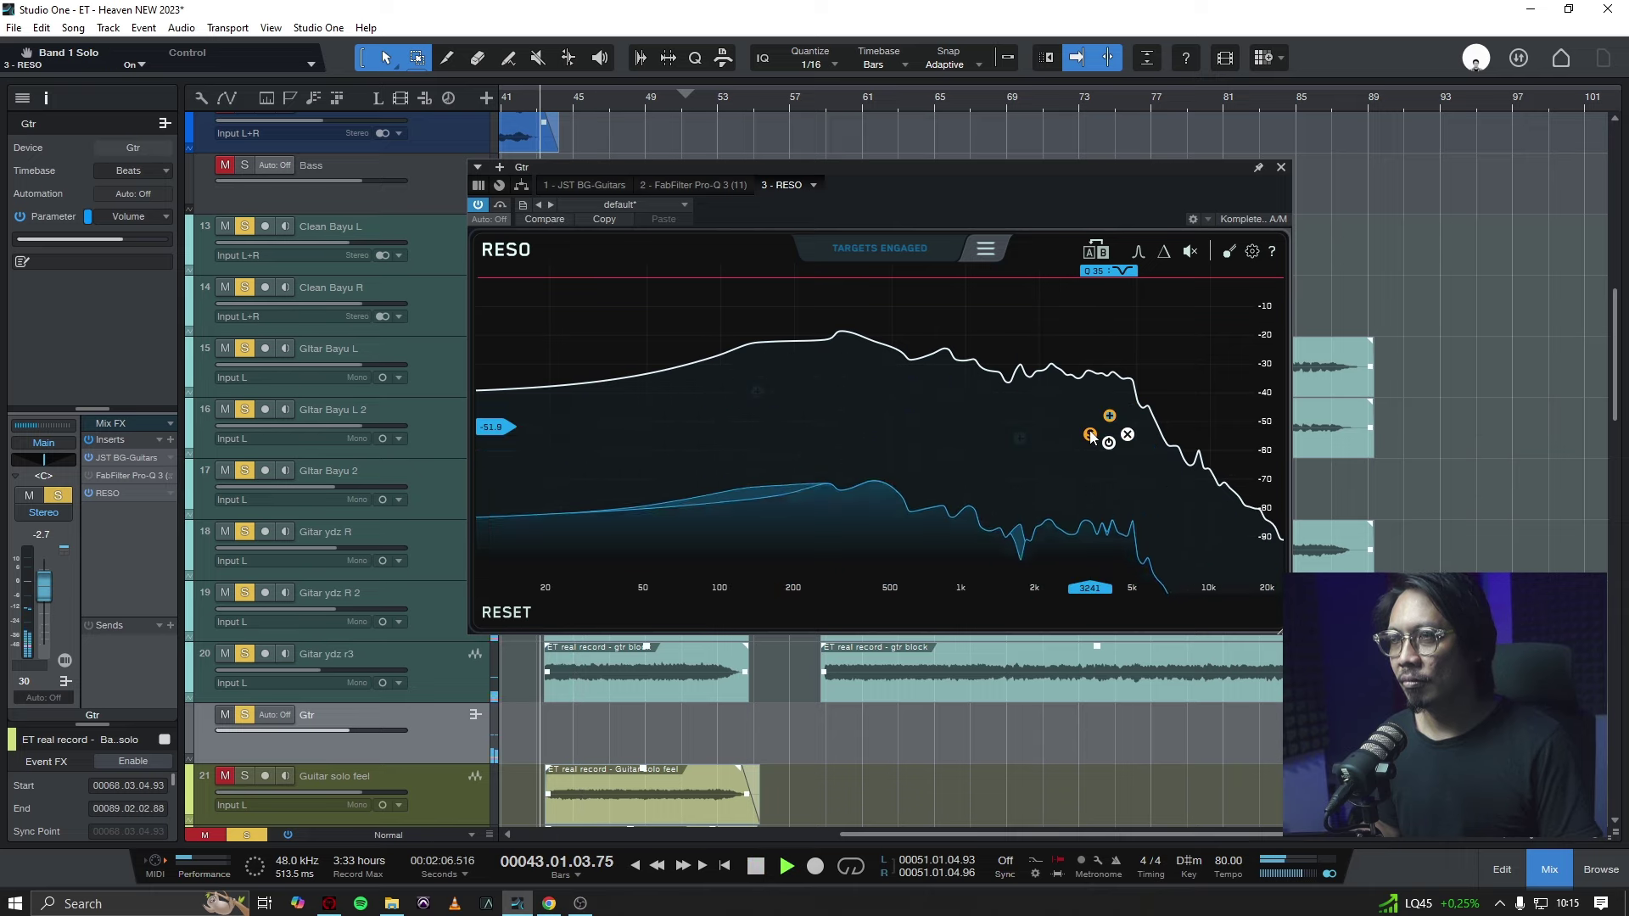
key(space)
drag(1107, 436, 1107, 441)
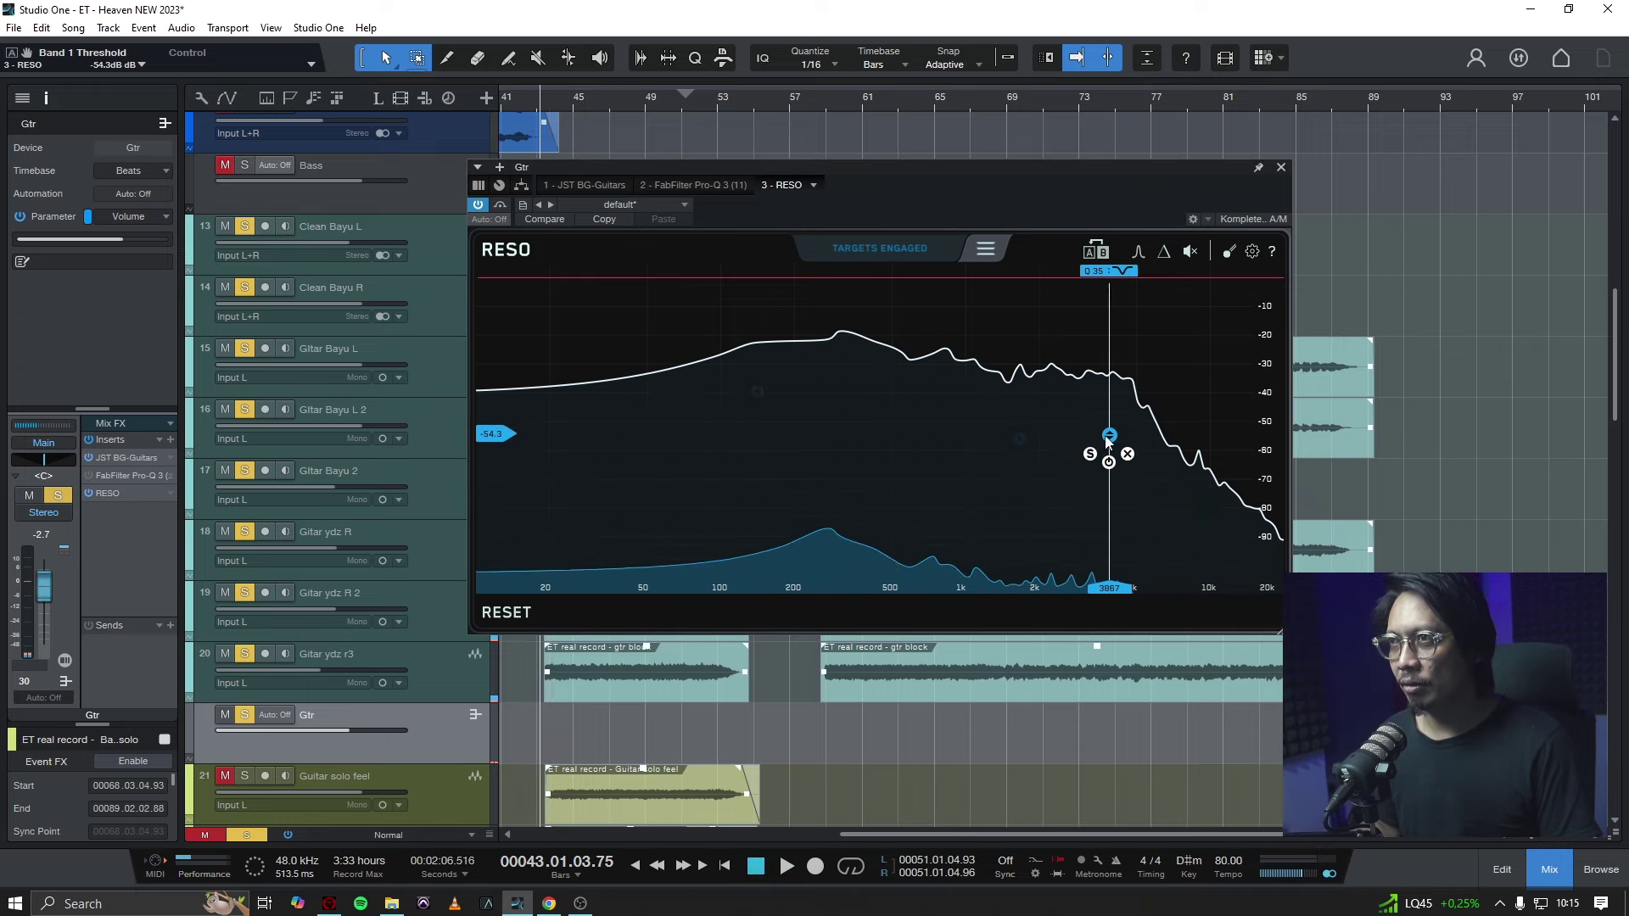
key(ctrl+s)
Play the Gtr bus and listen to the difference signal between RESO's input and output.
key(space)
drag(1143, 266, 1136, 340)
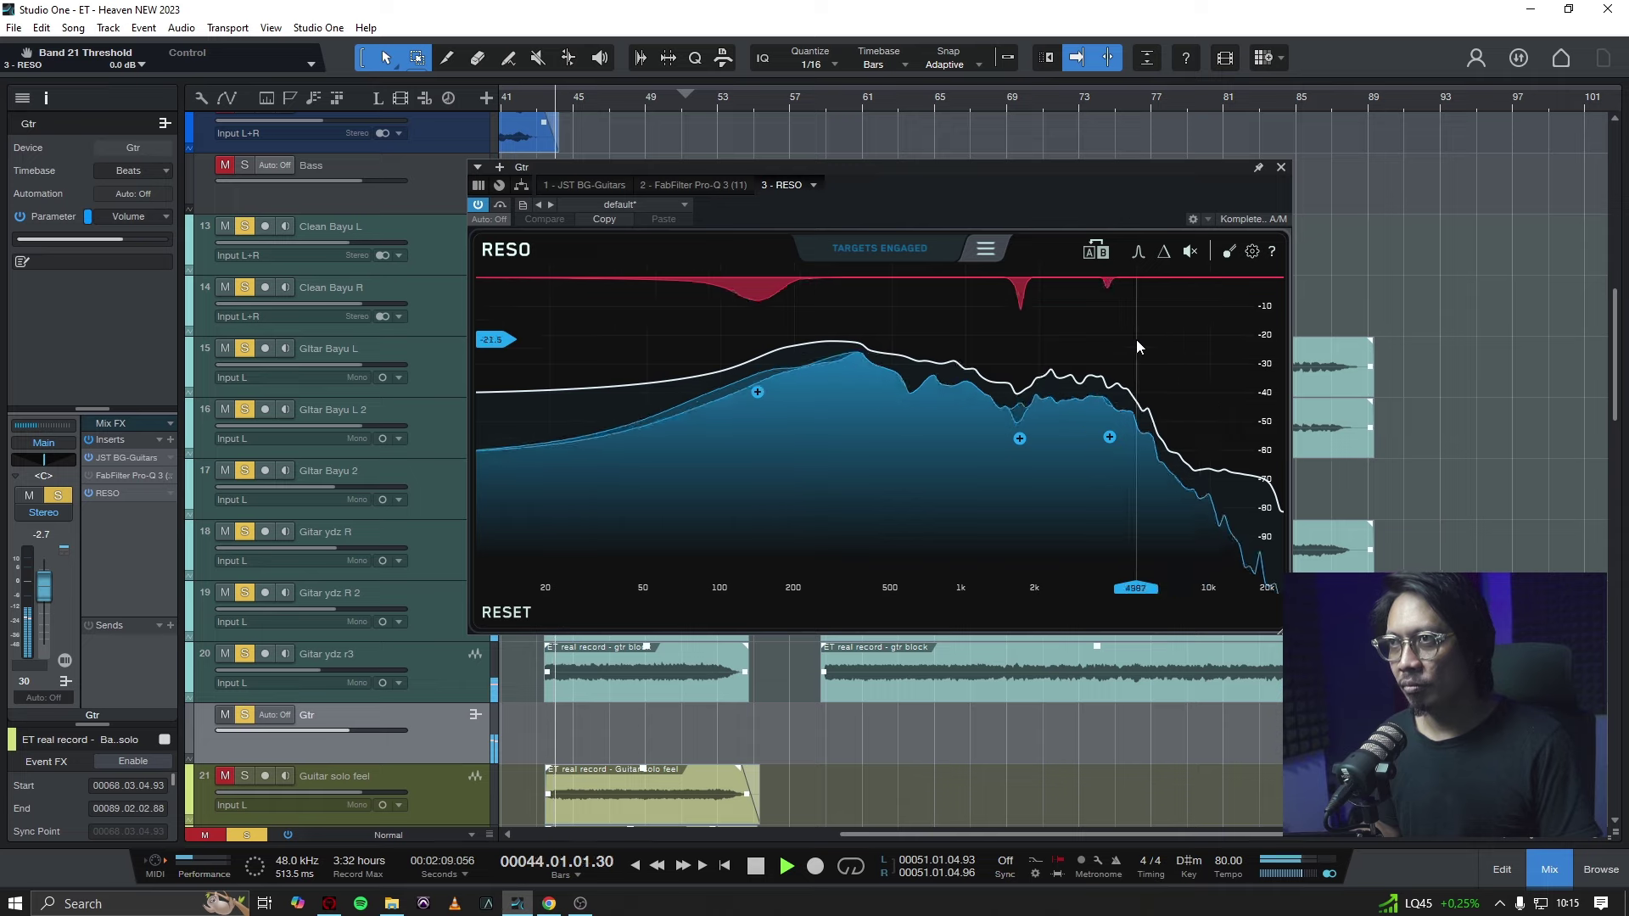
click(1163, 252)
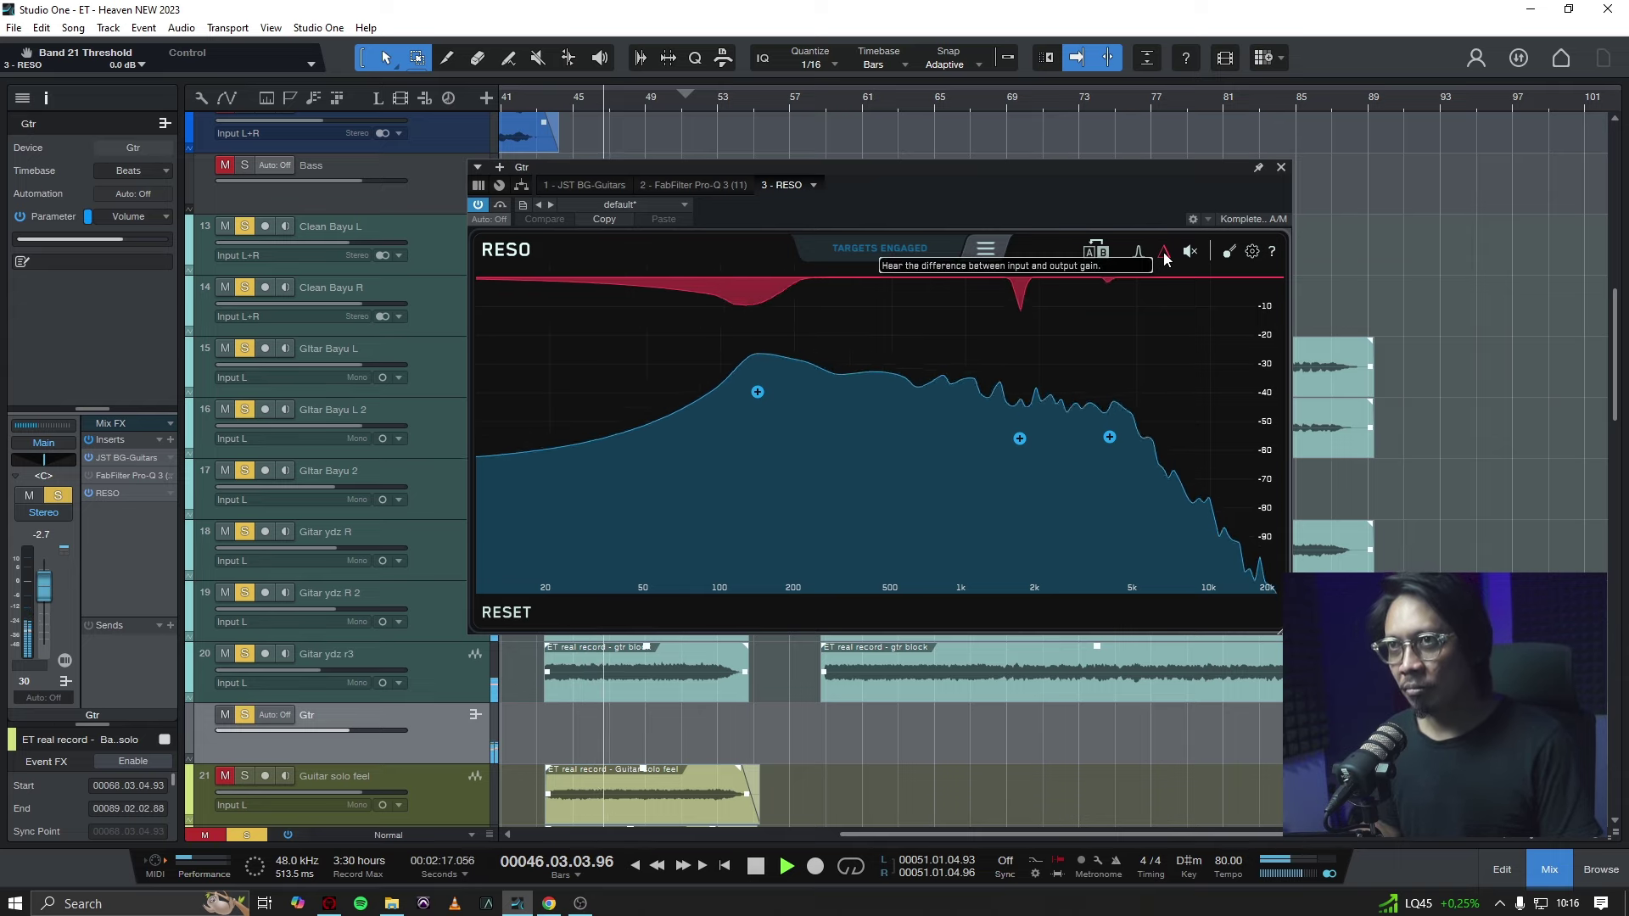
key(space)
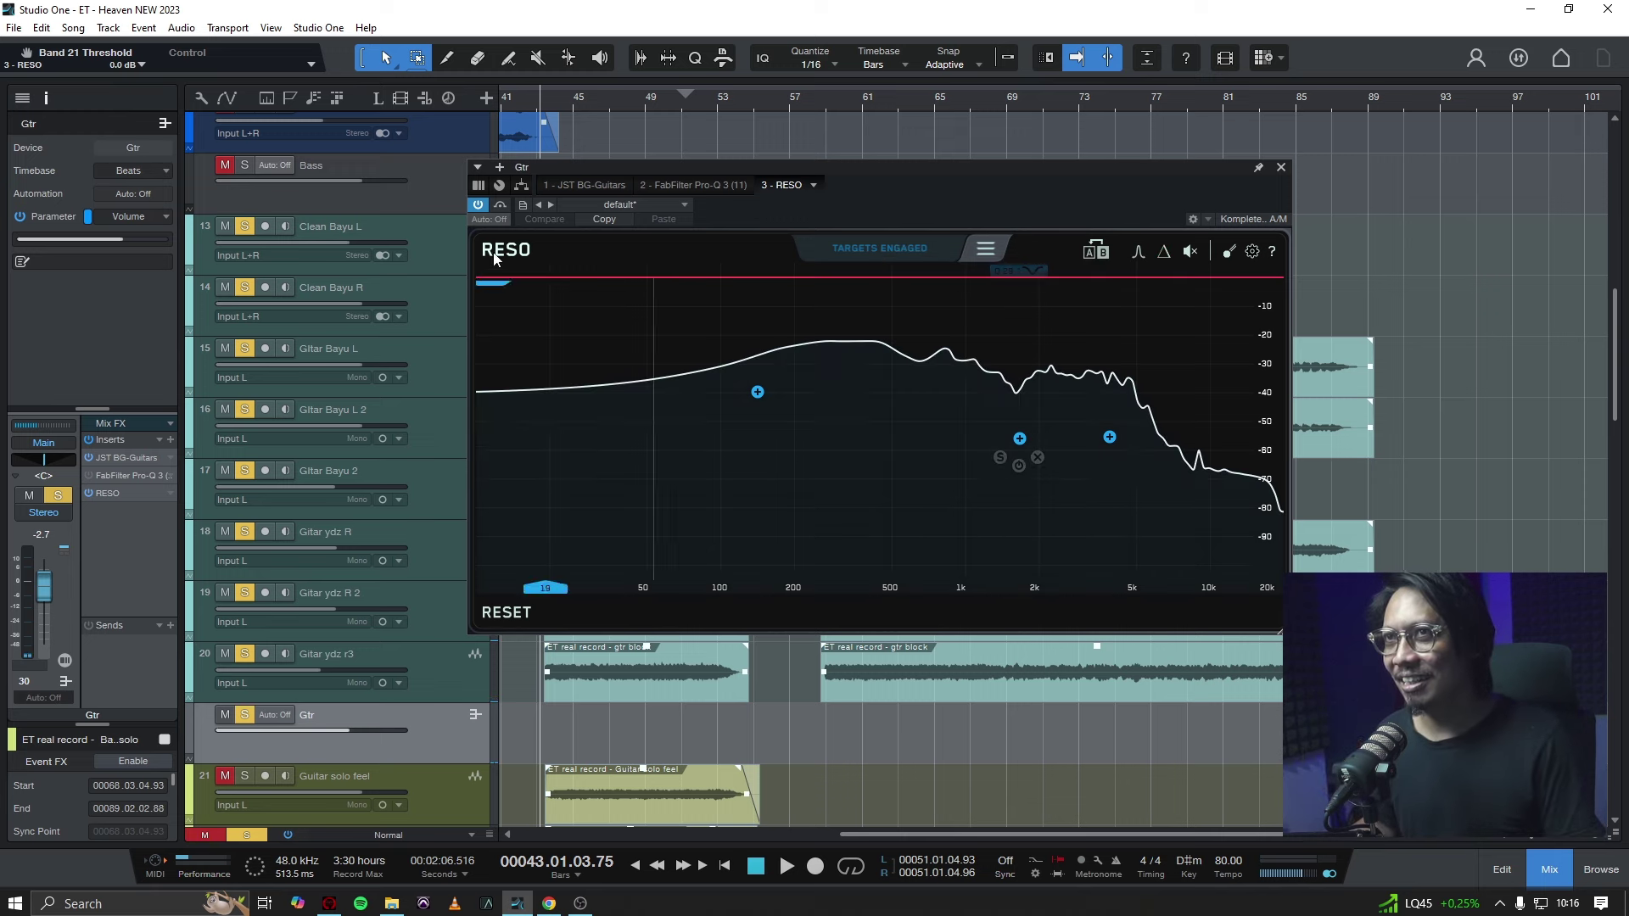
Bypass RESO on the Gtr bus during playback and re-enable it to compare the sound.
key(space)
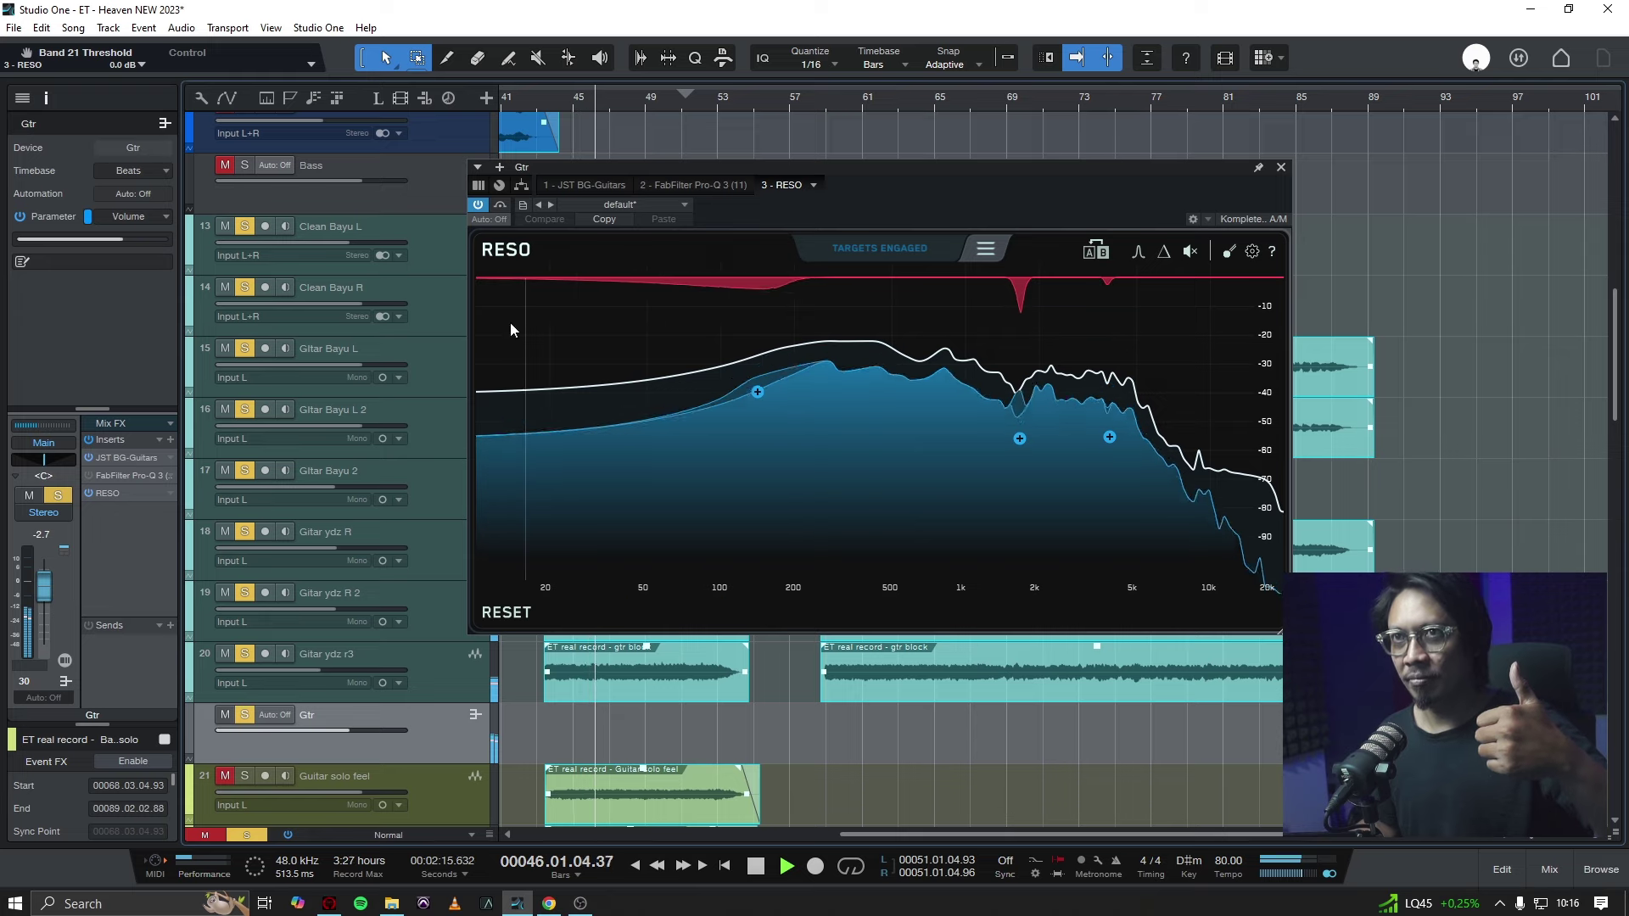
click(499, 206)
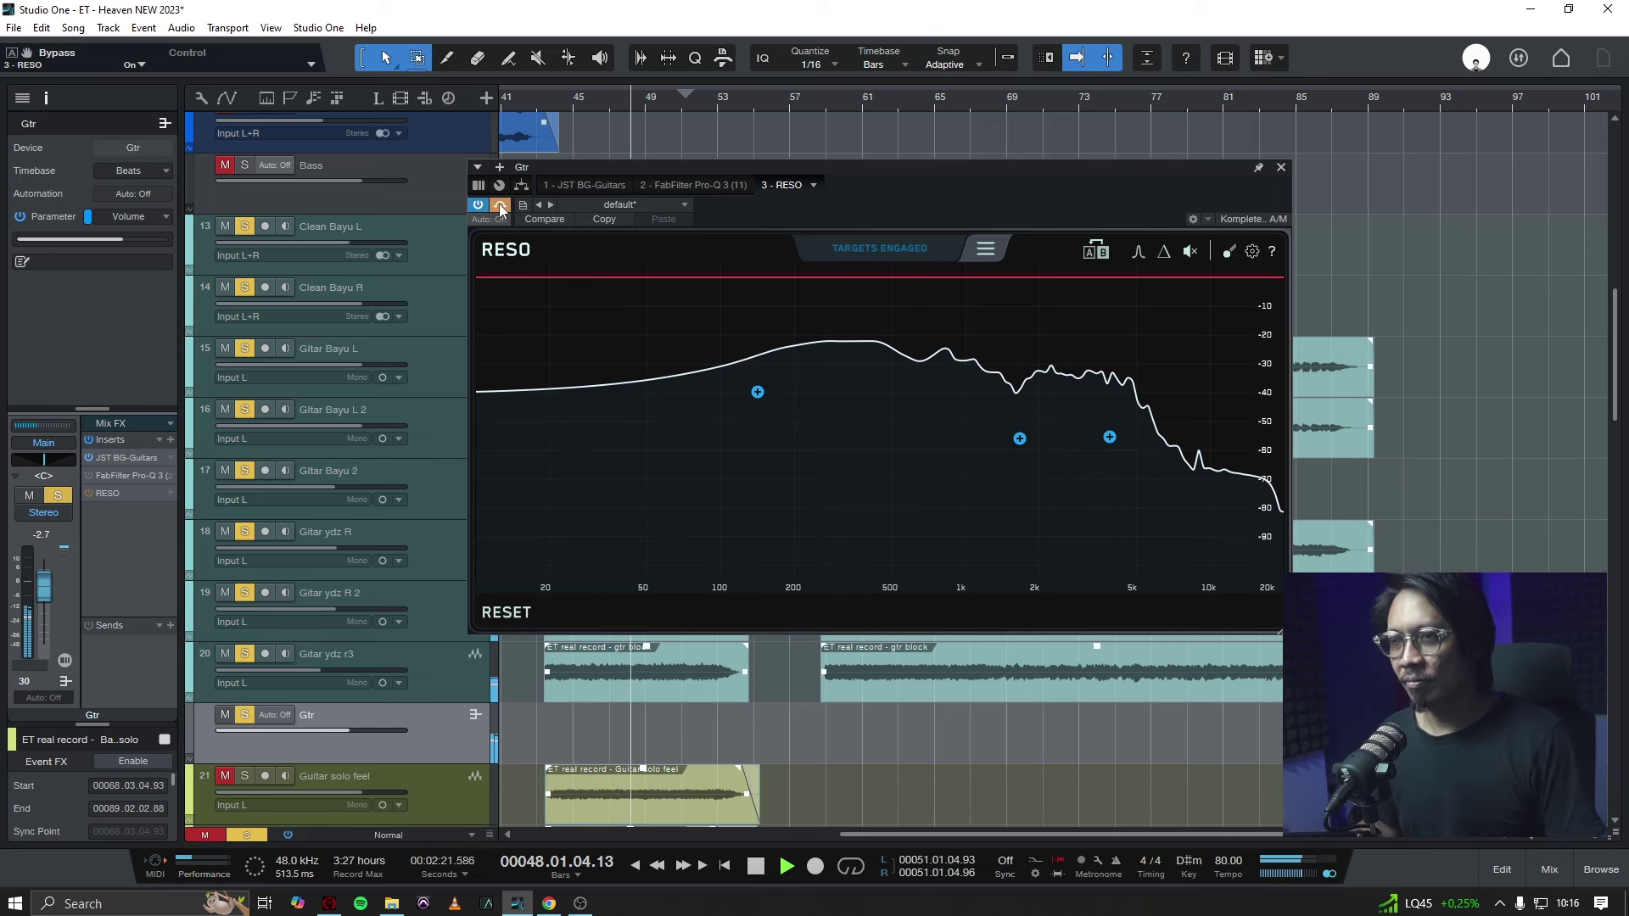
click(500, 206)
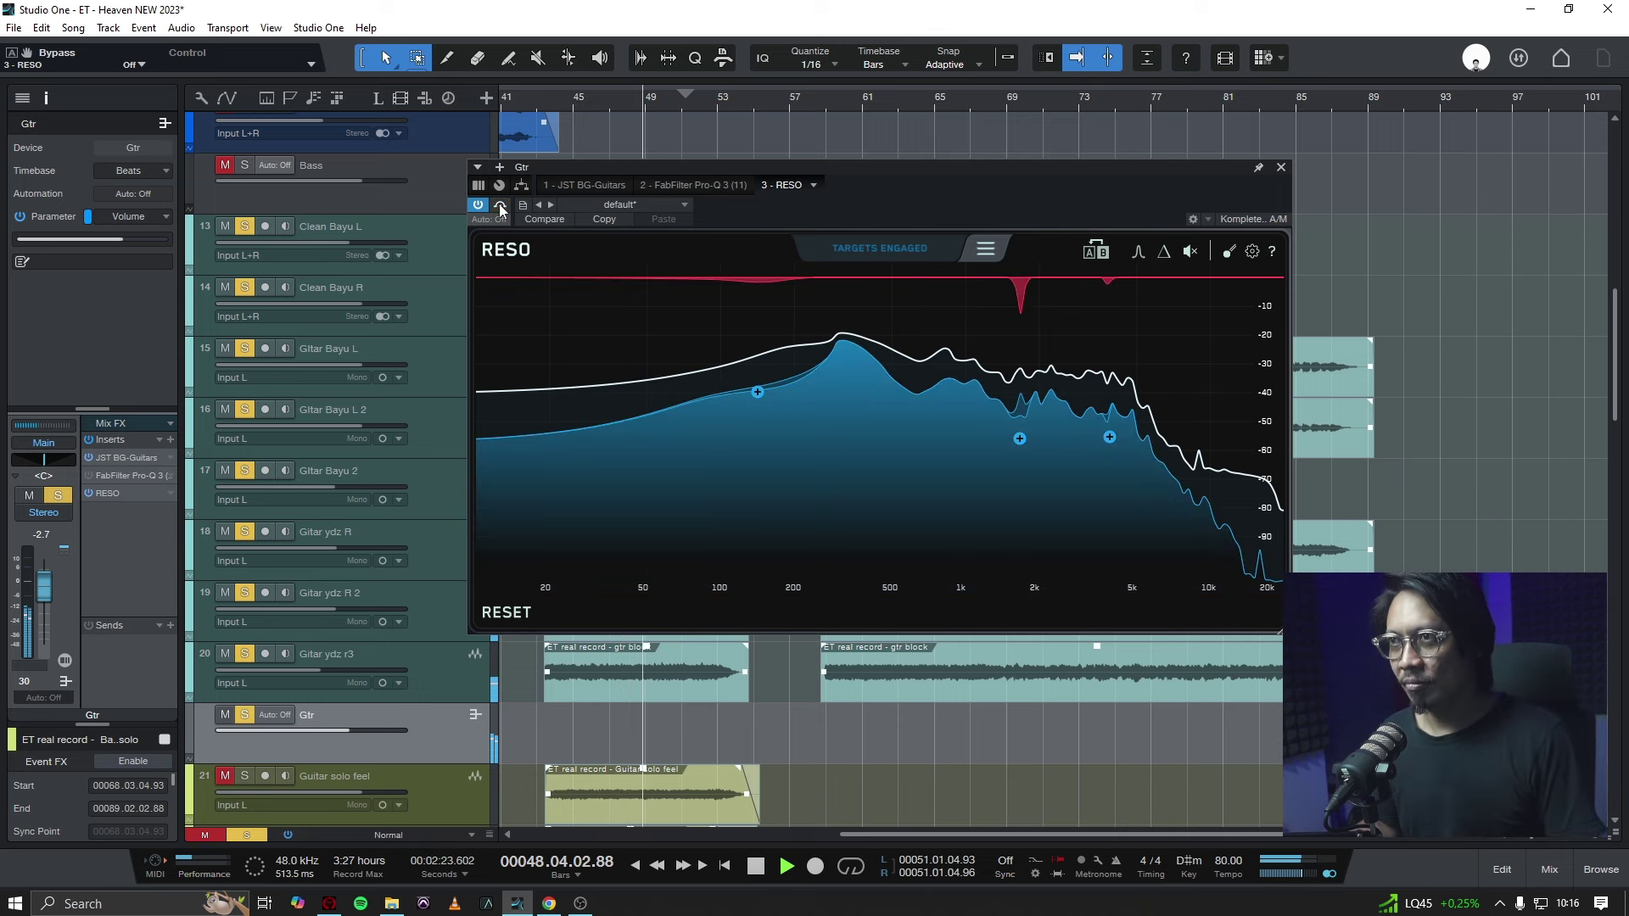
Raise the threshold of the Gtr target at about 141 Hz, lower it slightly again, and close the RESO window.
mouse_move(757, 391)
drag(760, 383, 758, 363)
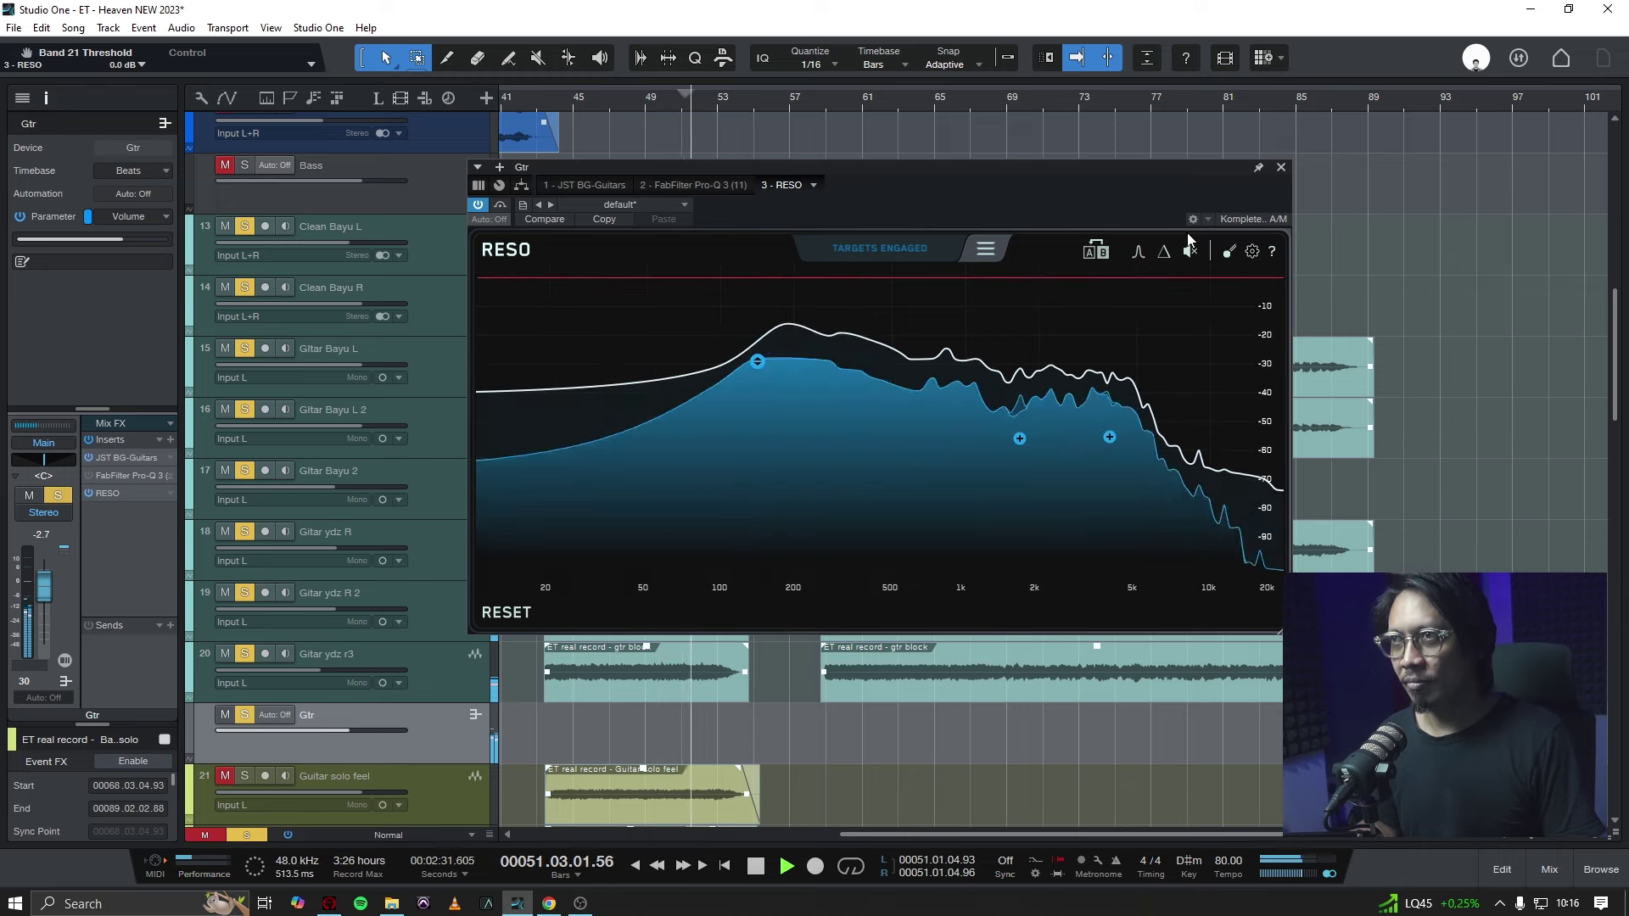
mouse_move(758, 363)
drag(758, 365, 759, 375)
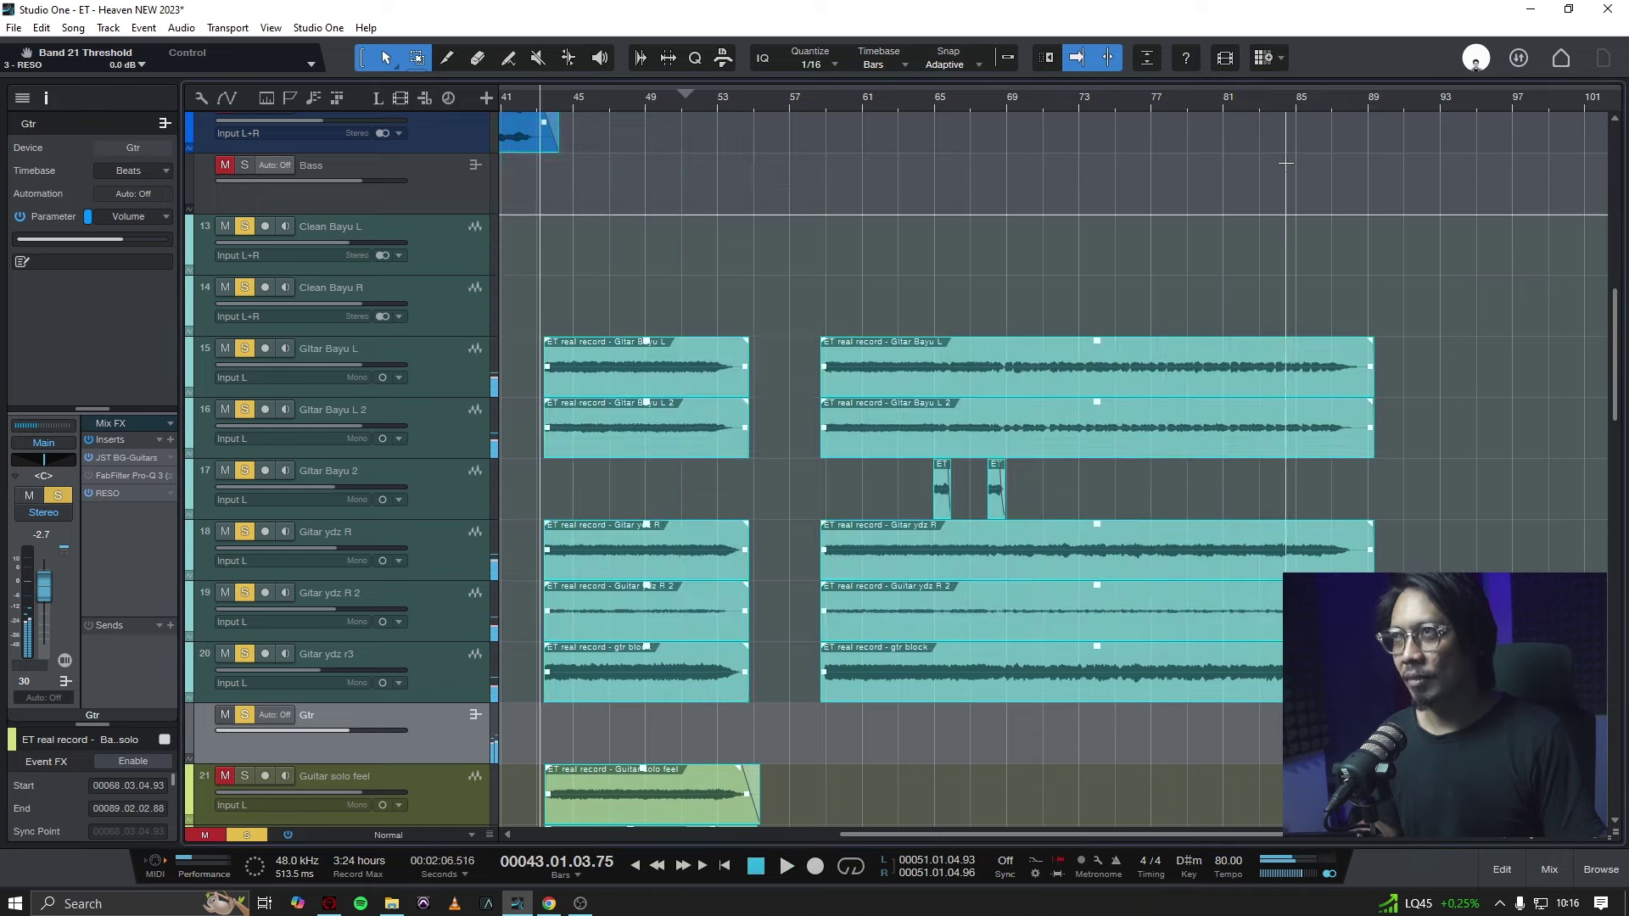
click(1282, 167)
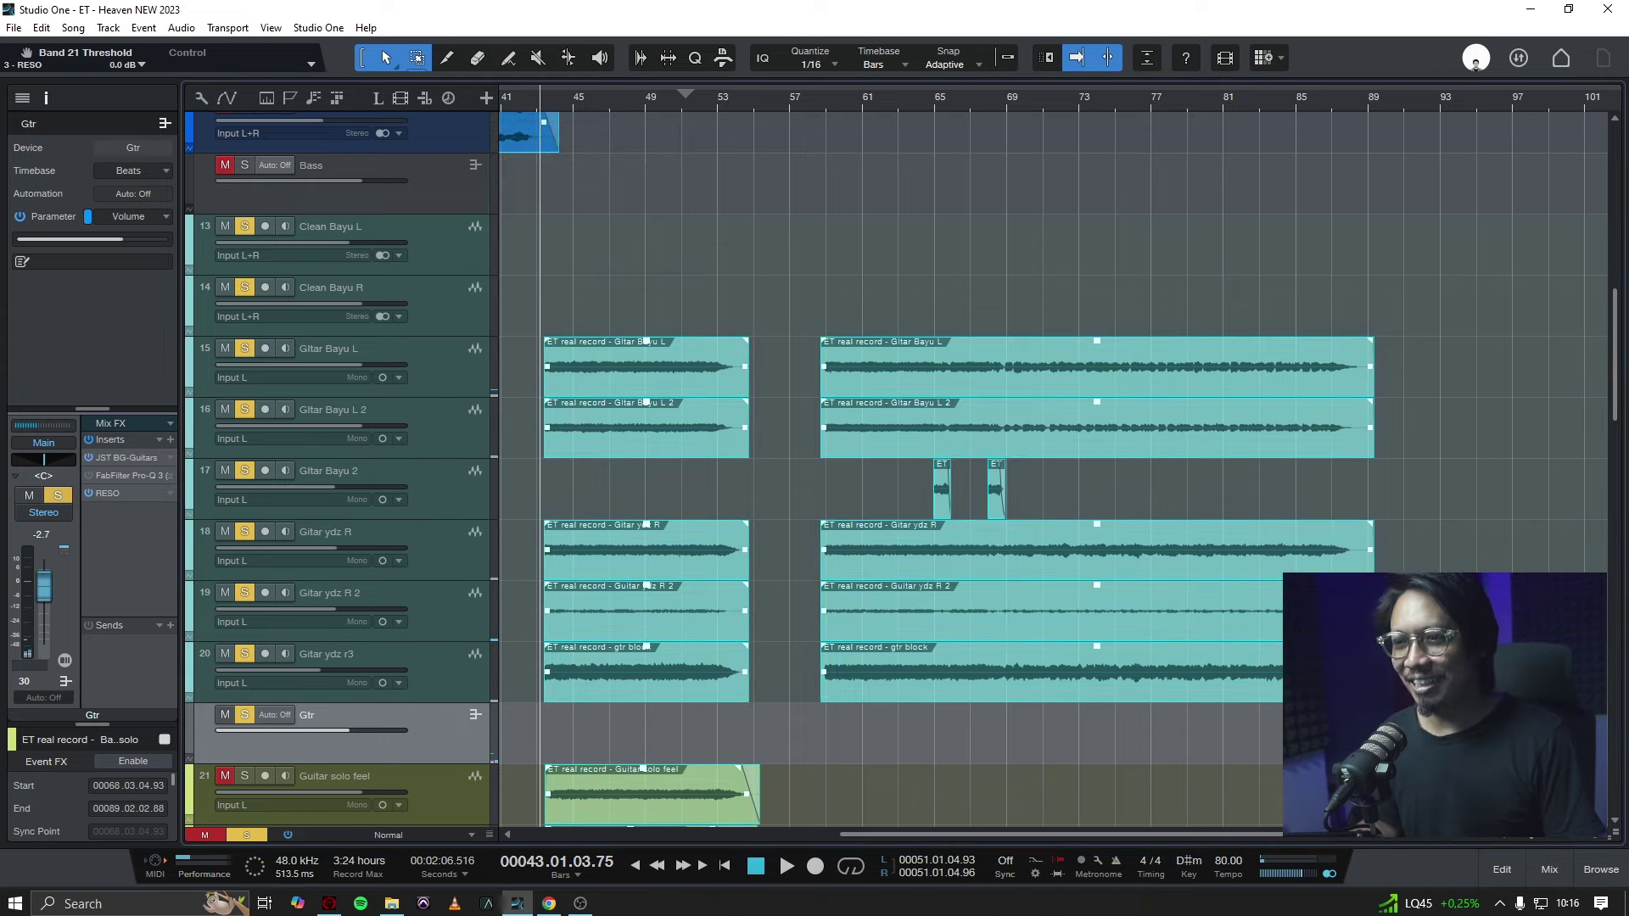
Calculate resonance targets in RESO on the GTR Lead bus while the guitar solo tracks play.
scroll(869, 578, down, 12)
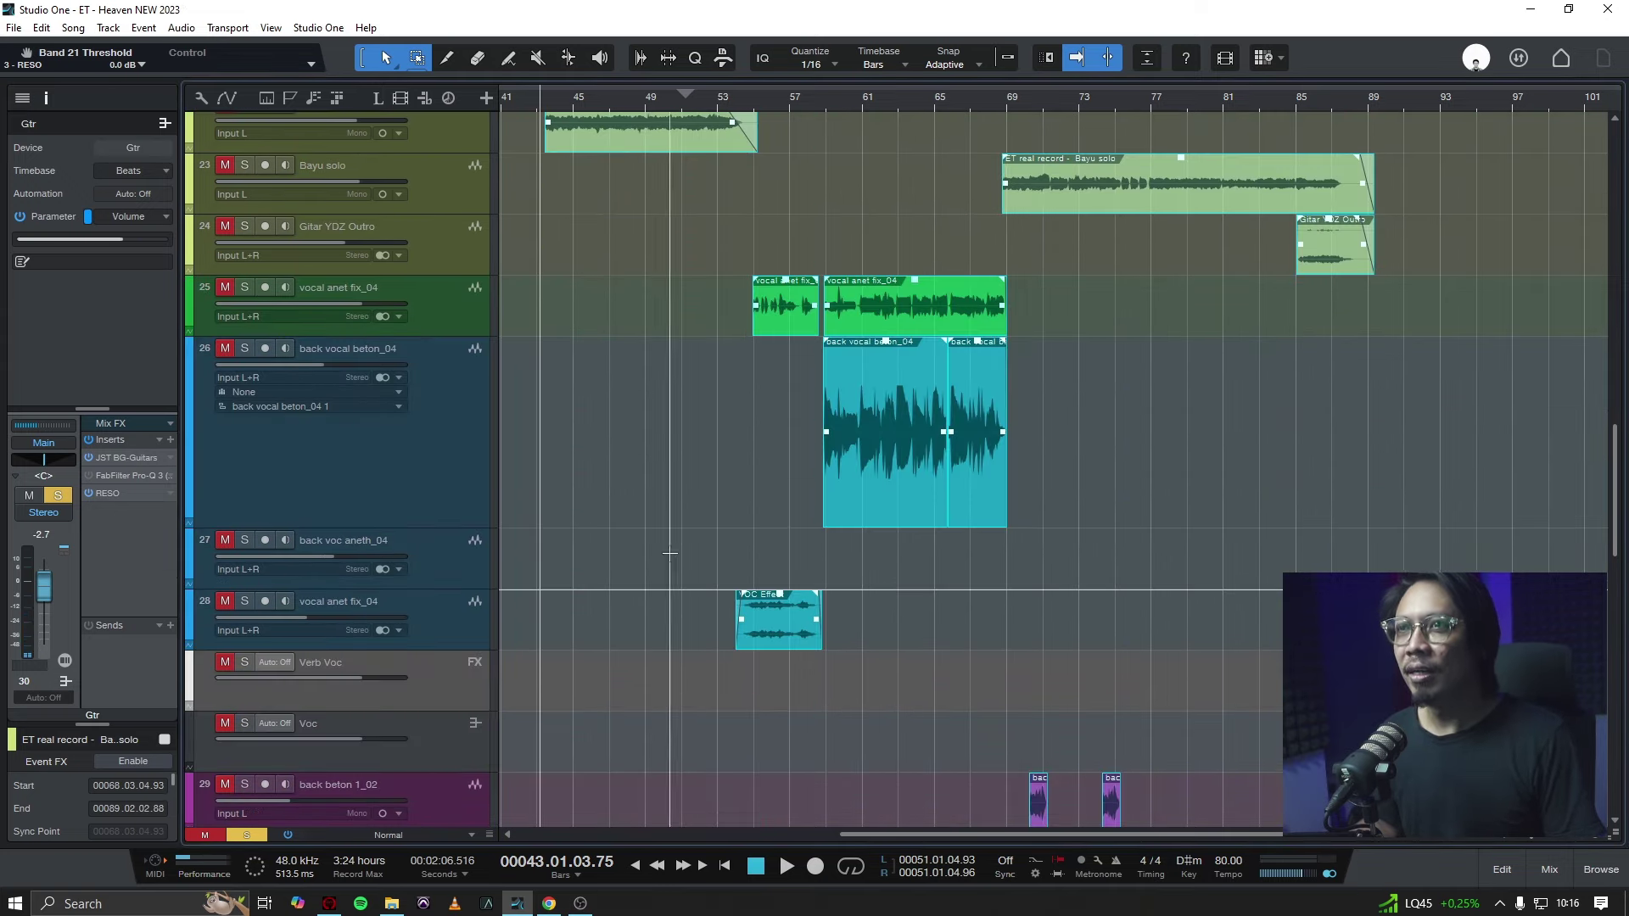
scroll(713, 517, down, 5)
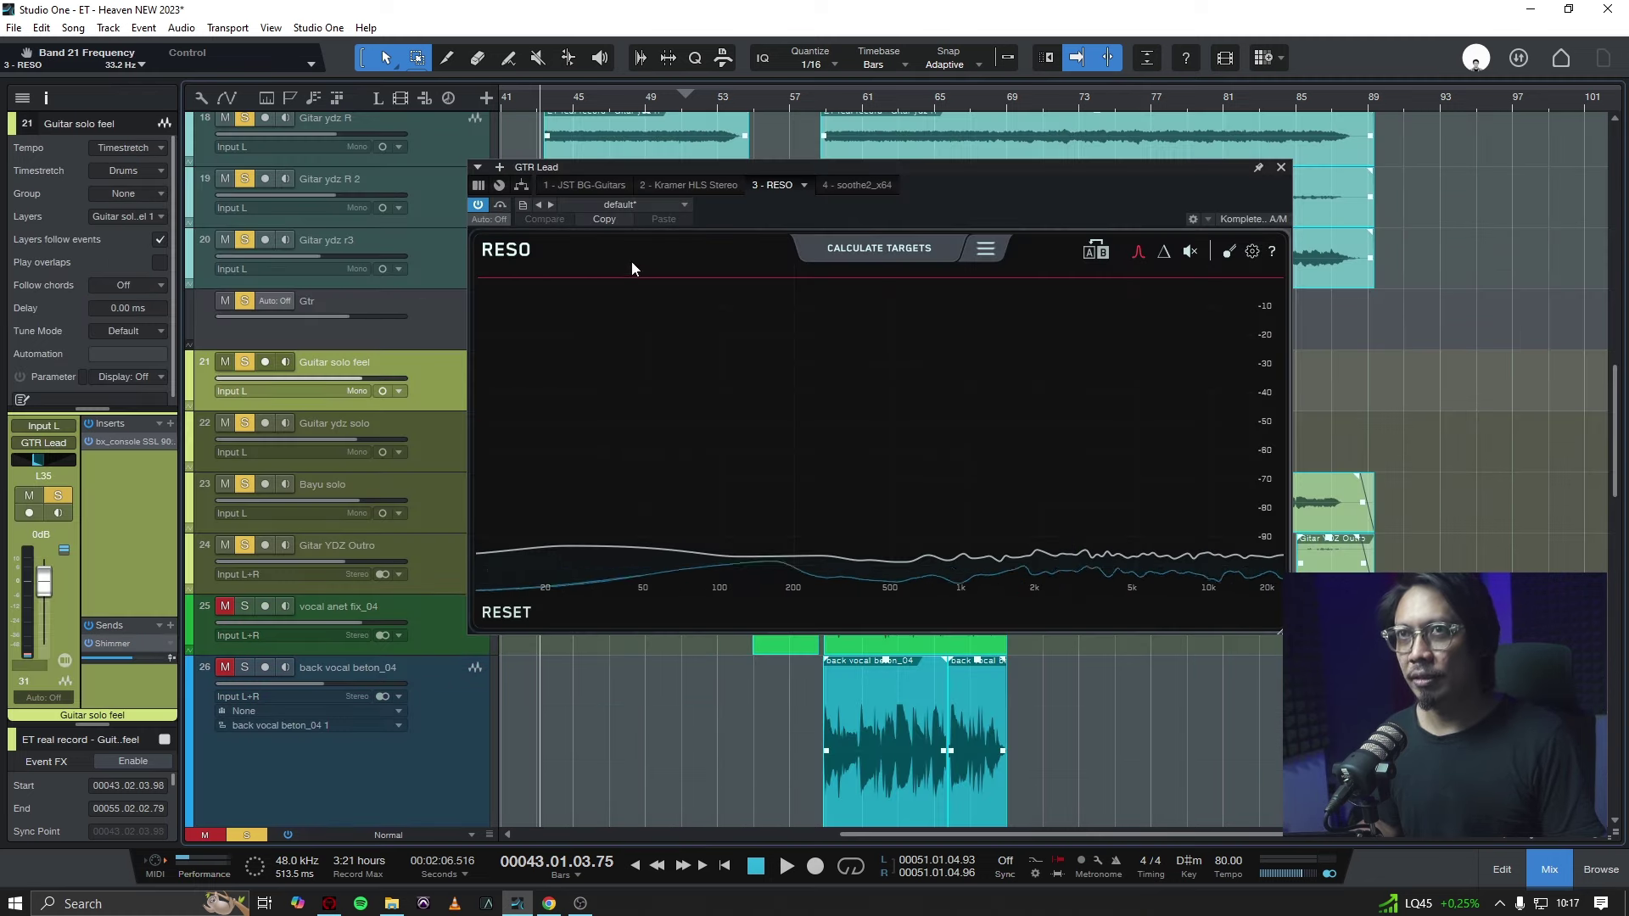
click(935, 248)
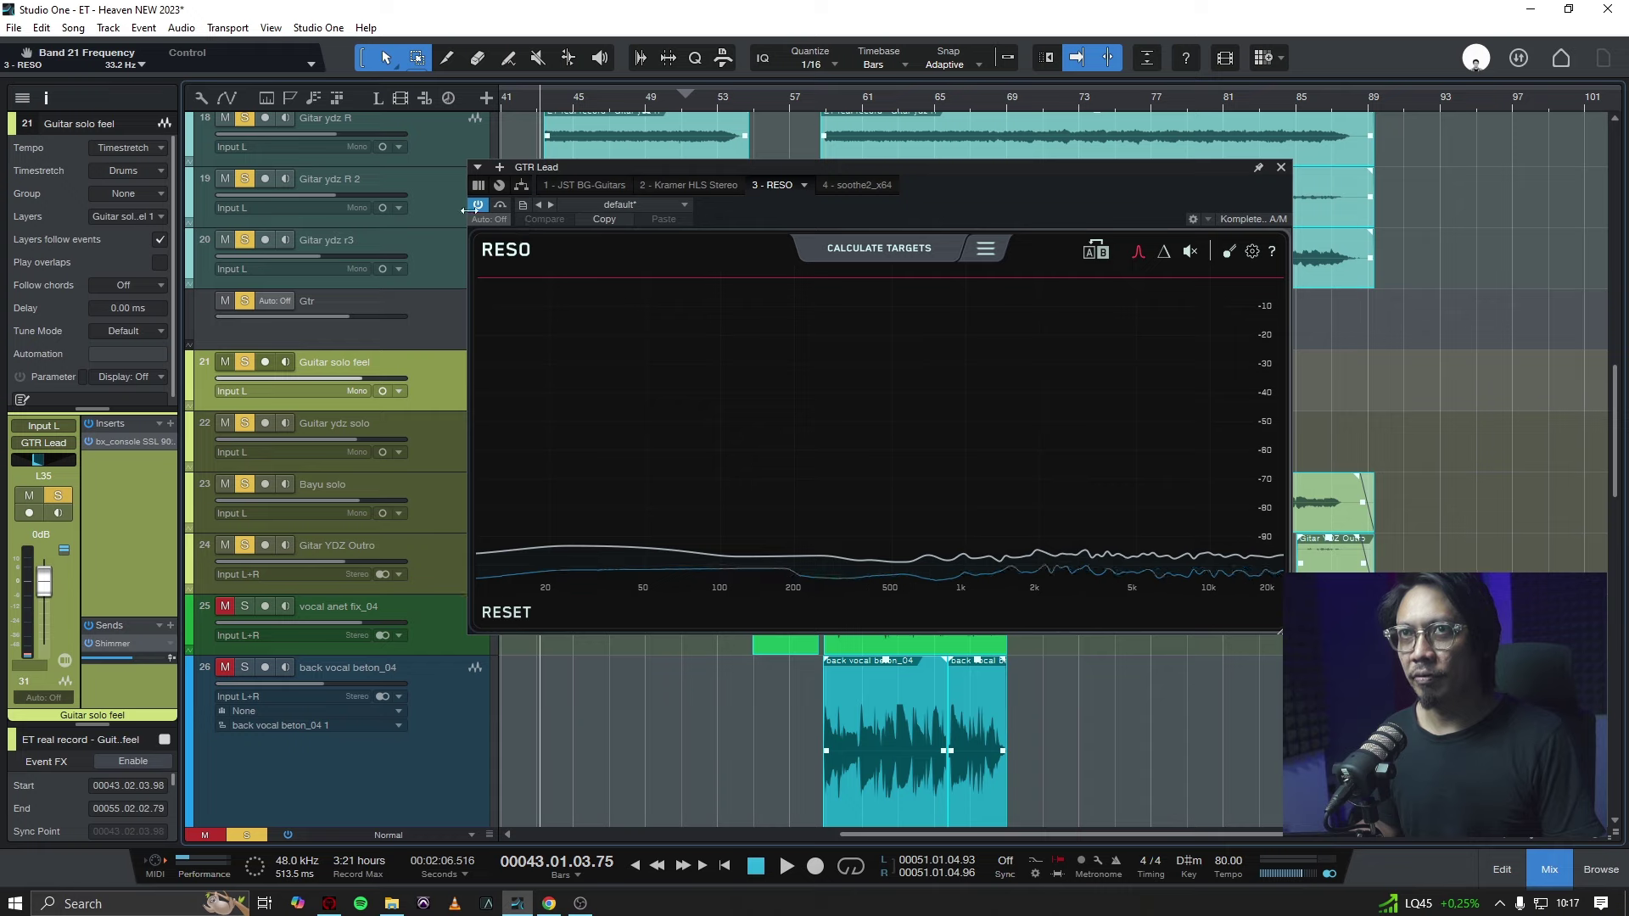
drag(845, 174, 901, 142)
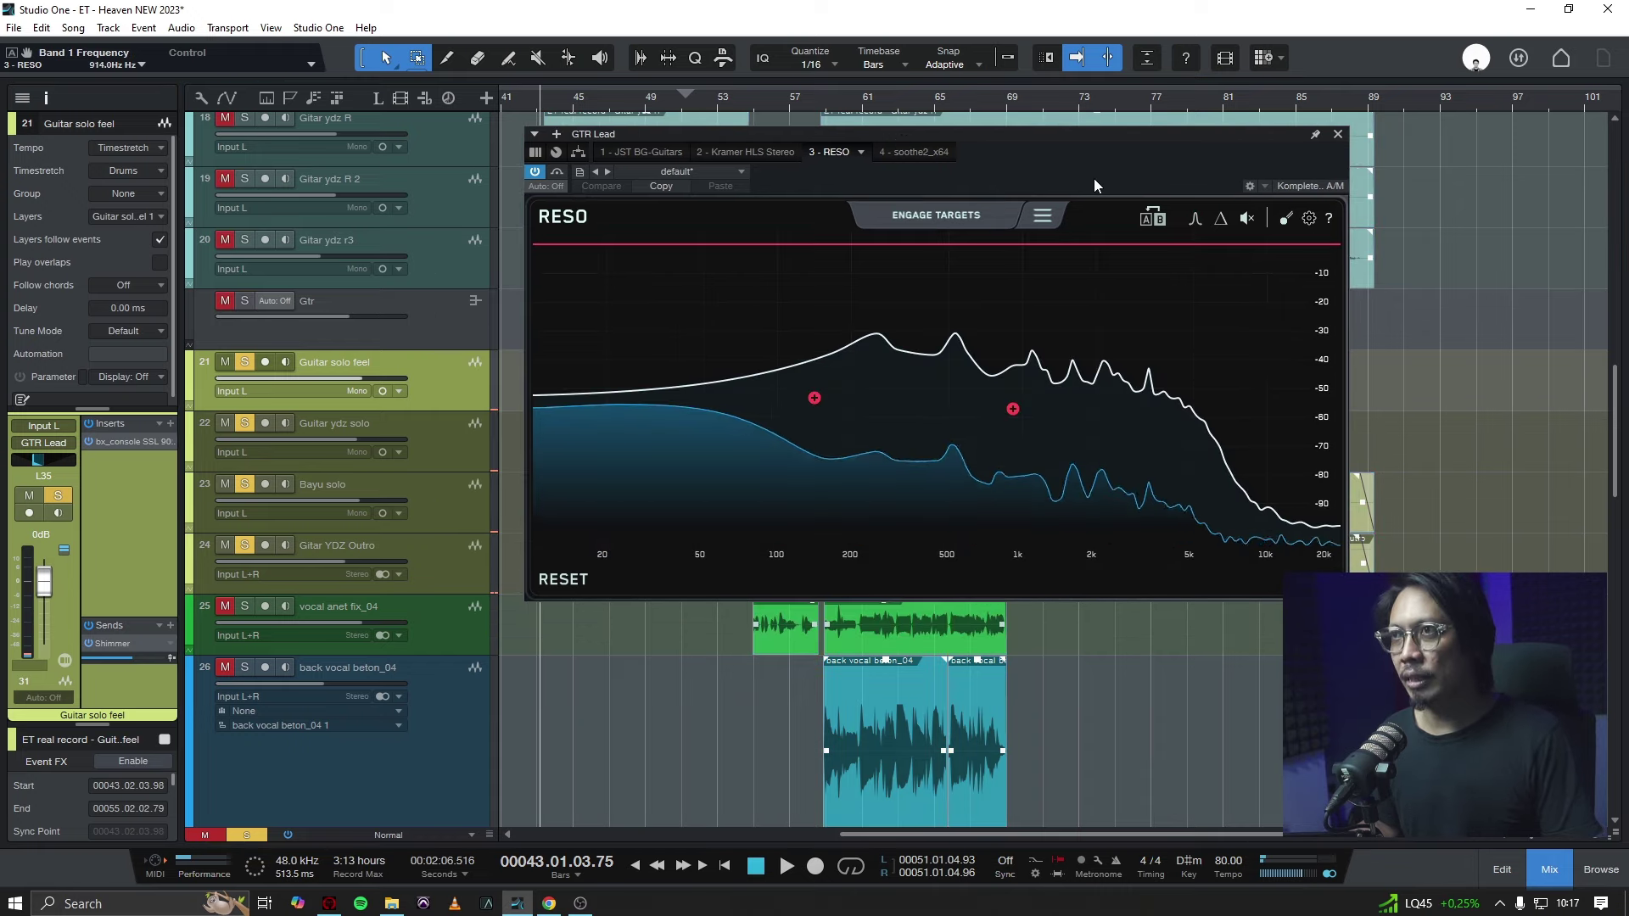
click(984, 212)
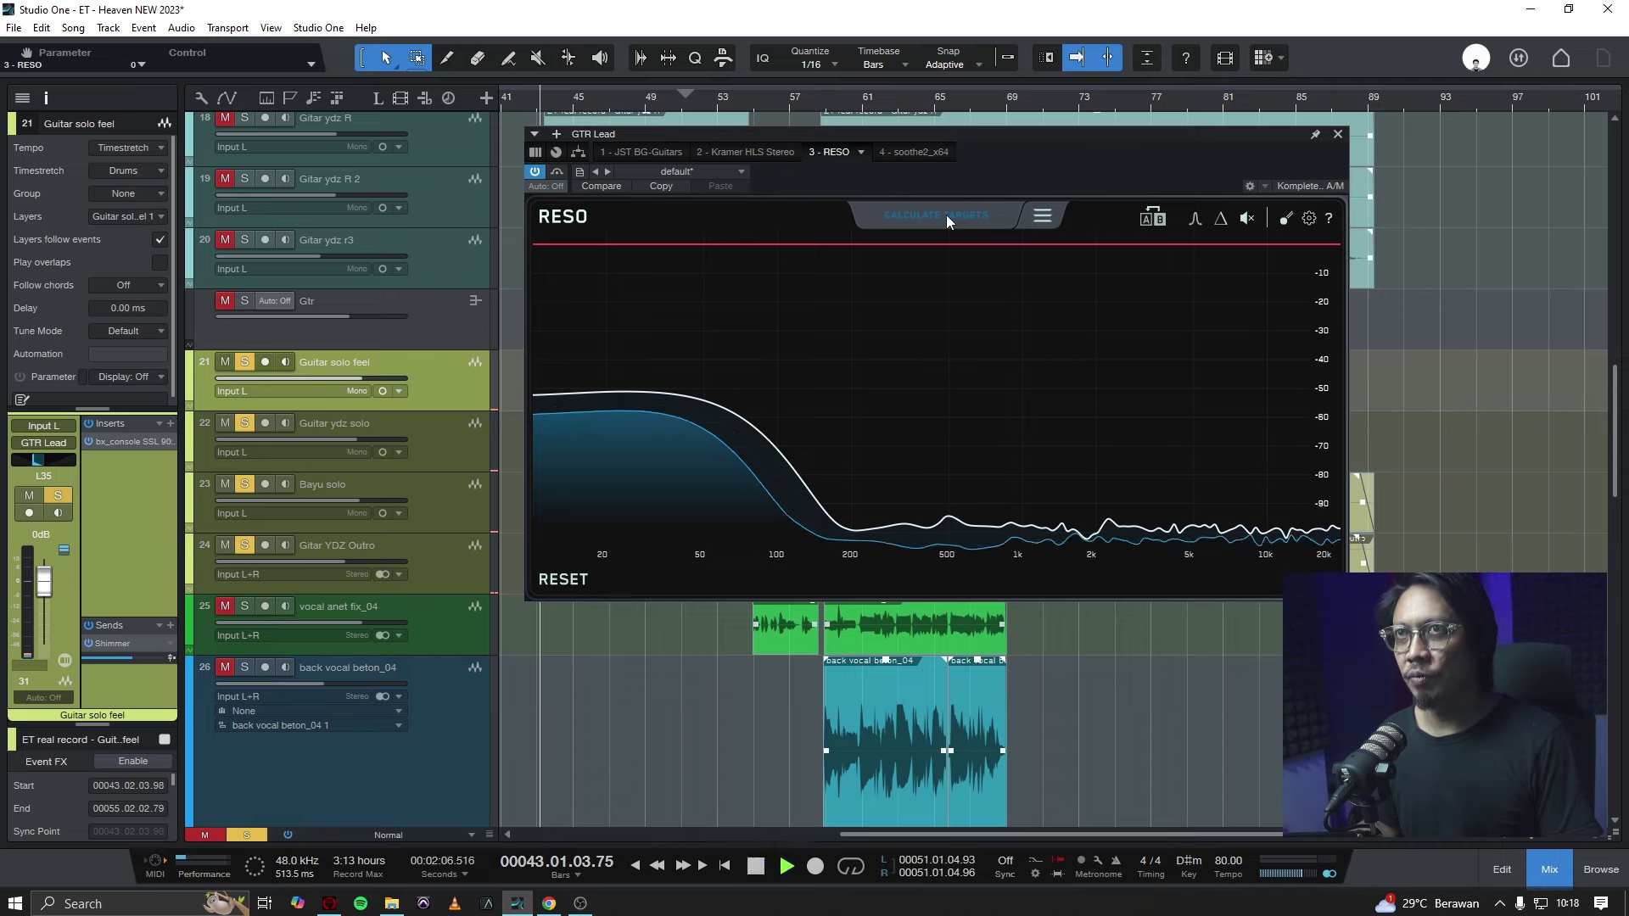
key(space)
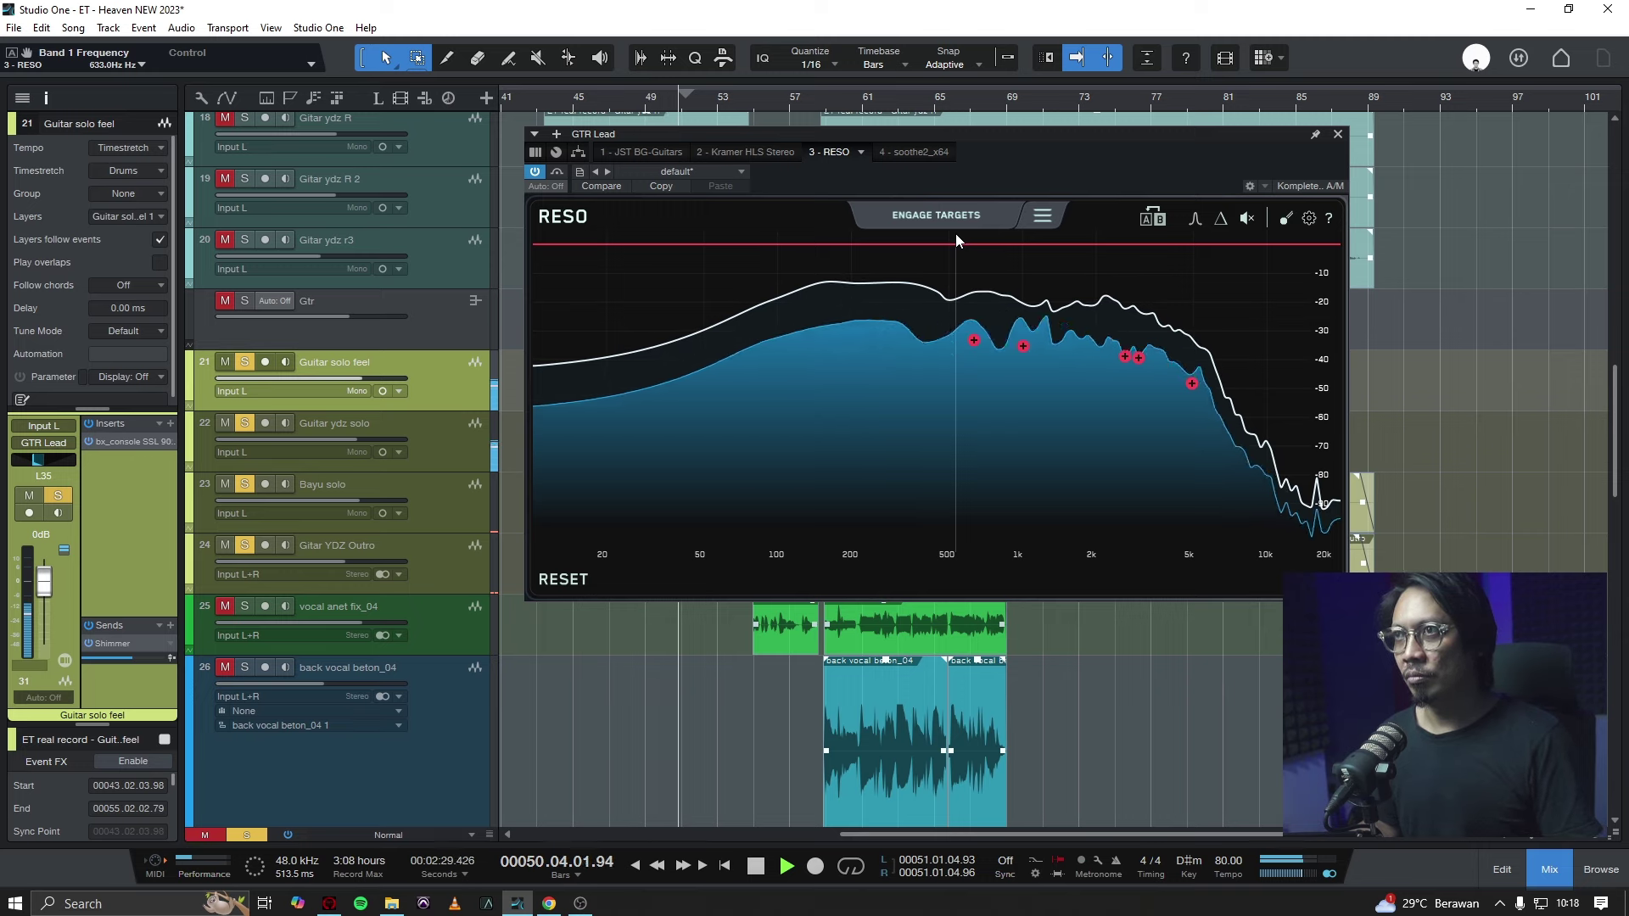
key(space)
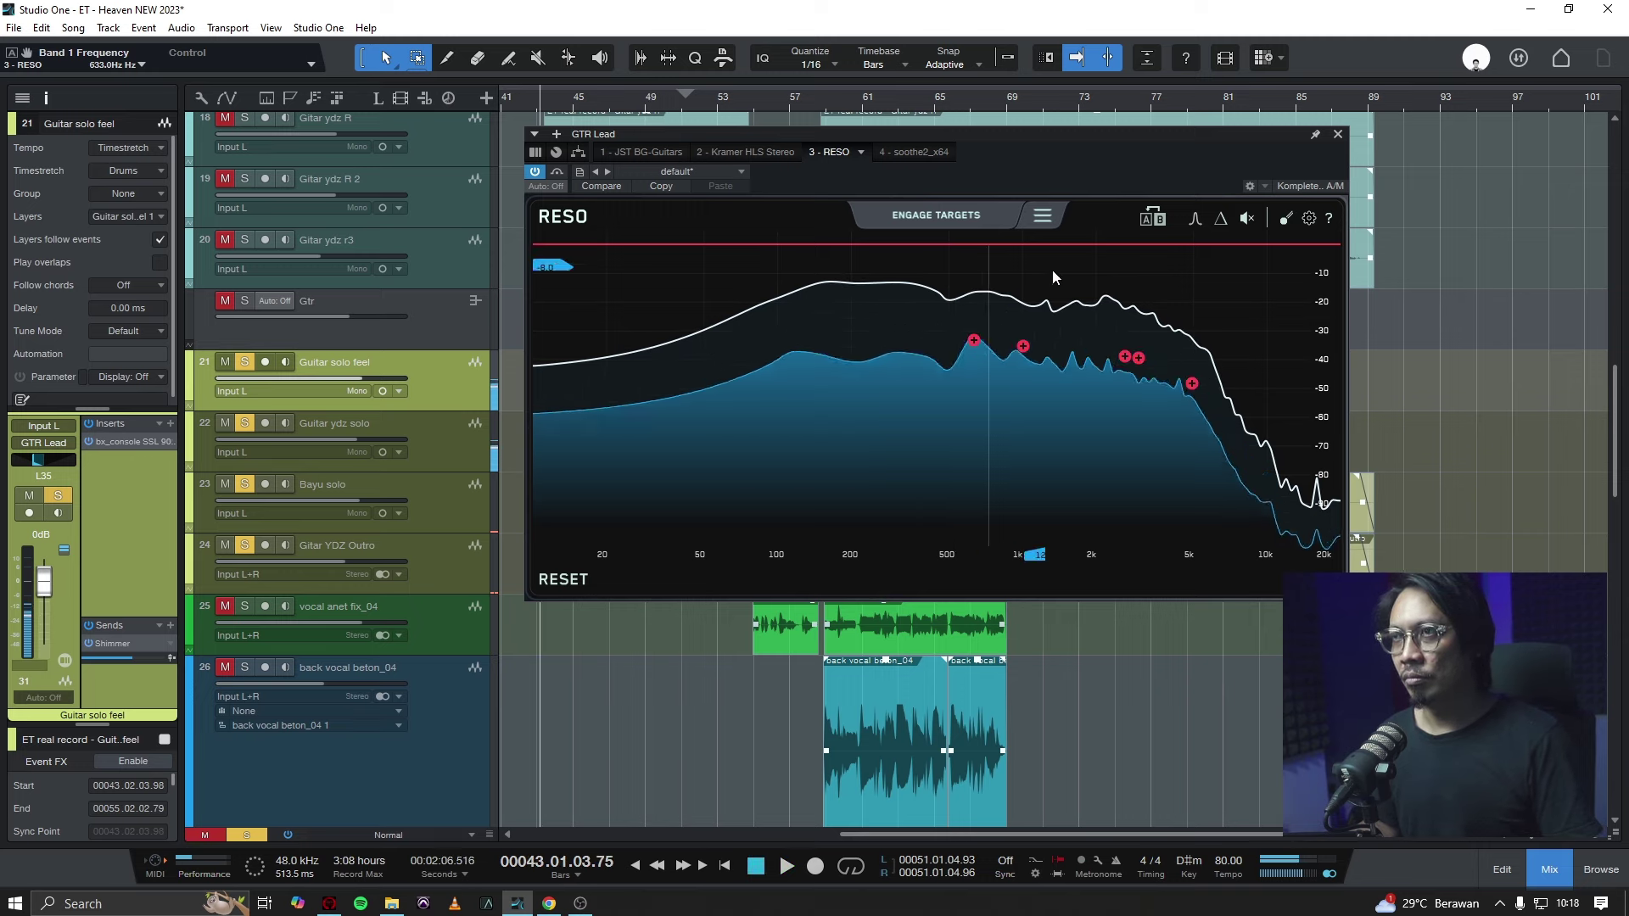
Engage the GTR Lead targets and play the section while soloing the two lowest-frequency targets in turn.
click(954, 219)
key(space)
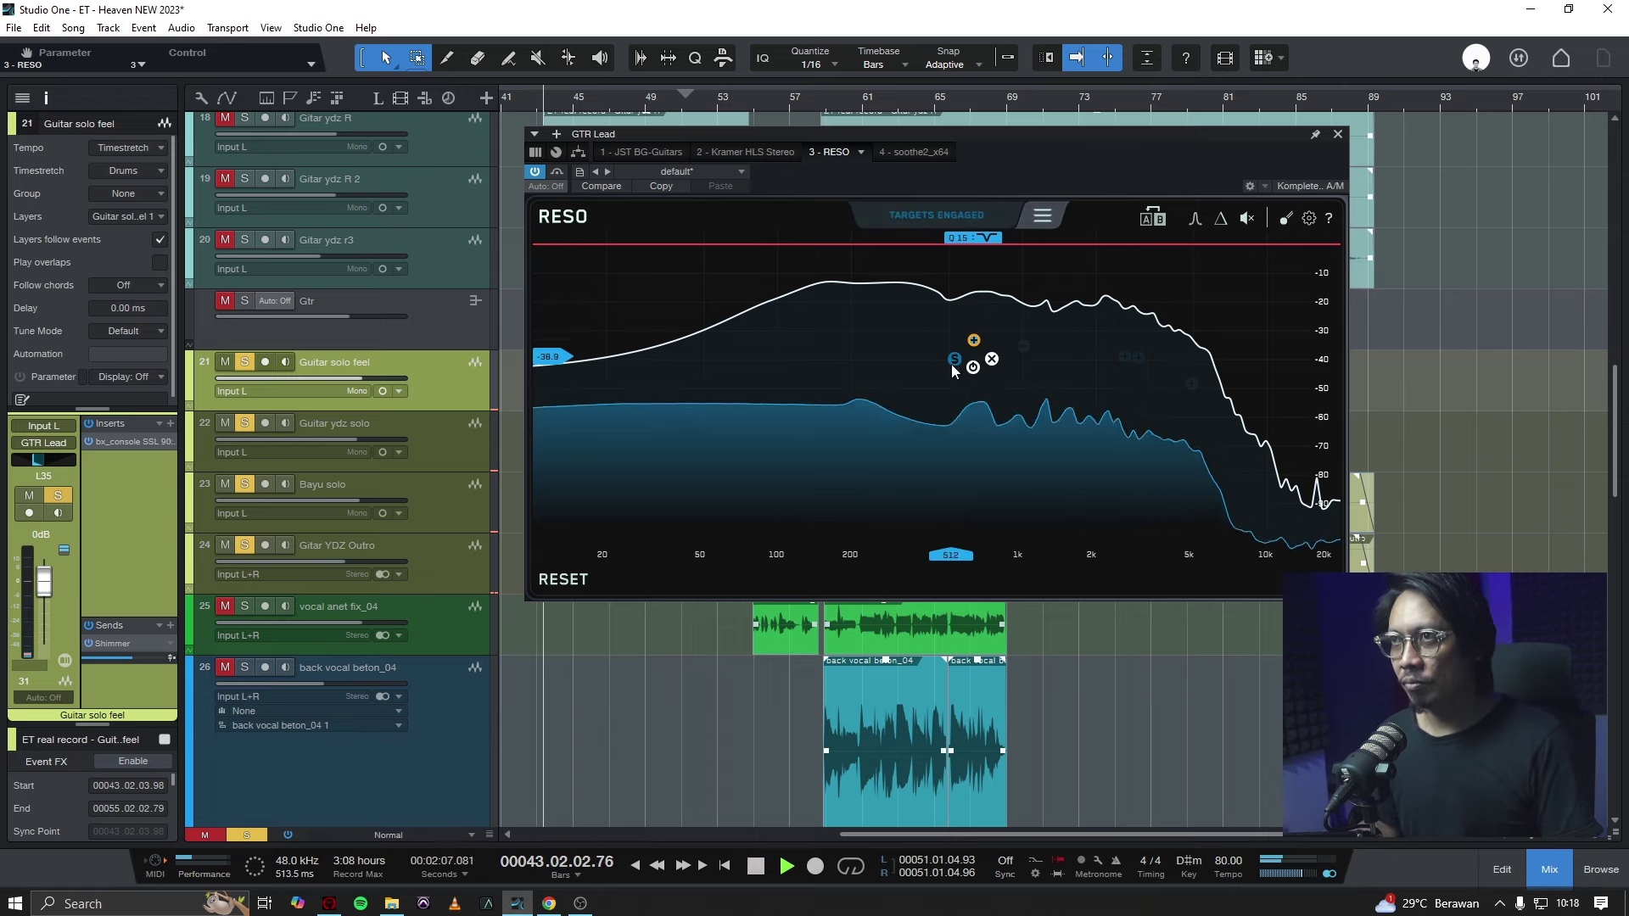
click(955, 360)
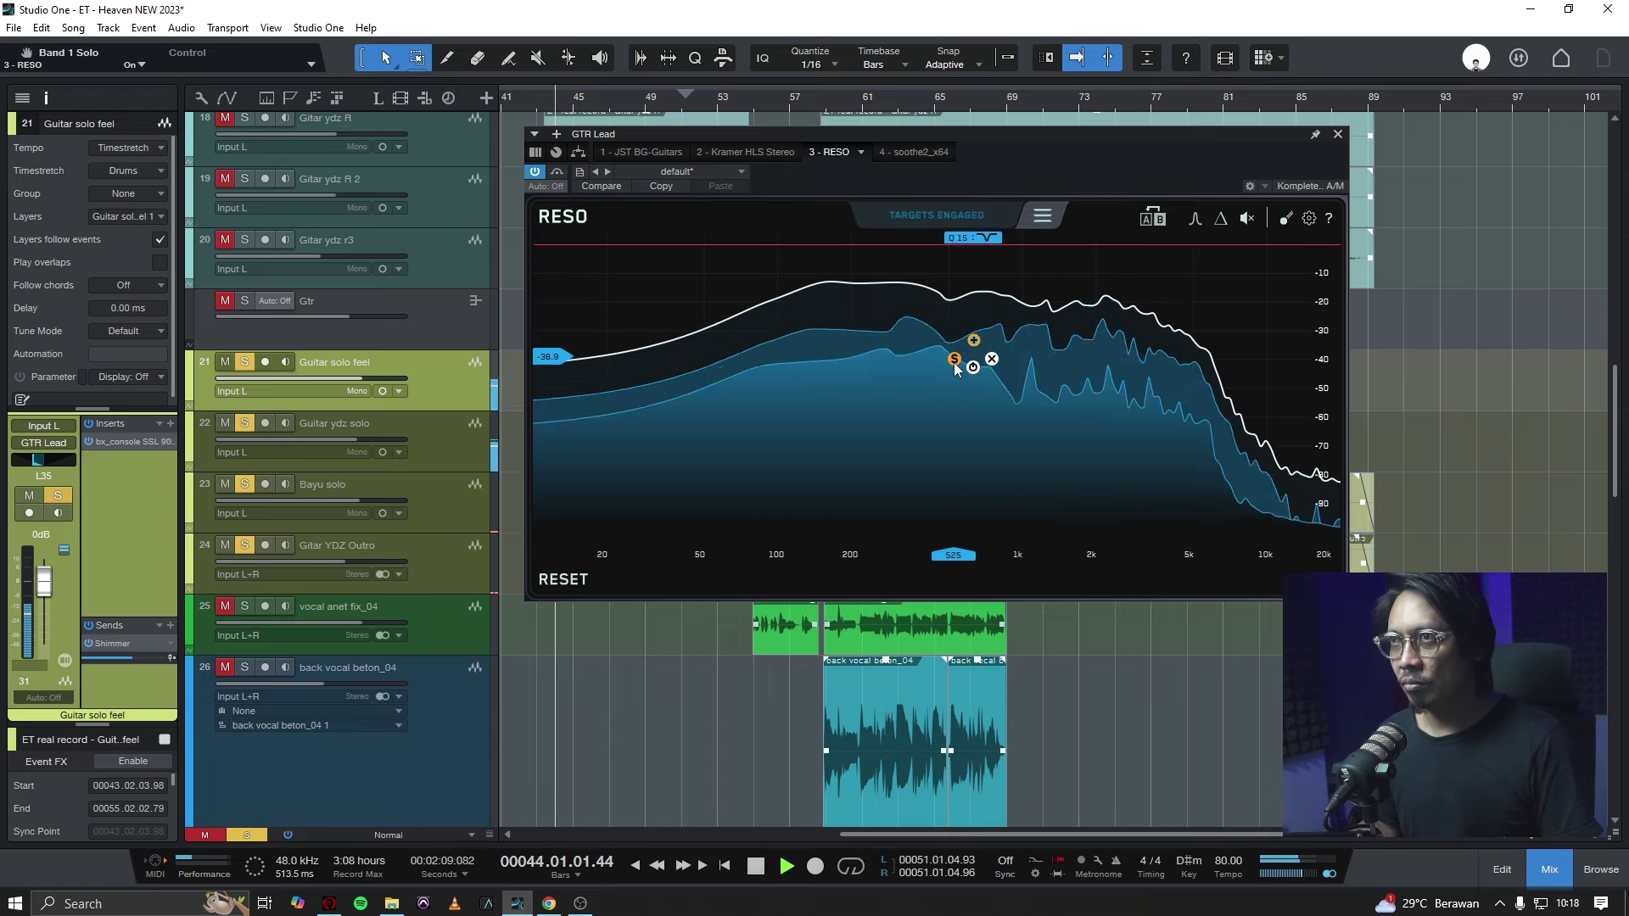
drag(955, 365, 1007, 363)
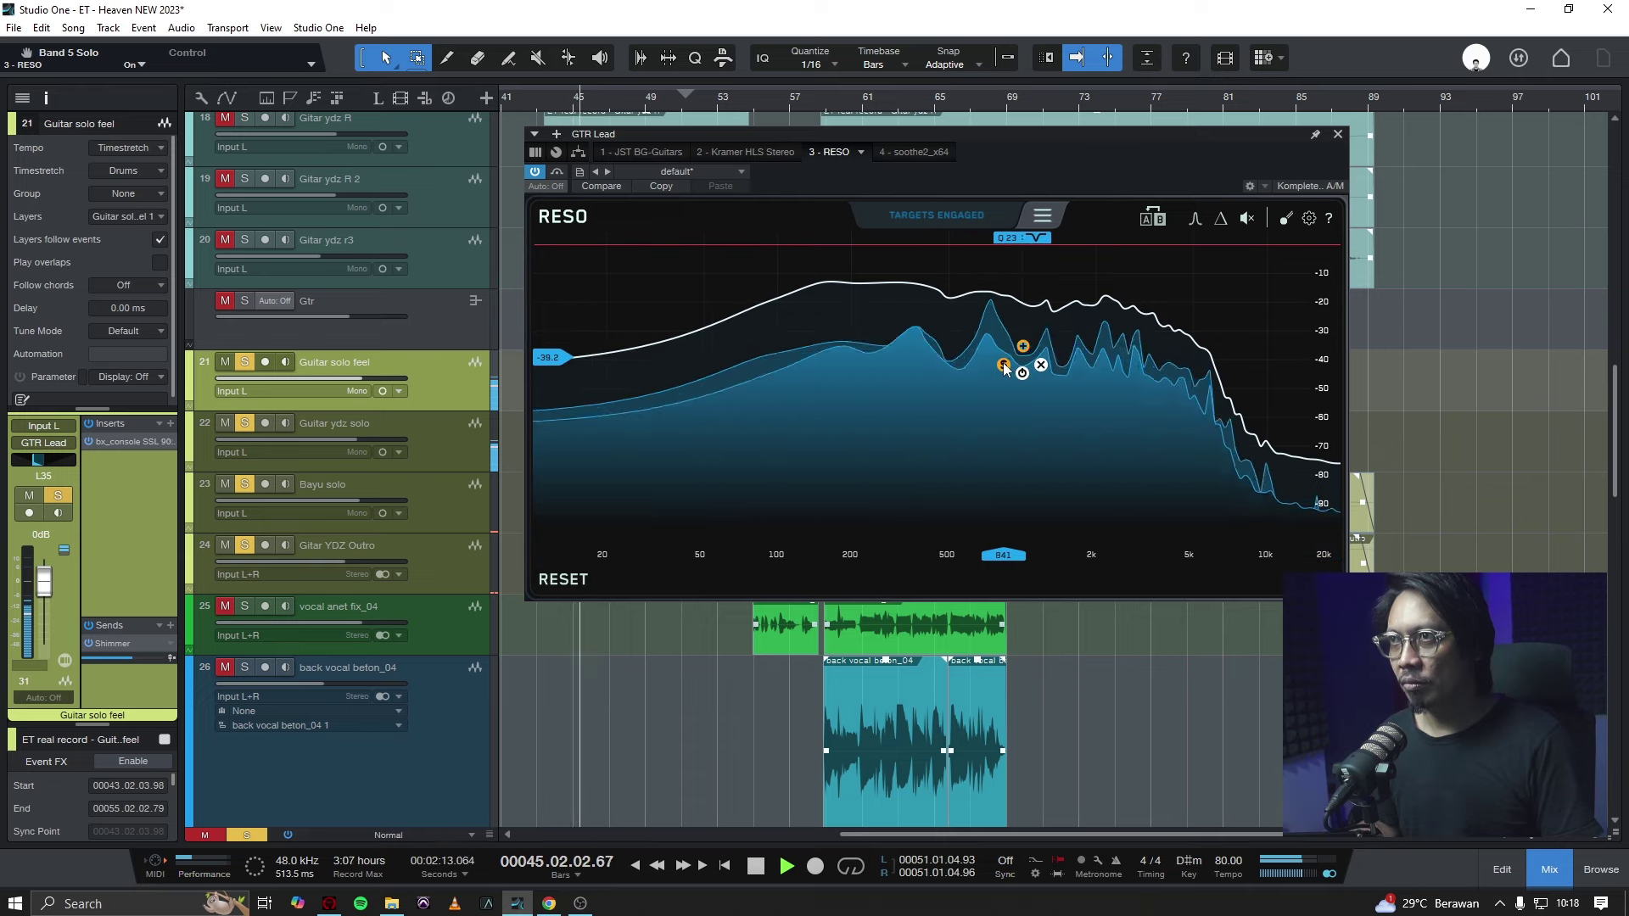
Solo the three higher-frequency GTR Lead targets in turn during playback, save the song and close the RESO window.
click(1105, 375)
mouse_move(1105, 377)
mouse_down()
mouse_move(1148, 379)
mouse_move(1124, 380)
mouse_up()
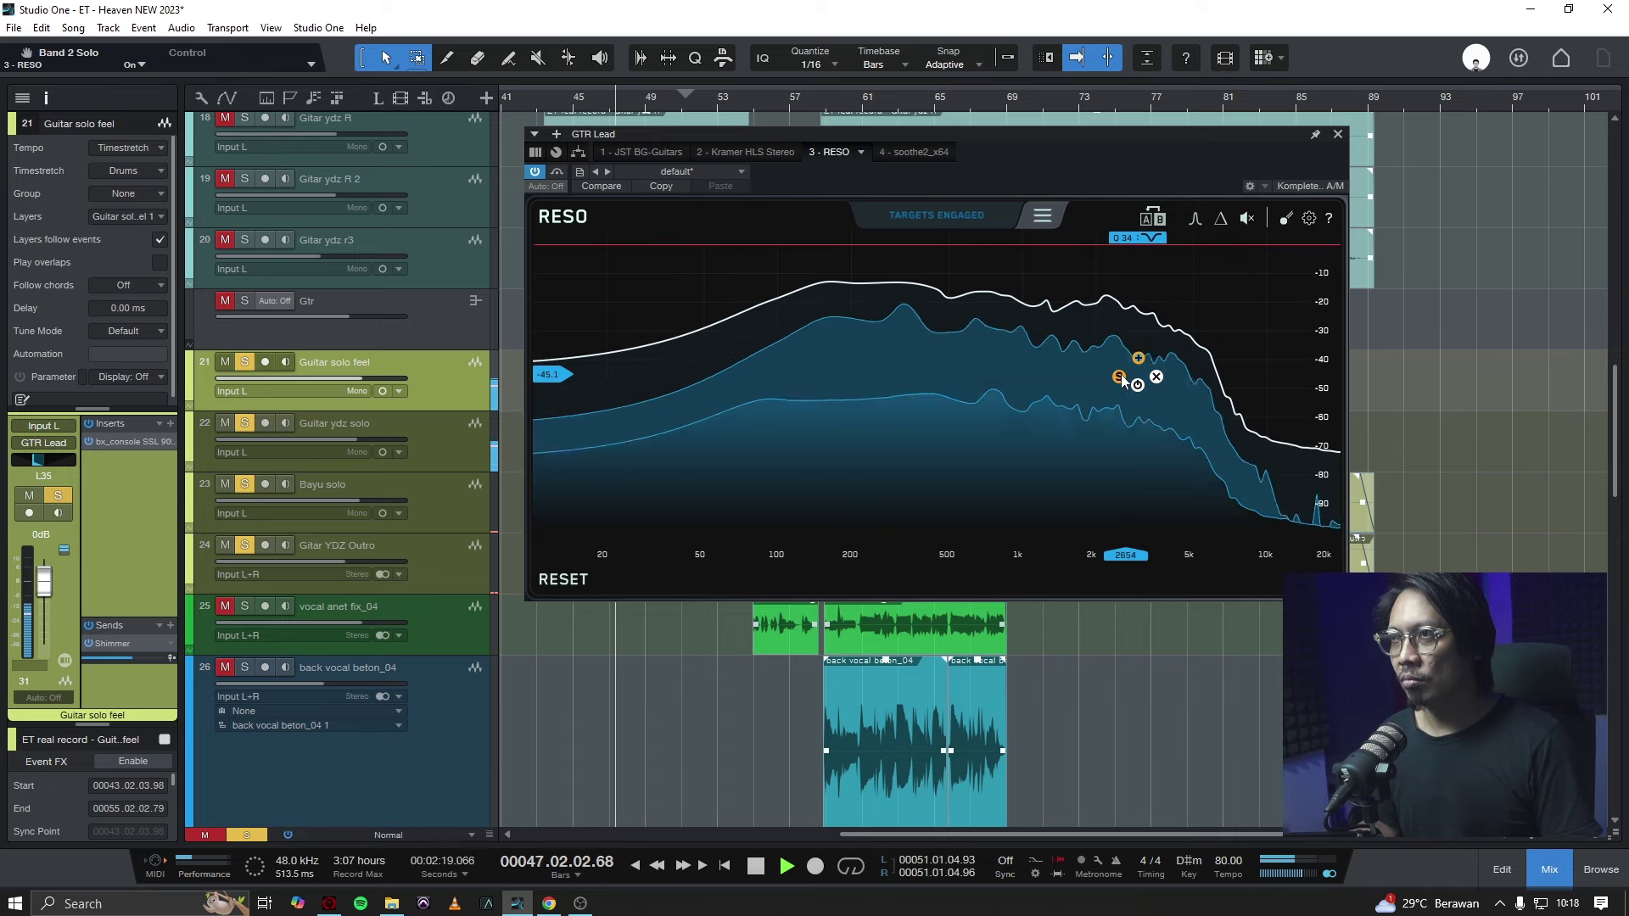
click(1119, 376)
mouse_move(1174, 406)
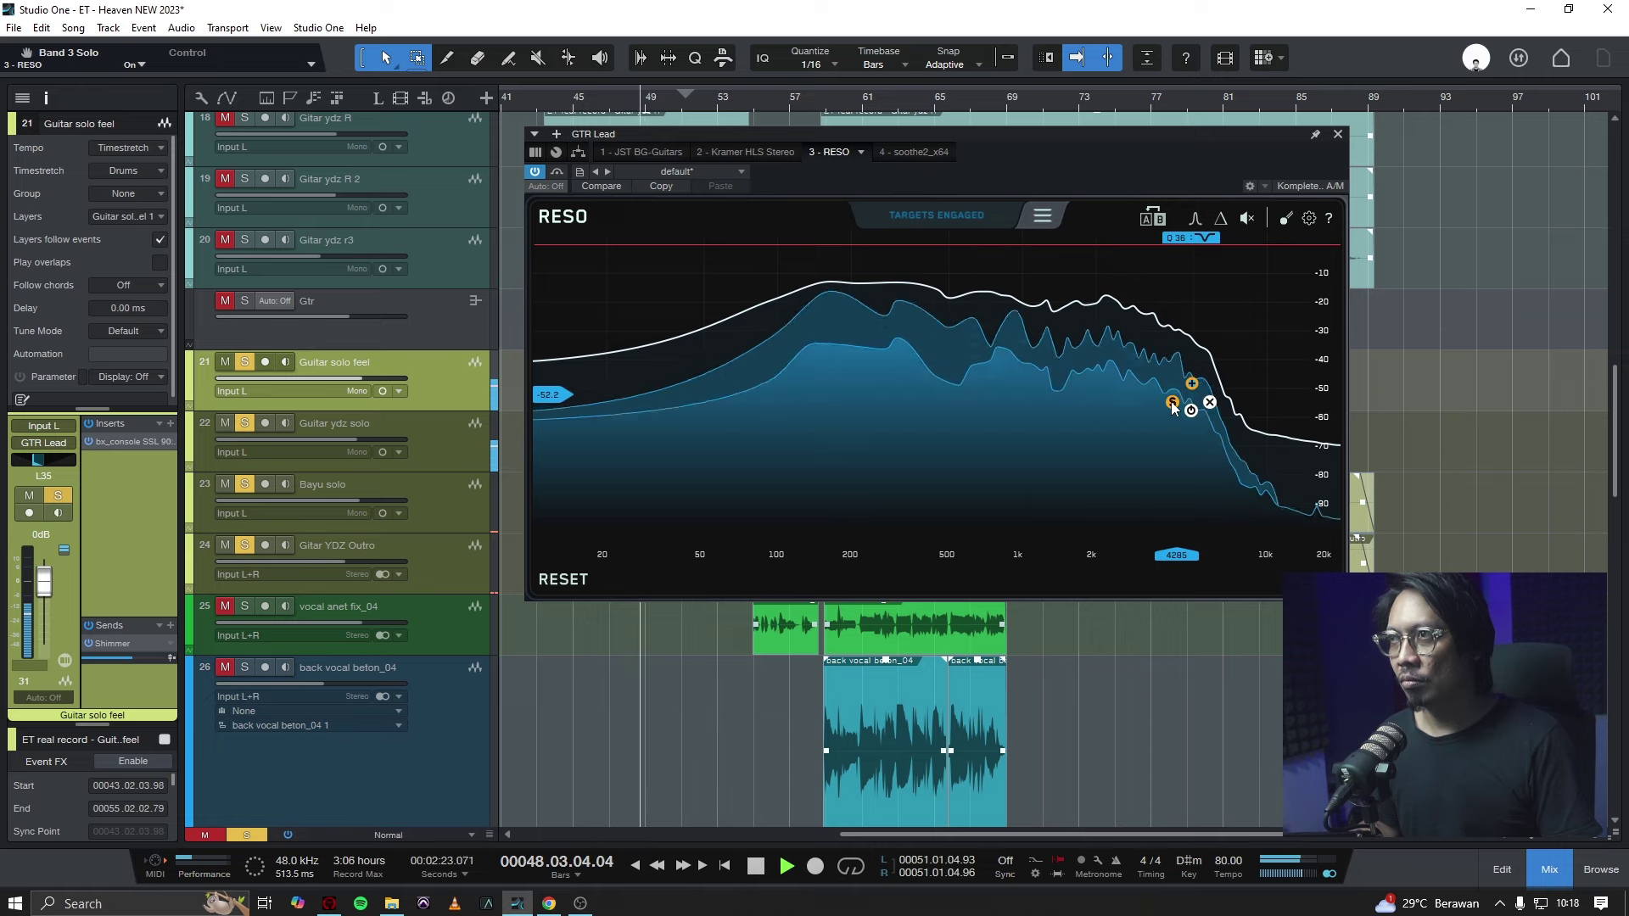
key(ctrl+s)
key(space)
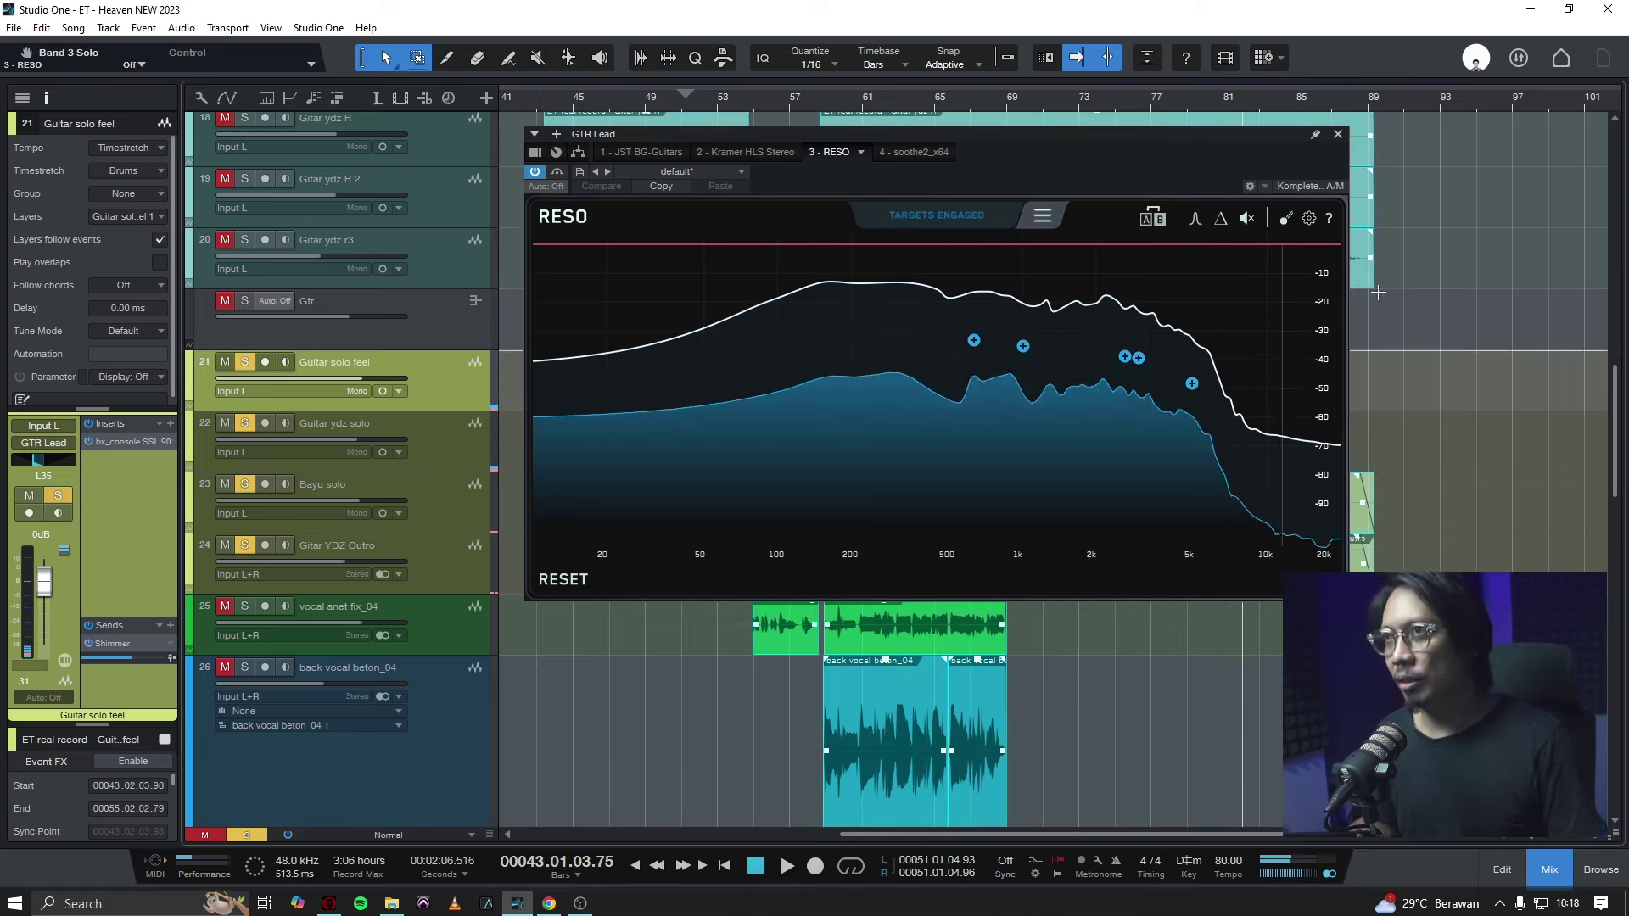
click(1337, 134)
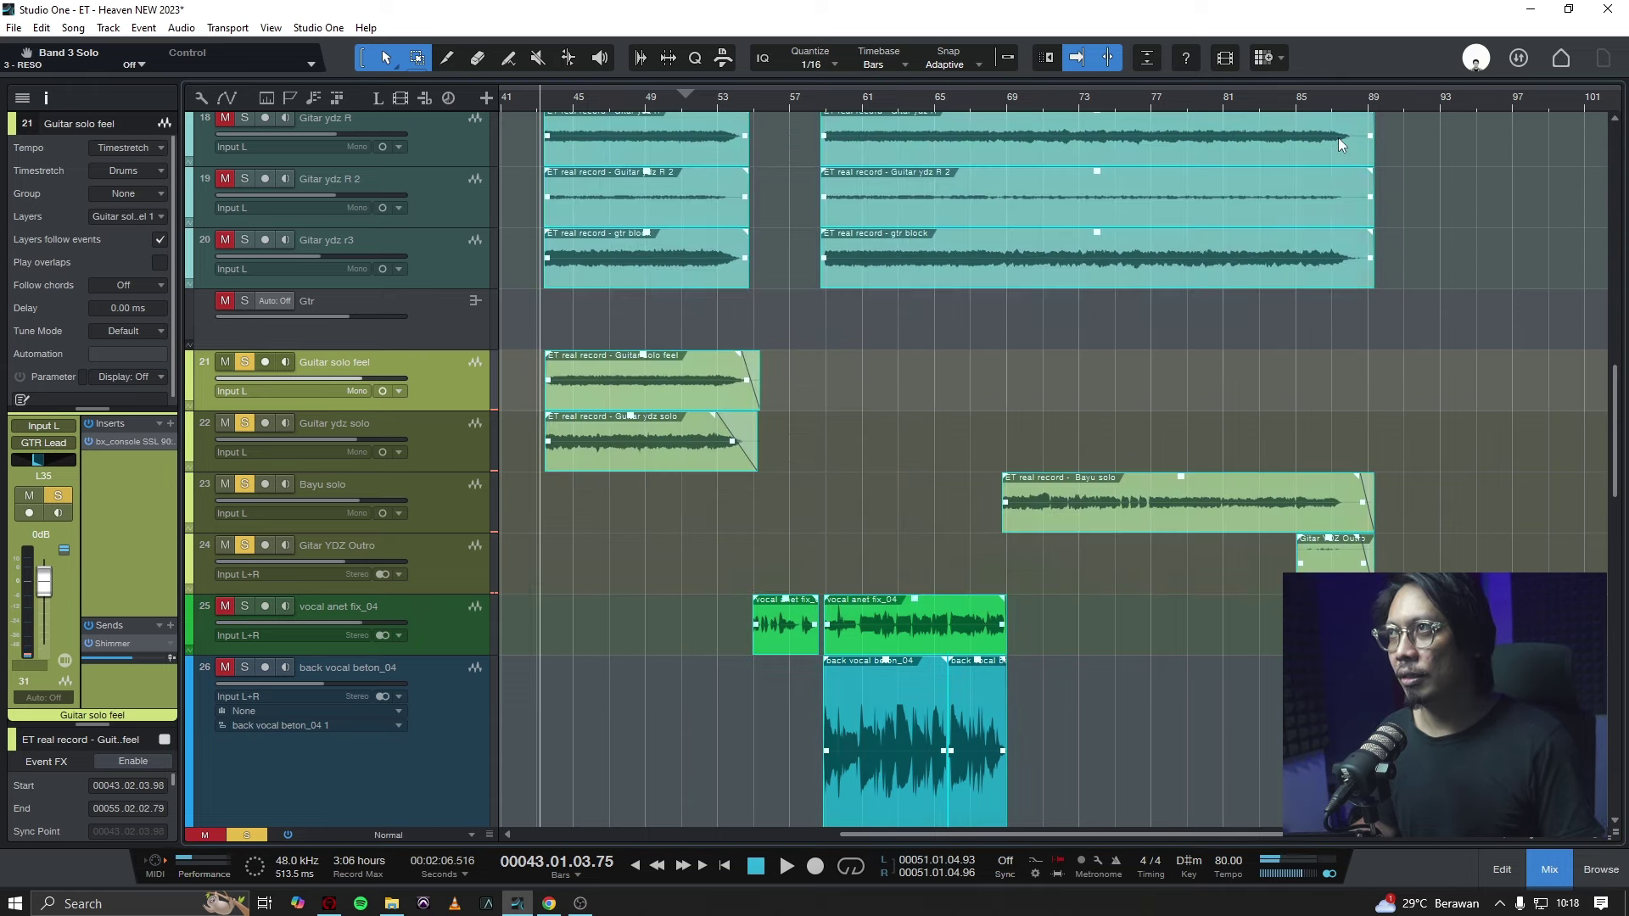
key(ctrl+s)
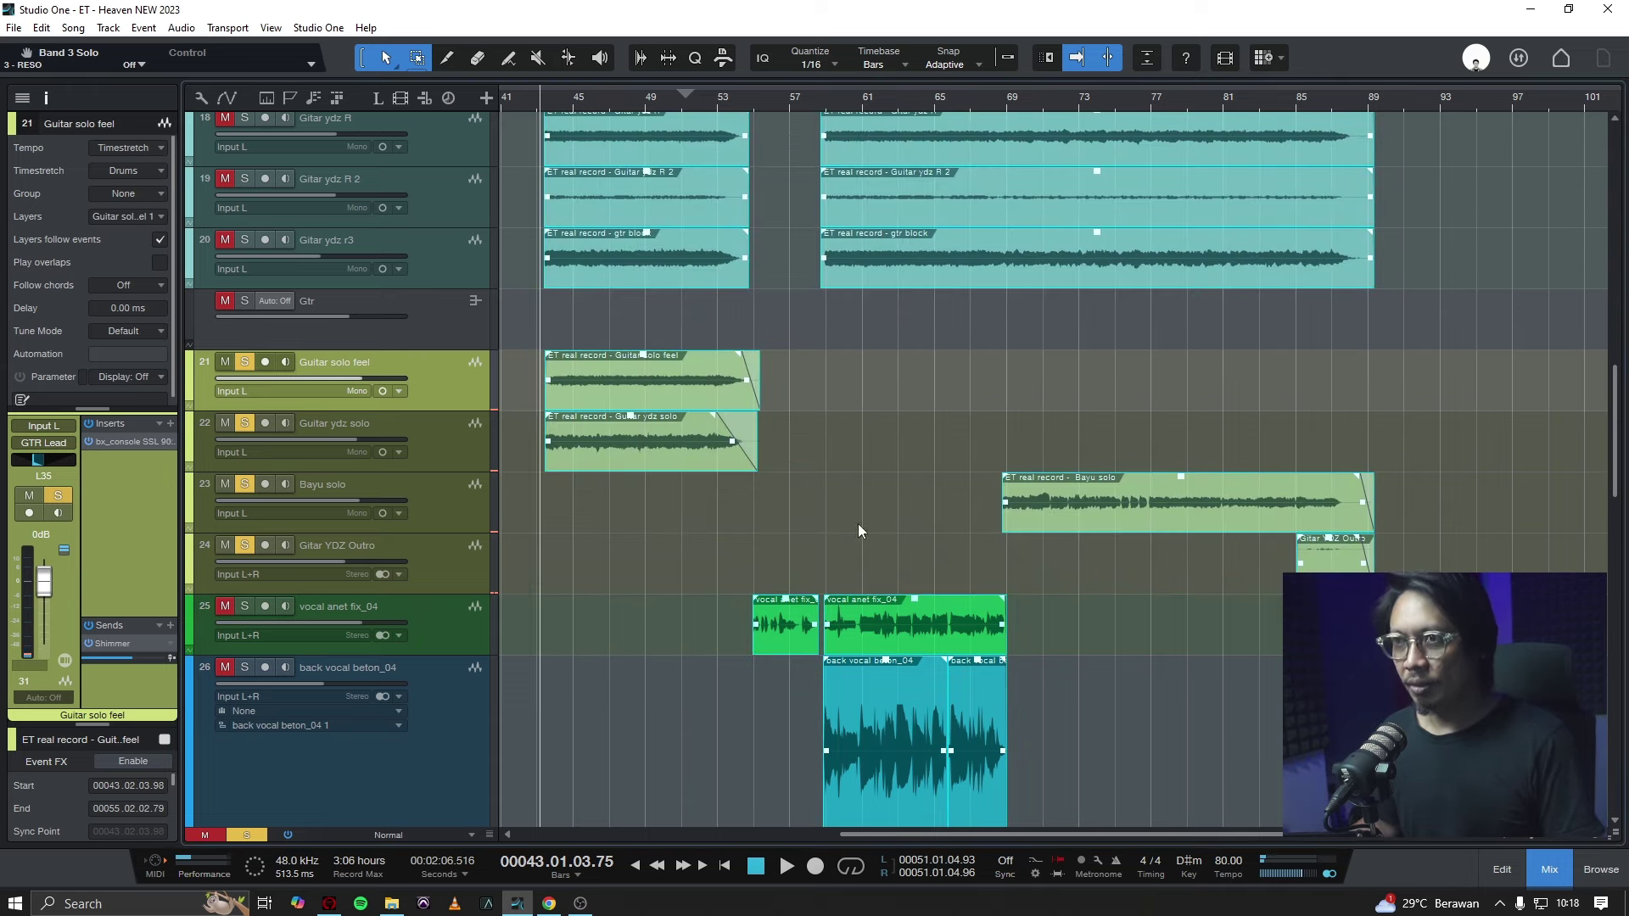
Place the playhead at bar 6 and calculate RESO targets on the vocal anet fix_04 track during playback.
scroll(859, 531, down, 5)
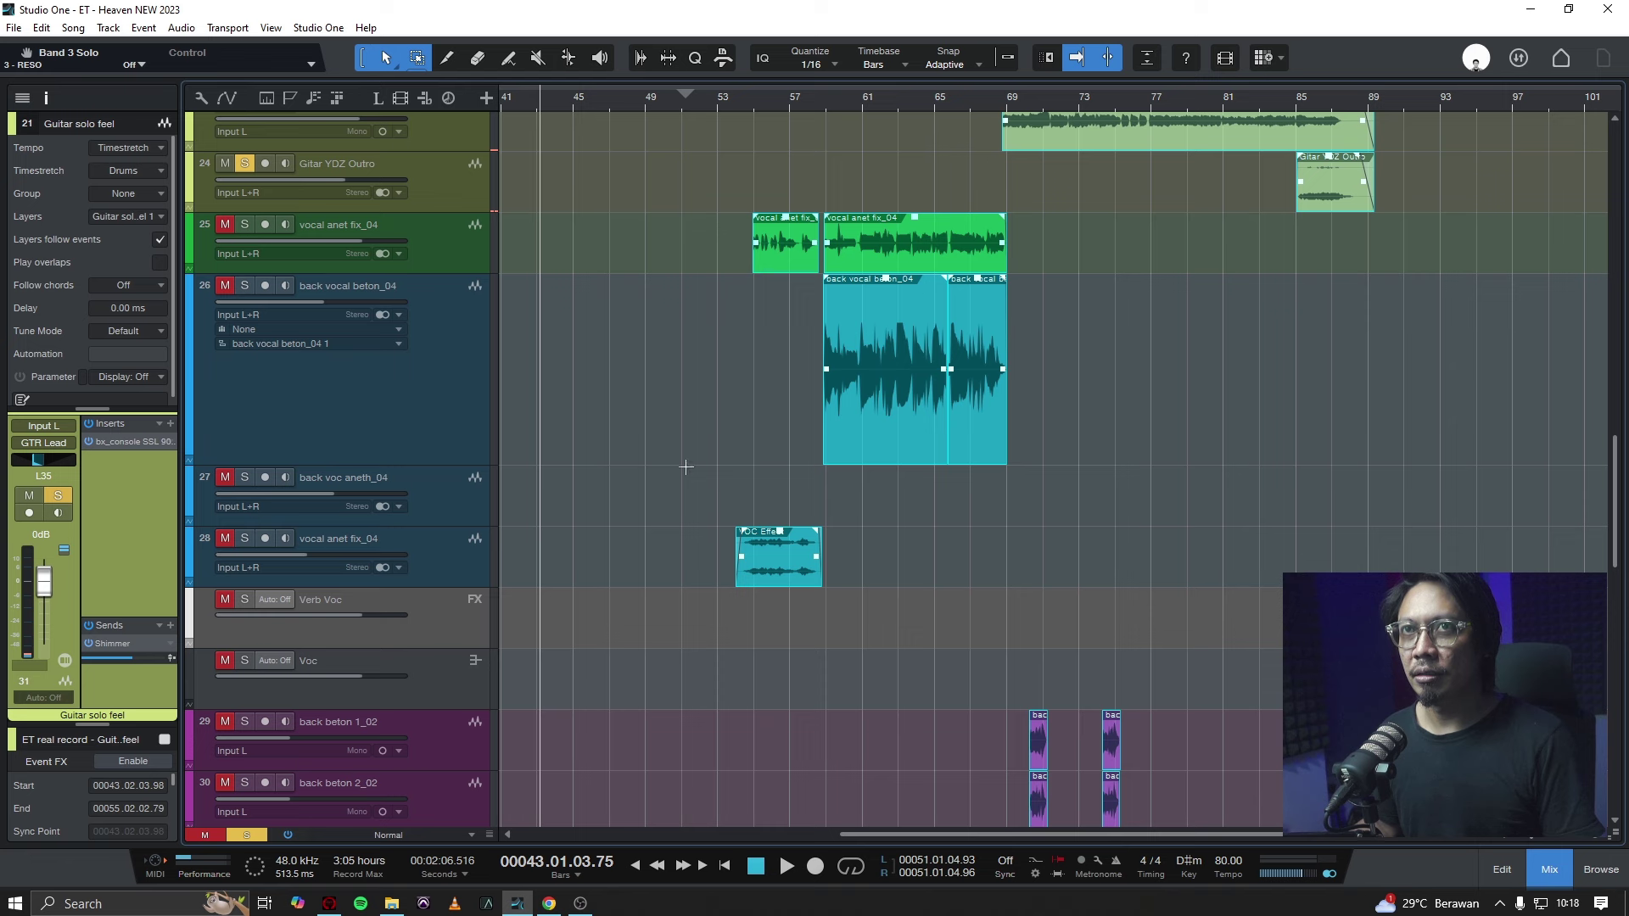
key(shift+m)
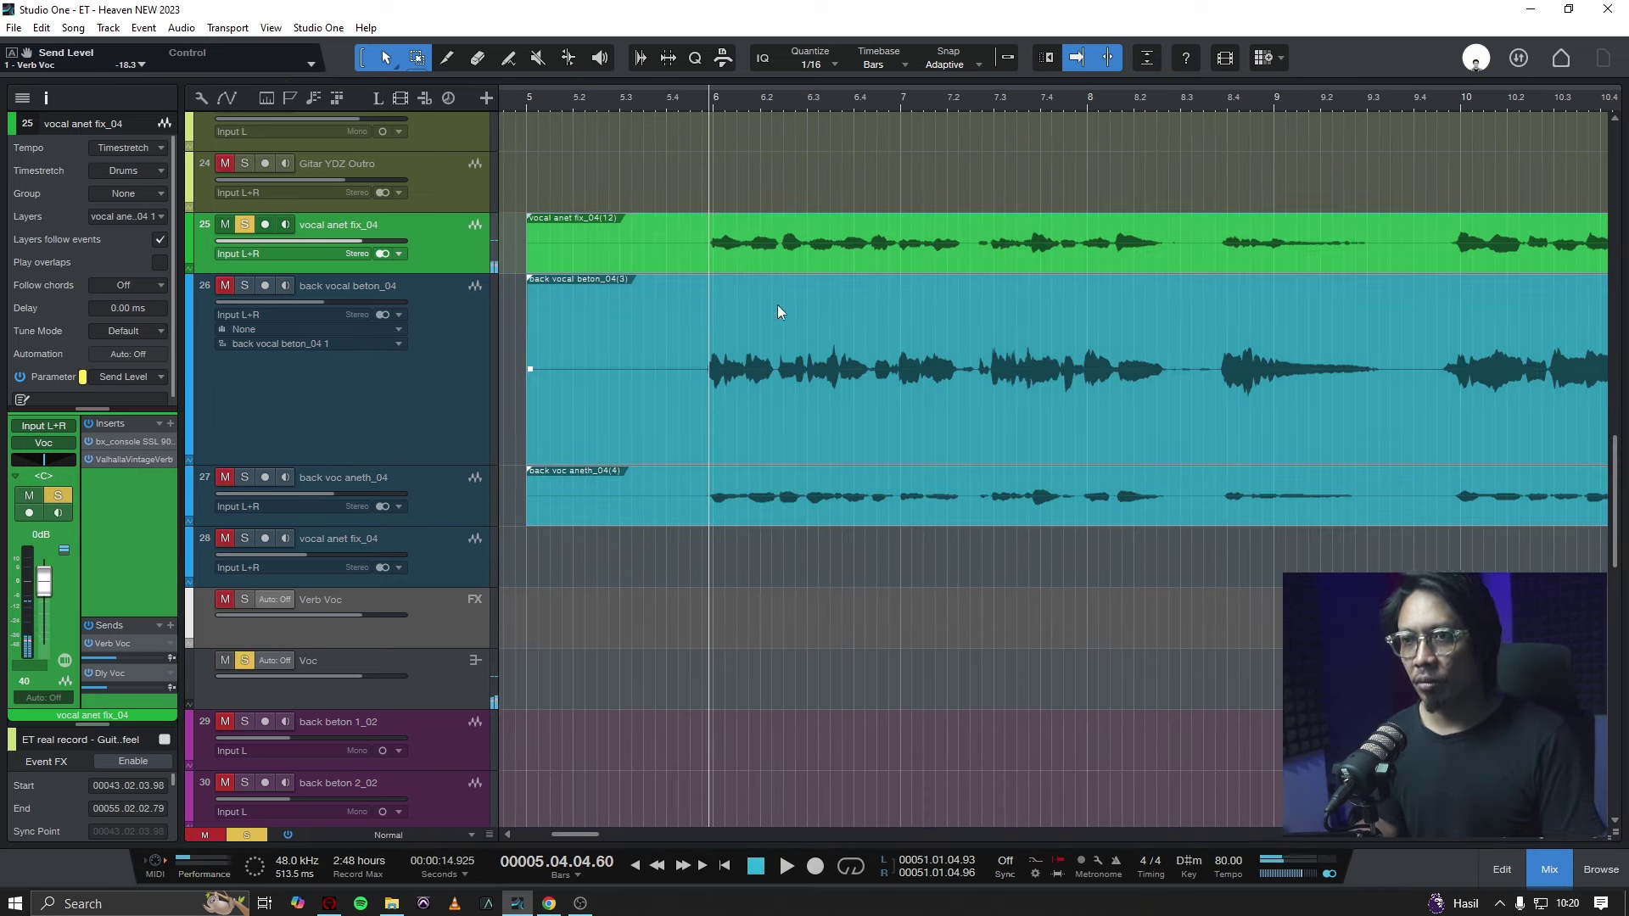
click(714, 103)
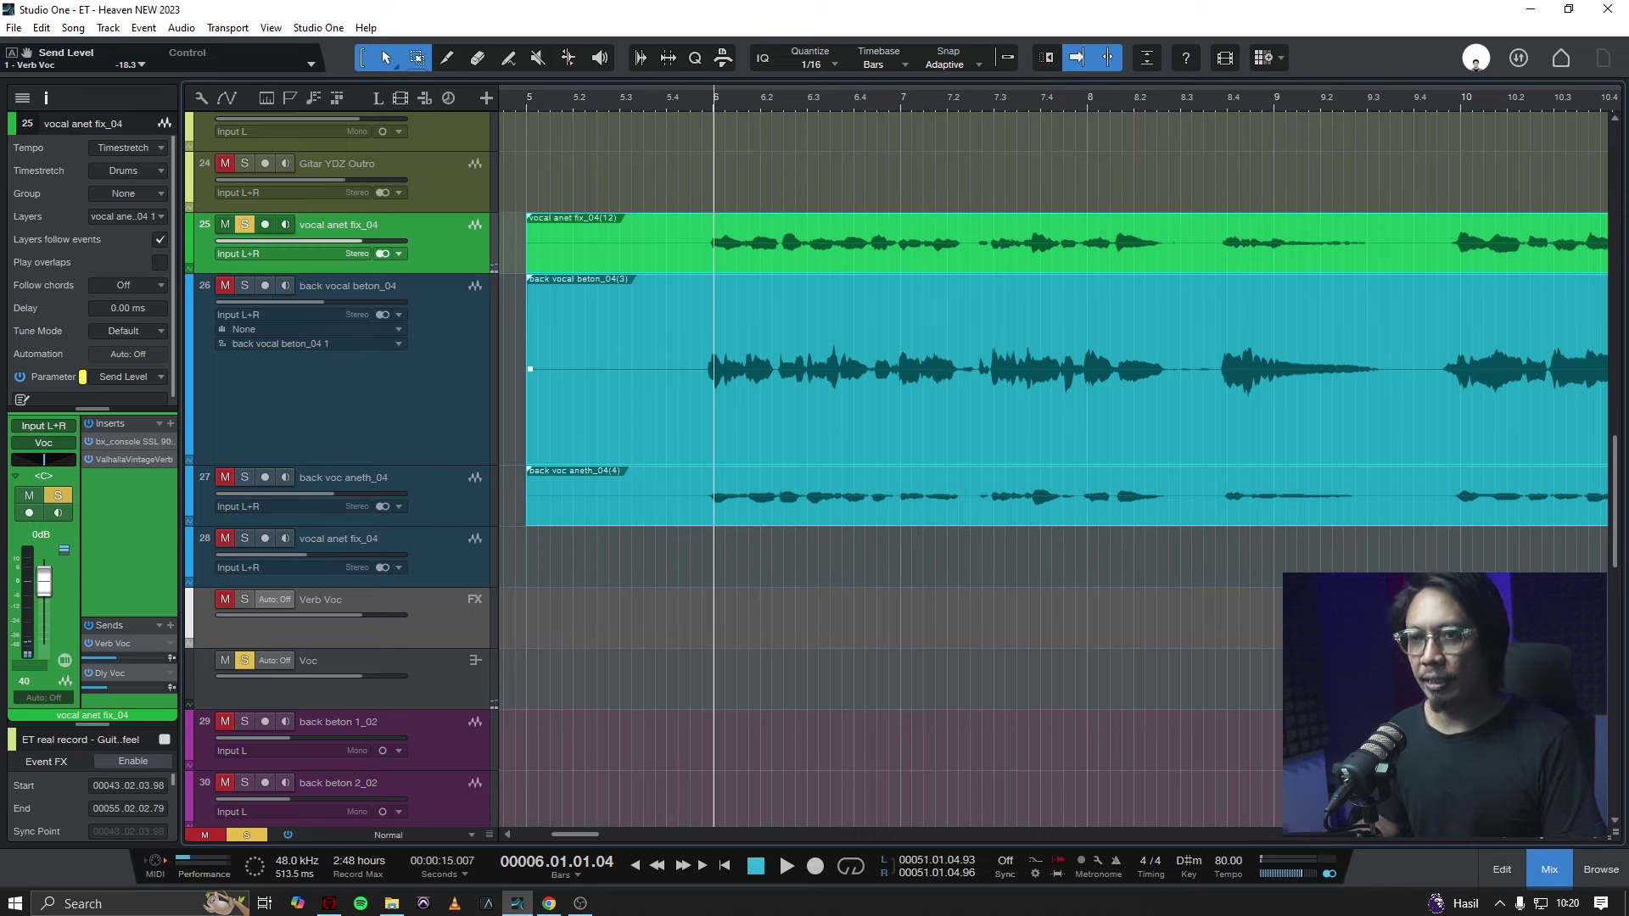
key(ctrl+s)
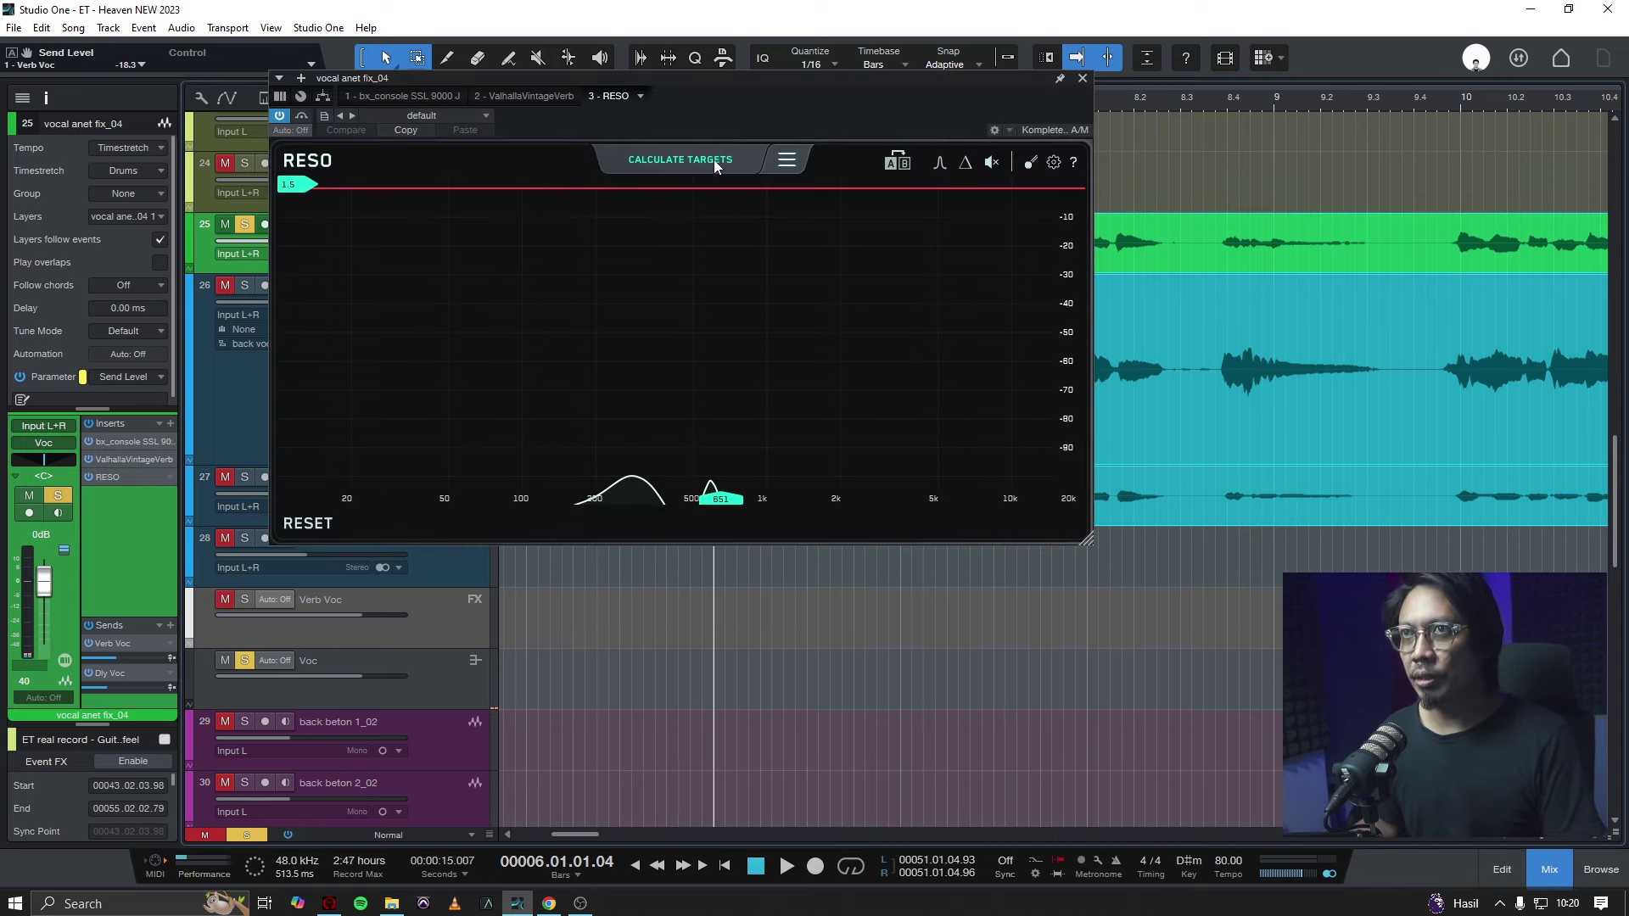
click(714, 159)
key(space)
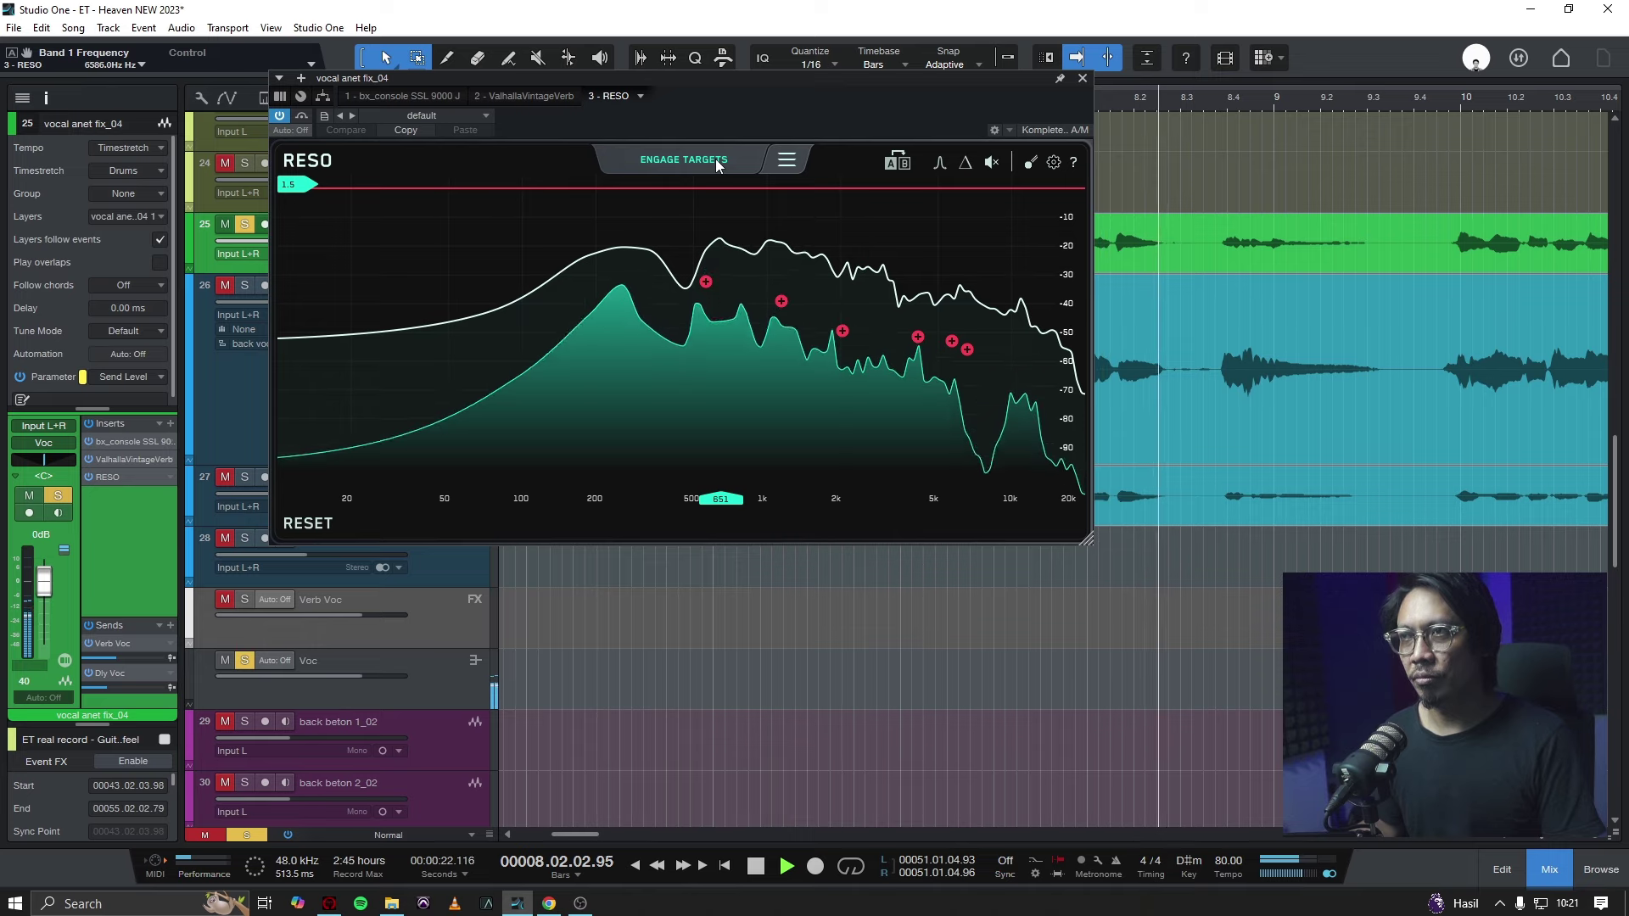
key(space)
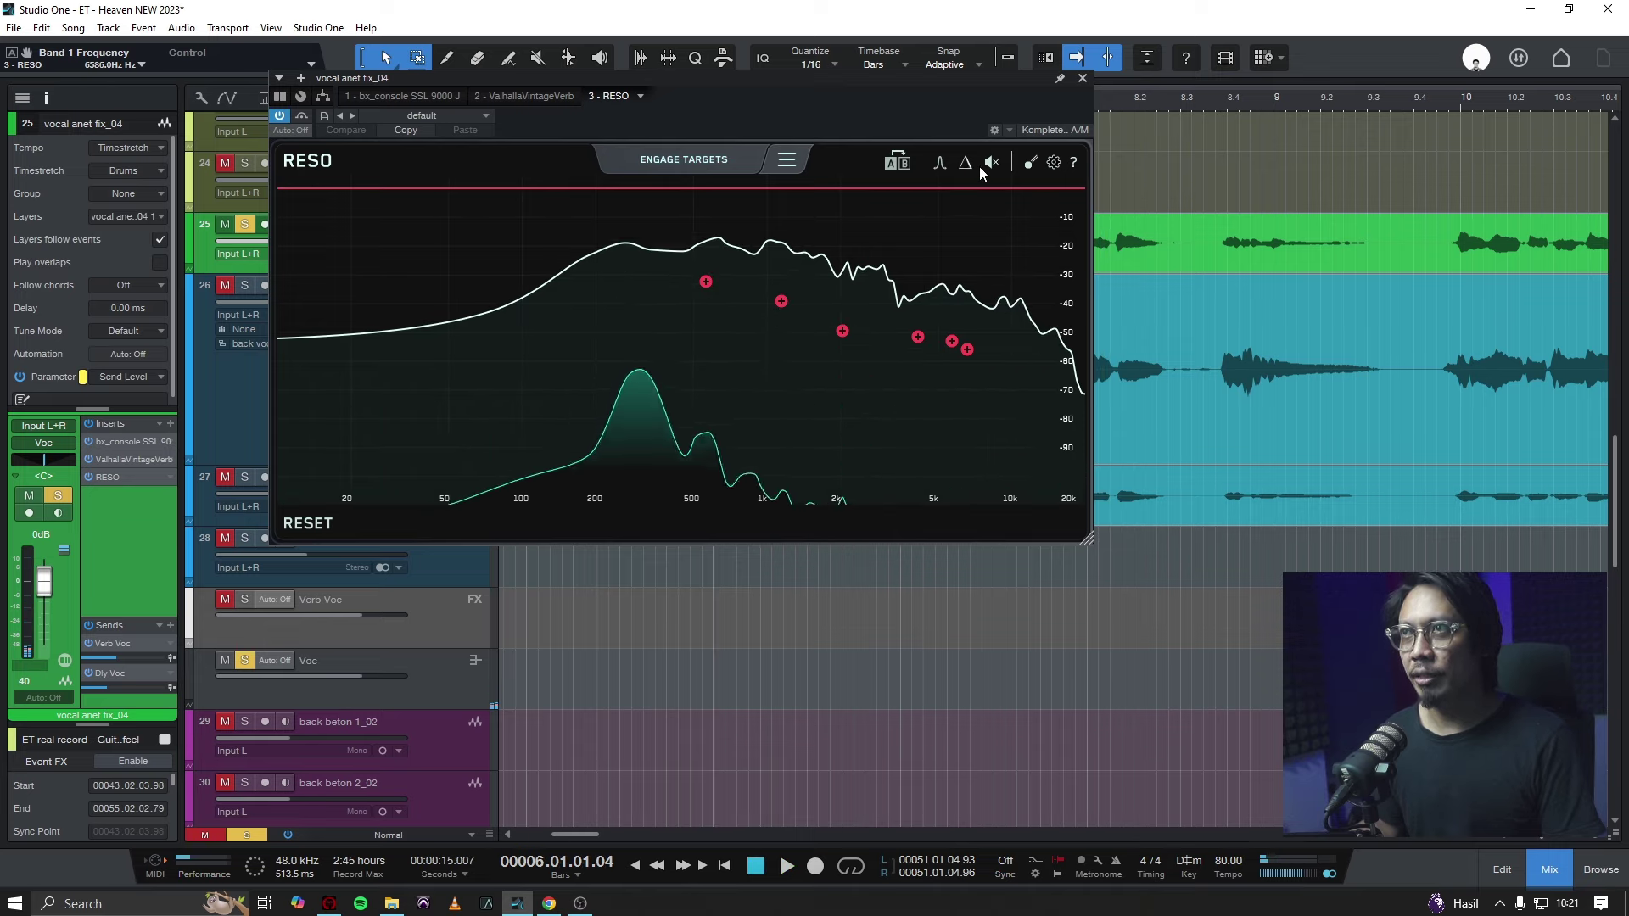
Engage the vocal's calculated targets during playback and listen to RESO's difference signal.
key(space)
click(704, 163)
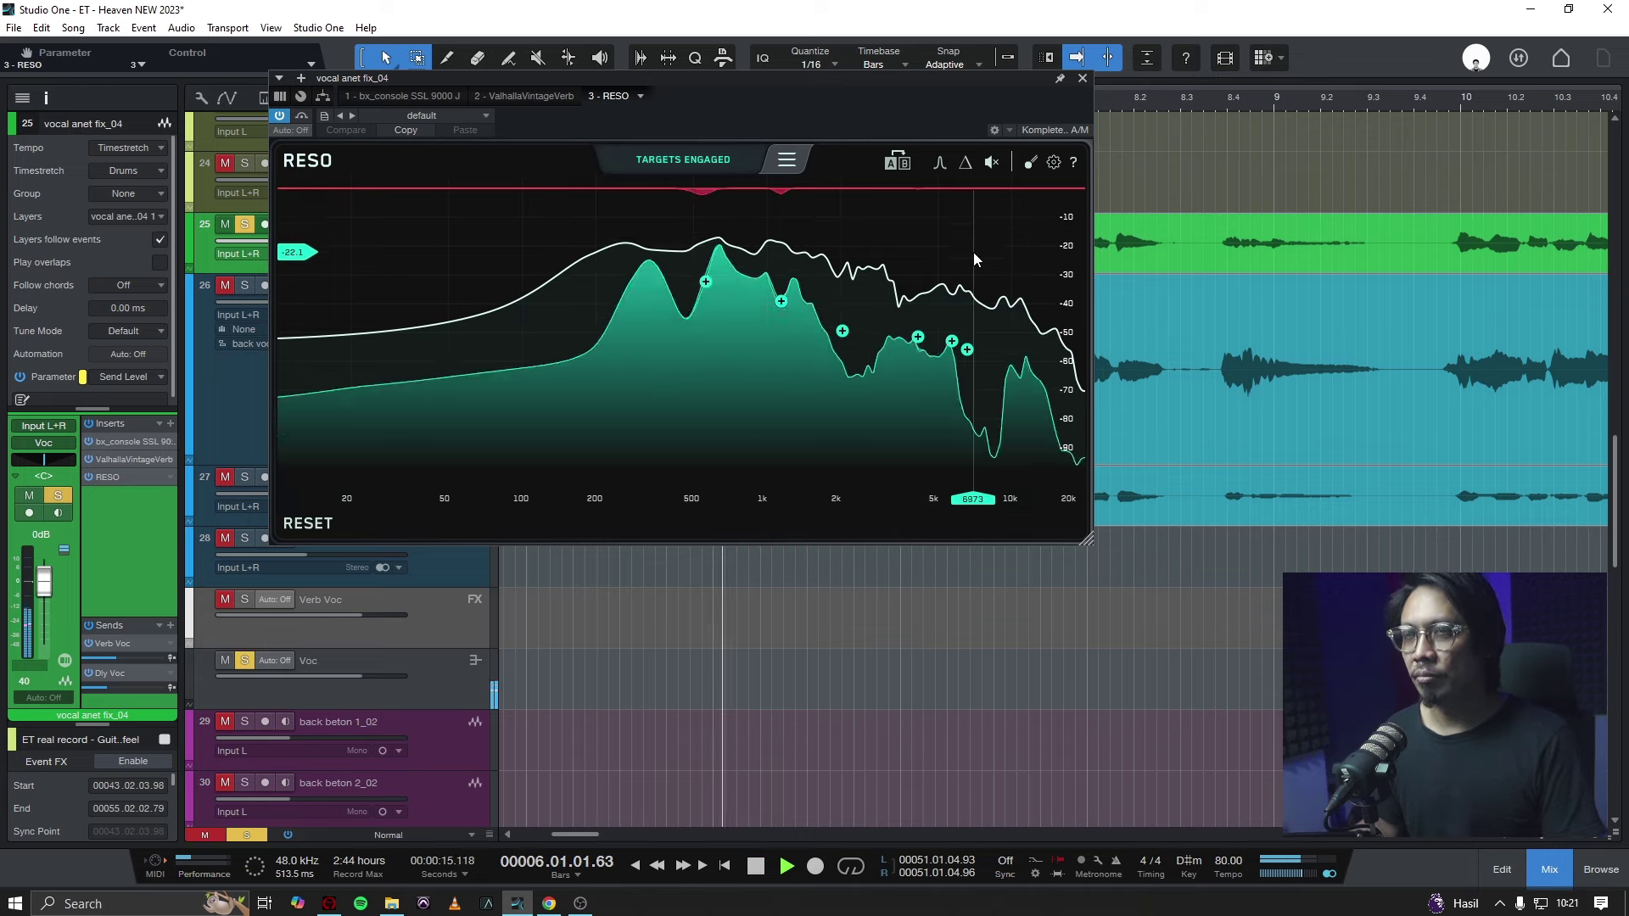
click(966, 162)
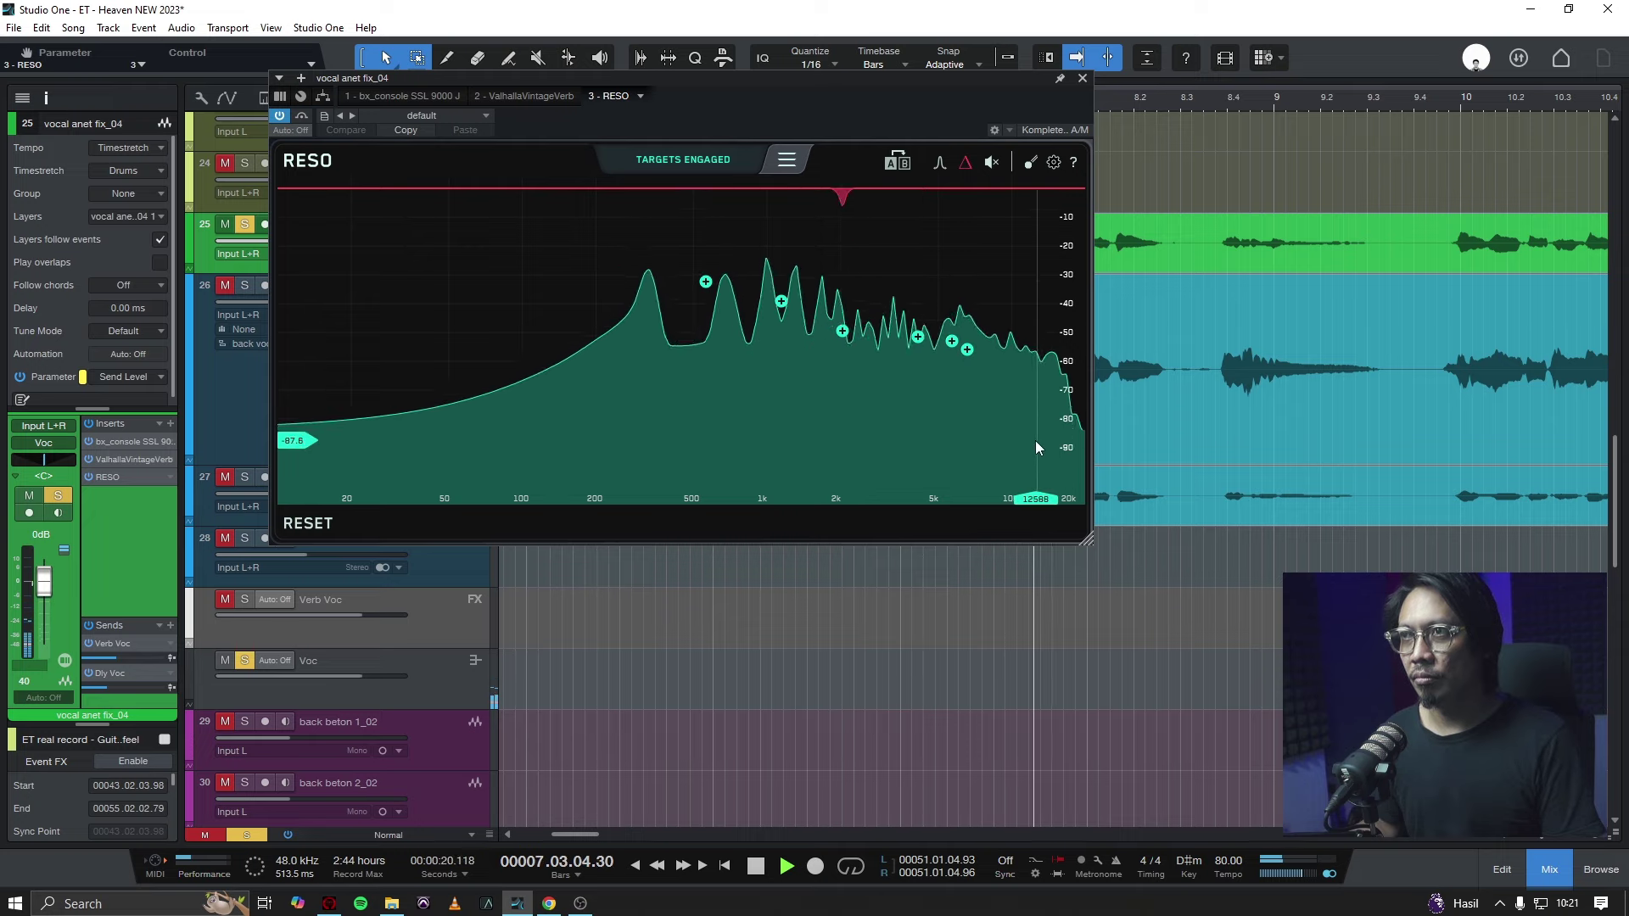
Lower the threshold of the vocal target at about 5.7 kHz and return to the normal output.
mouse_move(951, 341)
drag(951, 342, 952, 368)
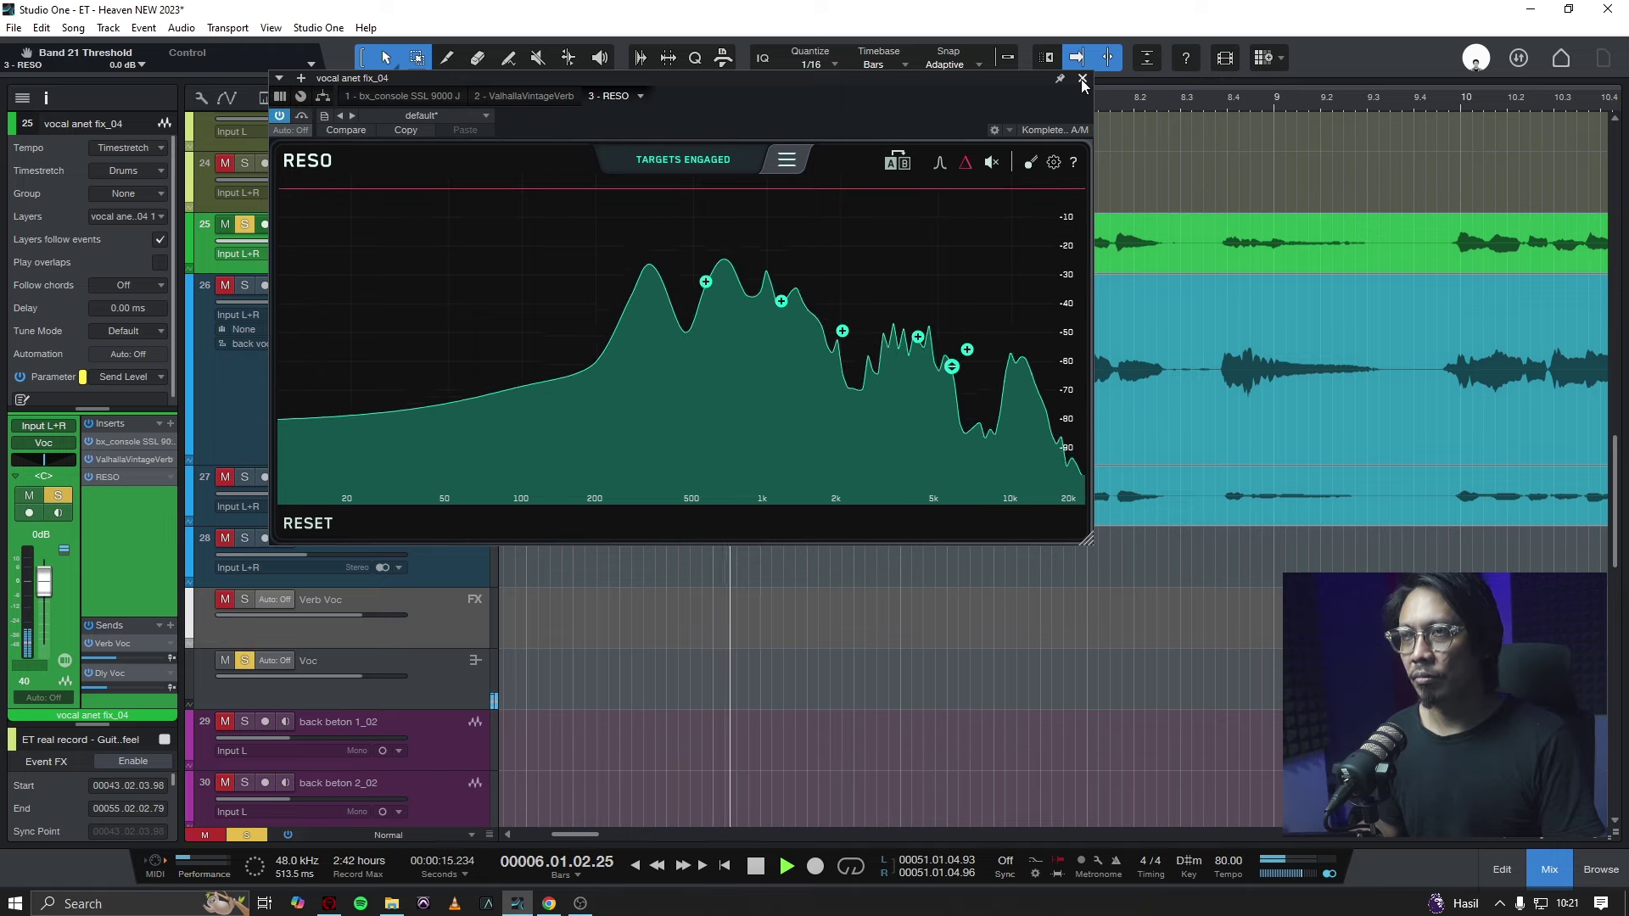
key(space)
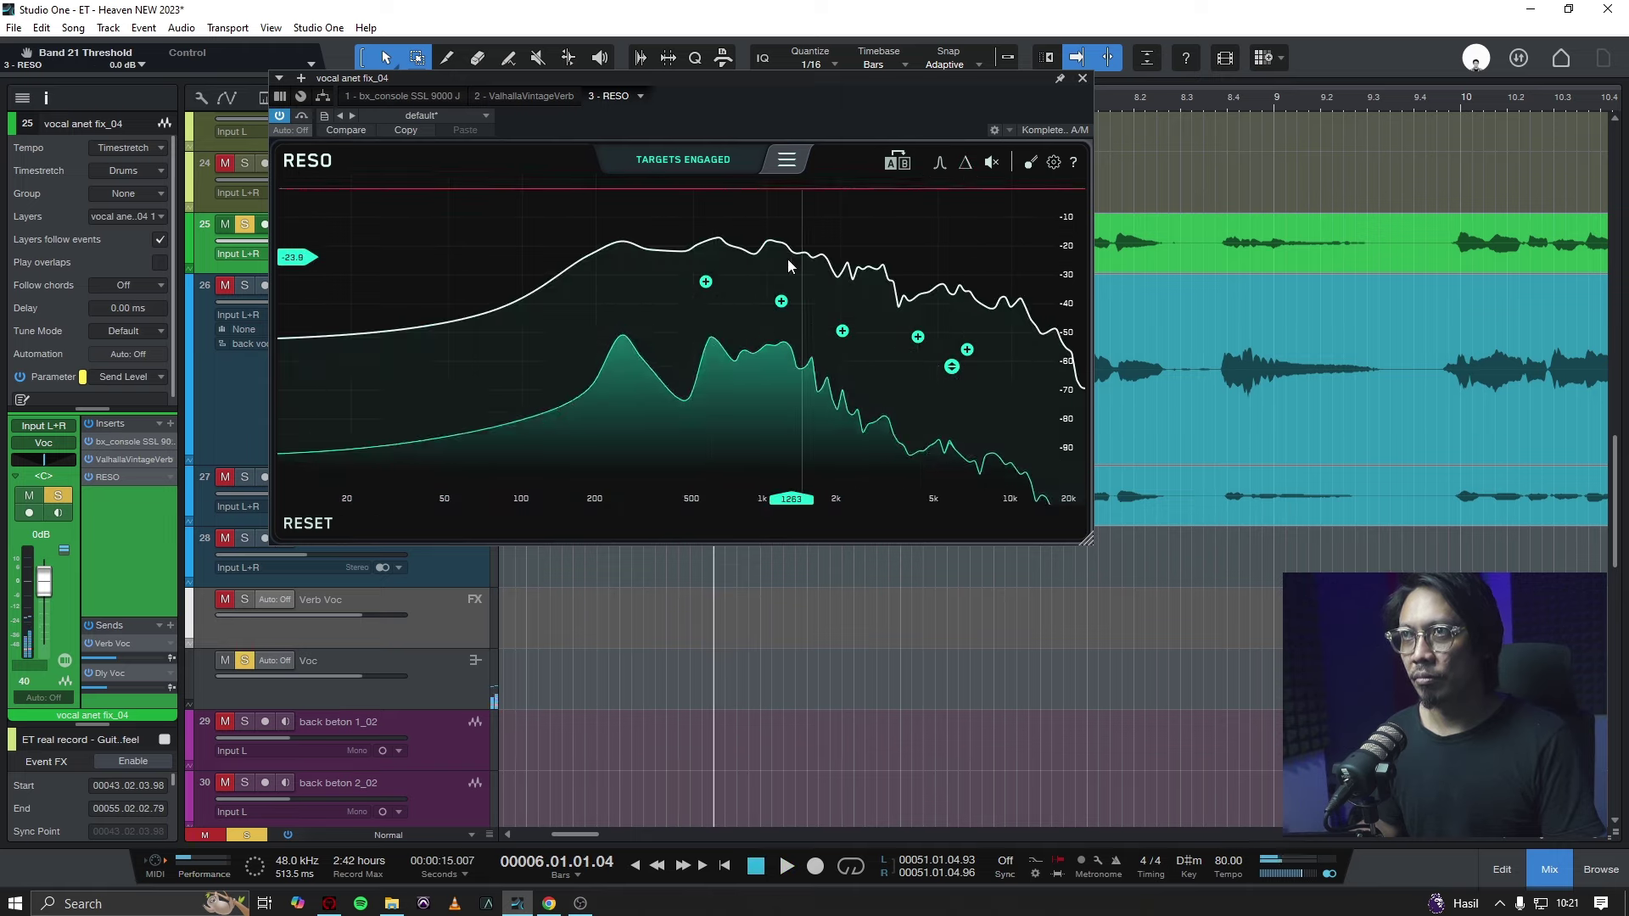
Solo the vocal target at about 562 Hz during playback and lower its threshold to −37.2 dB.
mouse_move(705, 291)
key(space)
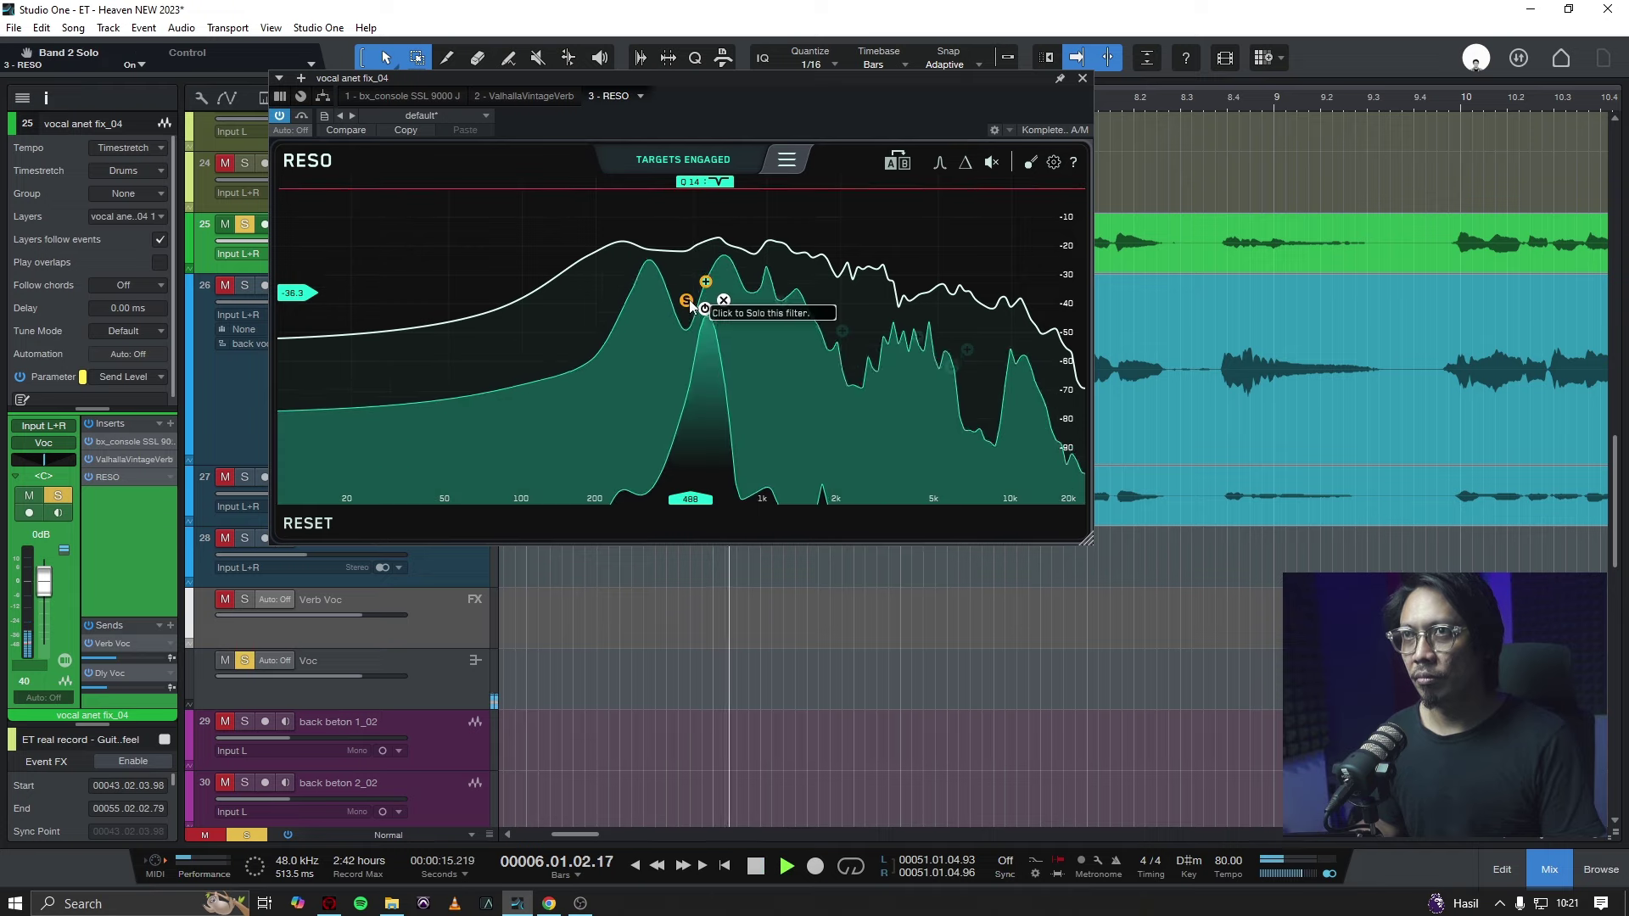
drag(689, 303, 693, 314)
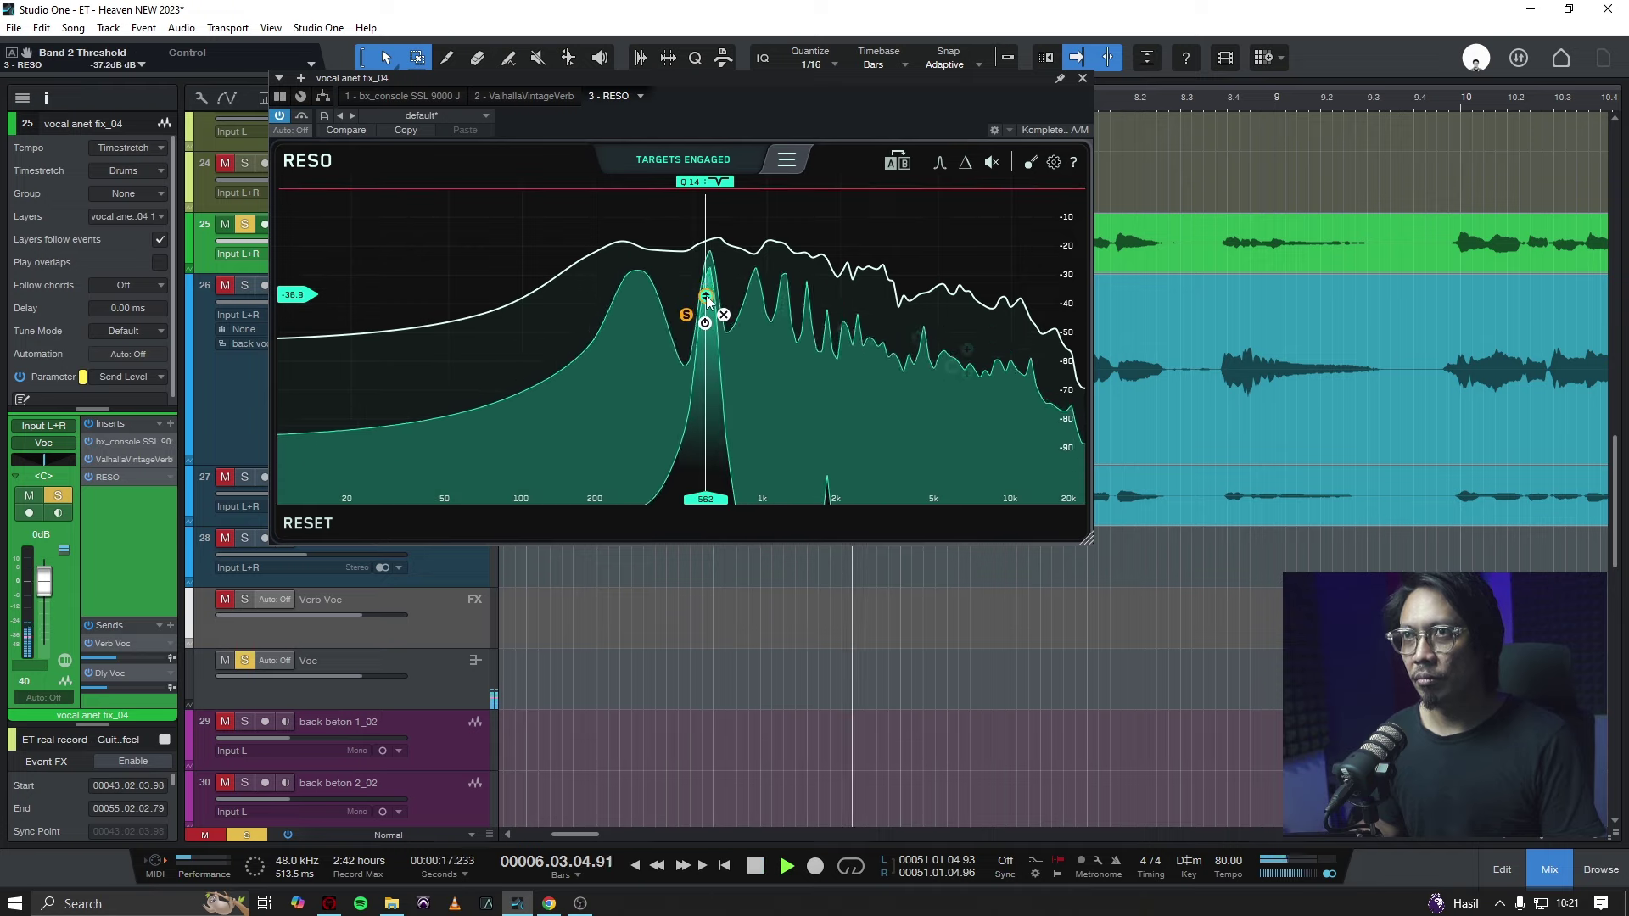
key(space)
Solo the vocal target at about 1.15 kHz, listen to it during playback and unsolo it.
drag(693, 317, 762, 323)
key(space)
click(762, 321)
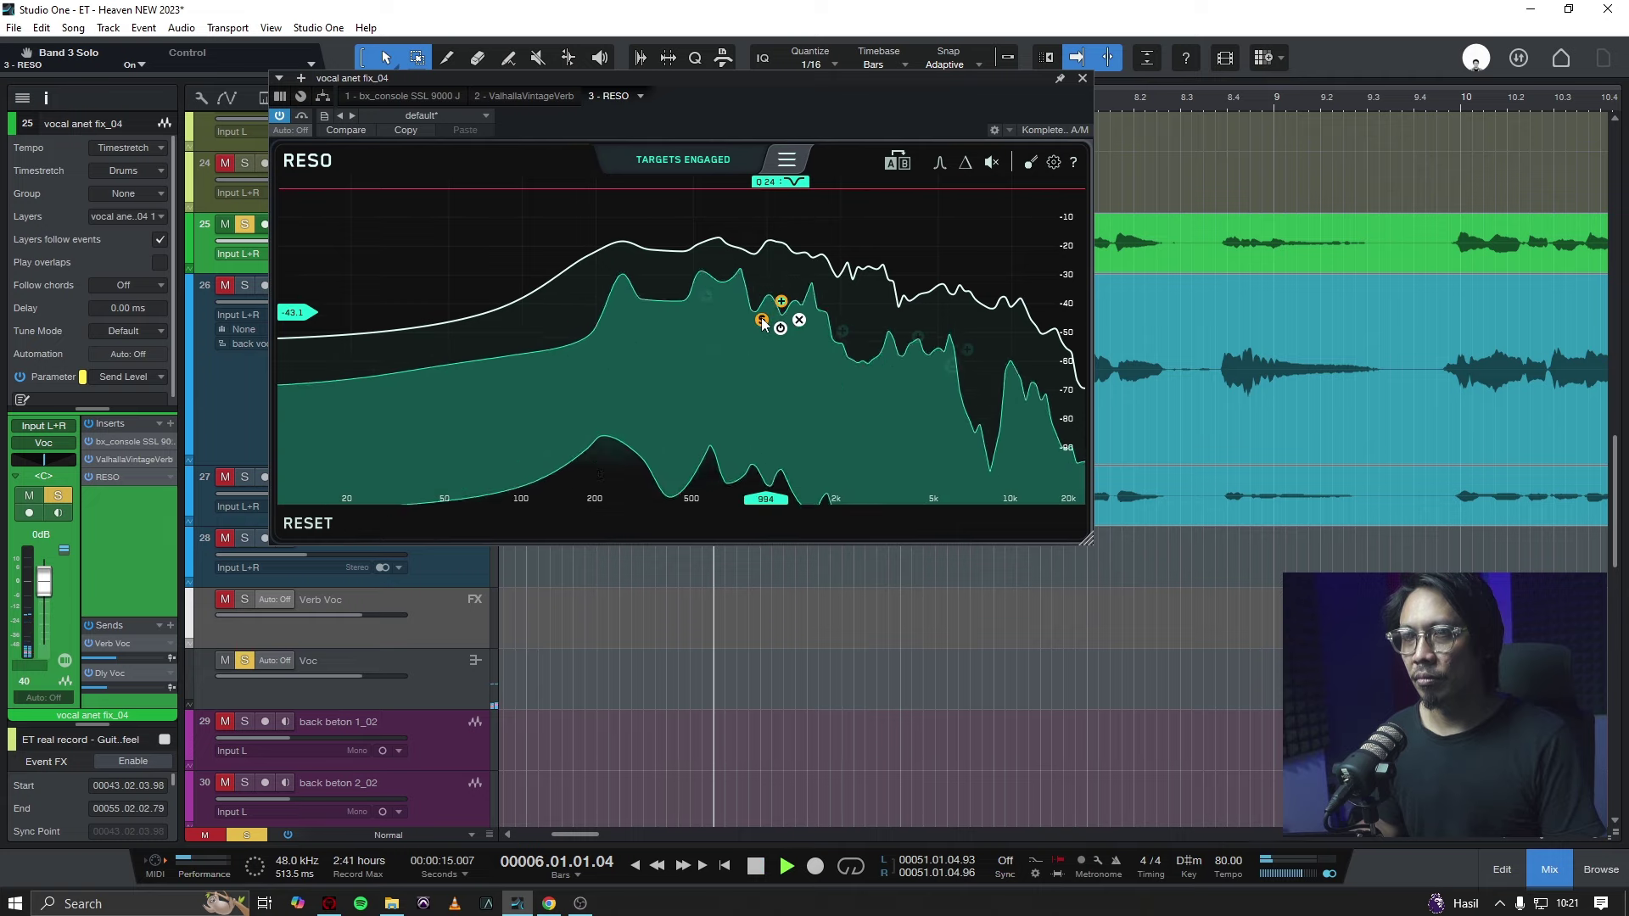
drag(762, 320, 789, 322)
key(space)
Solo the vocal target at about 2 kHz during playback and lower its threshold slightly.
click(842, 330)
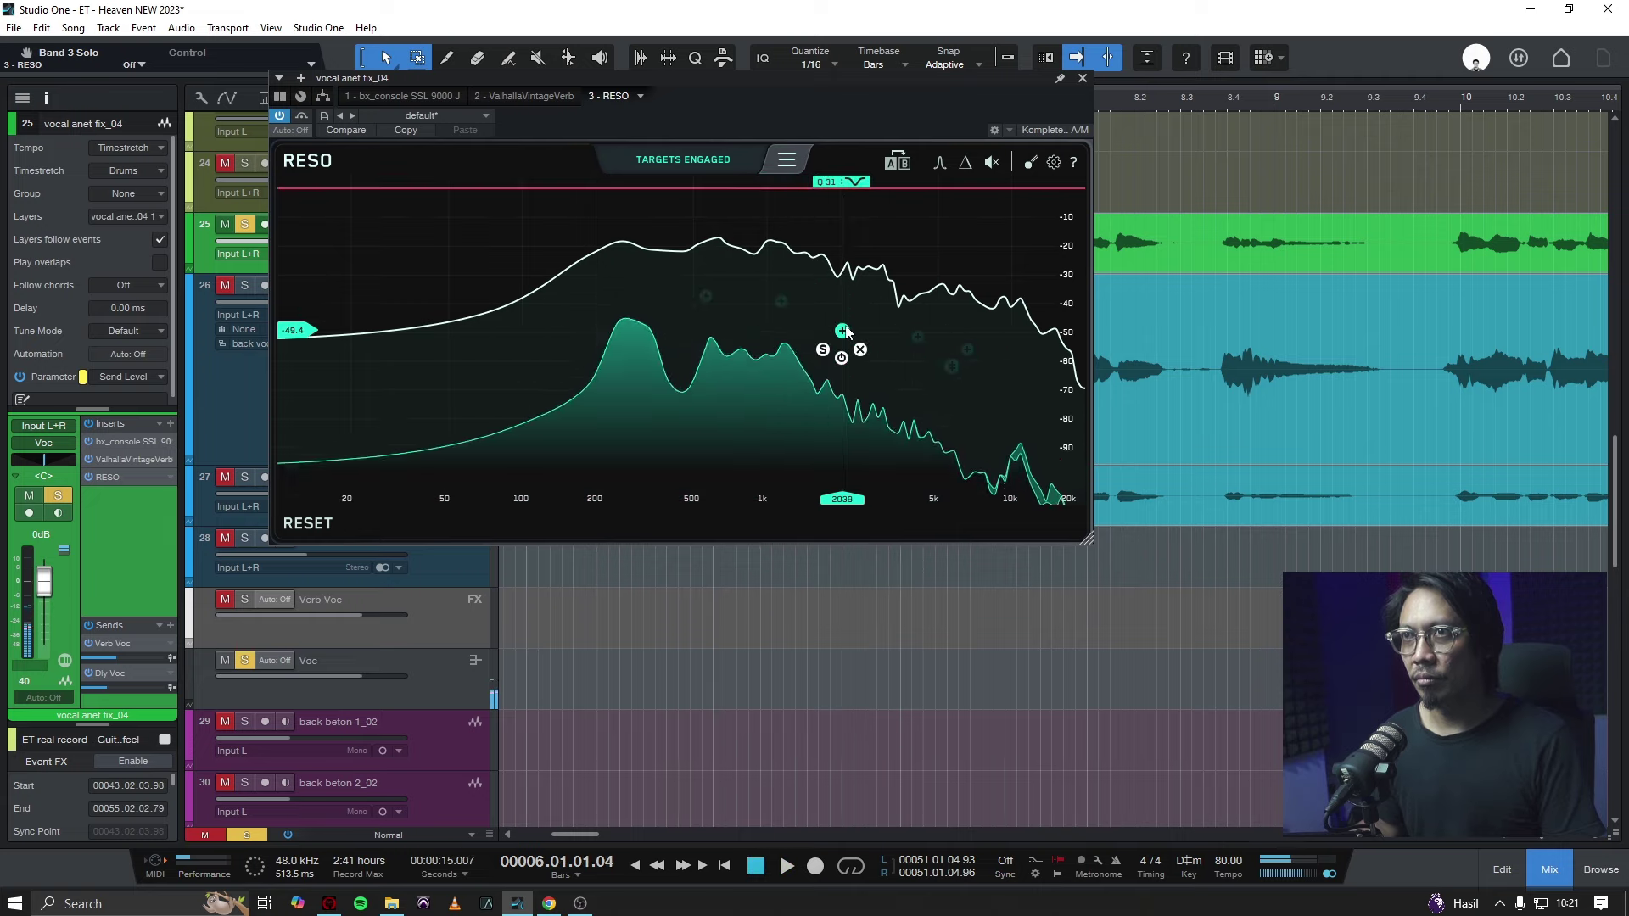
click(822, 349)
key(space)
drag(829, 360, 844, 334)
click(822, 350)
key(space)
Solo the vocal target at about 4.2 kHz during playback and lower its threshold.
mouse_move(914, 348)
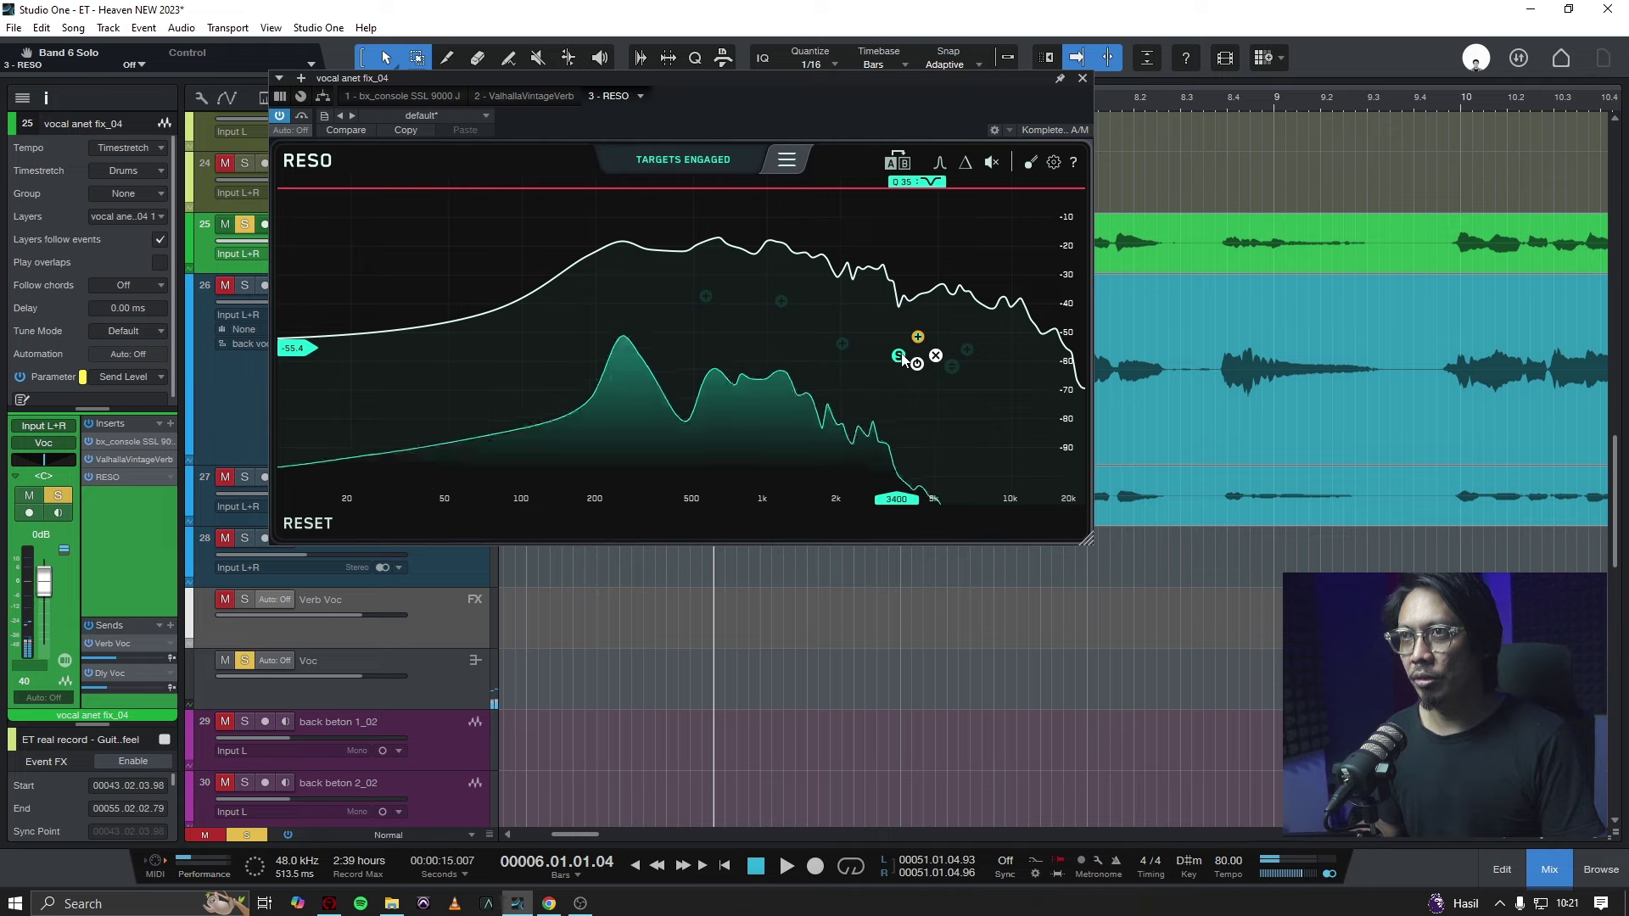
key(space)
drag(917, 338, 979, 369)
key(space)
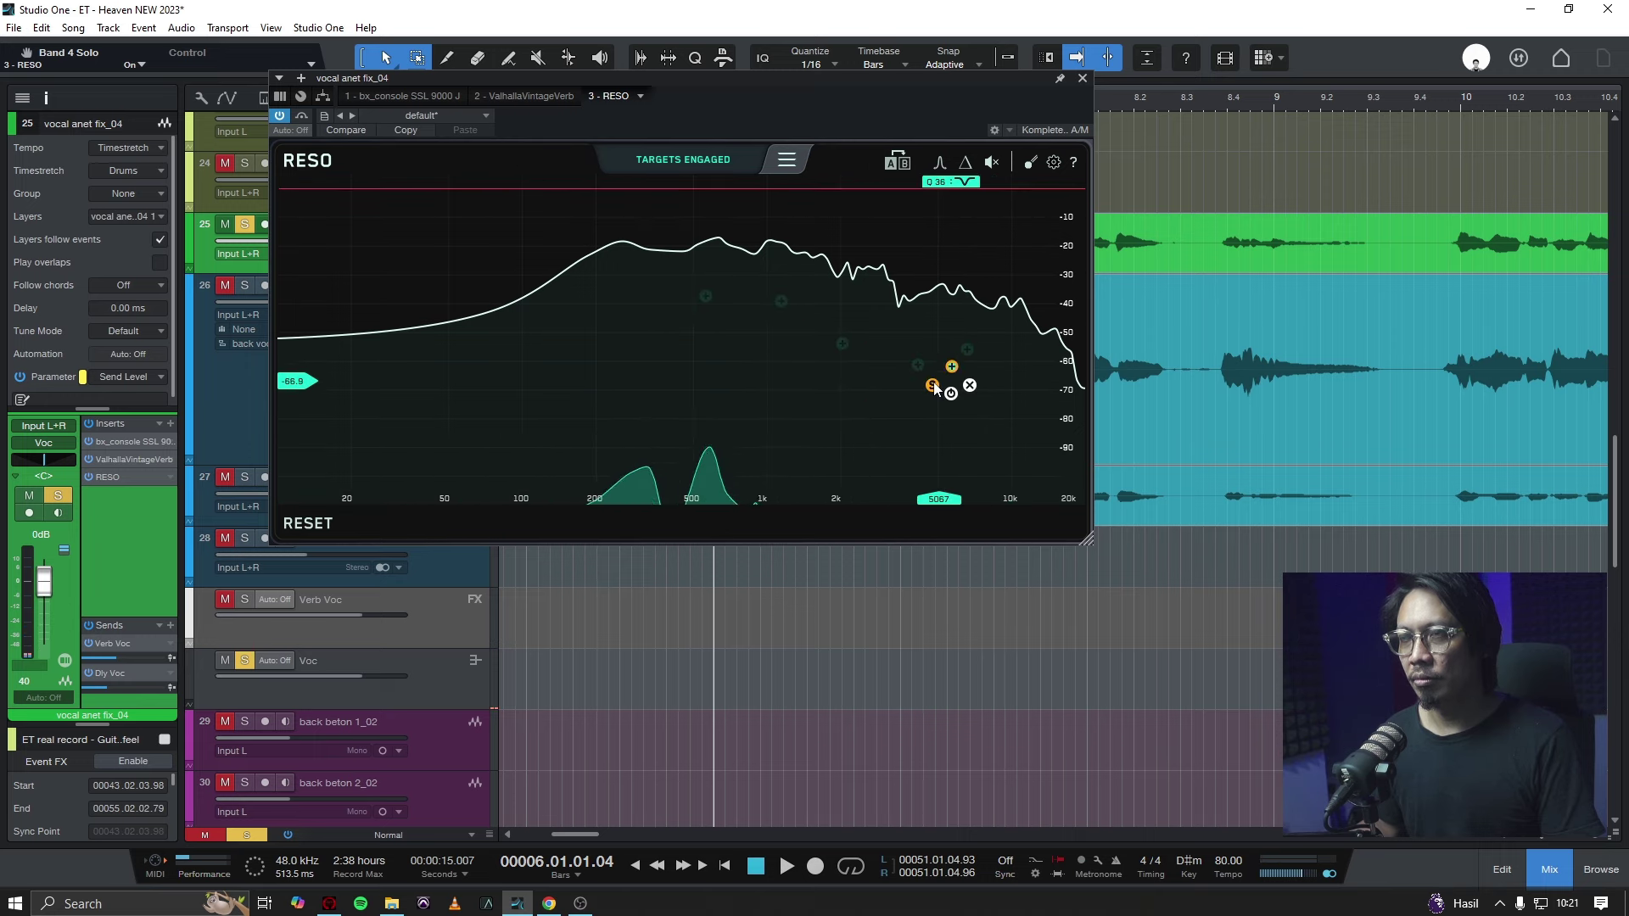
Solo the vocal targets at about 5.7 kHz and 6.6 kHz in turn and lower both thresholds.
key(space)
mouse_move(952, 367)
mouse_down()
mouse_move(954, 387)
mouse_move(968, 353)
mouse_up()
key(space)
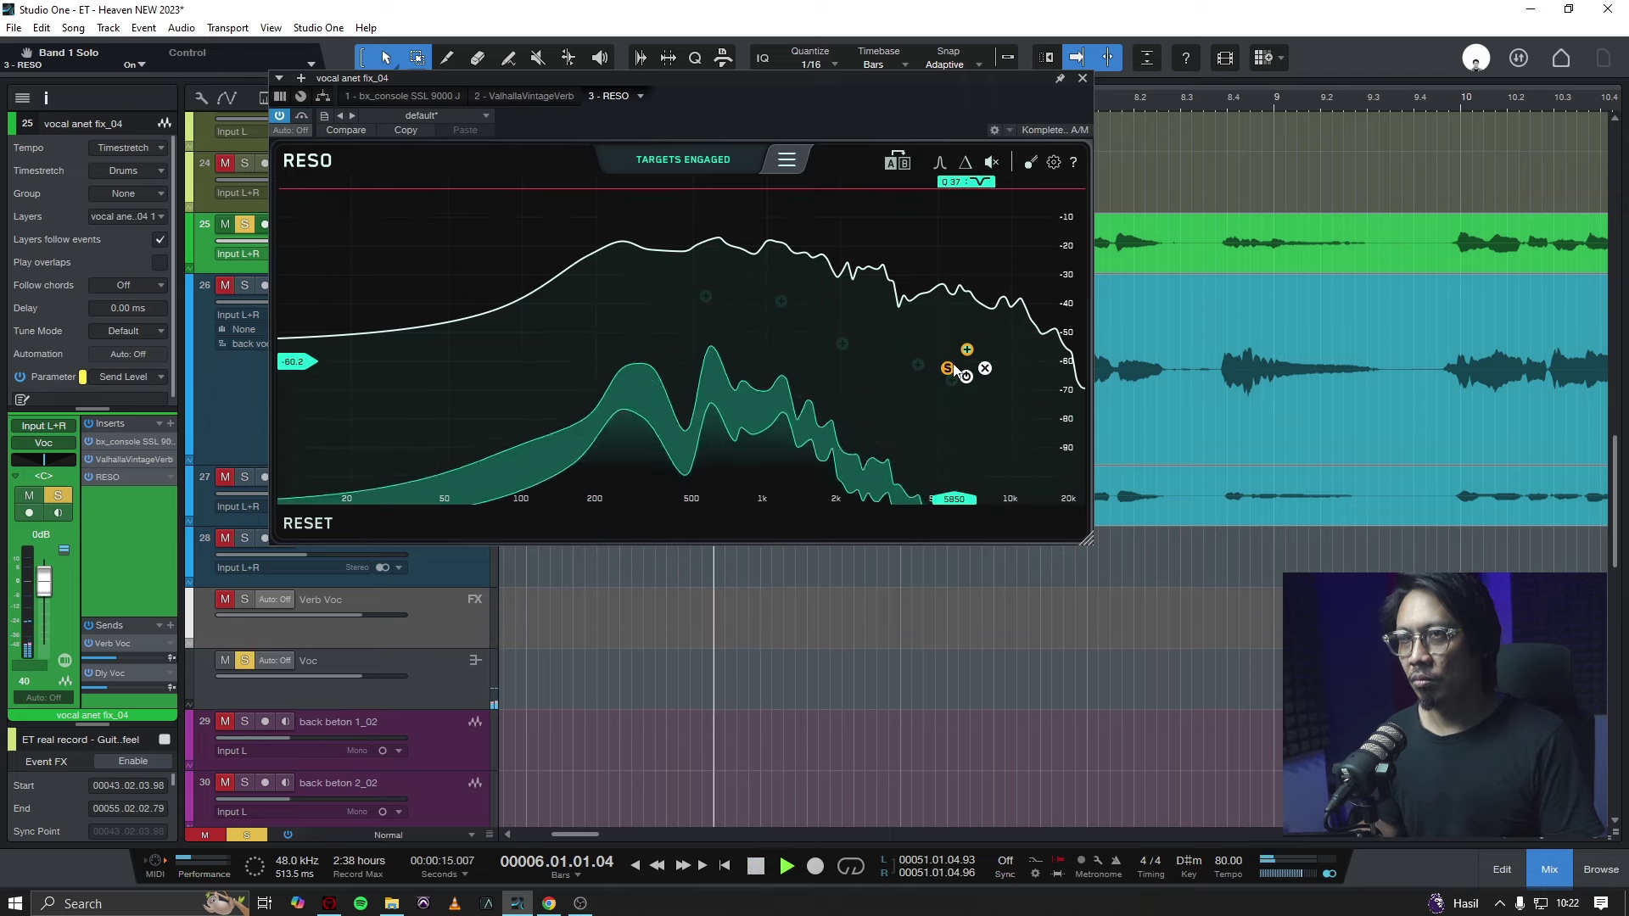
Add a manual vocal target, solo it during playback and move it to about 10 kHz with a −60.5 dB threshold.
double_click(1024, 346)
click(1005, 366)
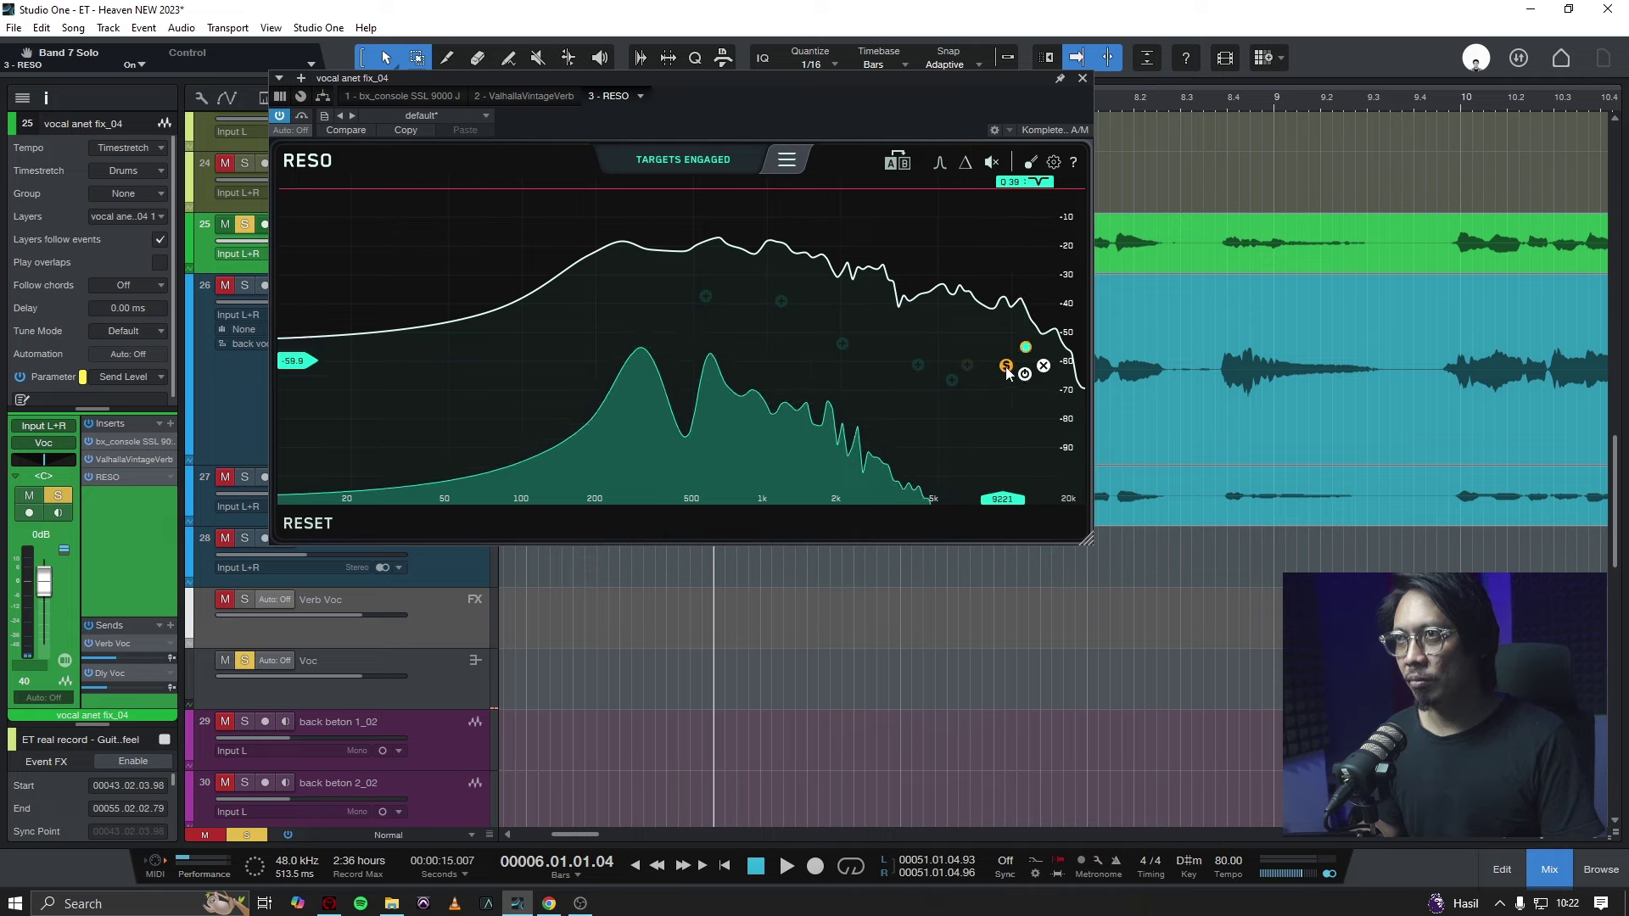
key(space)
mouse_move(1033, 351)
mouse_down()
mouse_move(1014, 294)
mouse_move(1036, 302)
mouse_move(1009, 292)
mouse_move(1010, 363)
mouse_up()
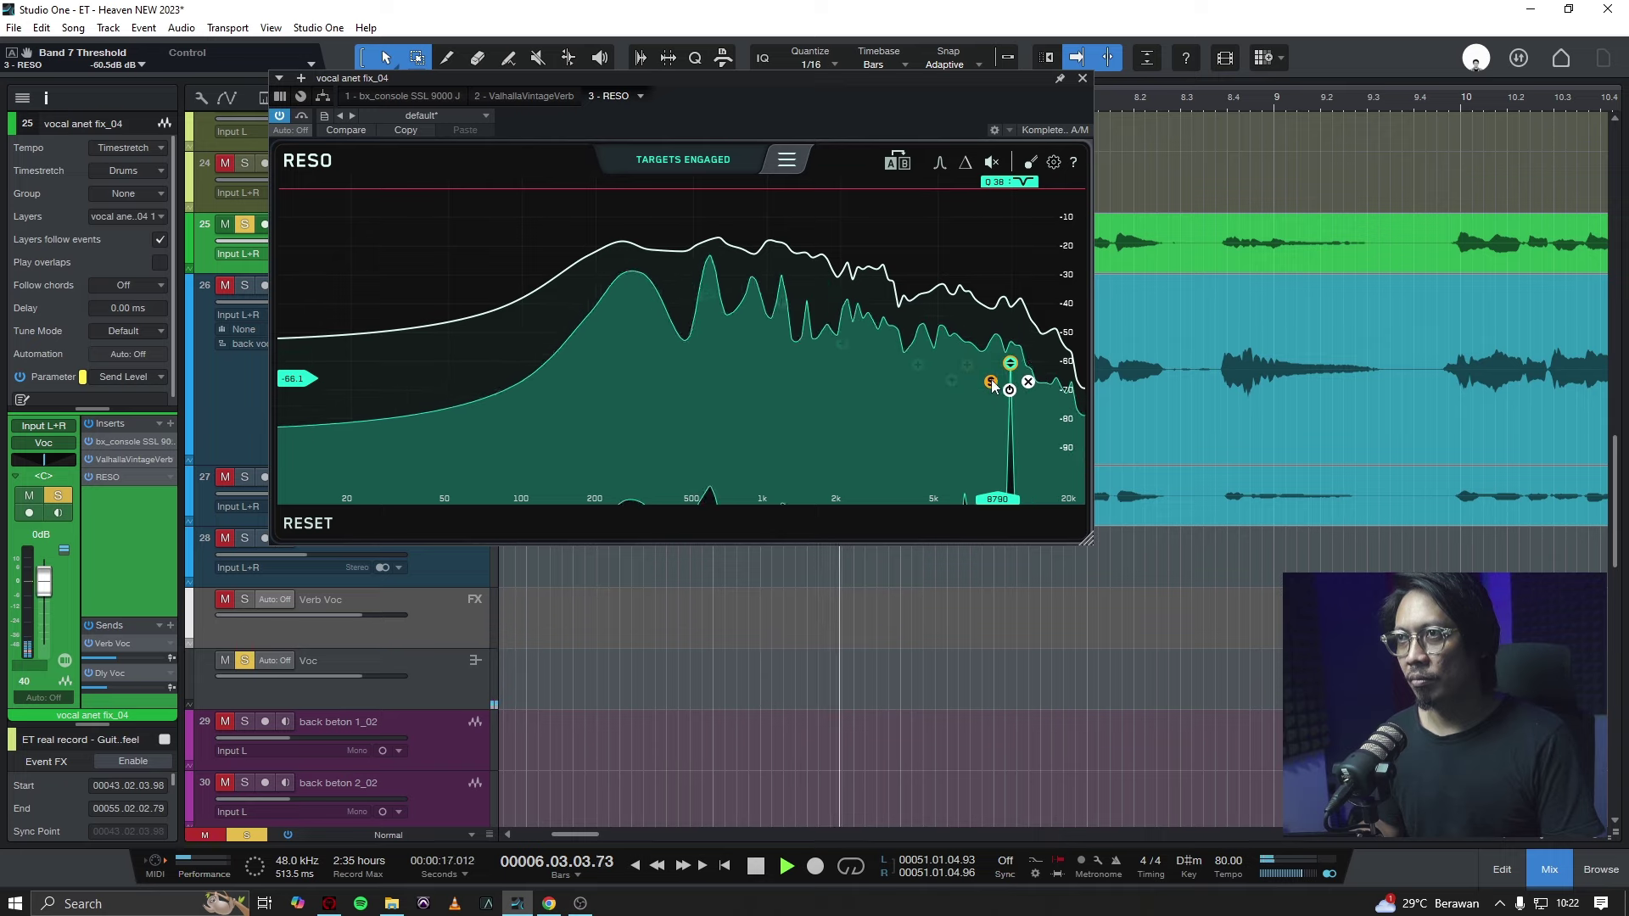
key(space)
Play the vocal's difference signal, check the manual target at about 10 kHz in solo, and return to the normal output.
key(space)
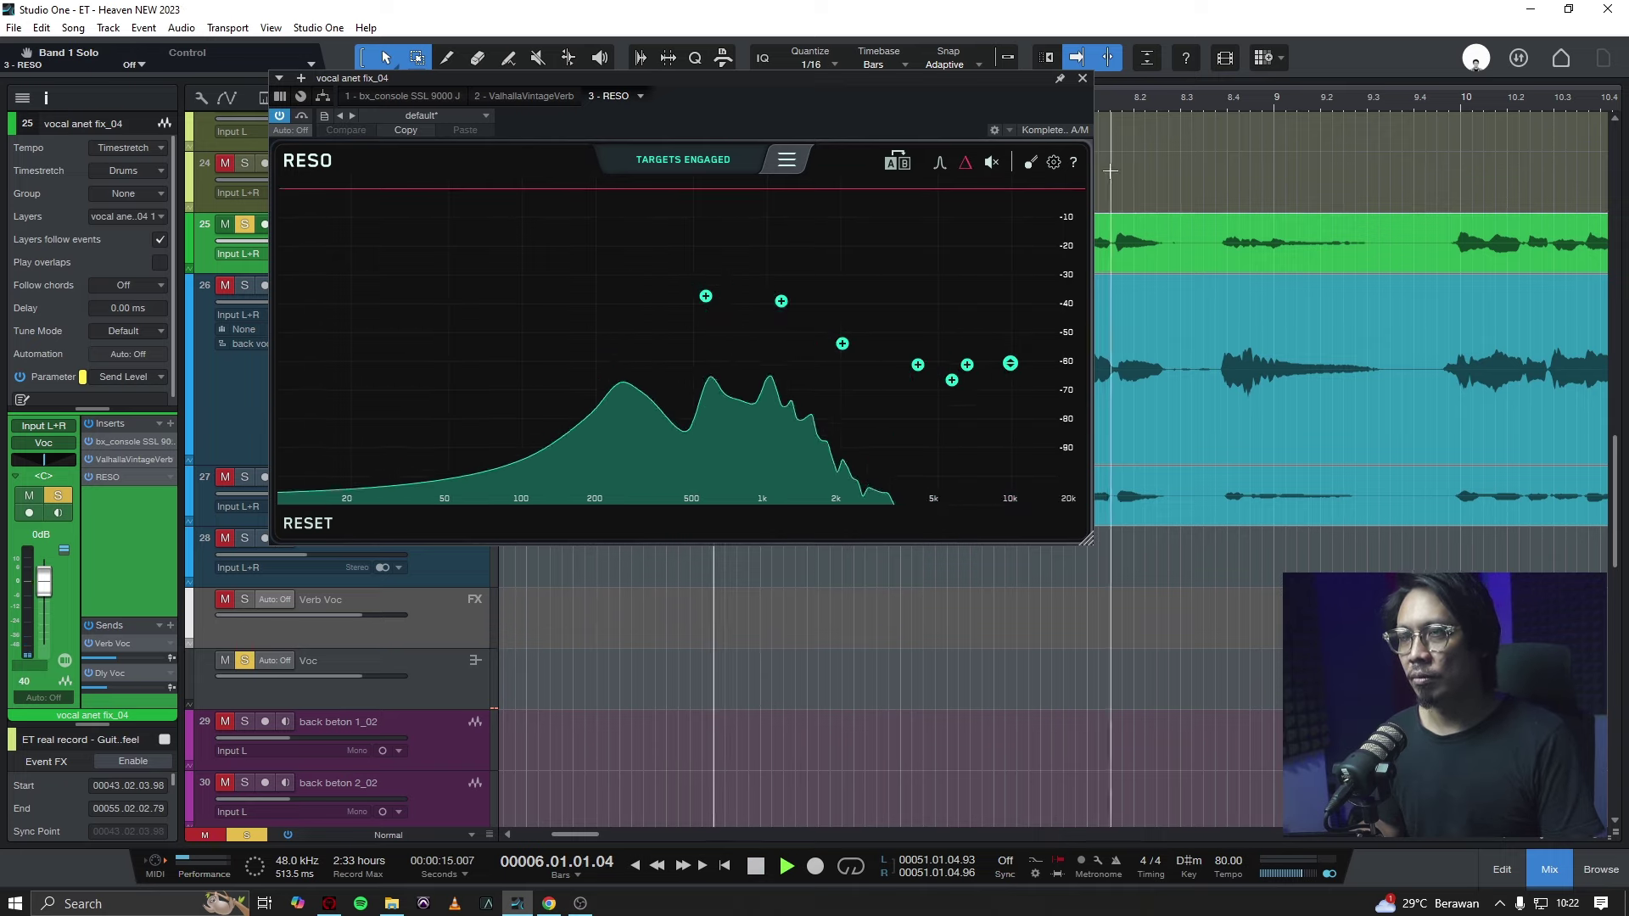
mouse_move(1005, 378)
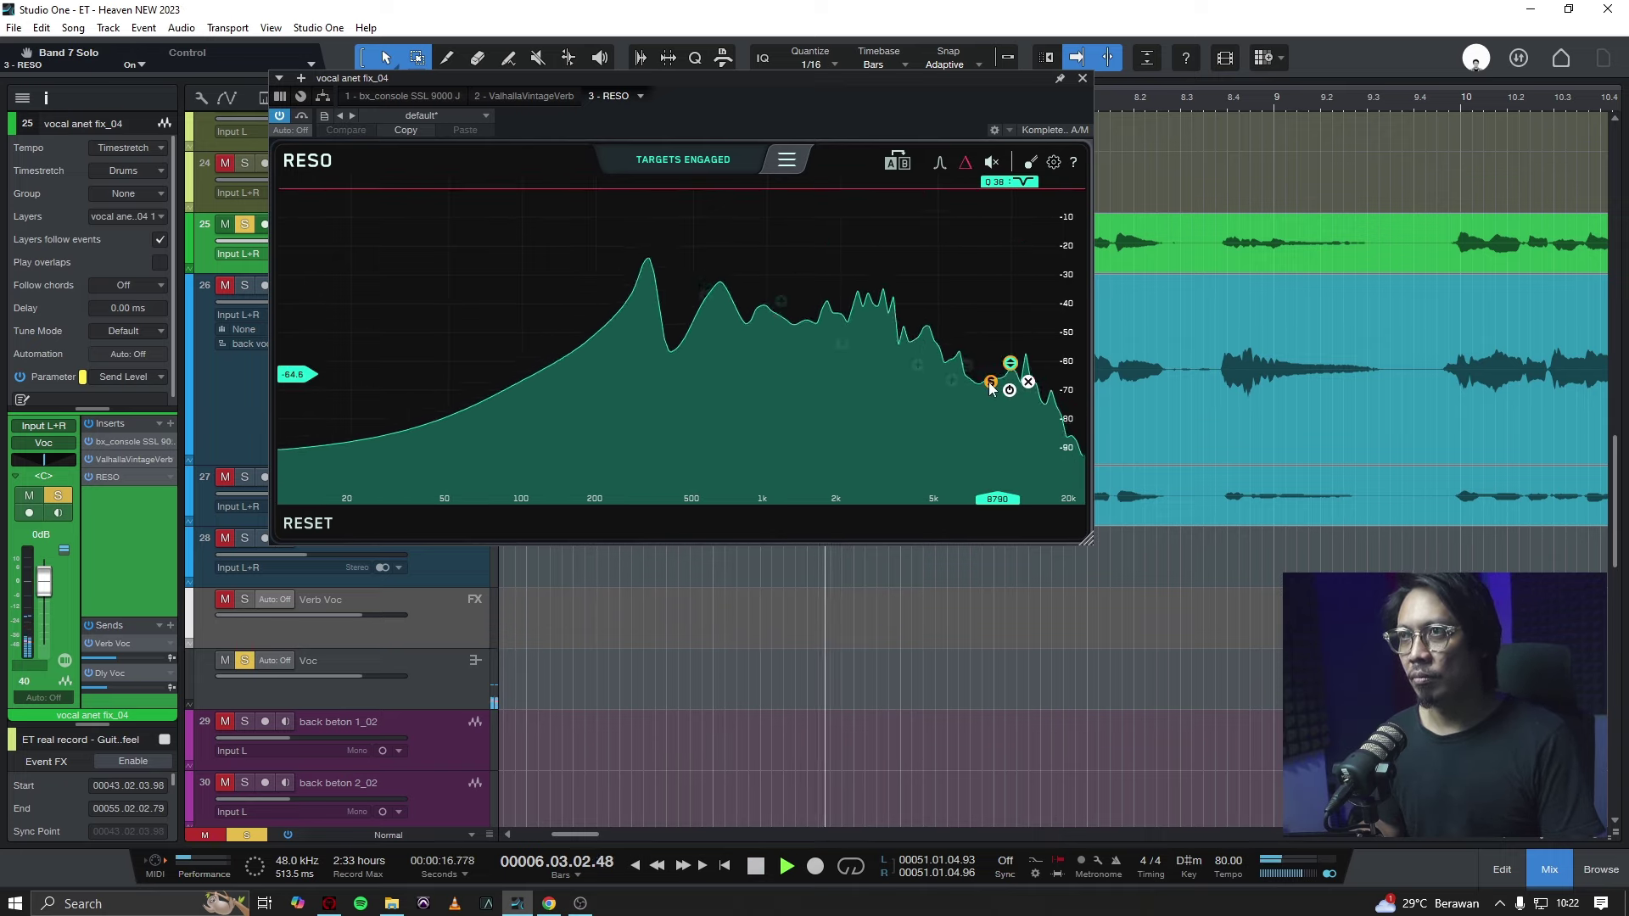
click(990, 384)
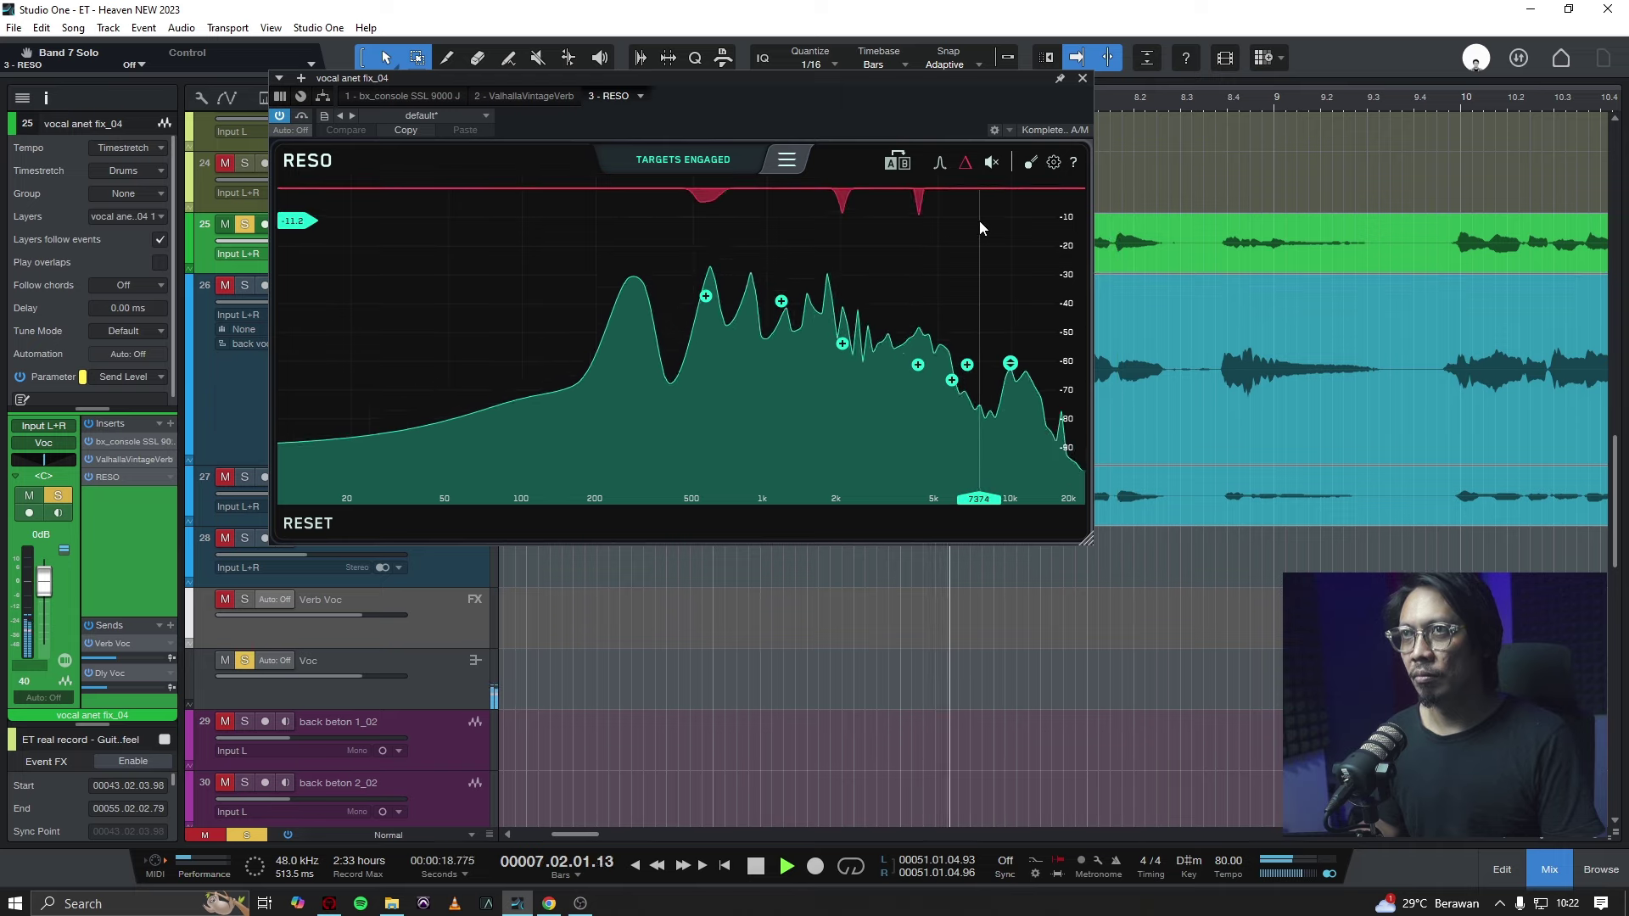
click(965, 165)
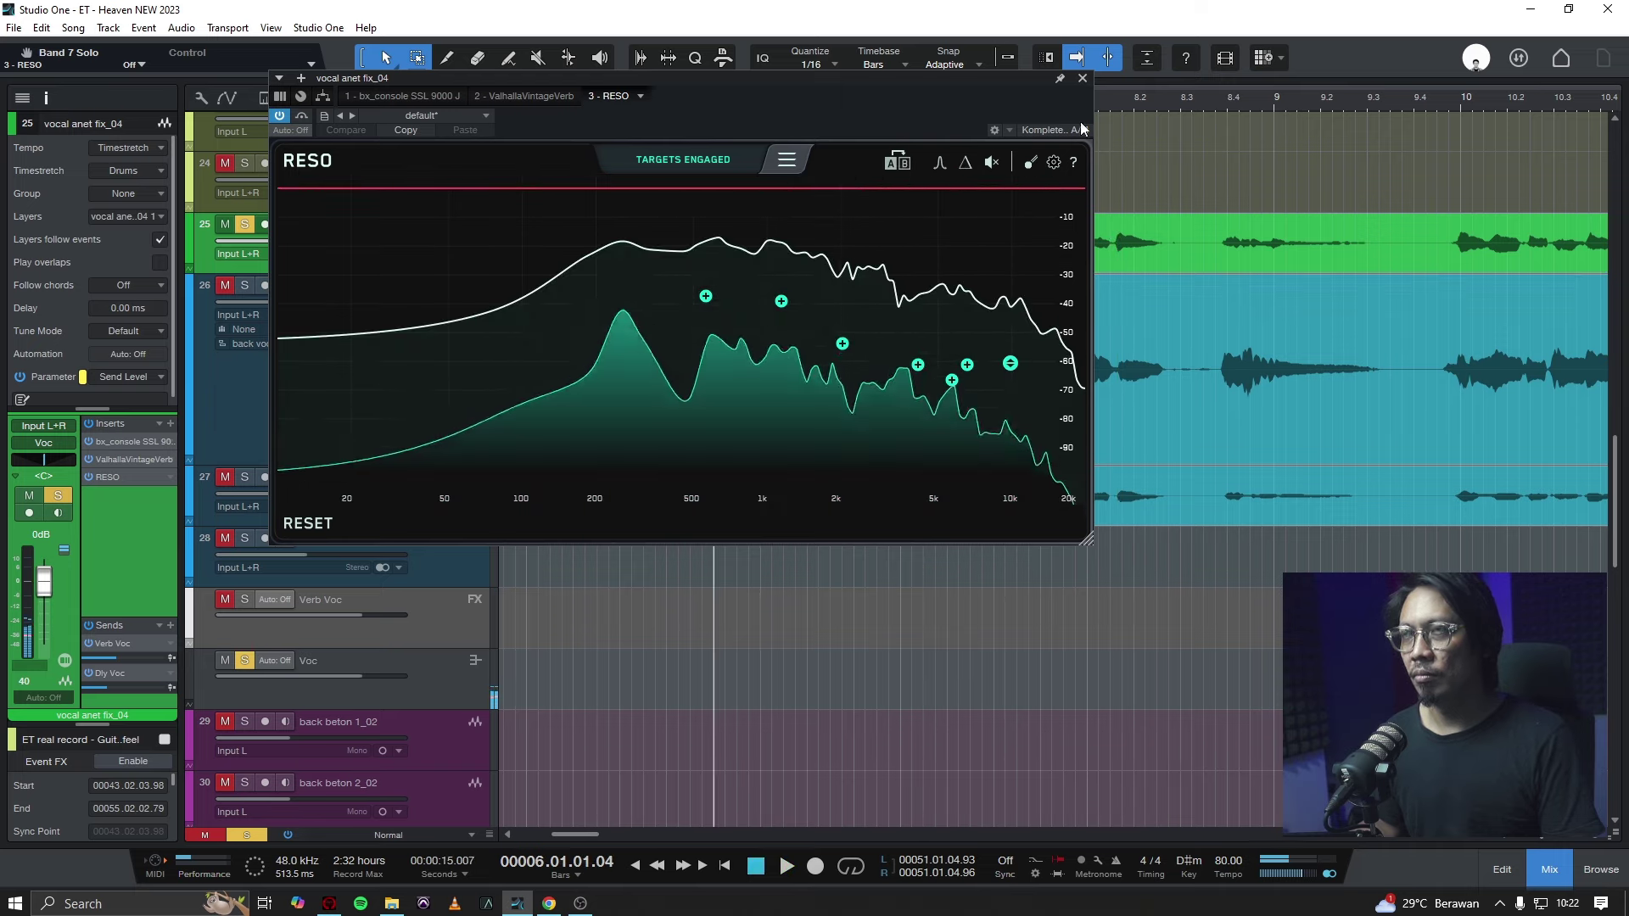